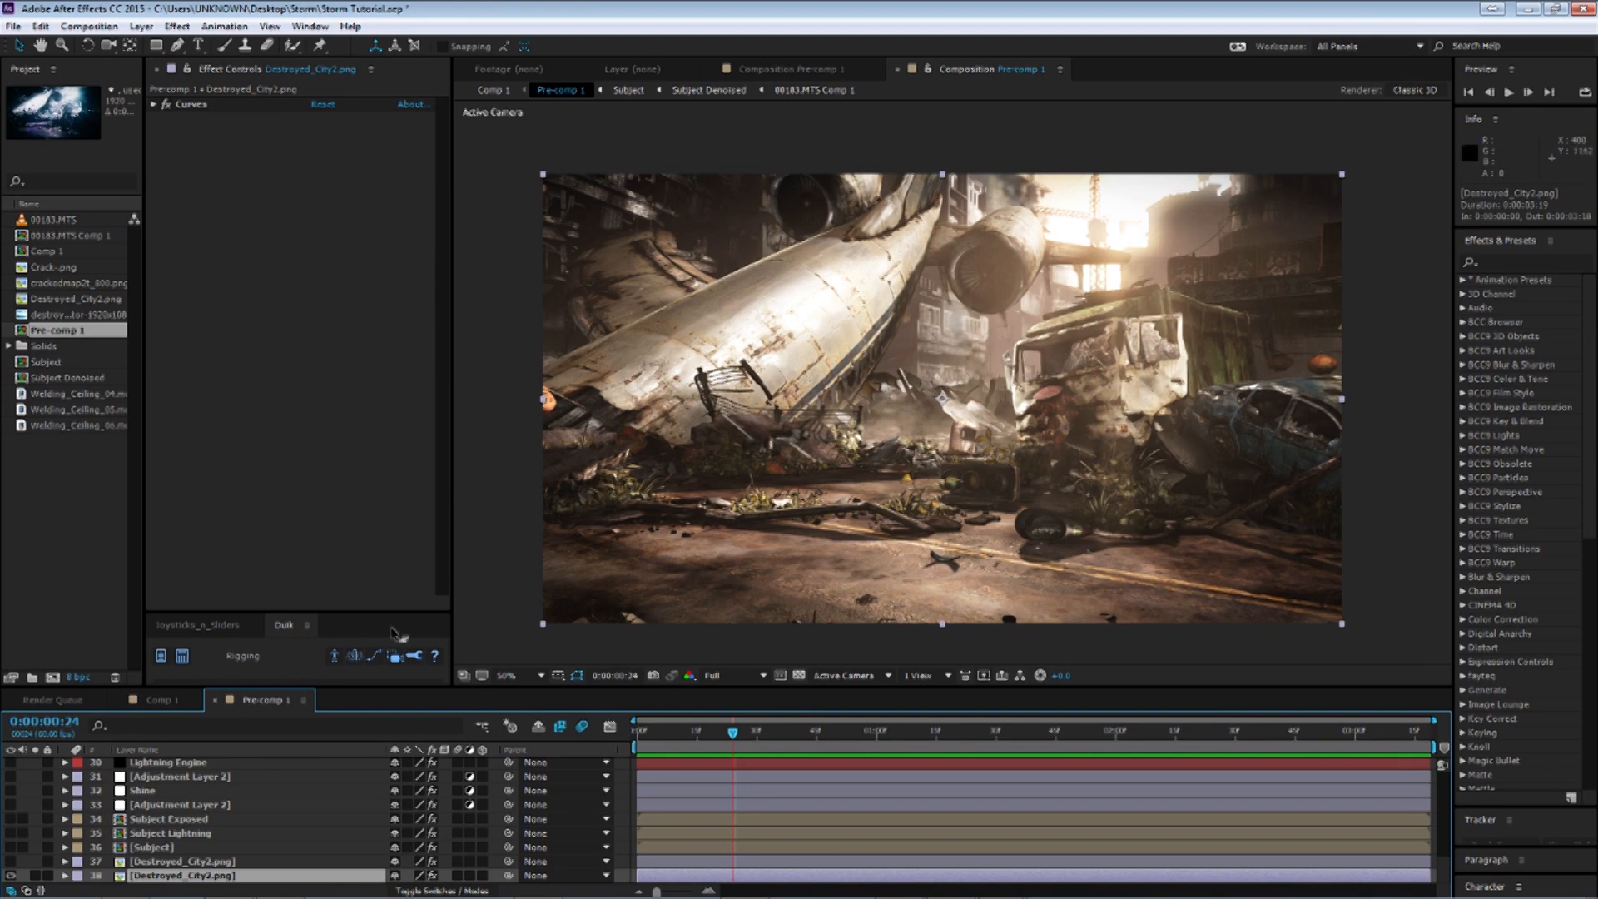
Inspect the Curves effect on the Destroyed_City2.png layer, switching it off and back on to compare.
left_click(232, 863)
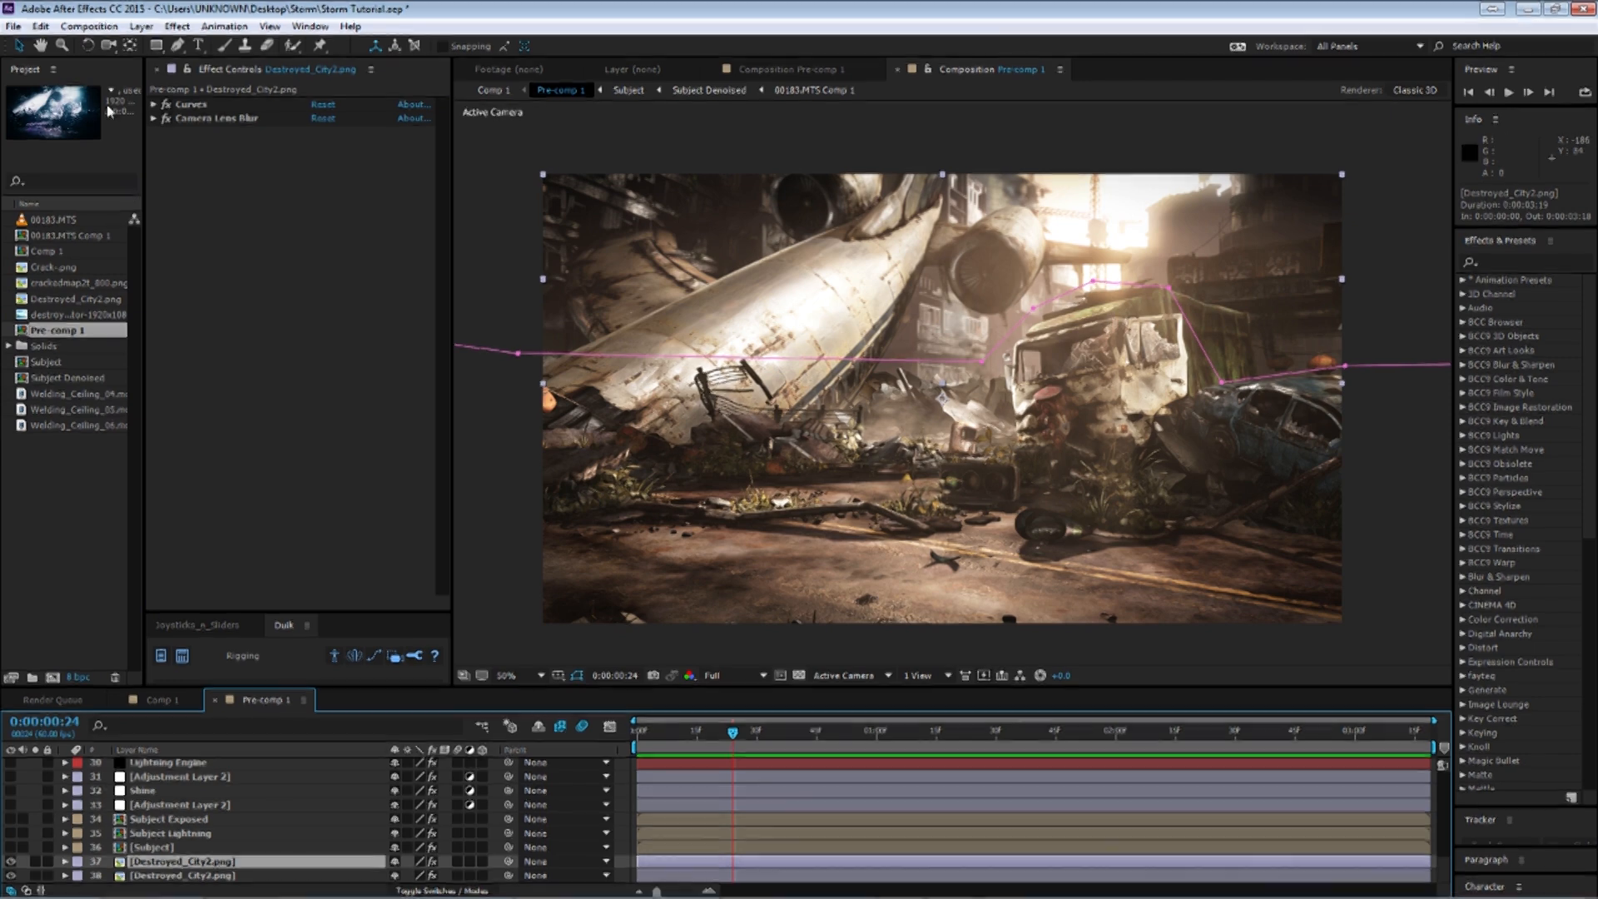
left_click(154, 105)
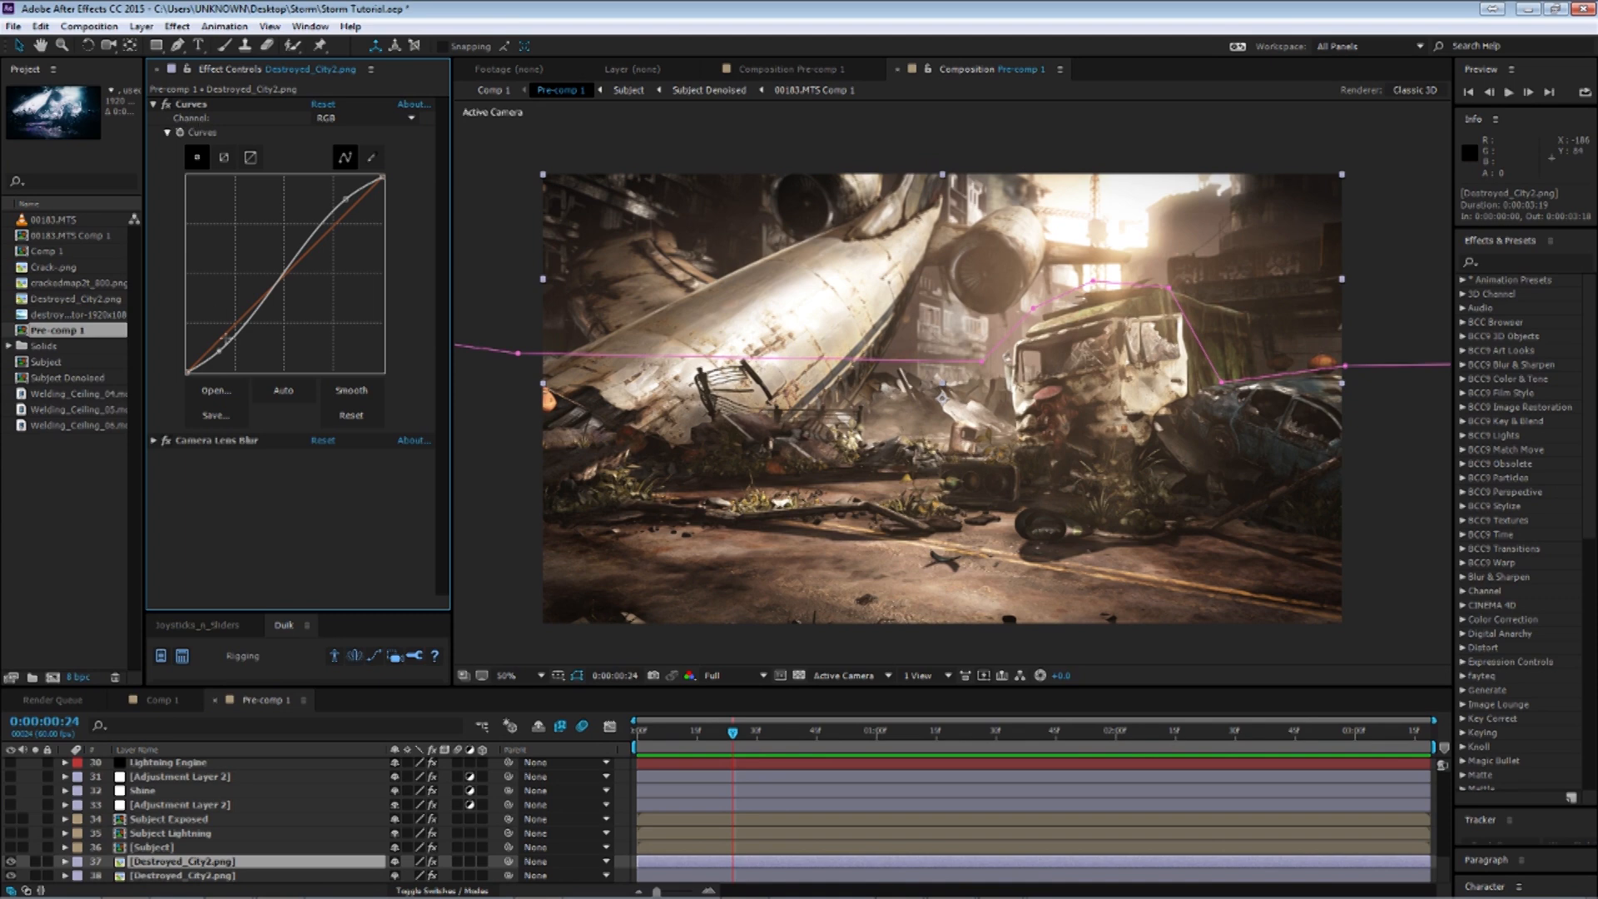
left_click(166, 105)
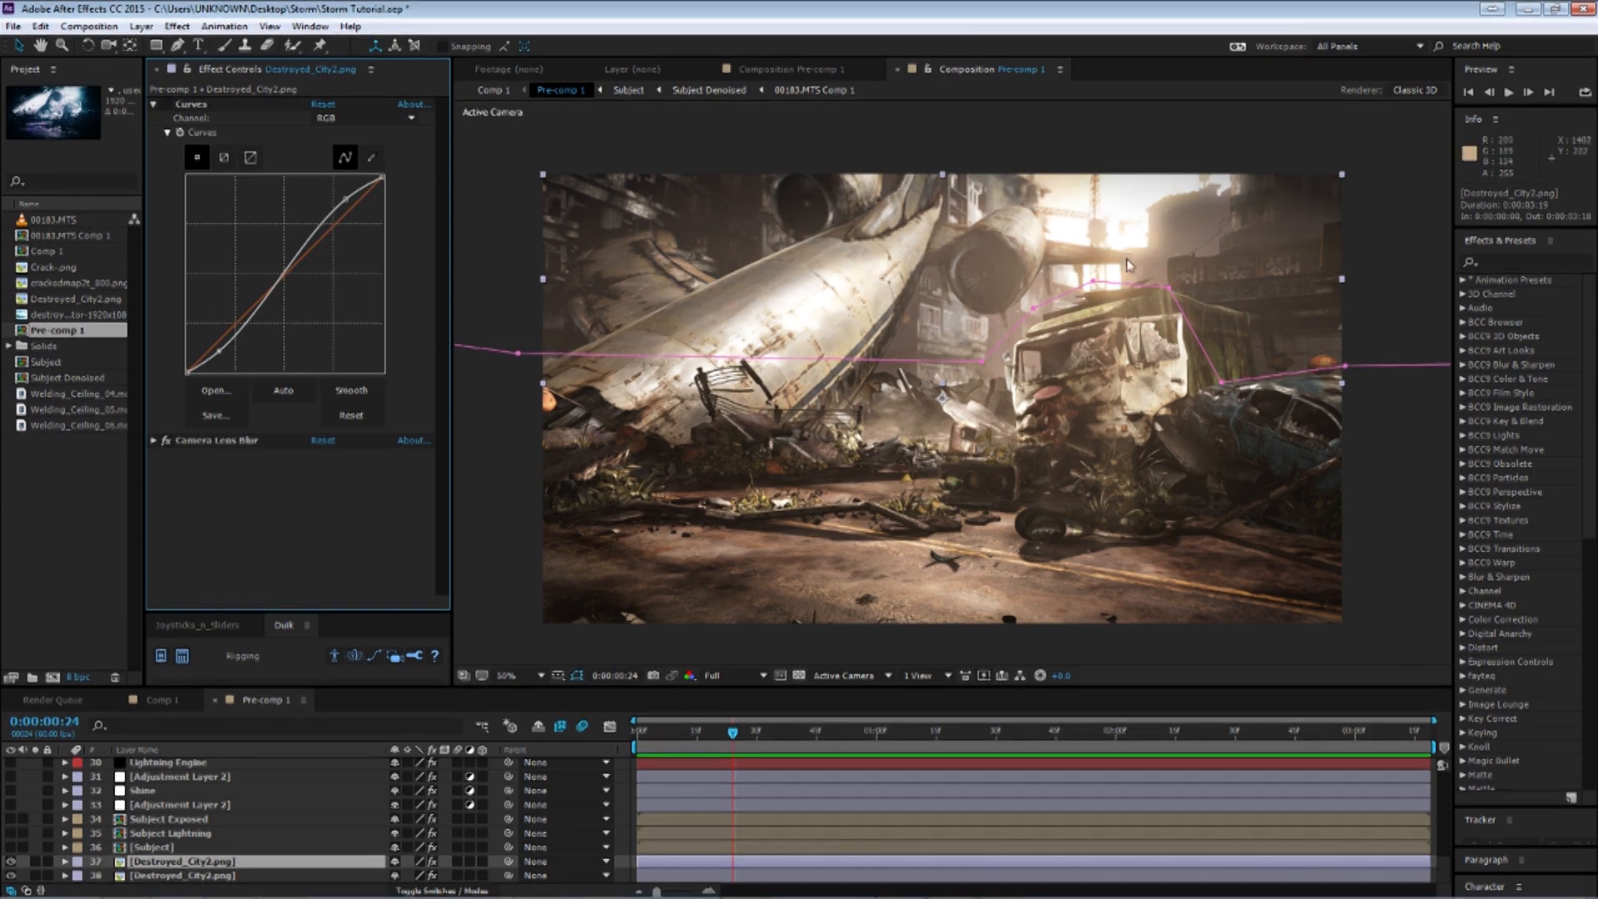
left_click(167, 105)
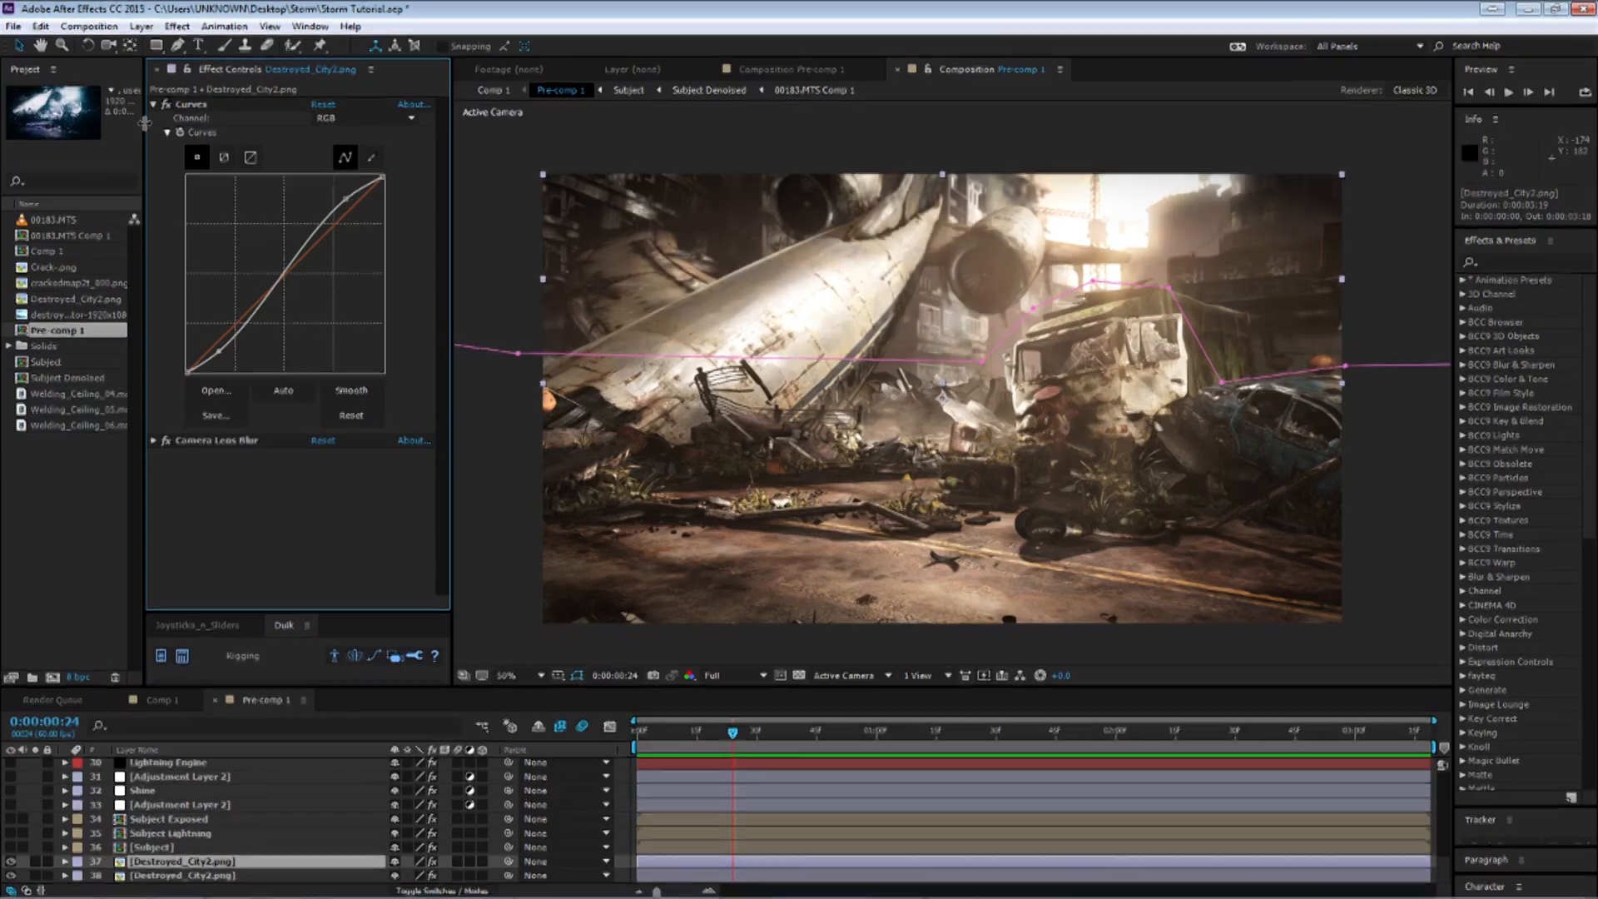
left_click(154, 105)
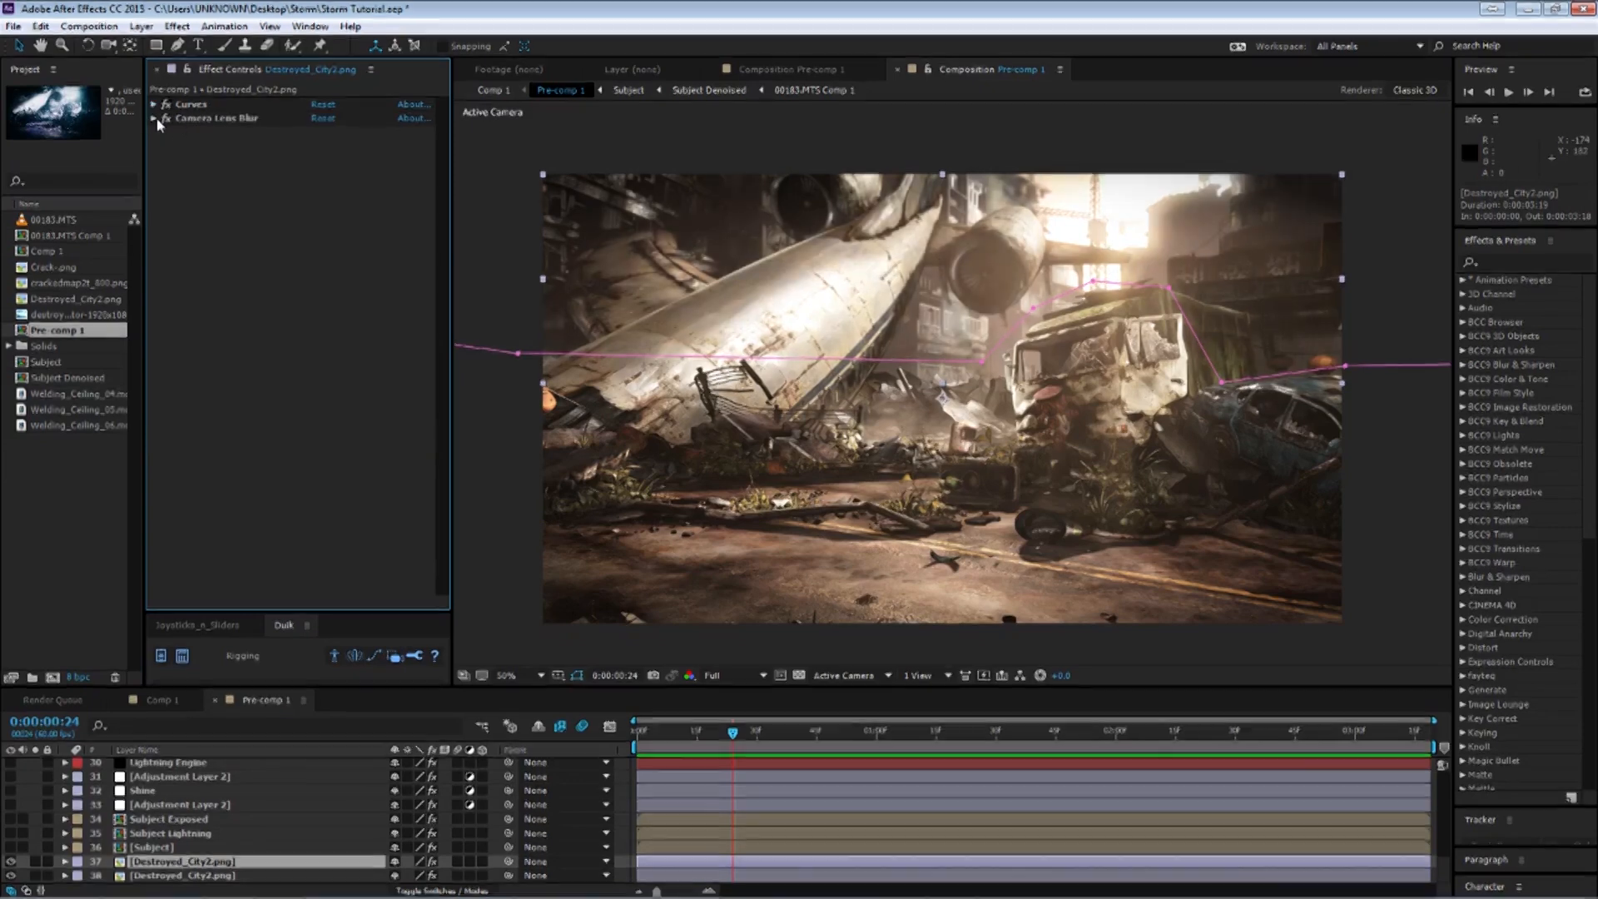
Set the Camera Lens Blur radius to 5, then undo the change.
left_click(154, 119)
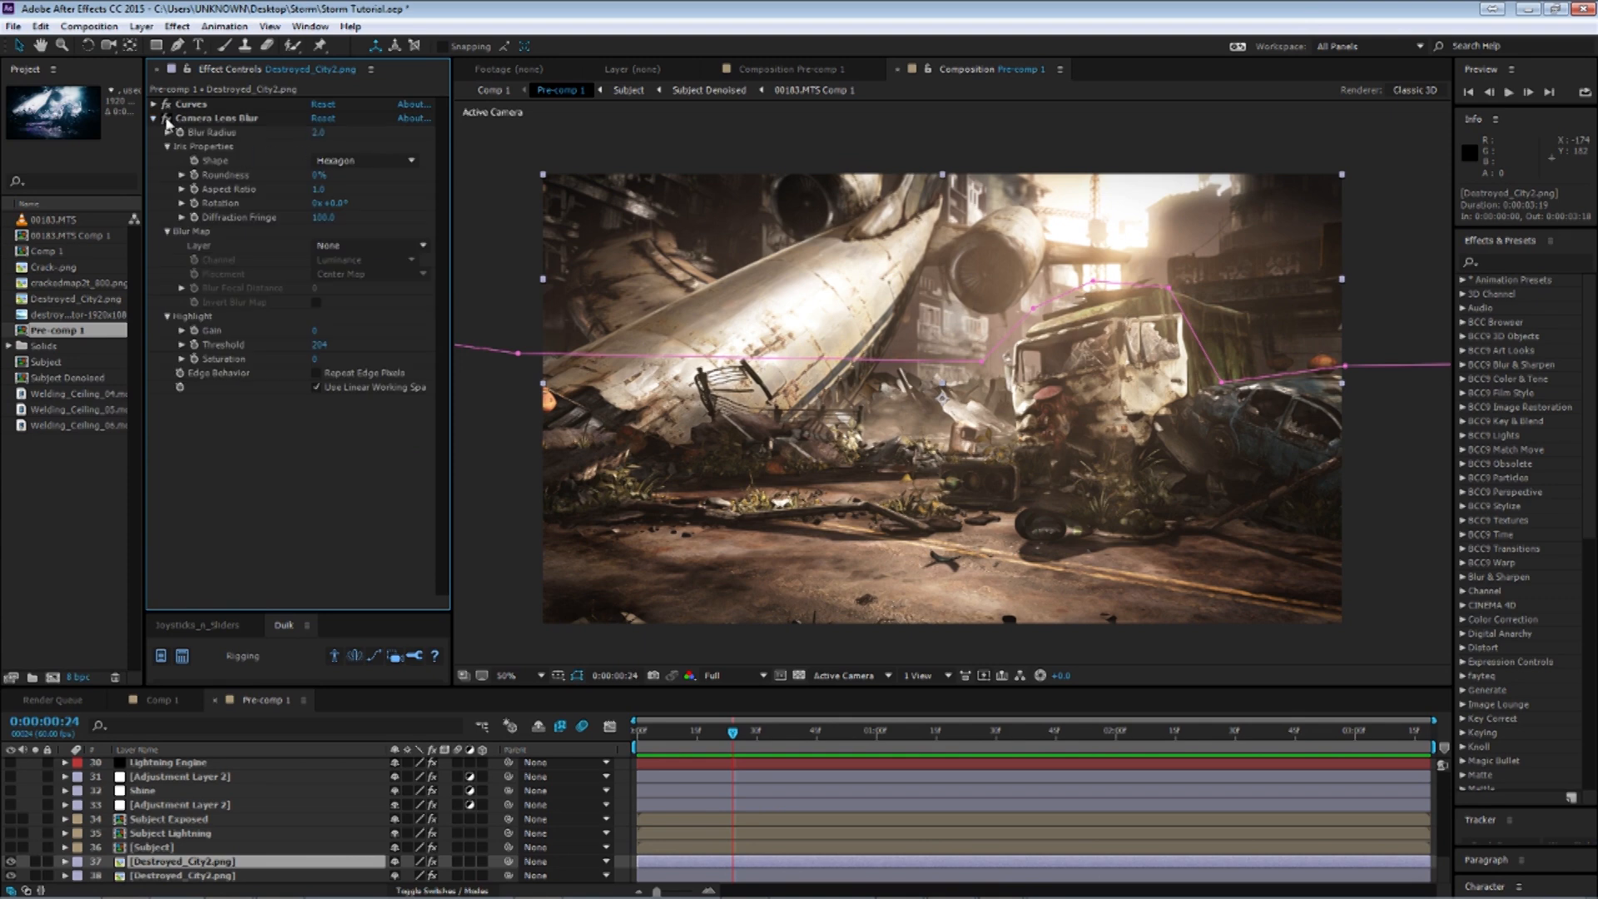
left_click(318, 131)
type("5")
key("Return")
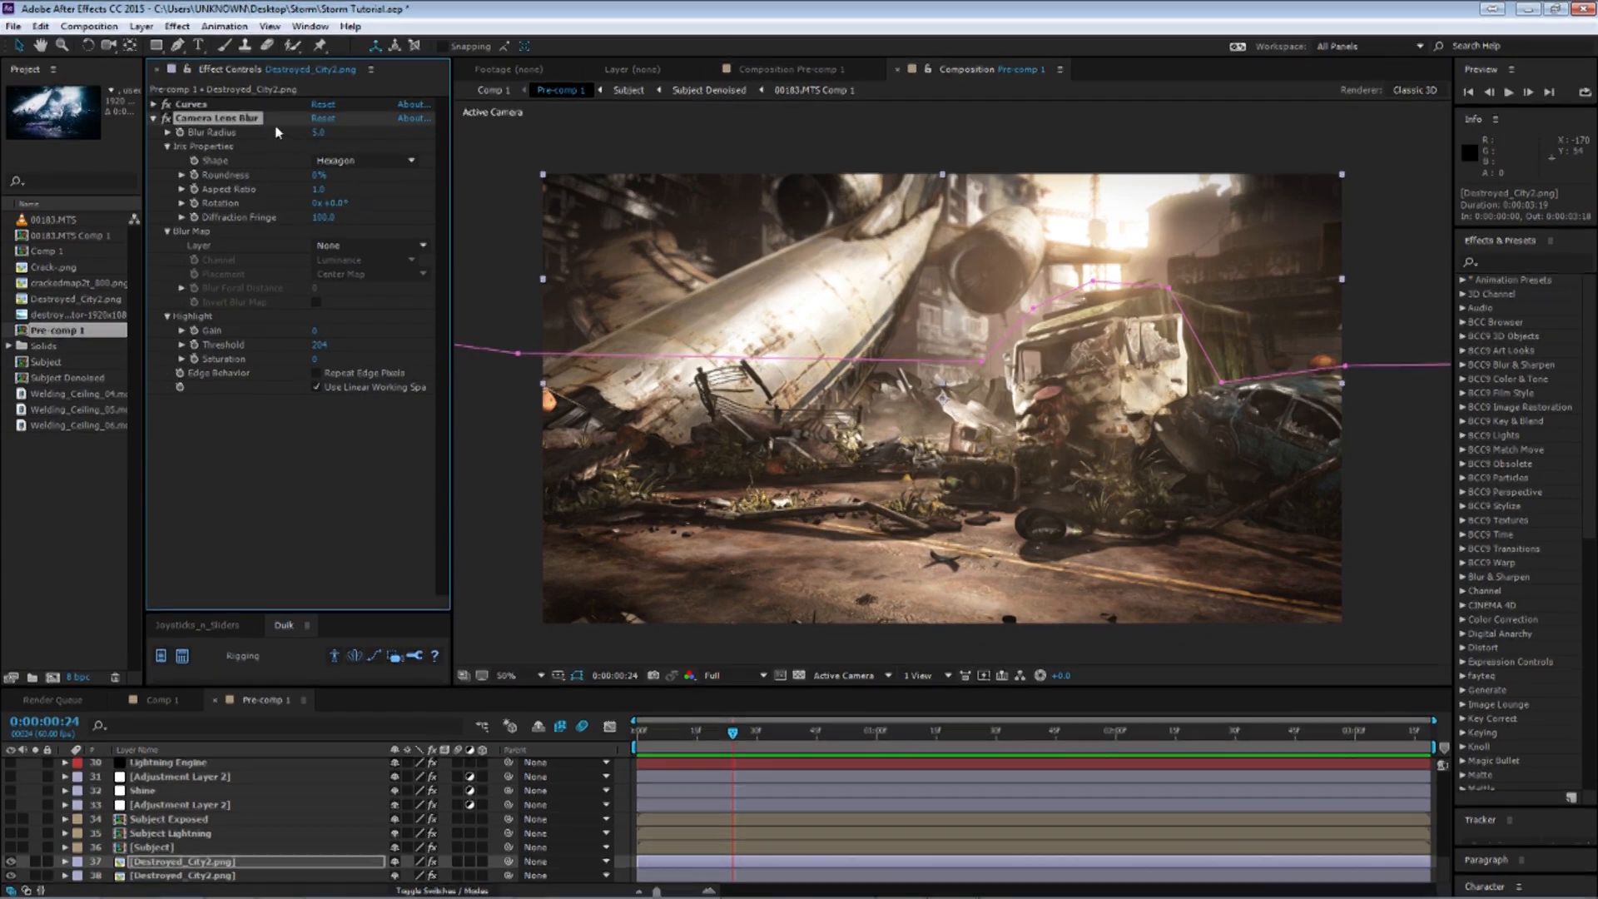
key("ctrl+z")
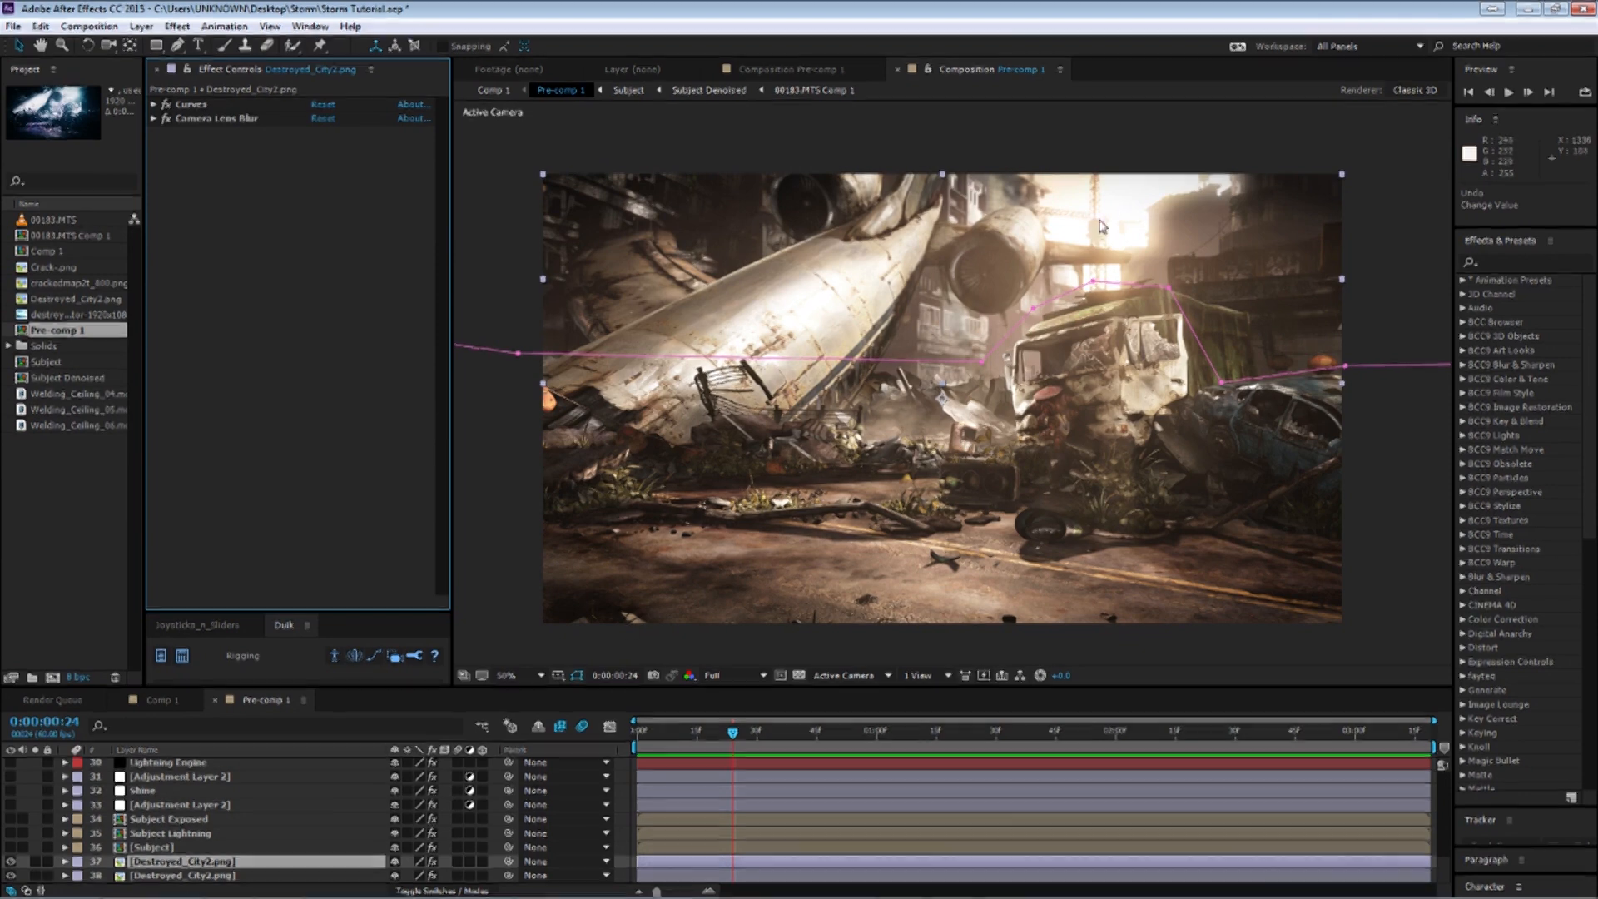
Inspect the Real Shadows effect on the Subject layer, switching it off and on to compare.
left_click(158, 847)
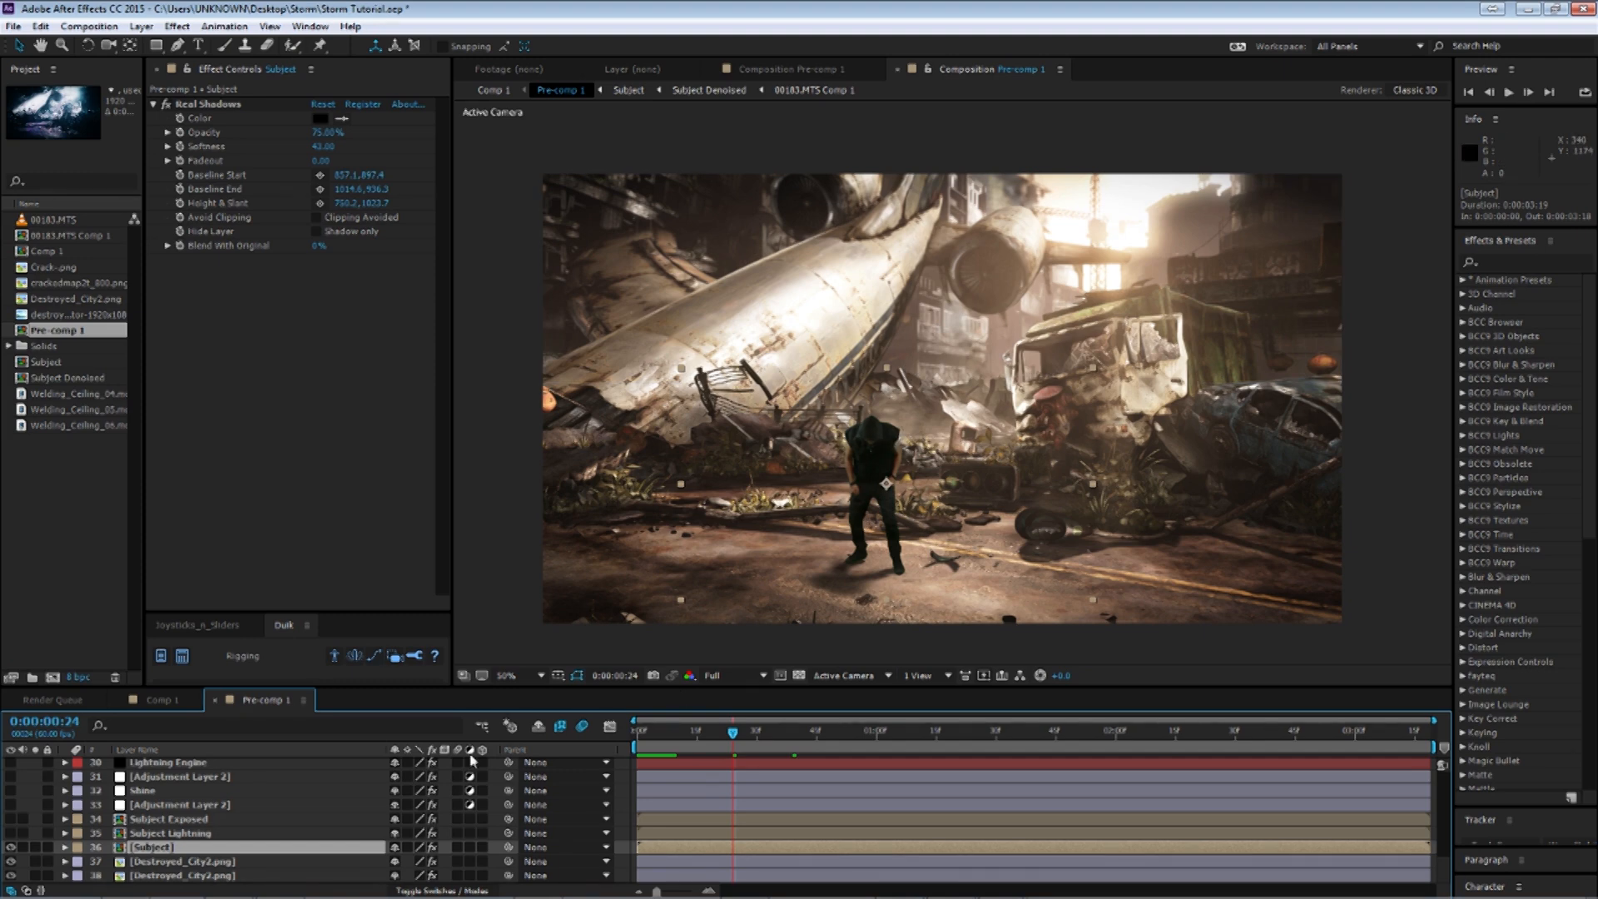
left_click(153, 105)
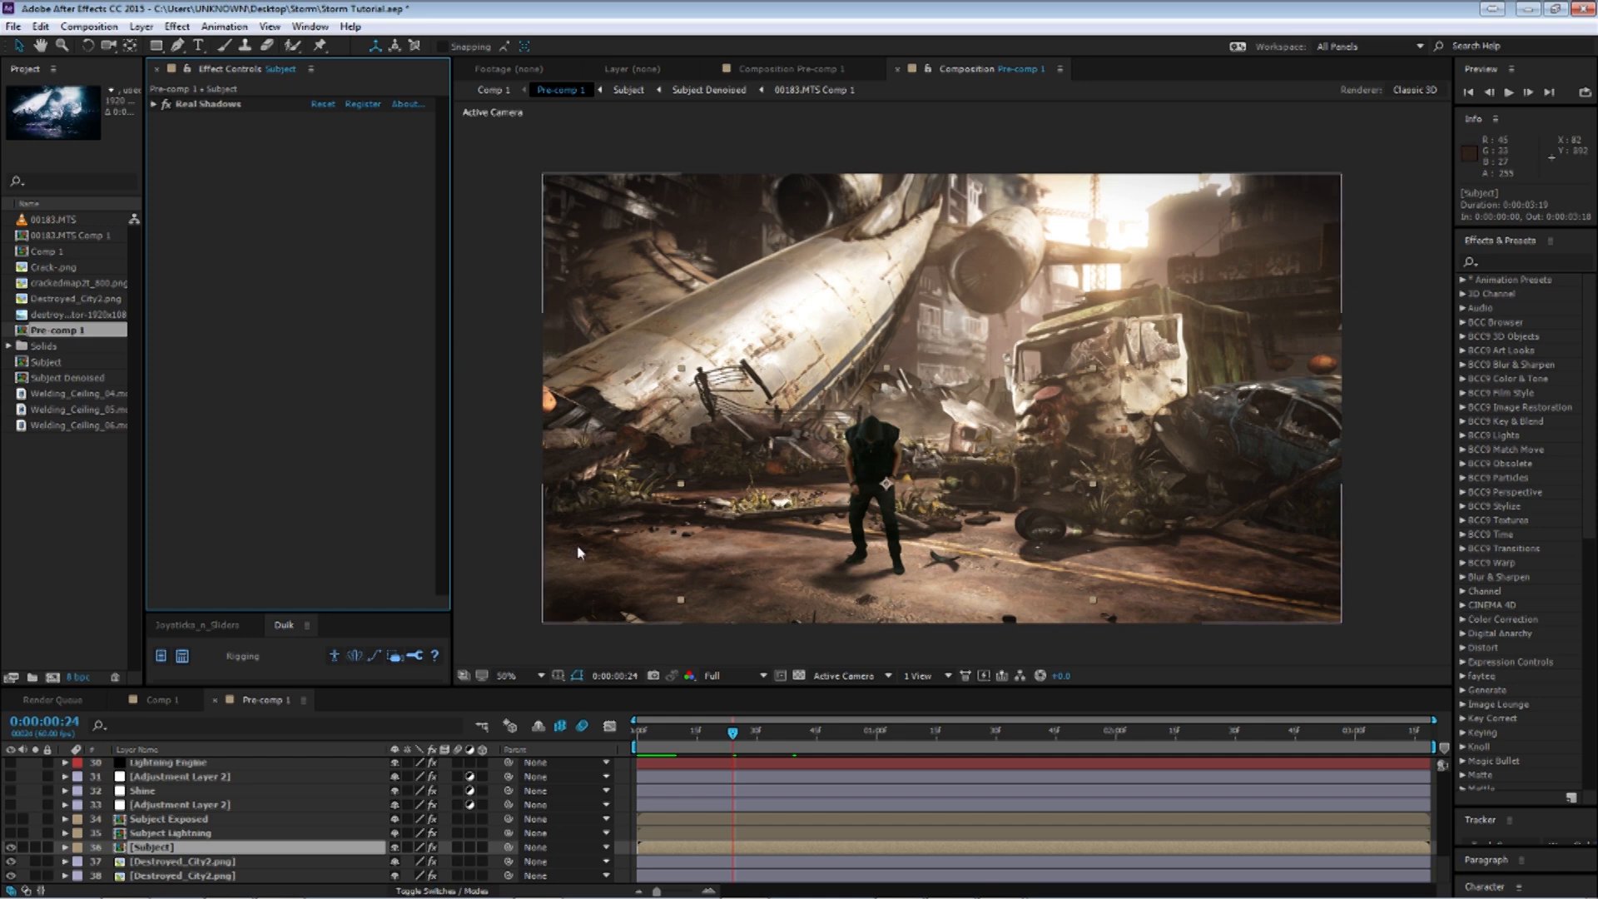
left_click(186, 834)
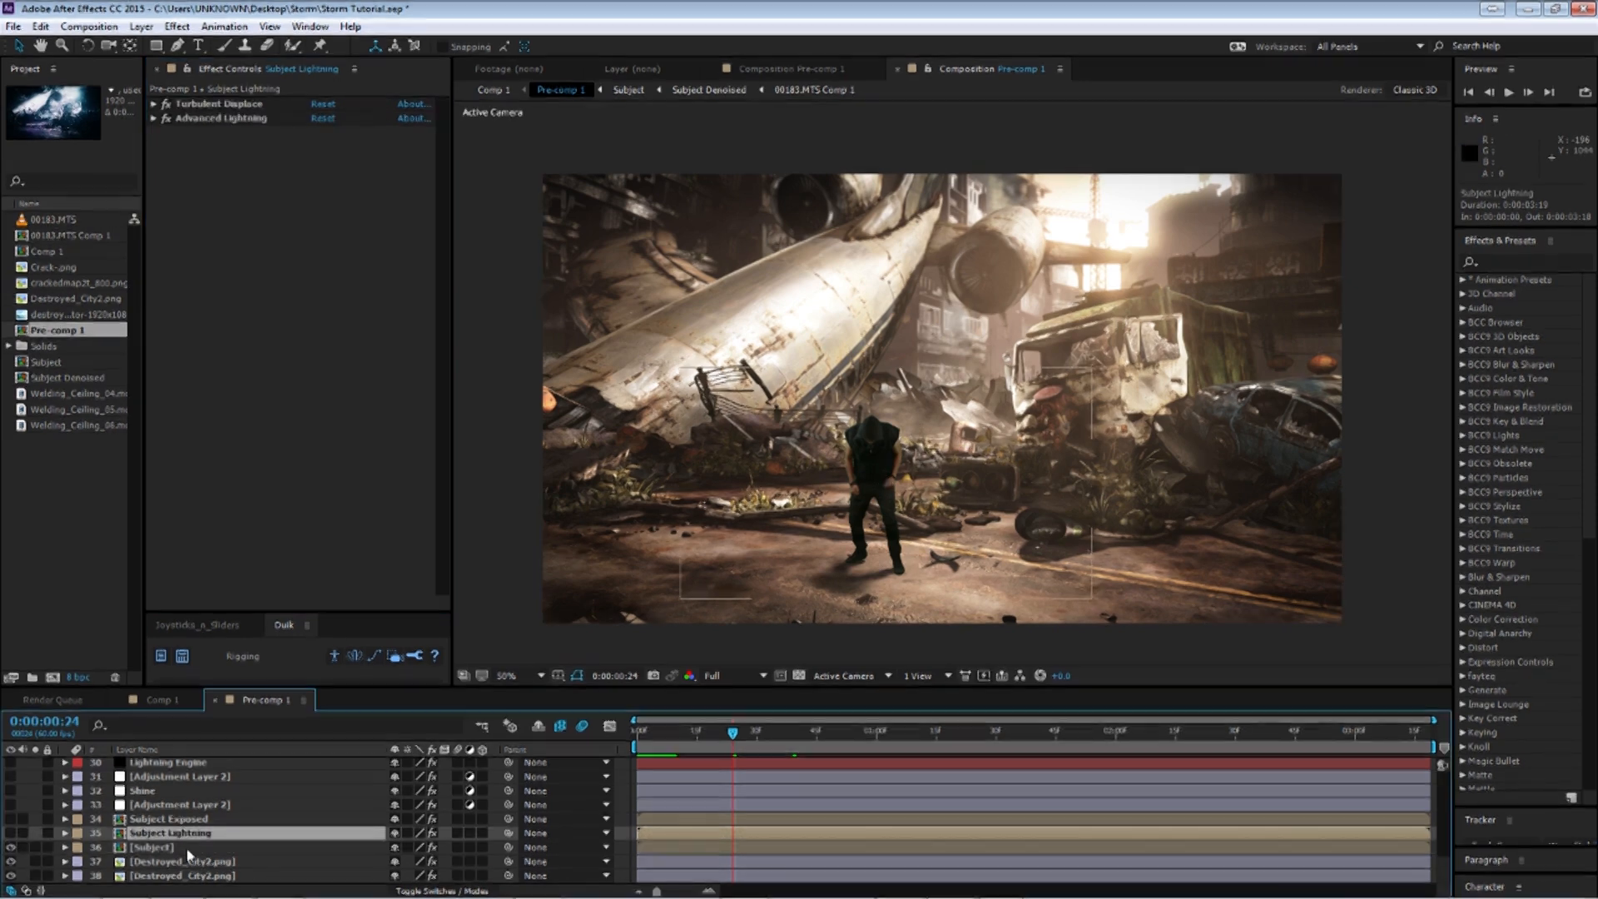
left_click(164, 849)
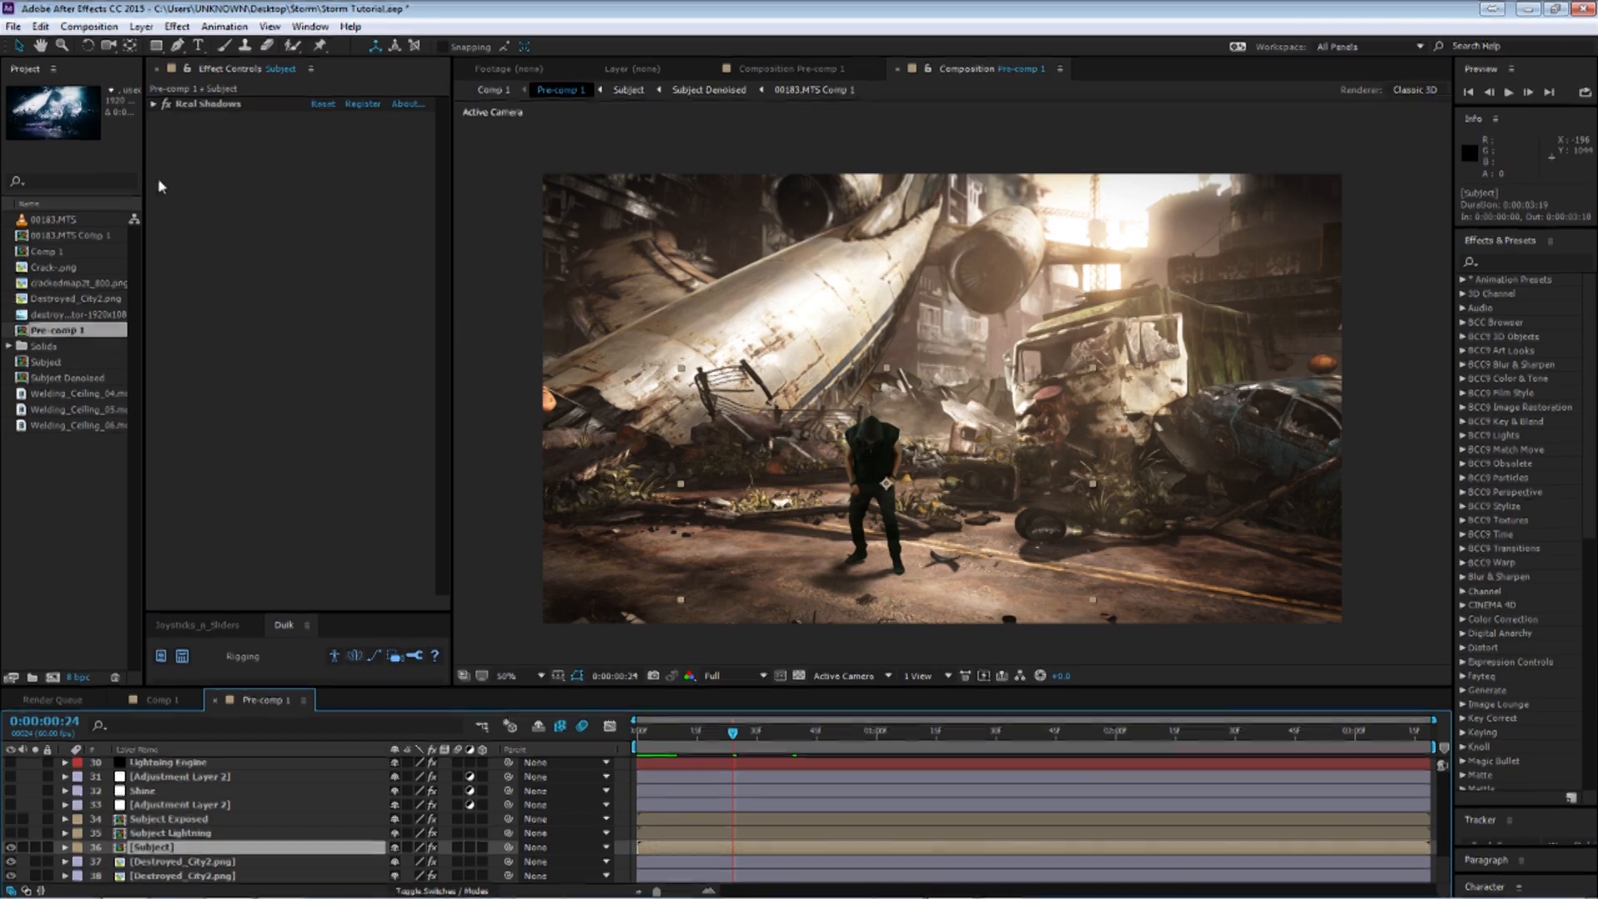
left_click(166, 103)
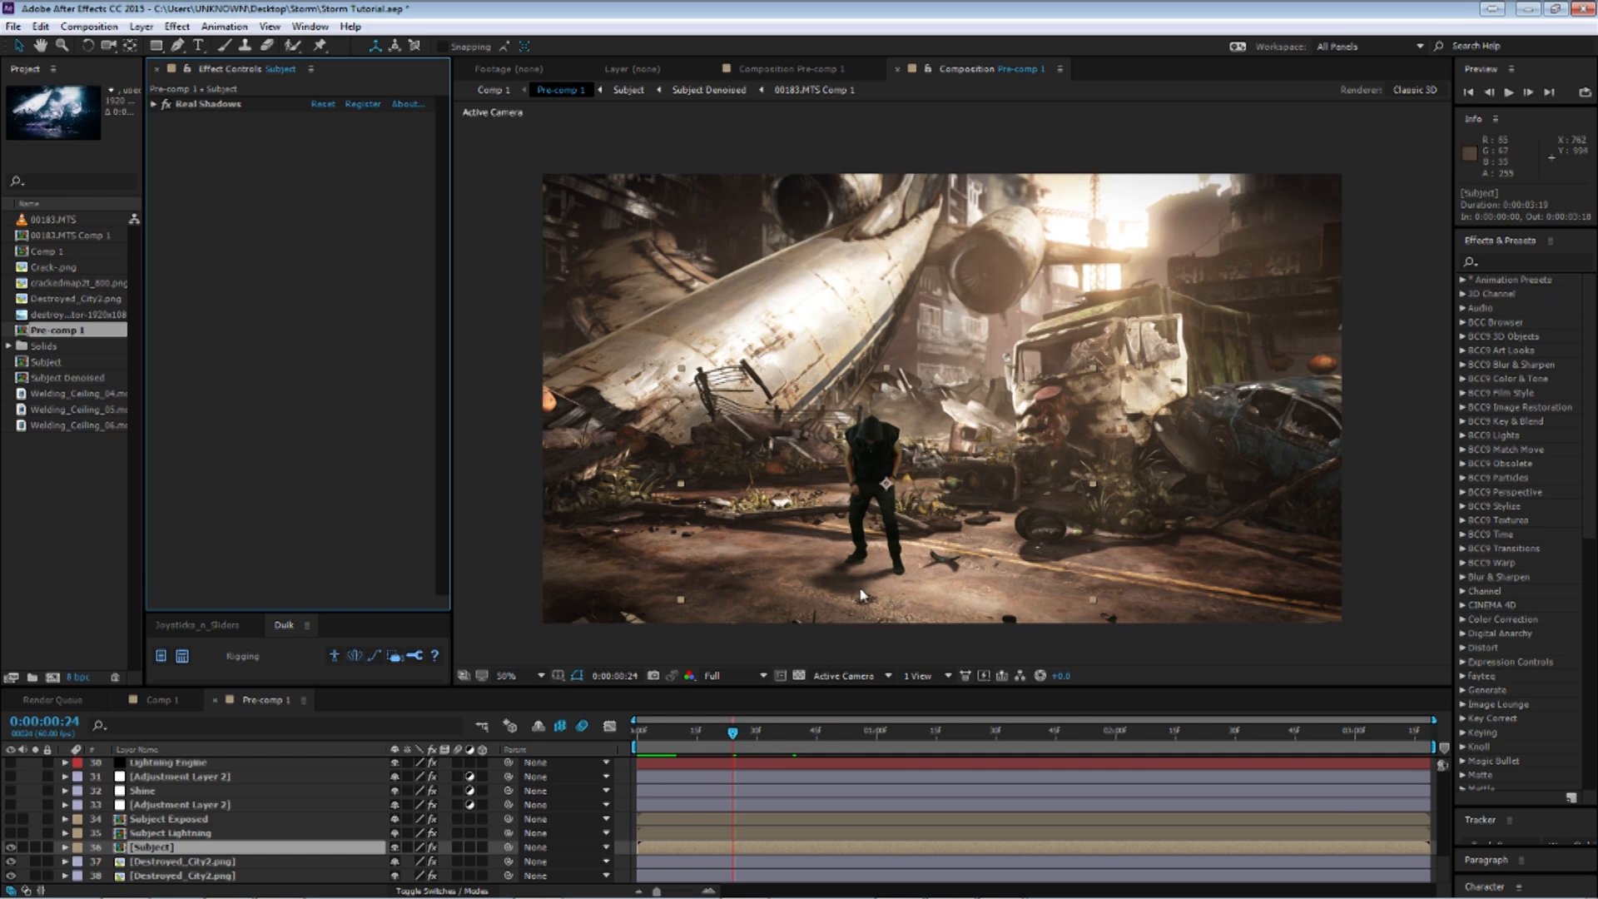
left_click(208, 103)
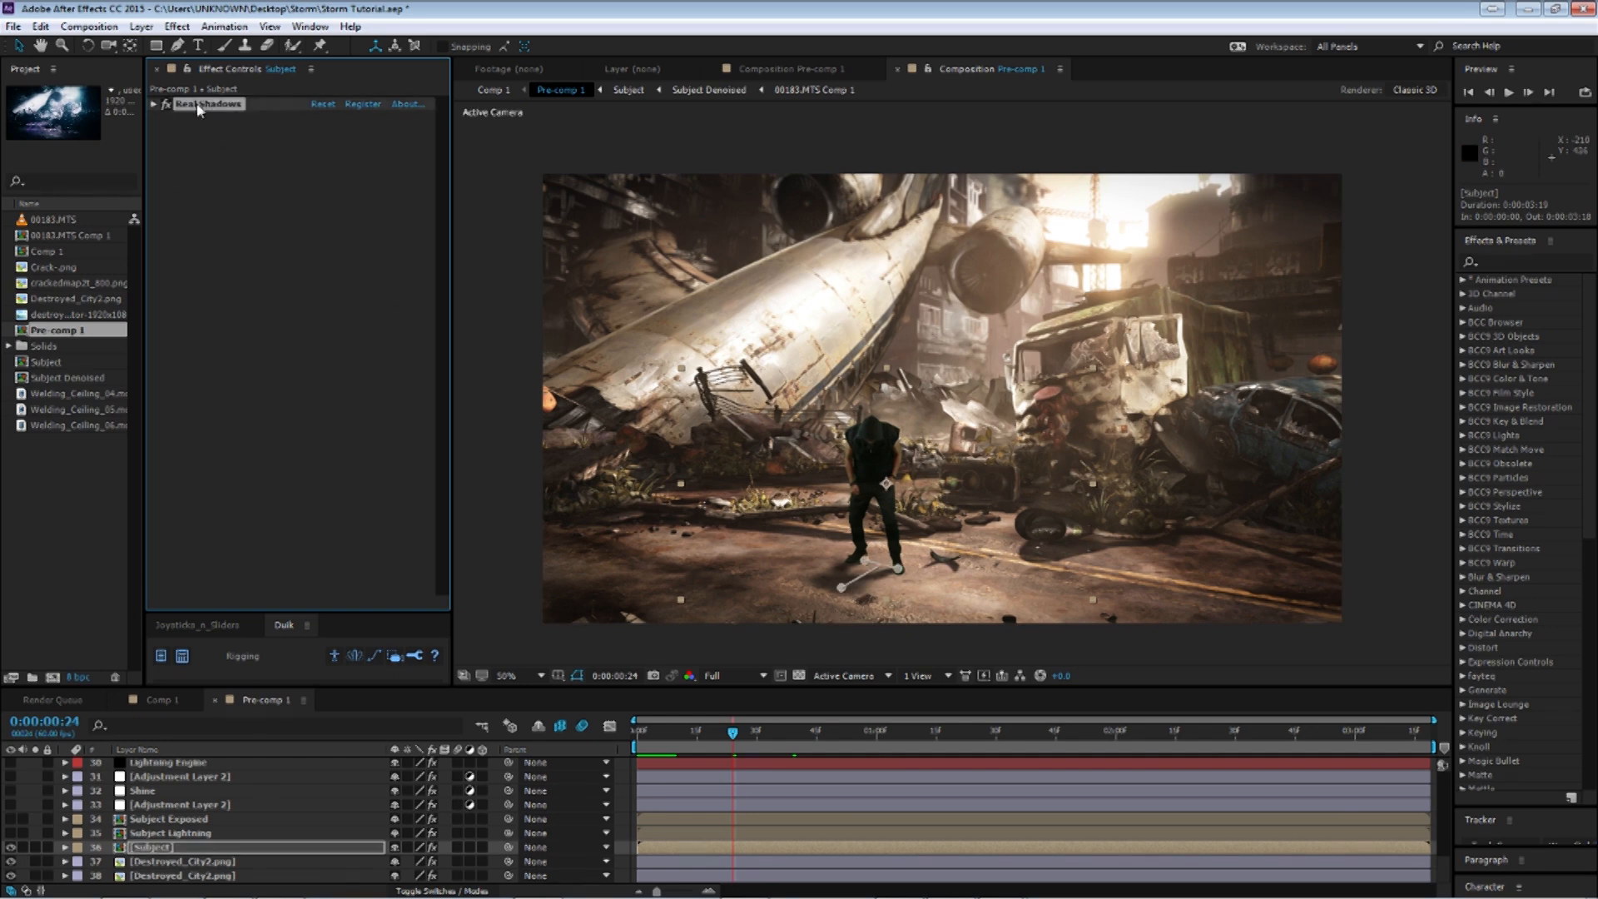
Turn on the Subject Lightning layer's visibility and toggle its Turbulent Displace and Advanced Lightning effects to compare.
left_click(137, 833)
left_click(10, 834)
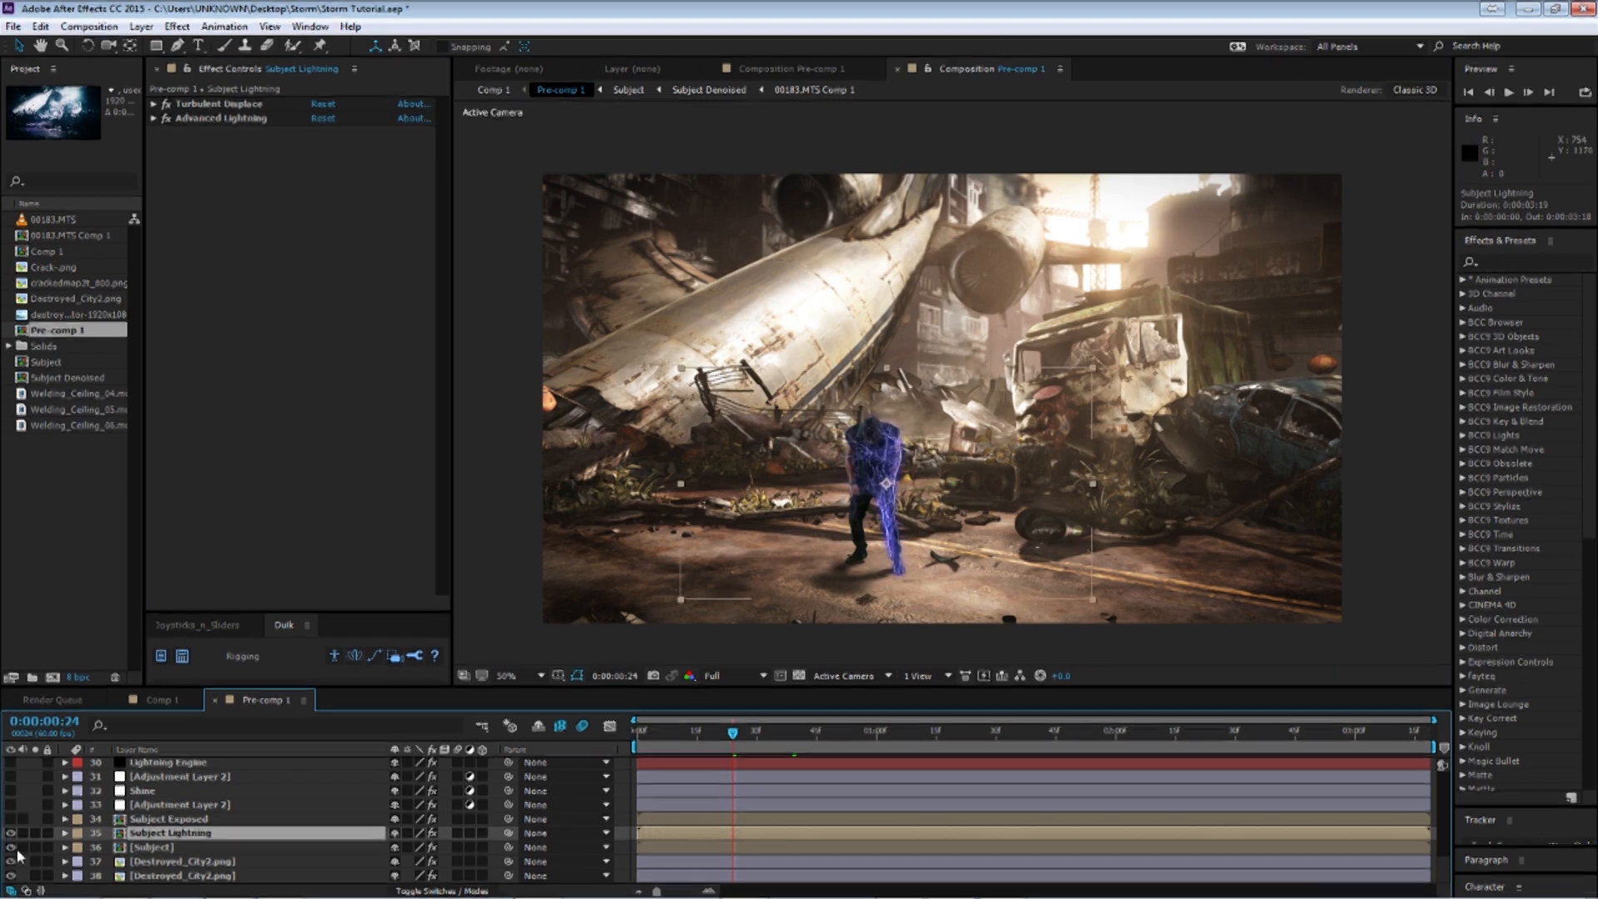
left_click(161, 849)
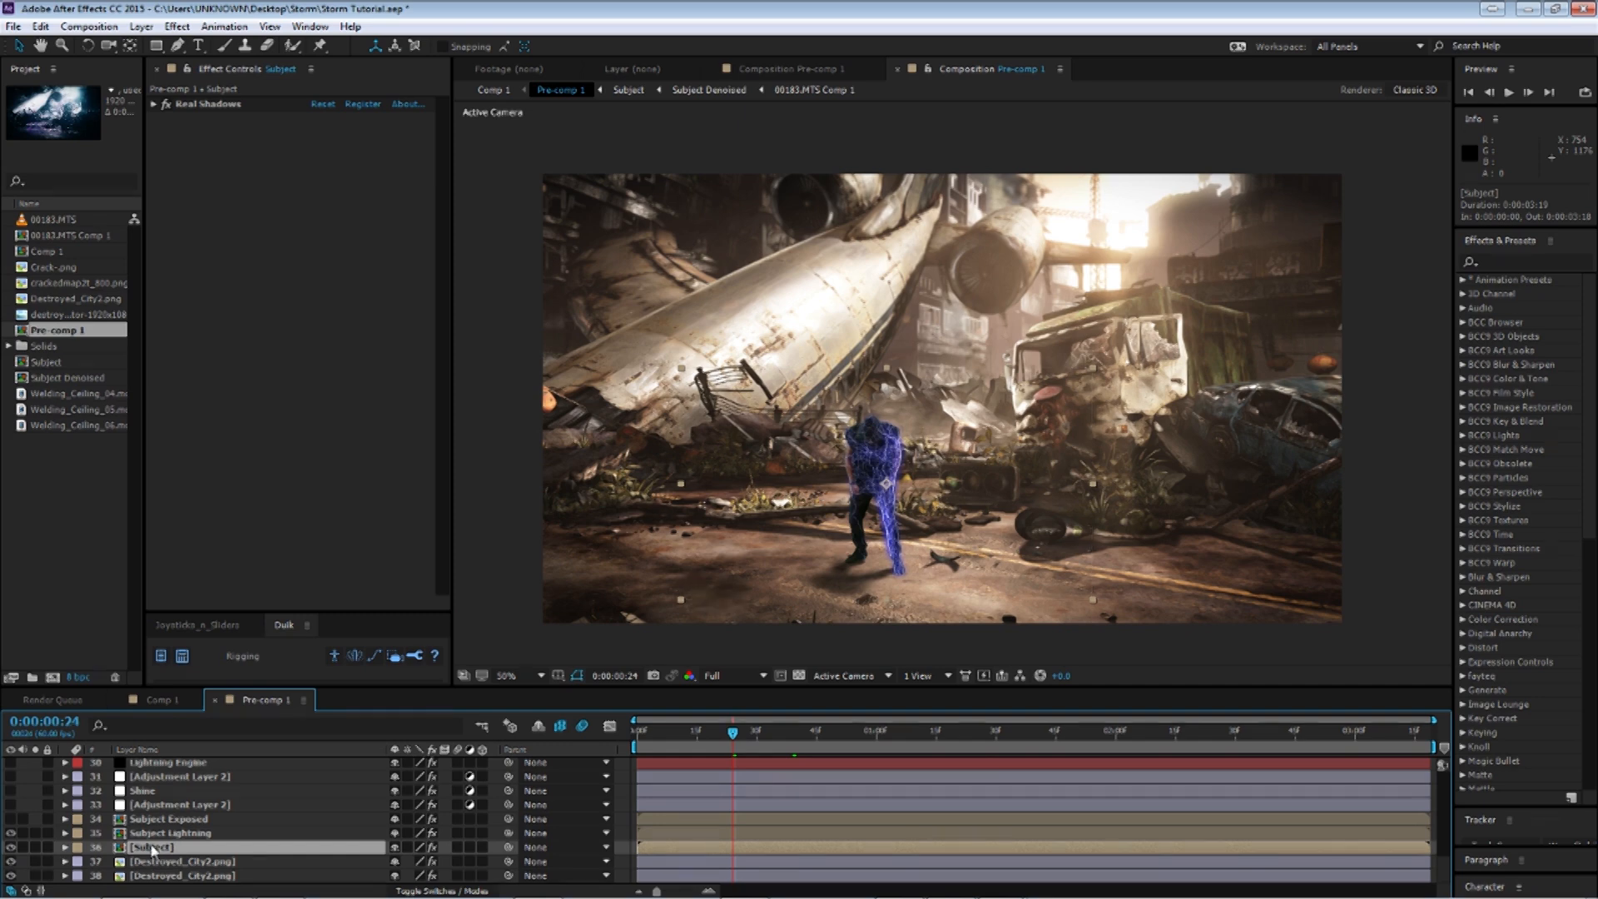
left_click(177, 834)
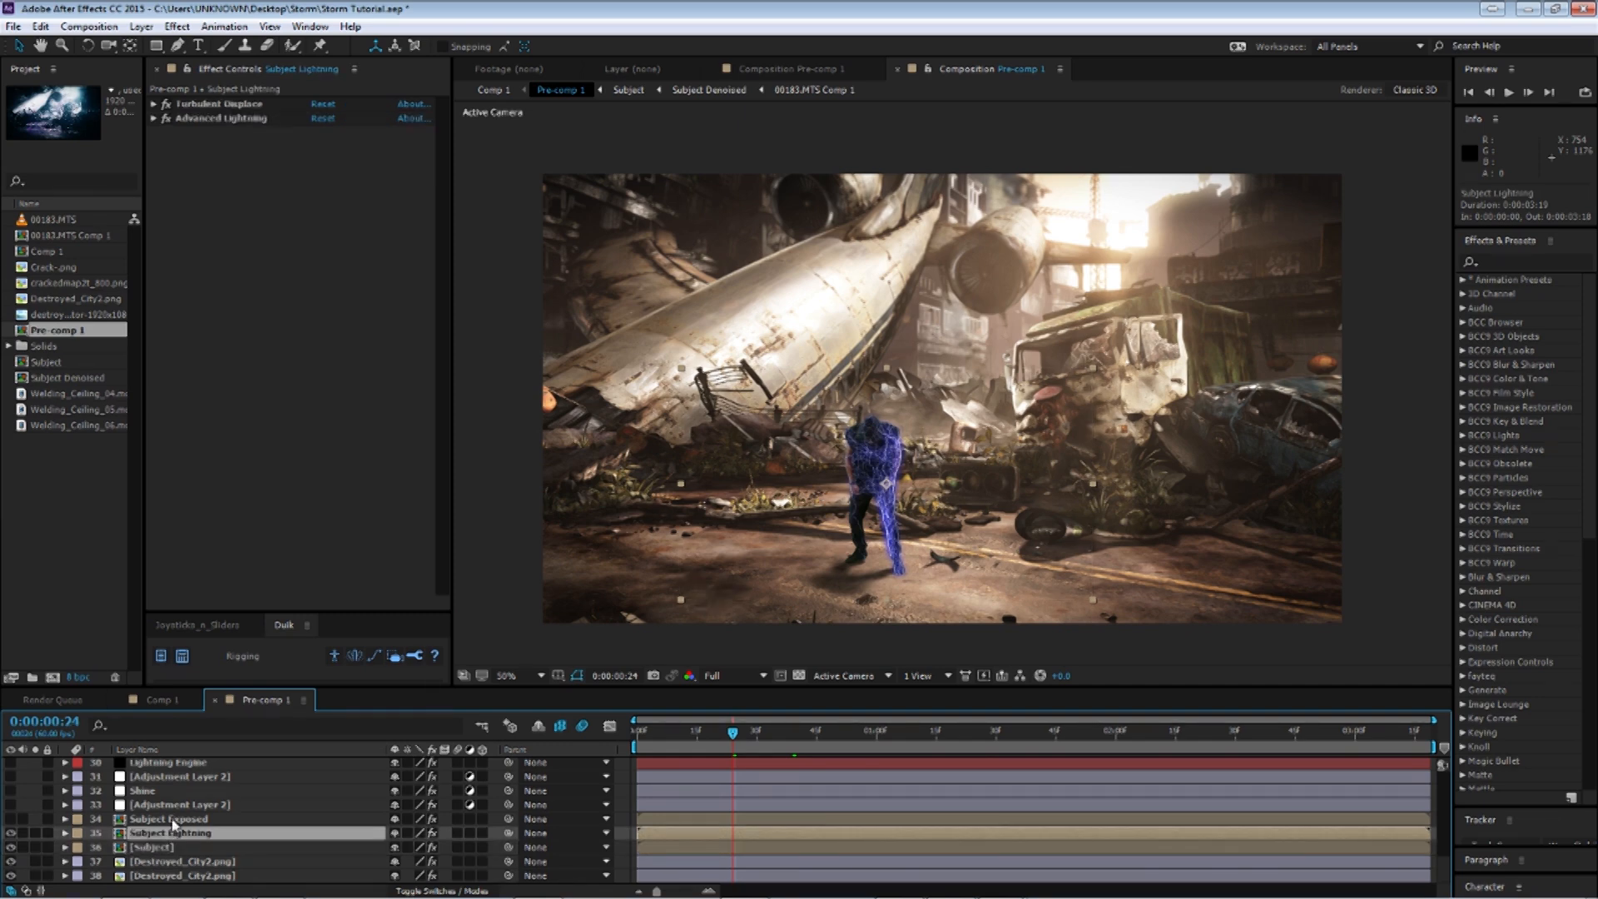
left_click(166, 105)
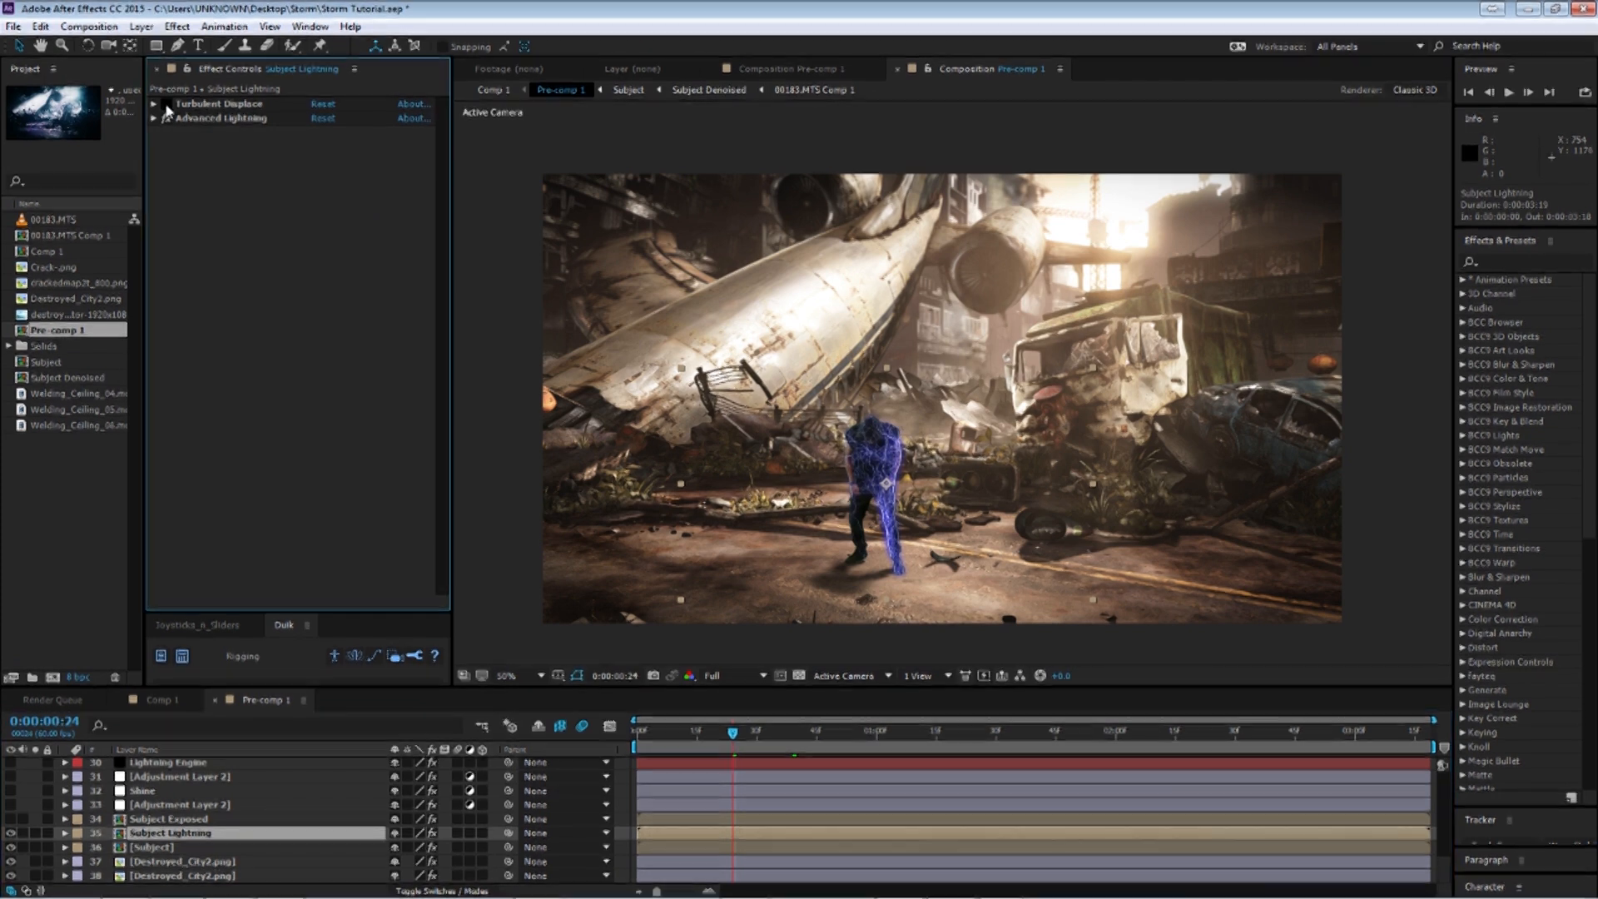
left_click(166, 118)
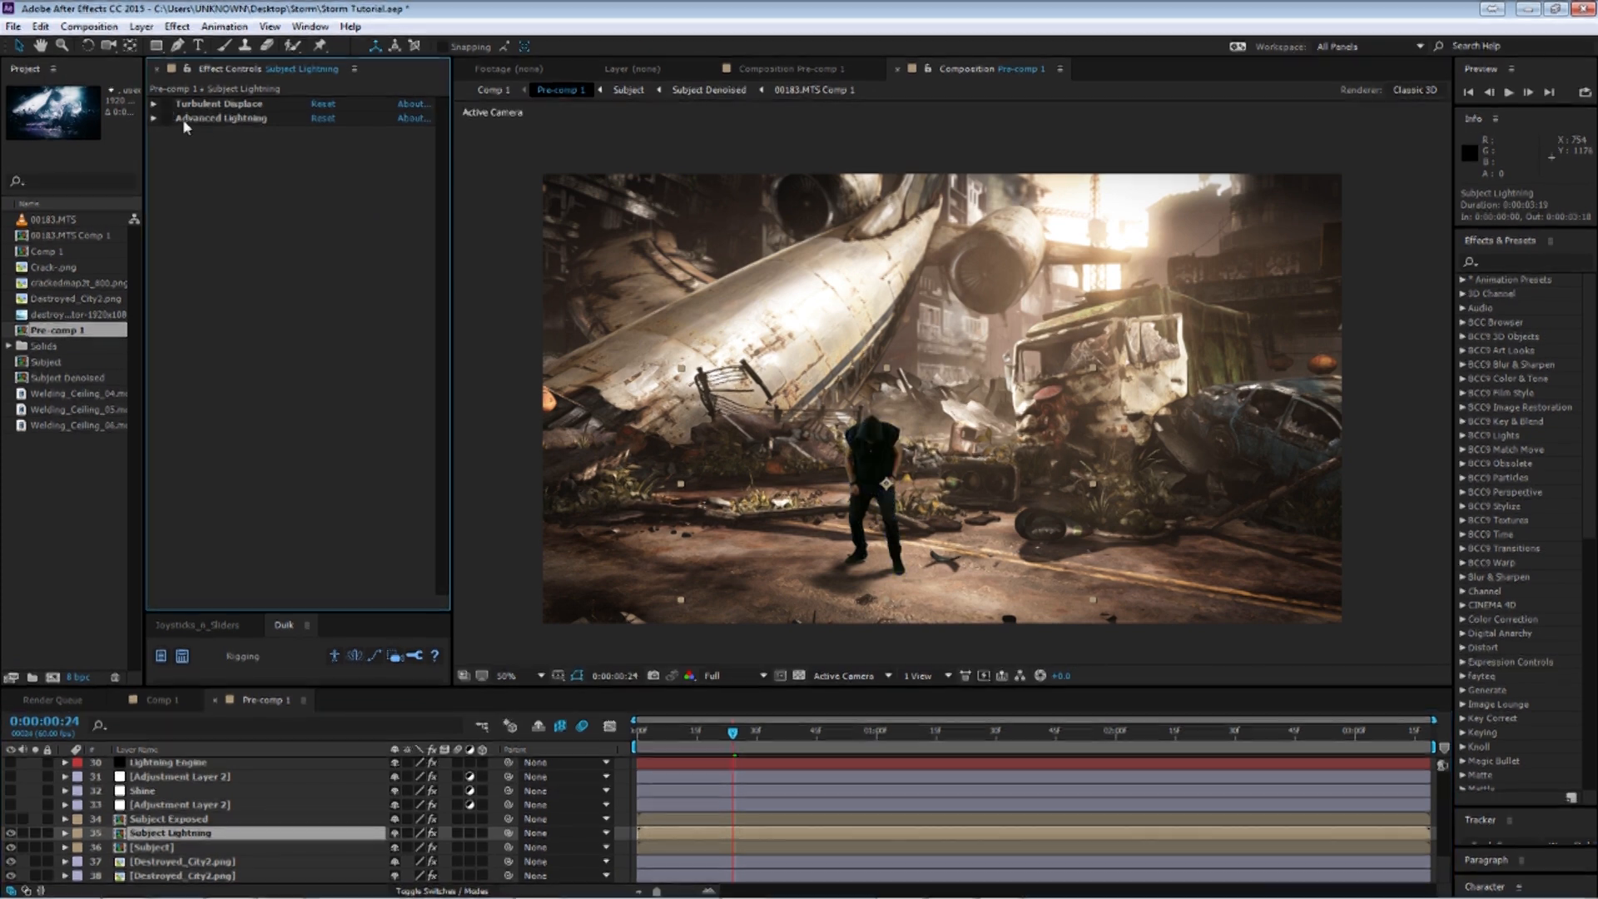
left_click(166, 118)
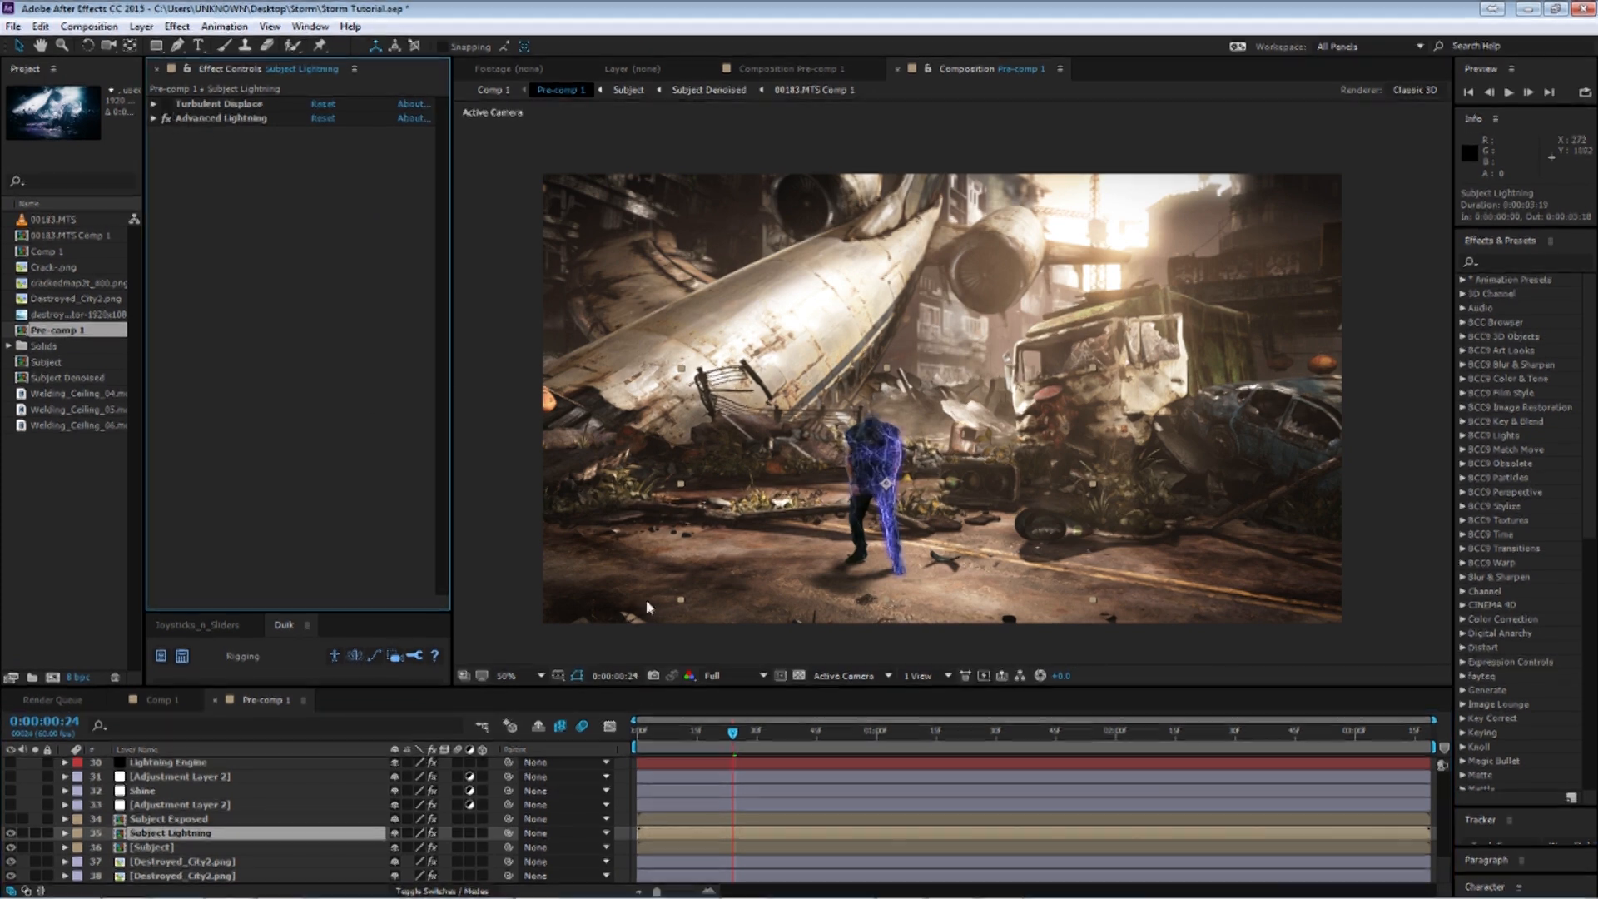
left_click(167, 119)
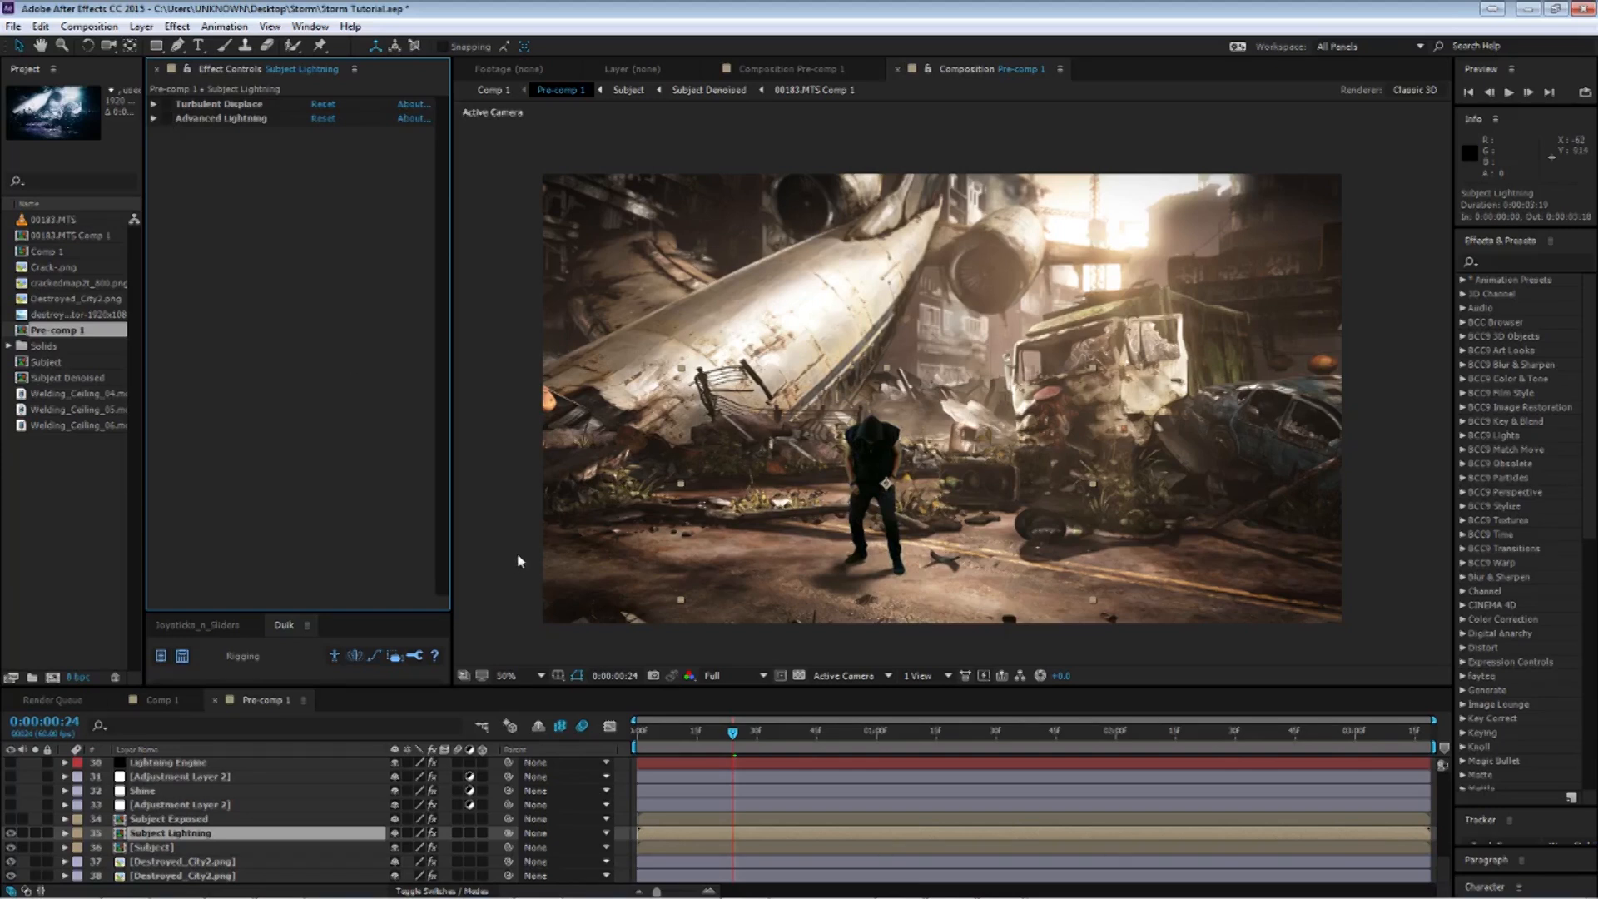
Reveal the Subject Lightning layer's animated properties and preview the lightning animation across the first second.
key("u")
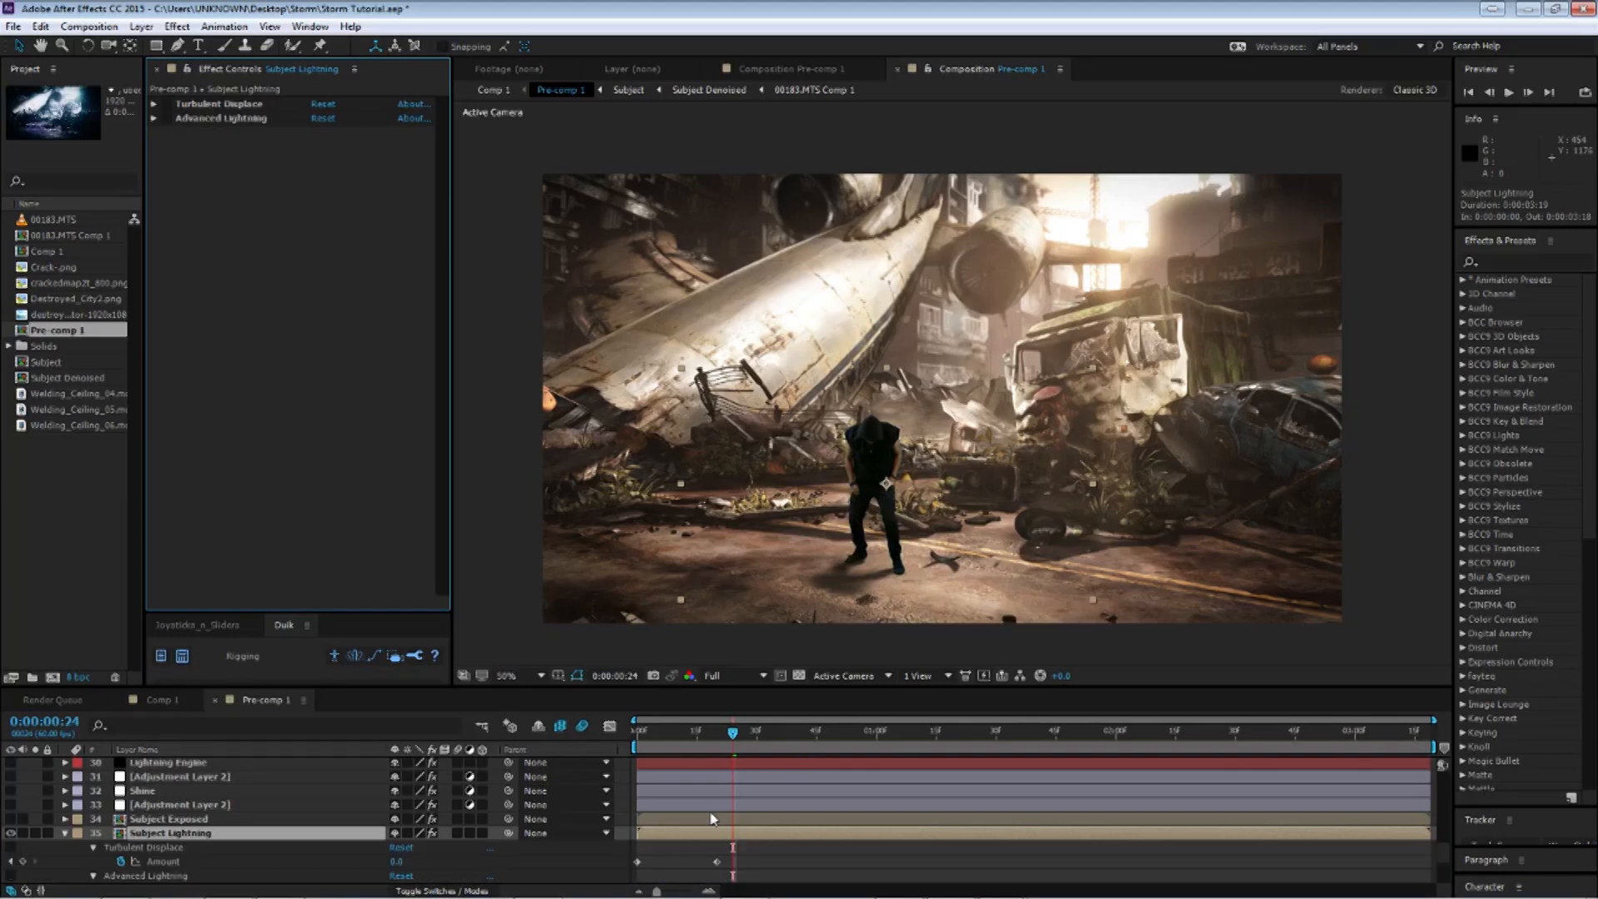
key("space")
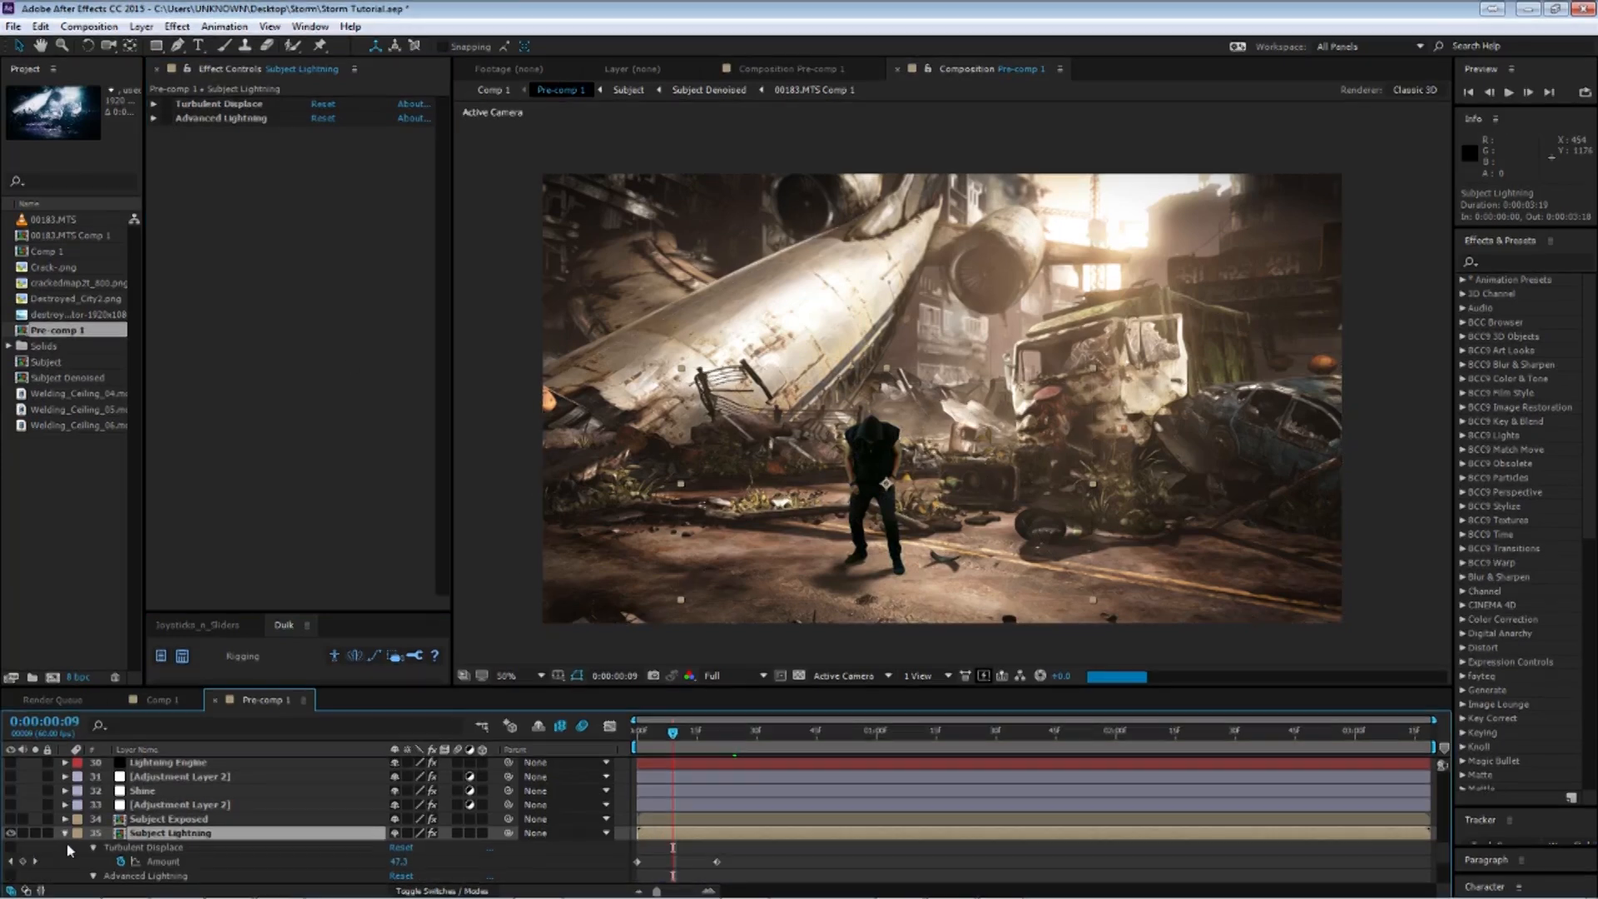
scroll(223, 801, "down", 3)
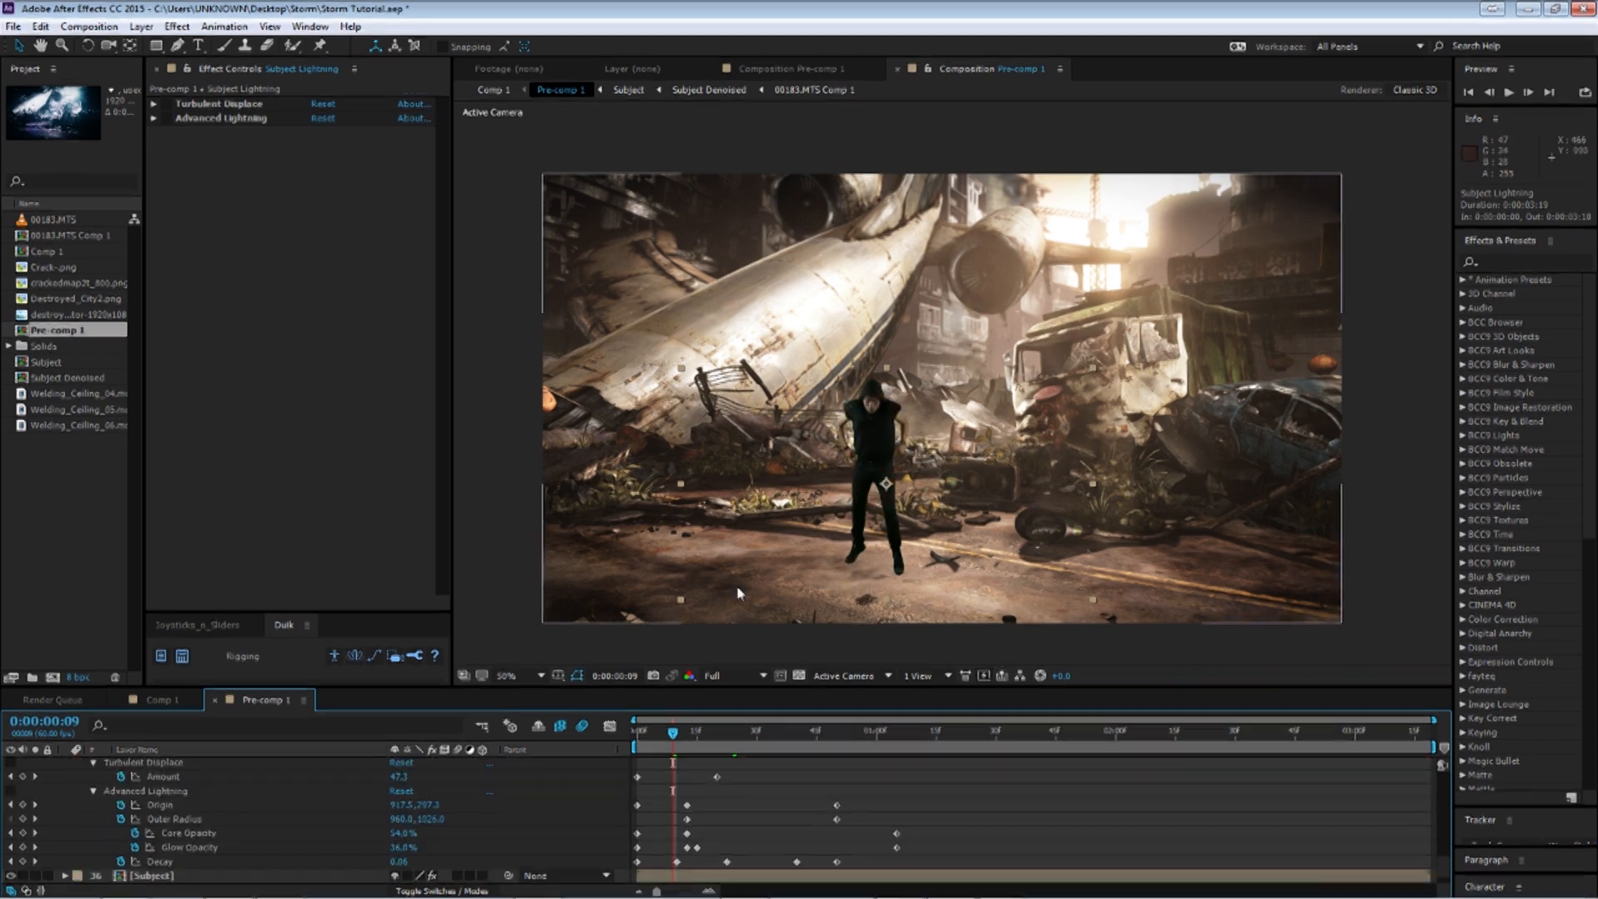
left_click(663, 733)
left_click_drag(663, 735, 754, 744)
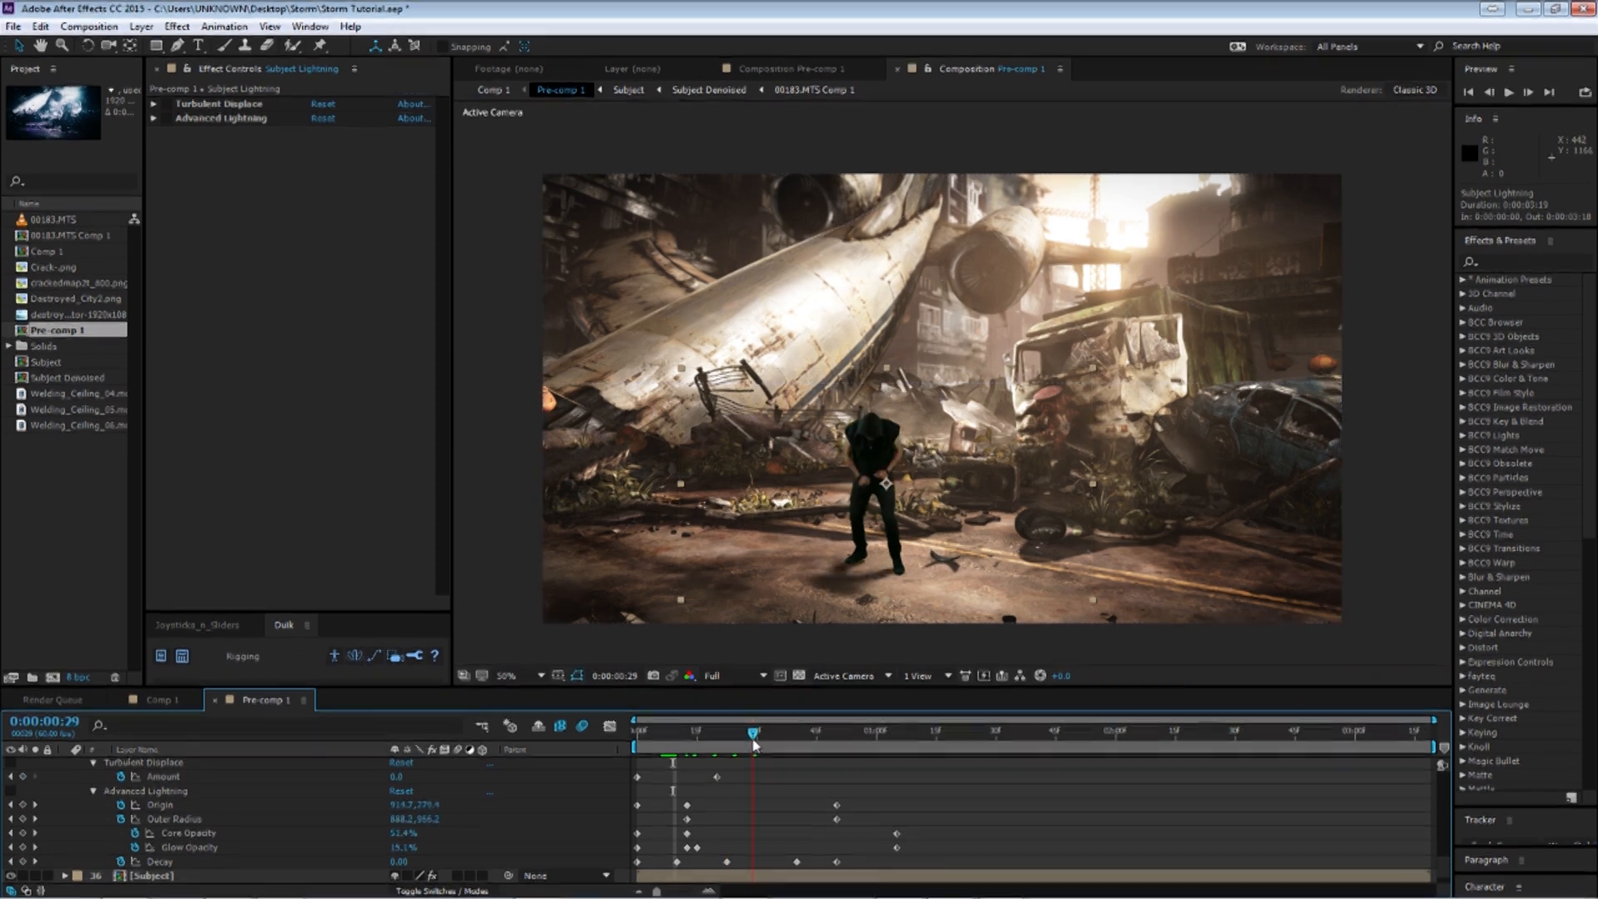
left_click_drag(754, 745, 769, 743)
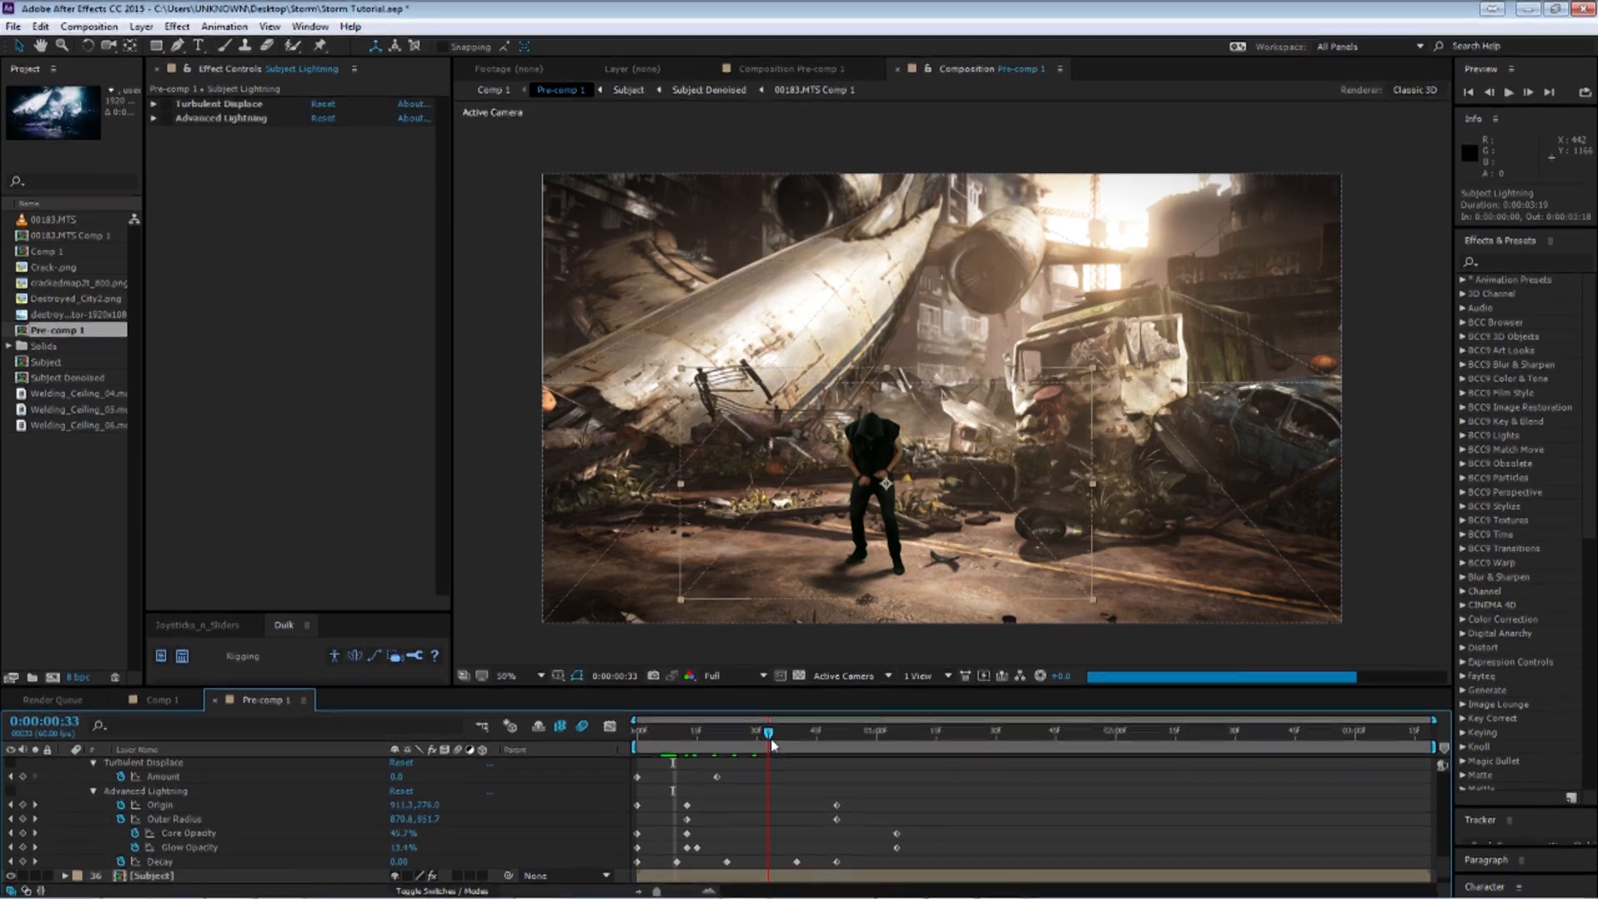
left_click(649, 734)
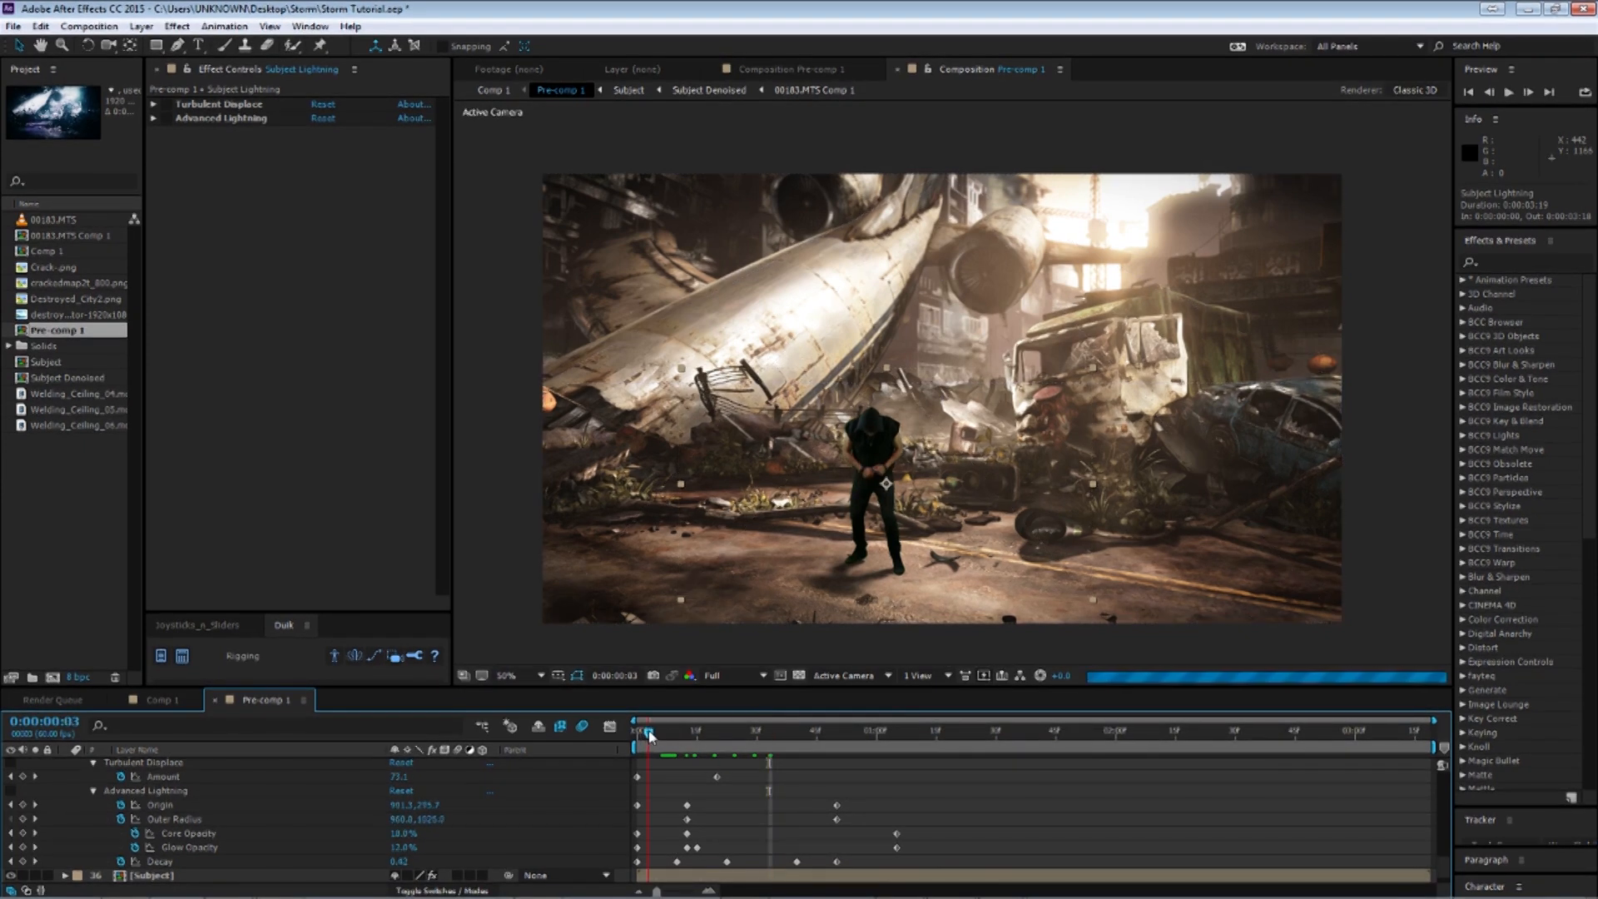
left_click_drag(645, 736, 681, 737)
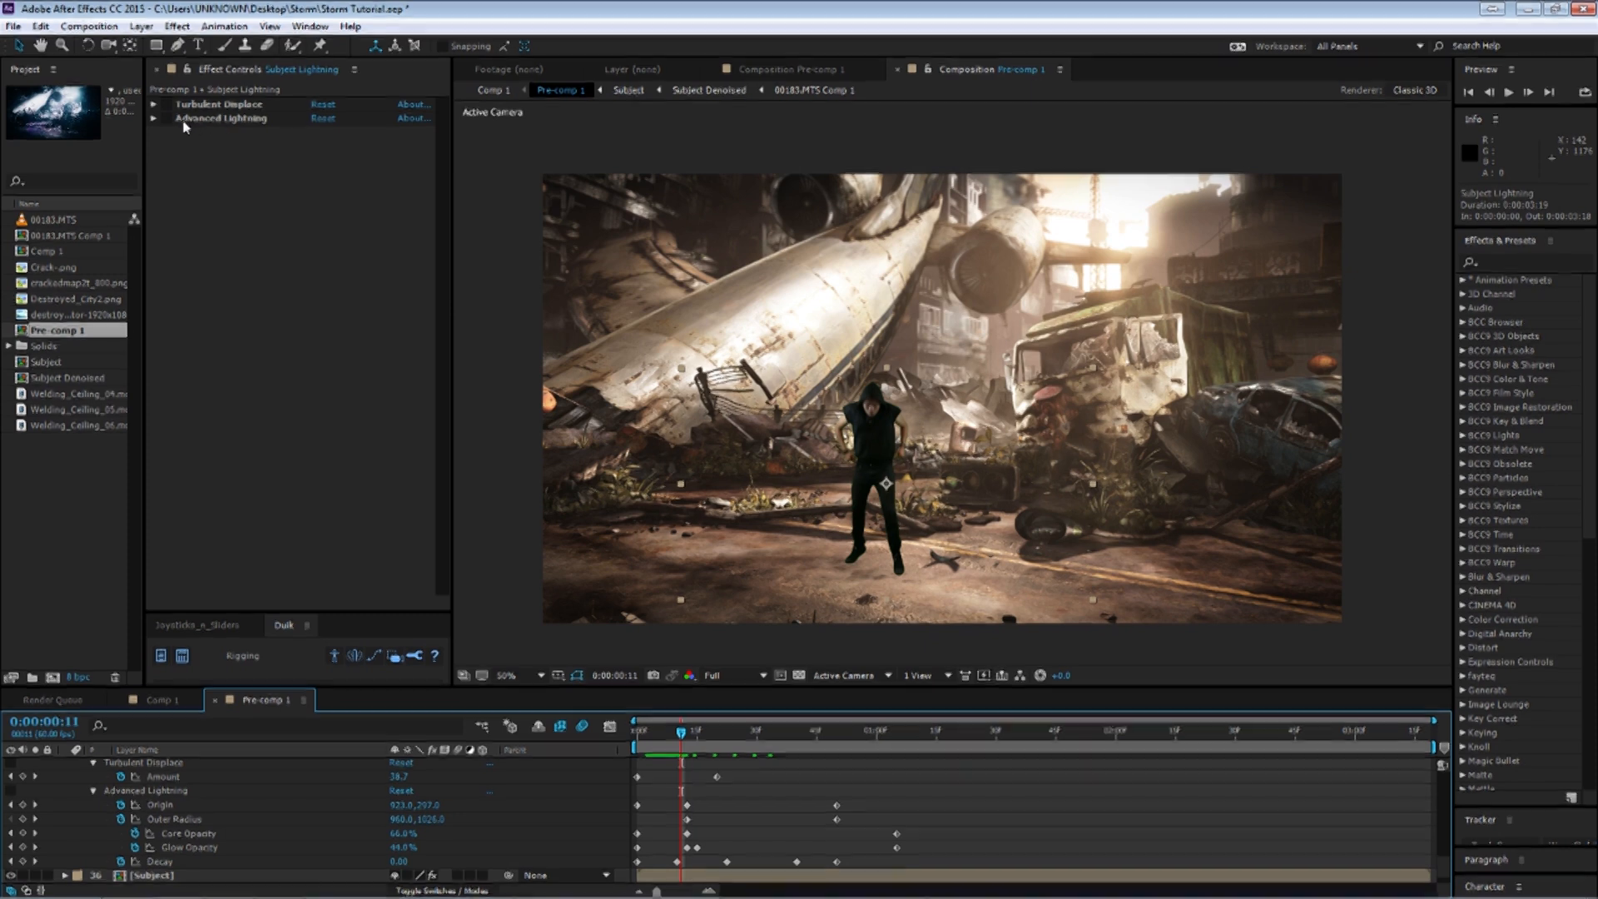
left_click(439, 522)
left_click_drag(691, 742, 655, 740)
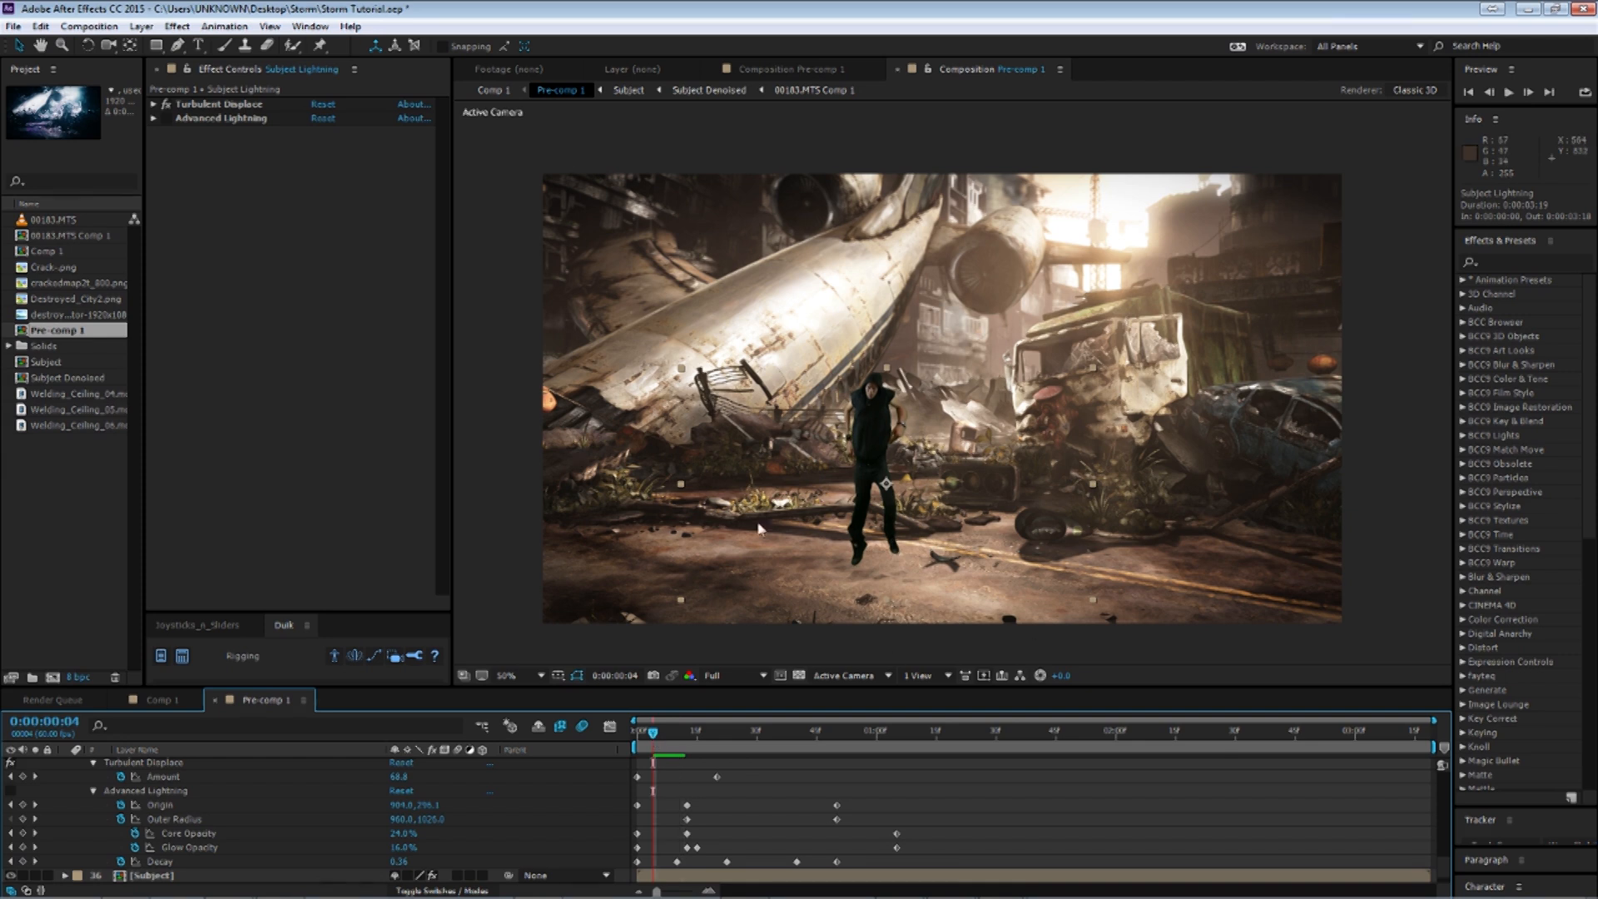
Re-enable and expand the Advanced Lightning effect, then scrub the opening frames to review the strike.
left_click(151, 123)
left_click(153, 119)
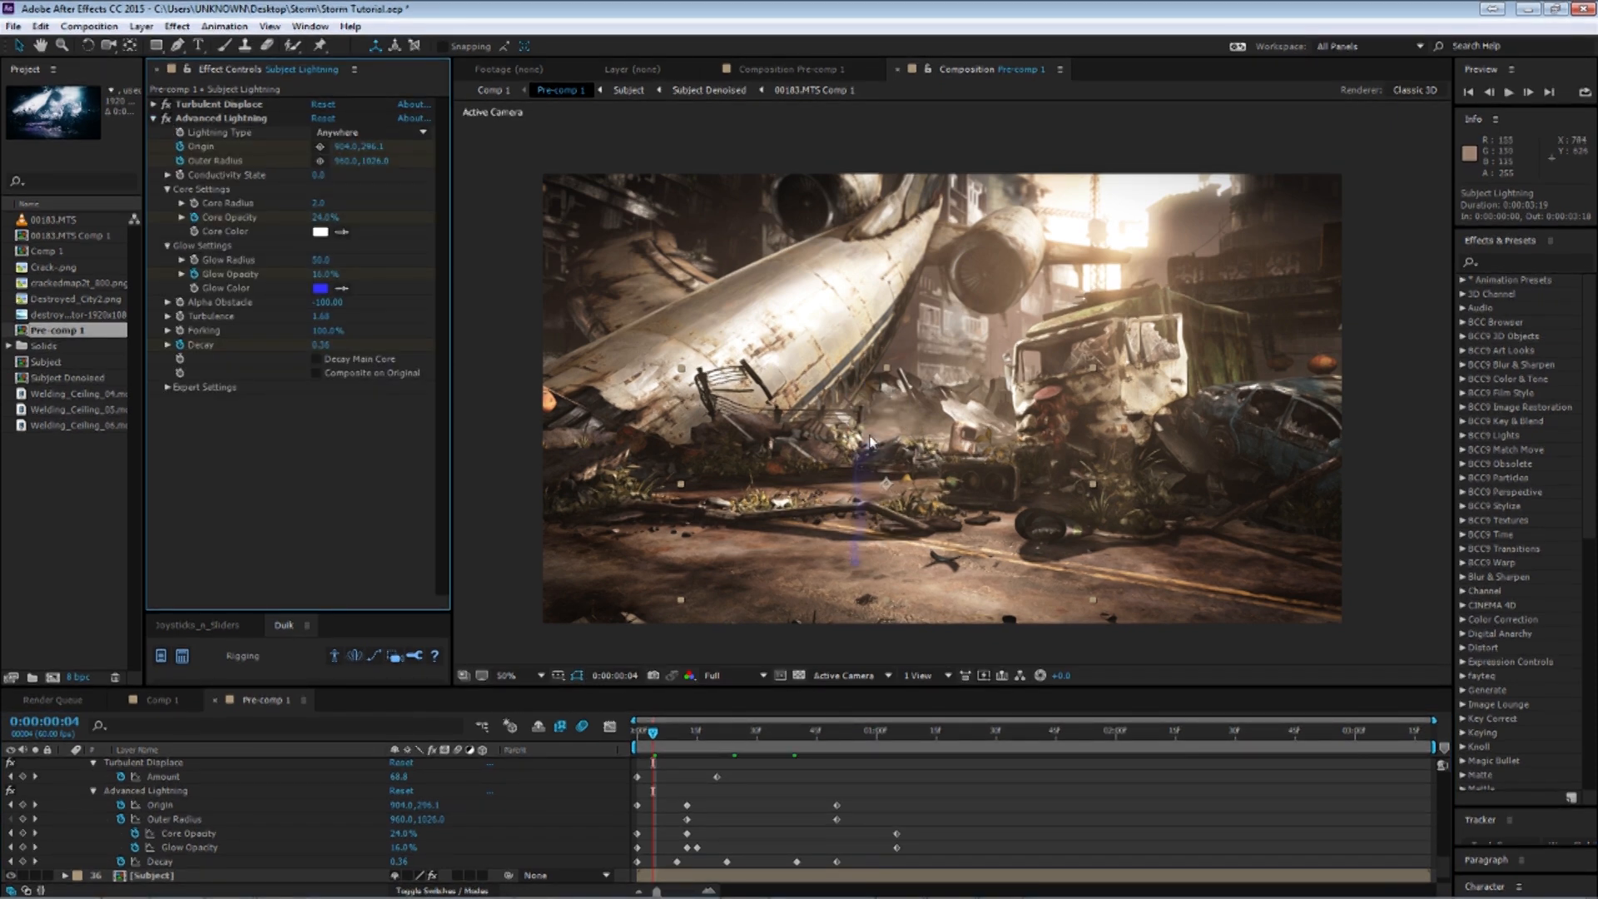
left_click(663, 734)
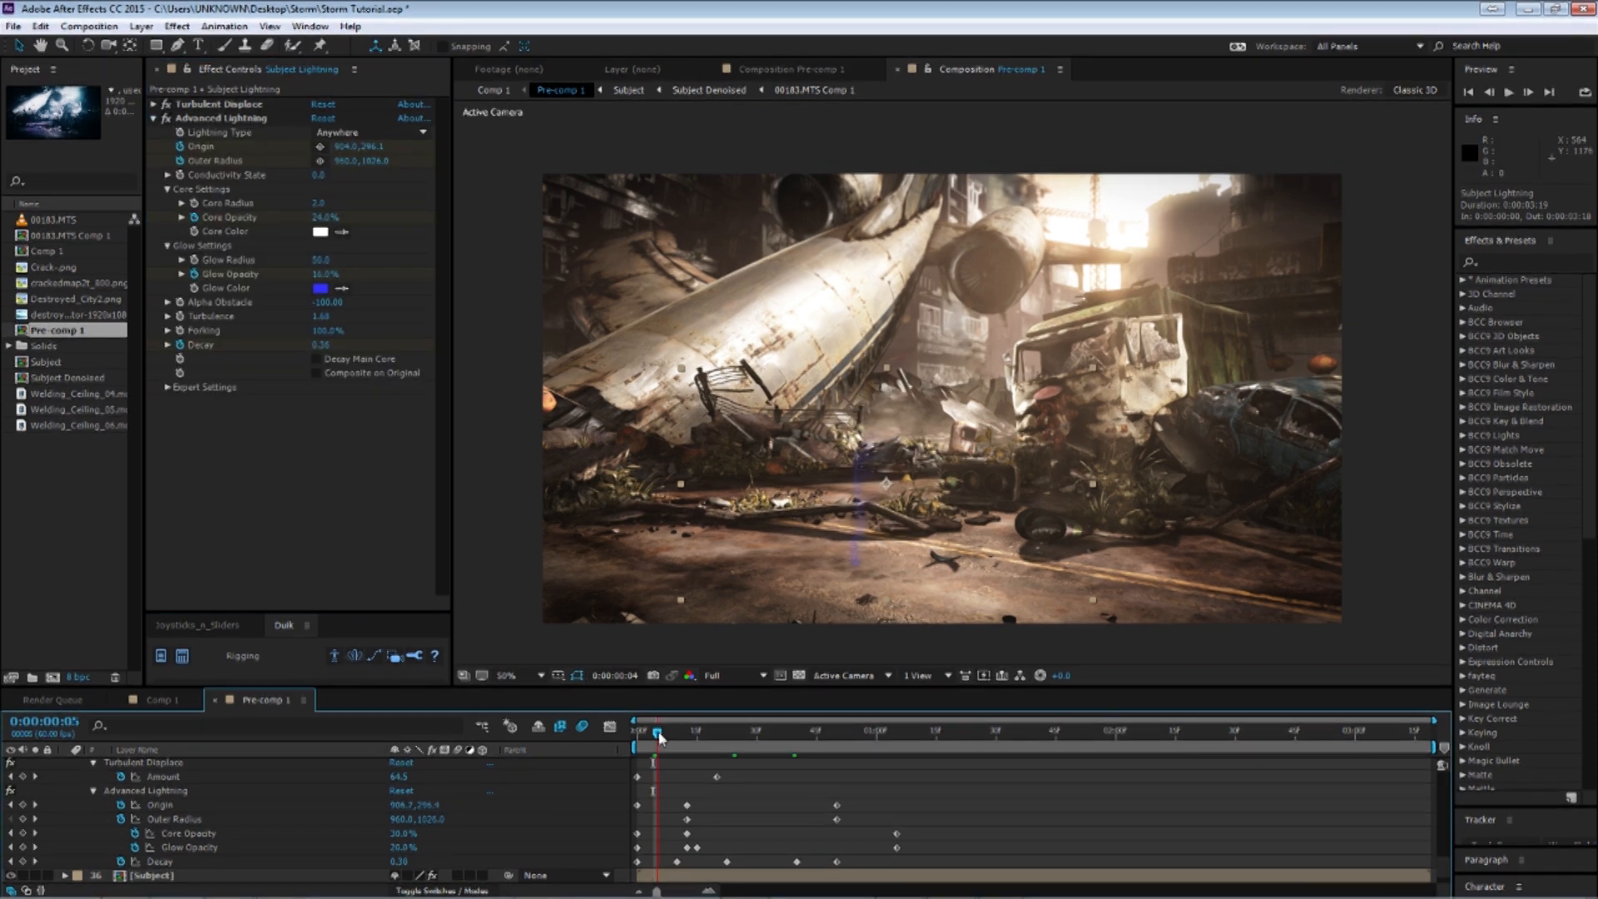
left_click(669, 734)
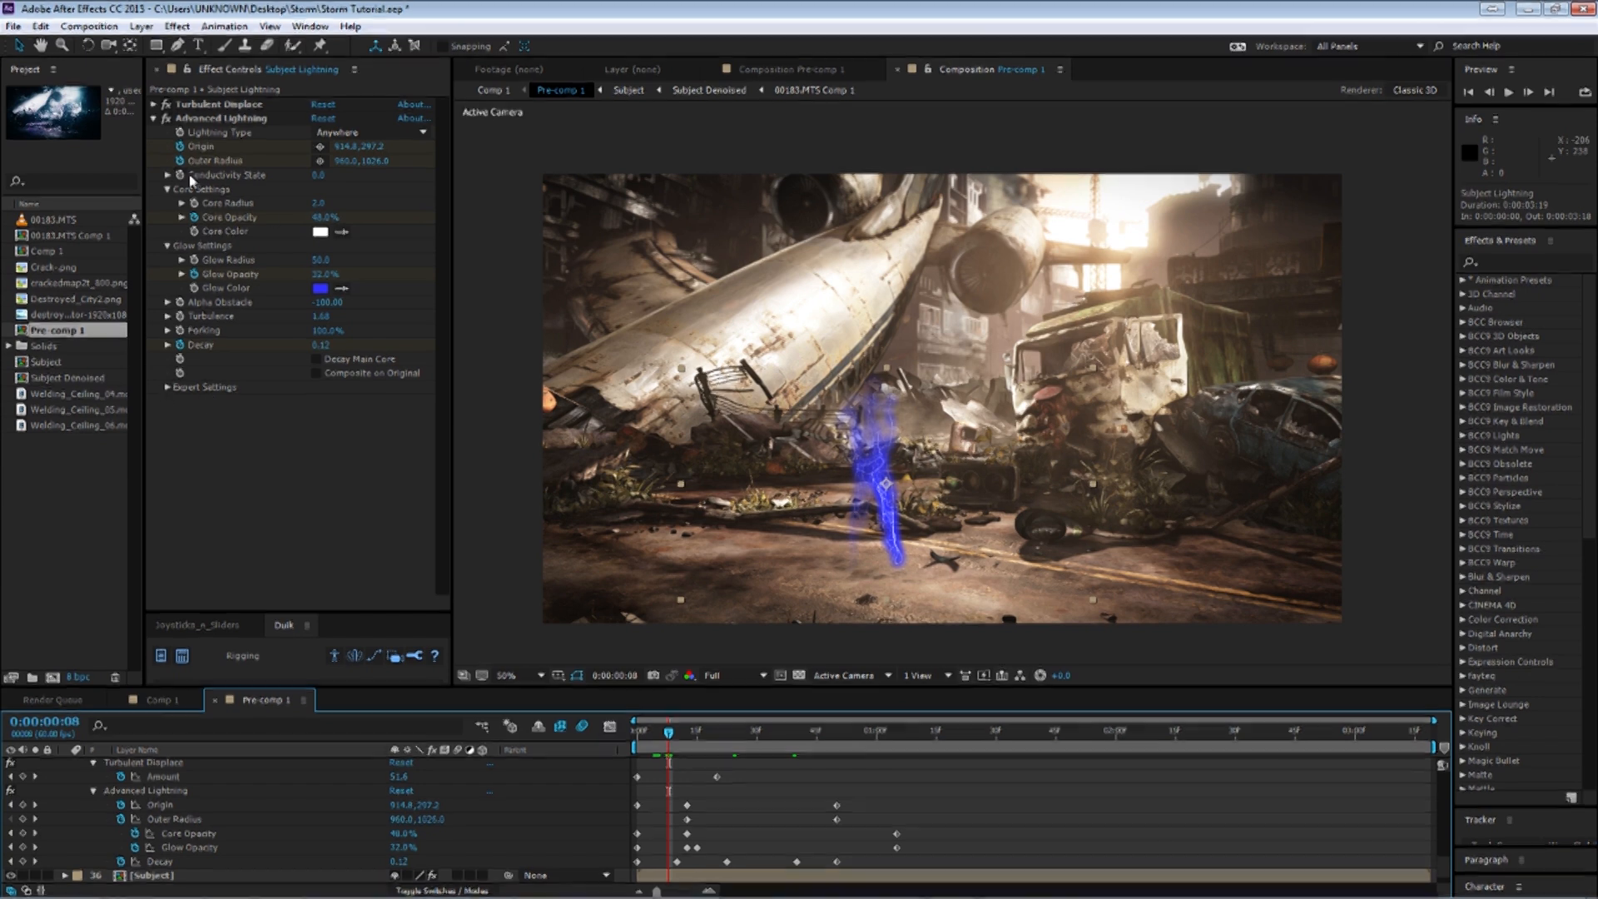
Expand the Advanced Lightning Expert Settings and review the Lightning Type options without changing them.
left_click(198, 119)
left_click(167, 388)
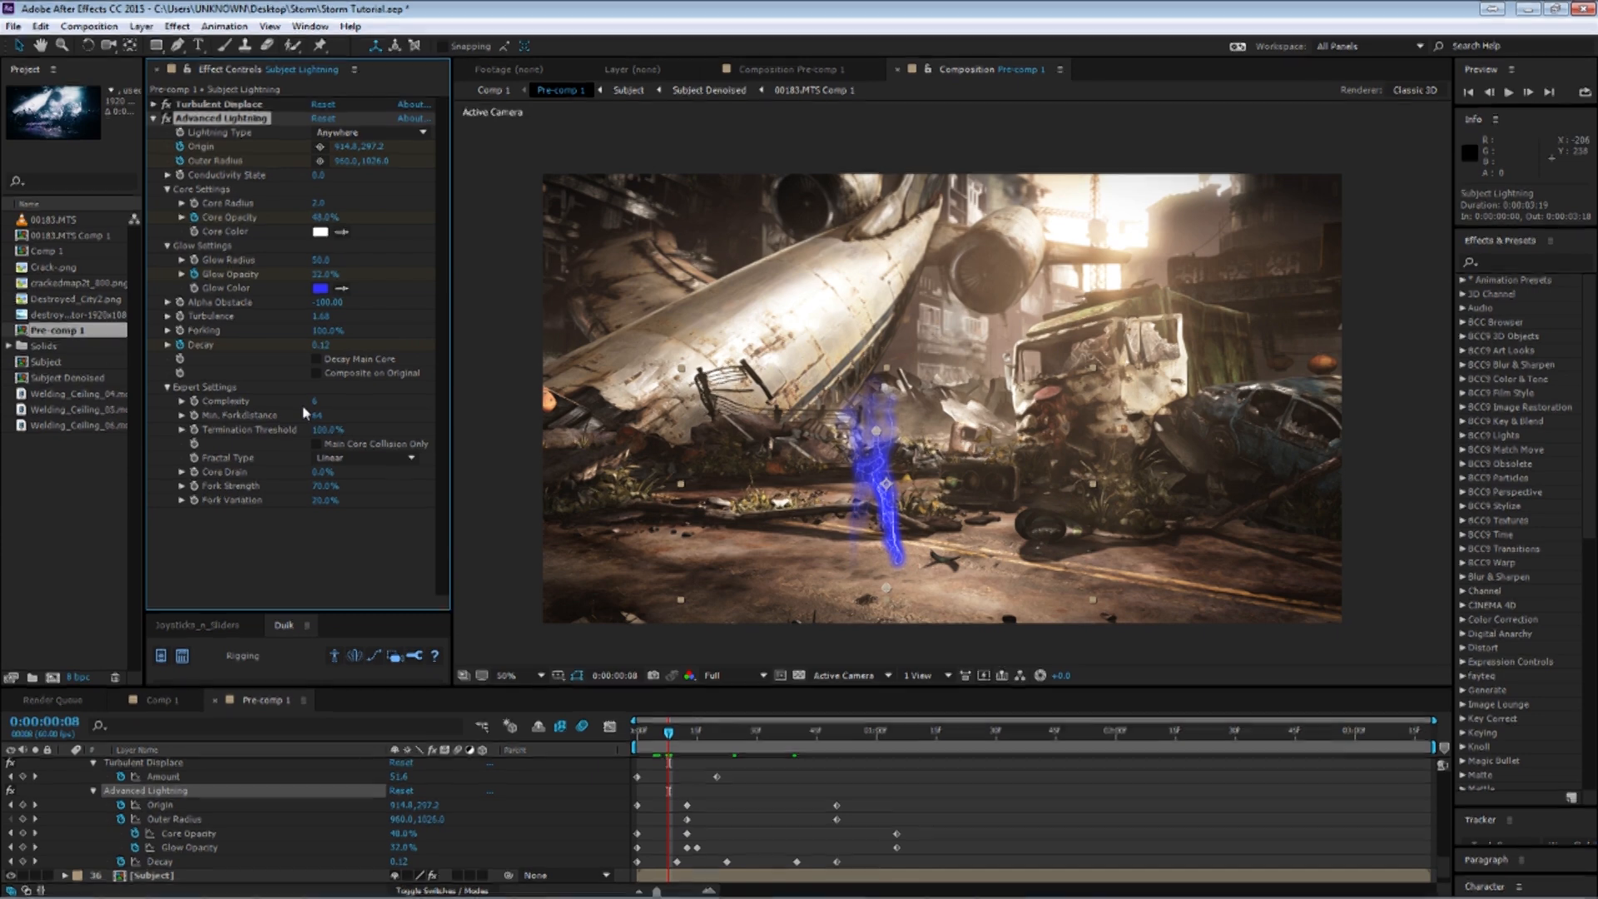
left_click(394, 135)
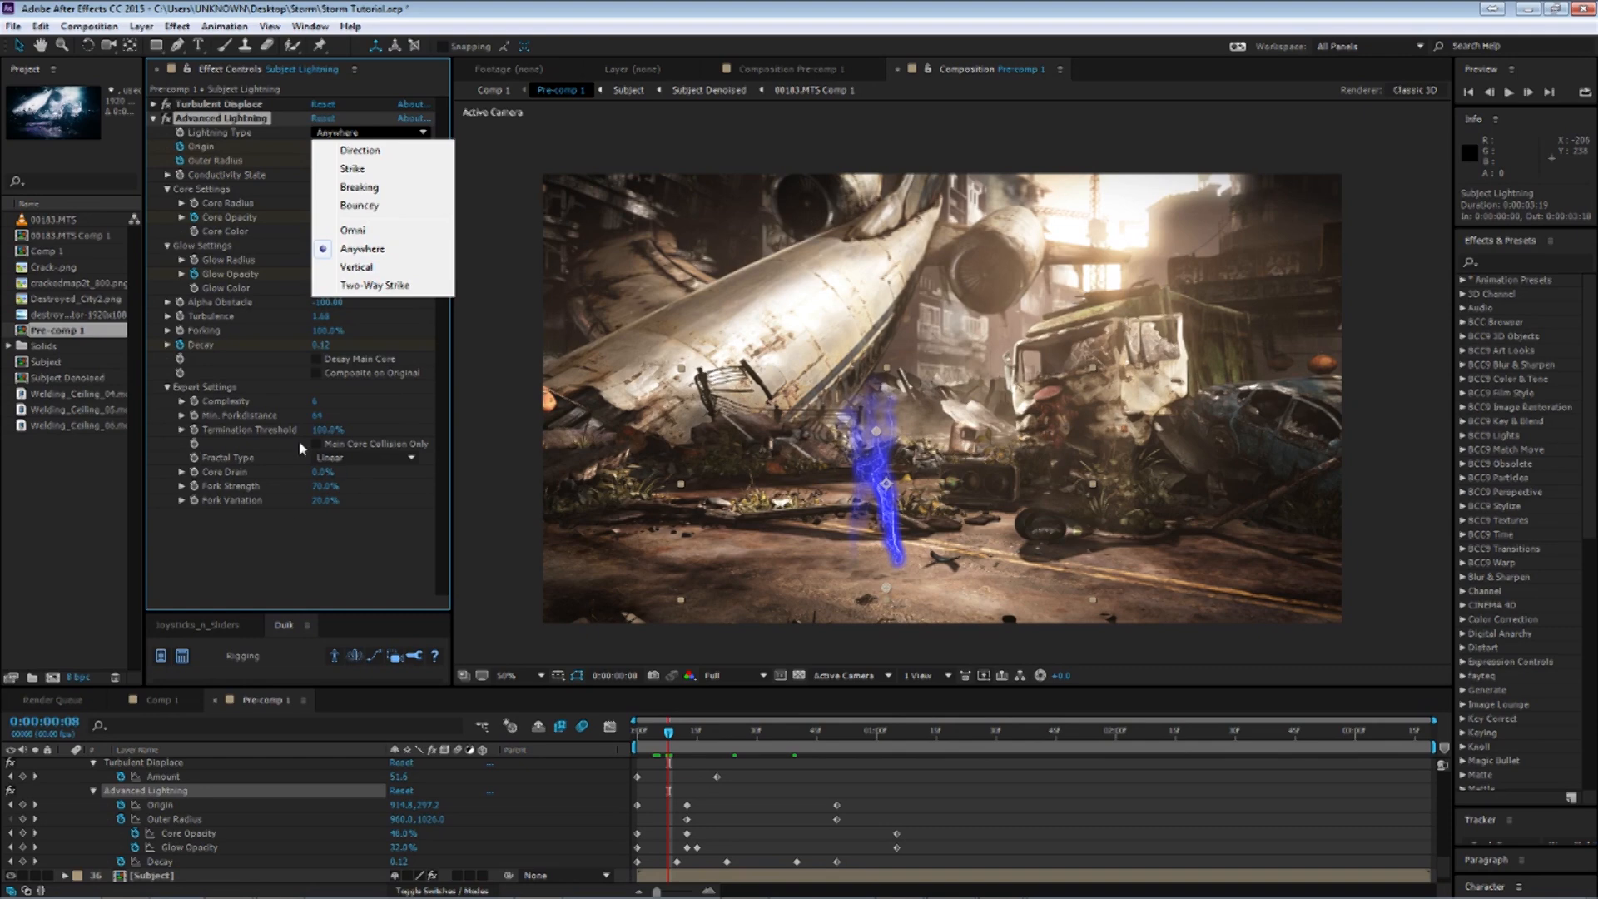
left_click(245, 449)
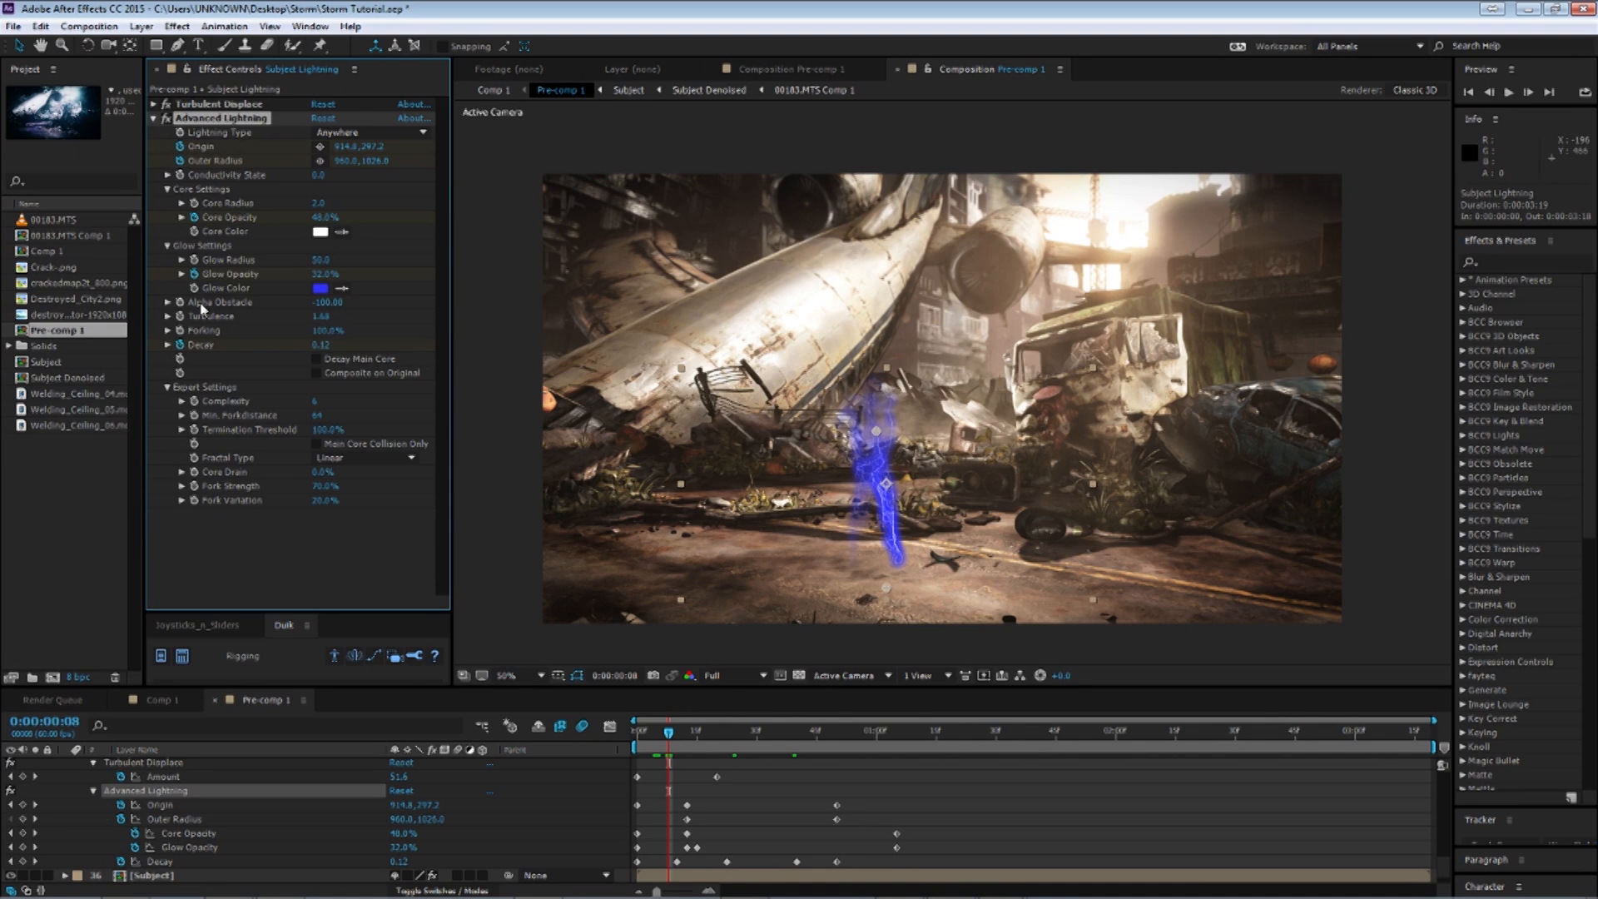
Expand Advanced Lightning's Alpha Obstacle and try values of 10 and 100 while zooming in on the subject.
left_click(167, 303)
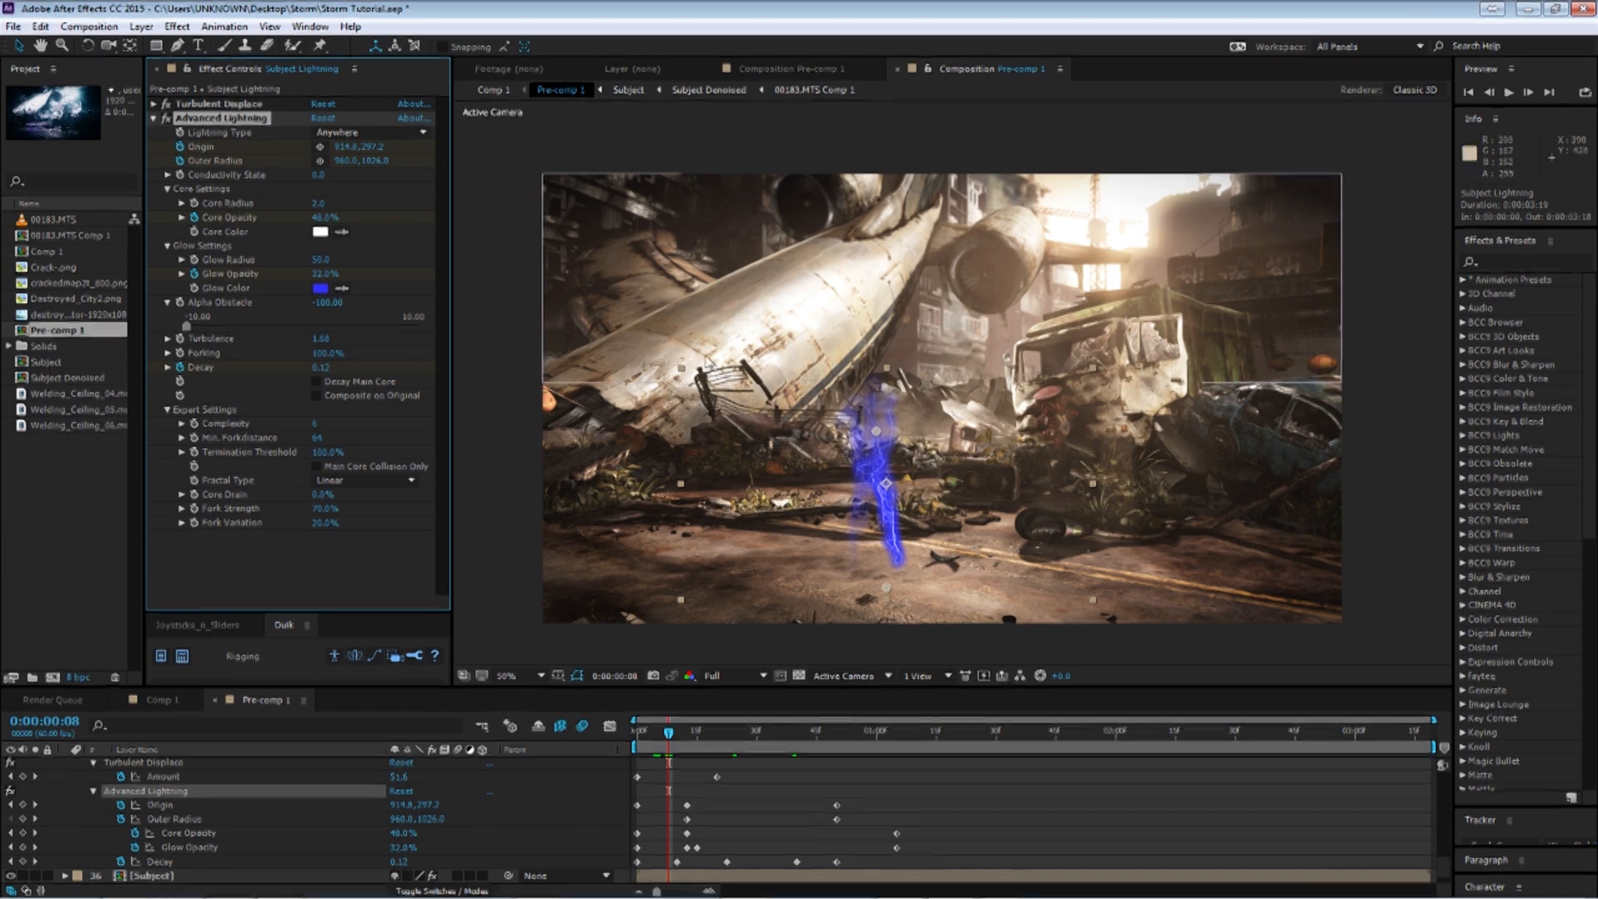
left_click_drag(193, 326, 432, 337)
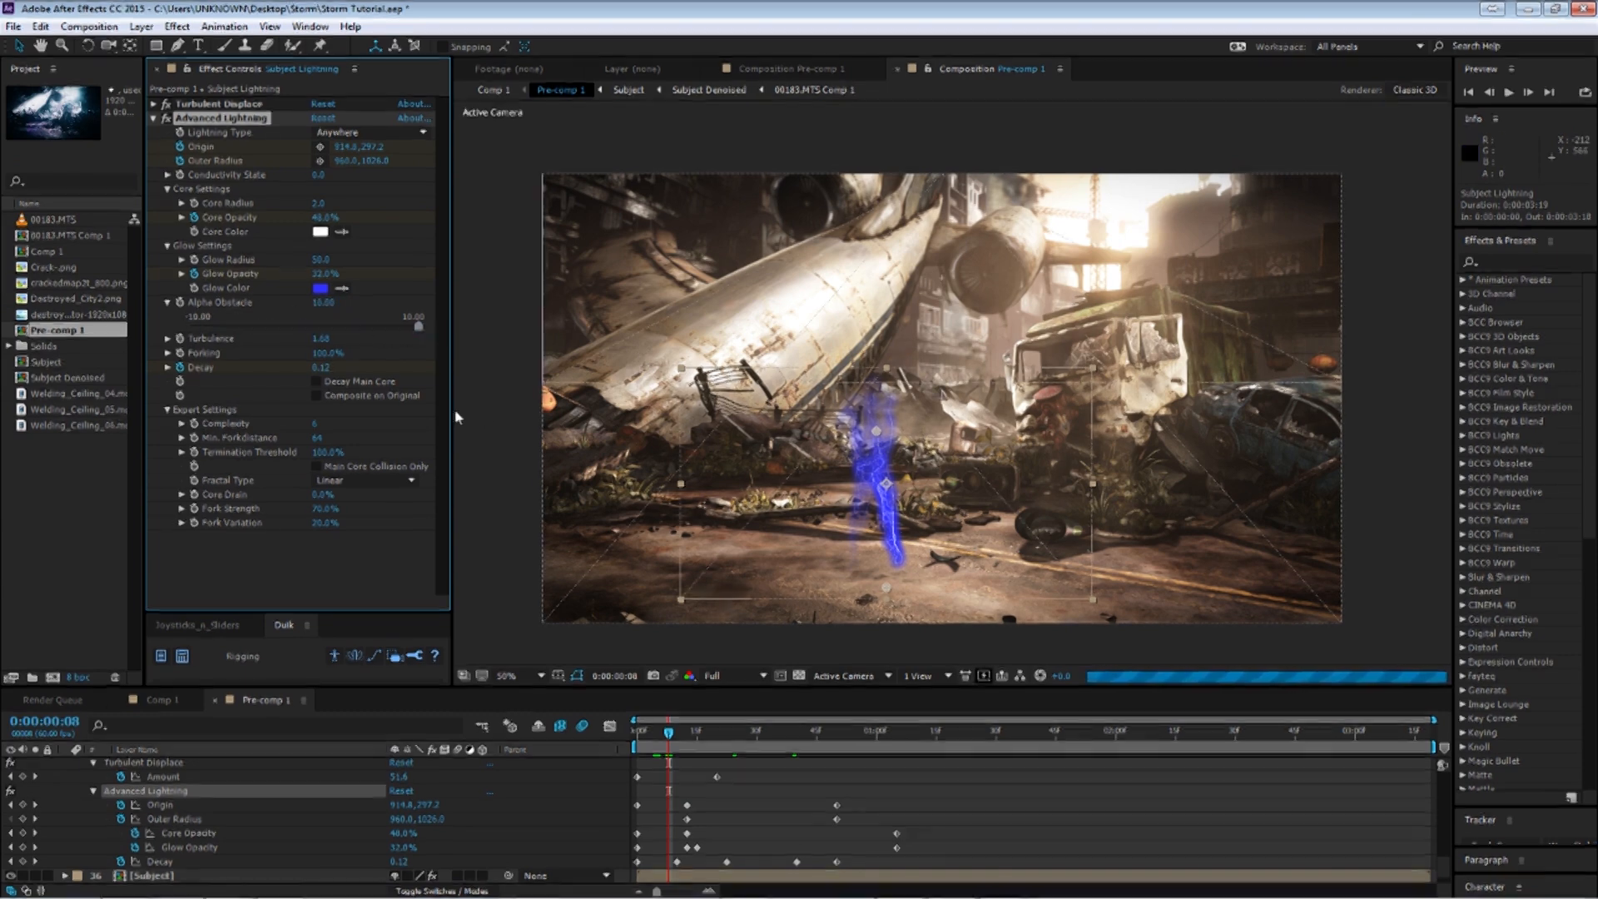
left_click_drag(323, 303, 460, 310)
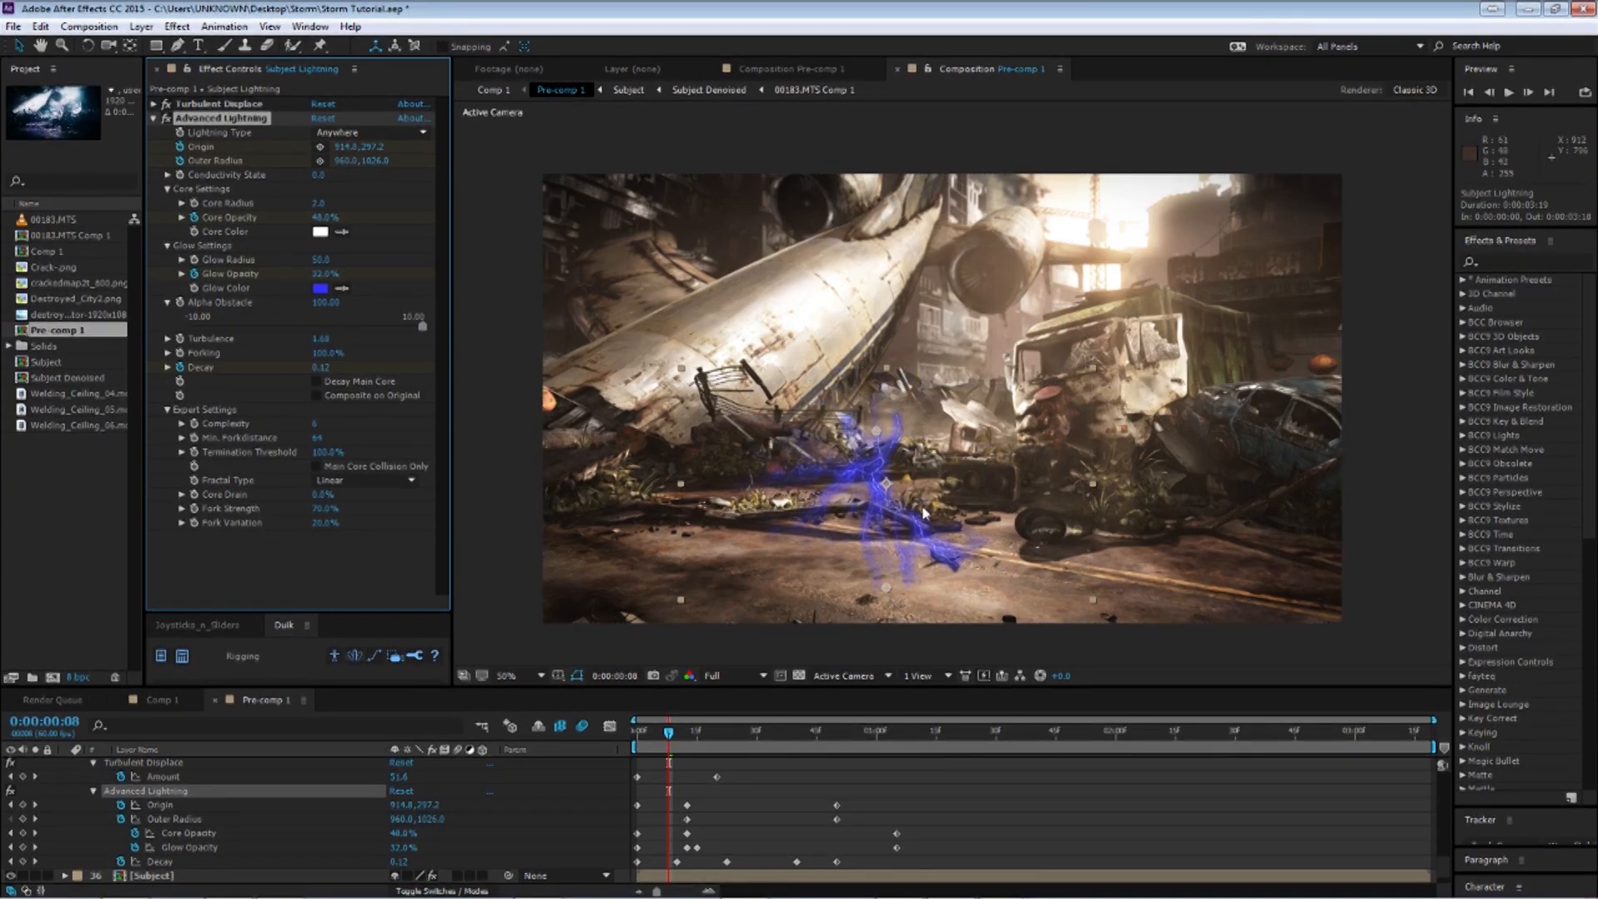
scroll(913, 464, "up", 2)
left_click_drag(913, 464, 914, 373)
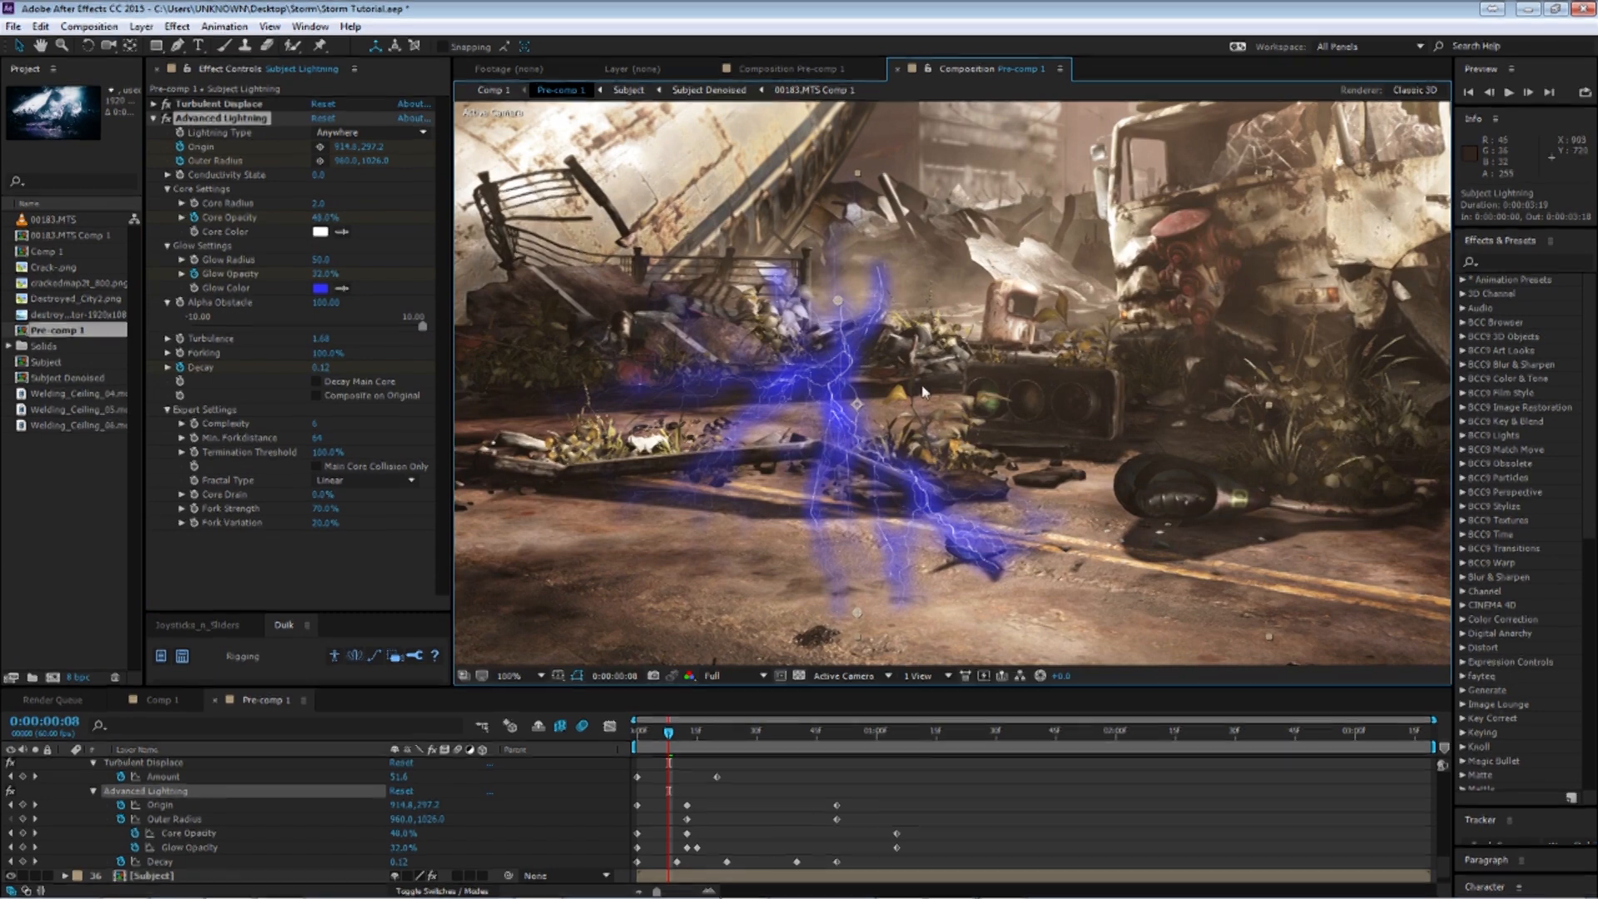
Try Alpha Obstacle values of 0, 100 and -10 on the subject lightning.
left_click(323, 303)
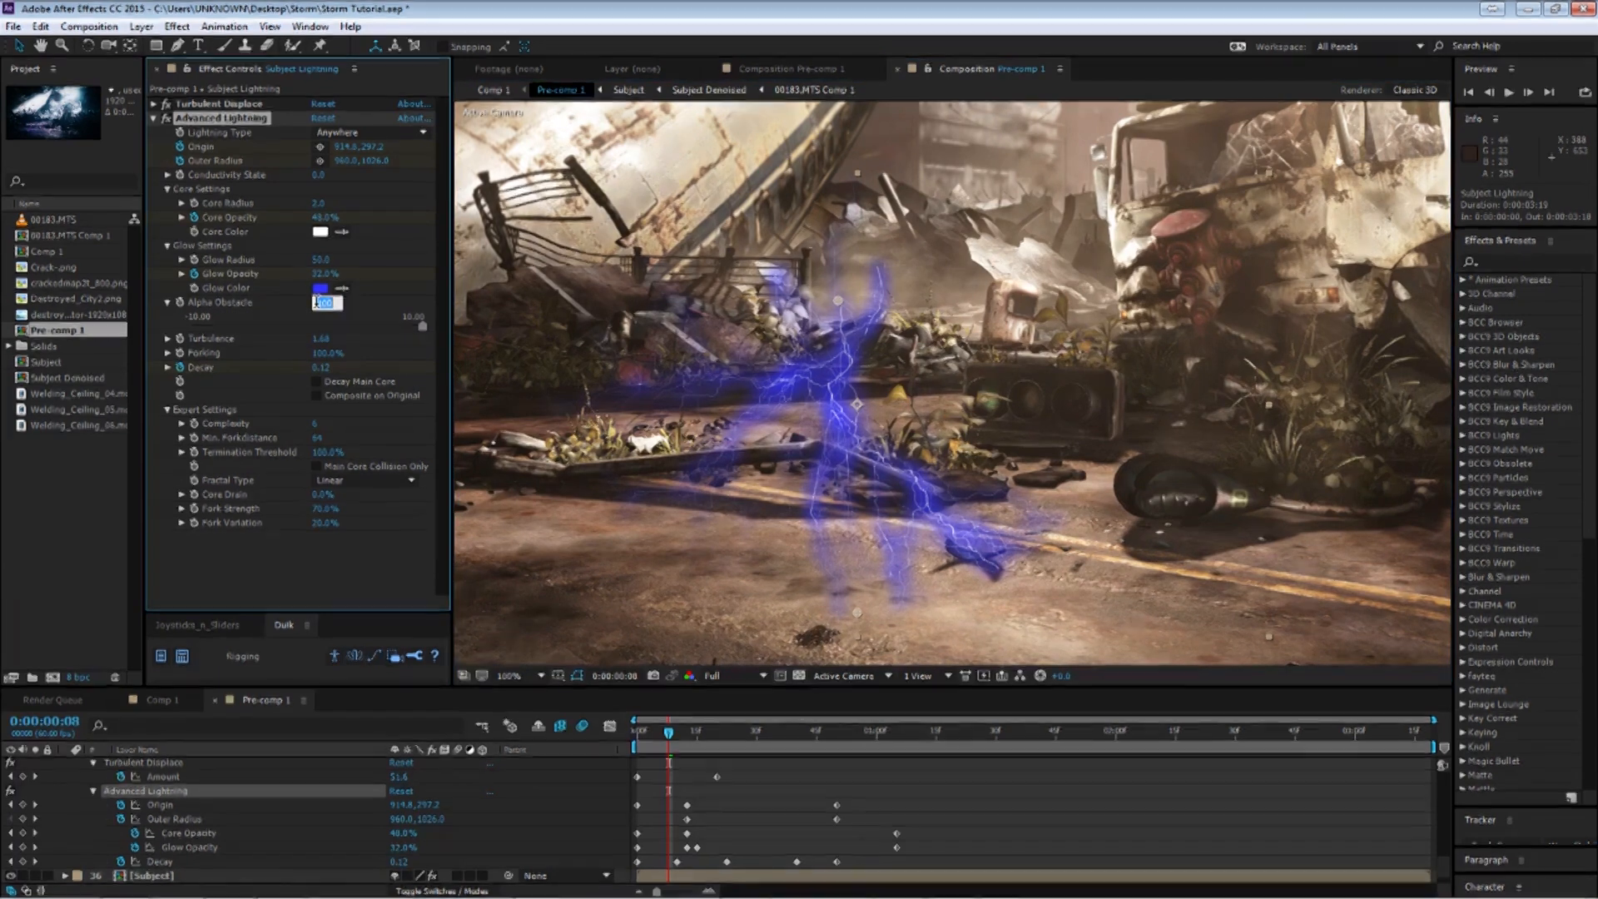
type("0")
key("Return")
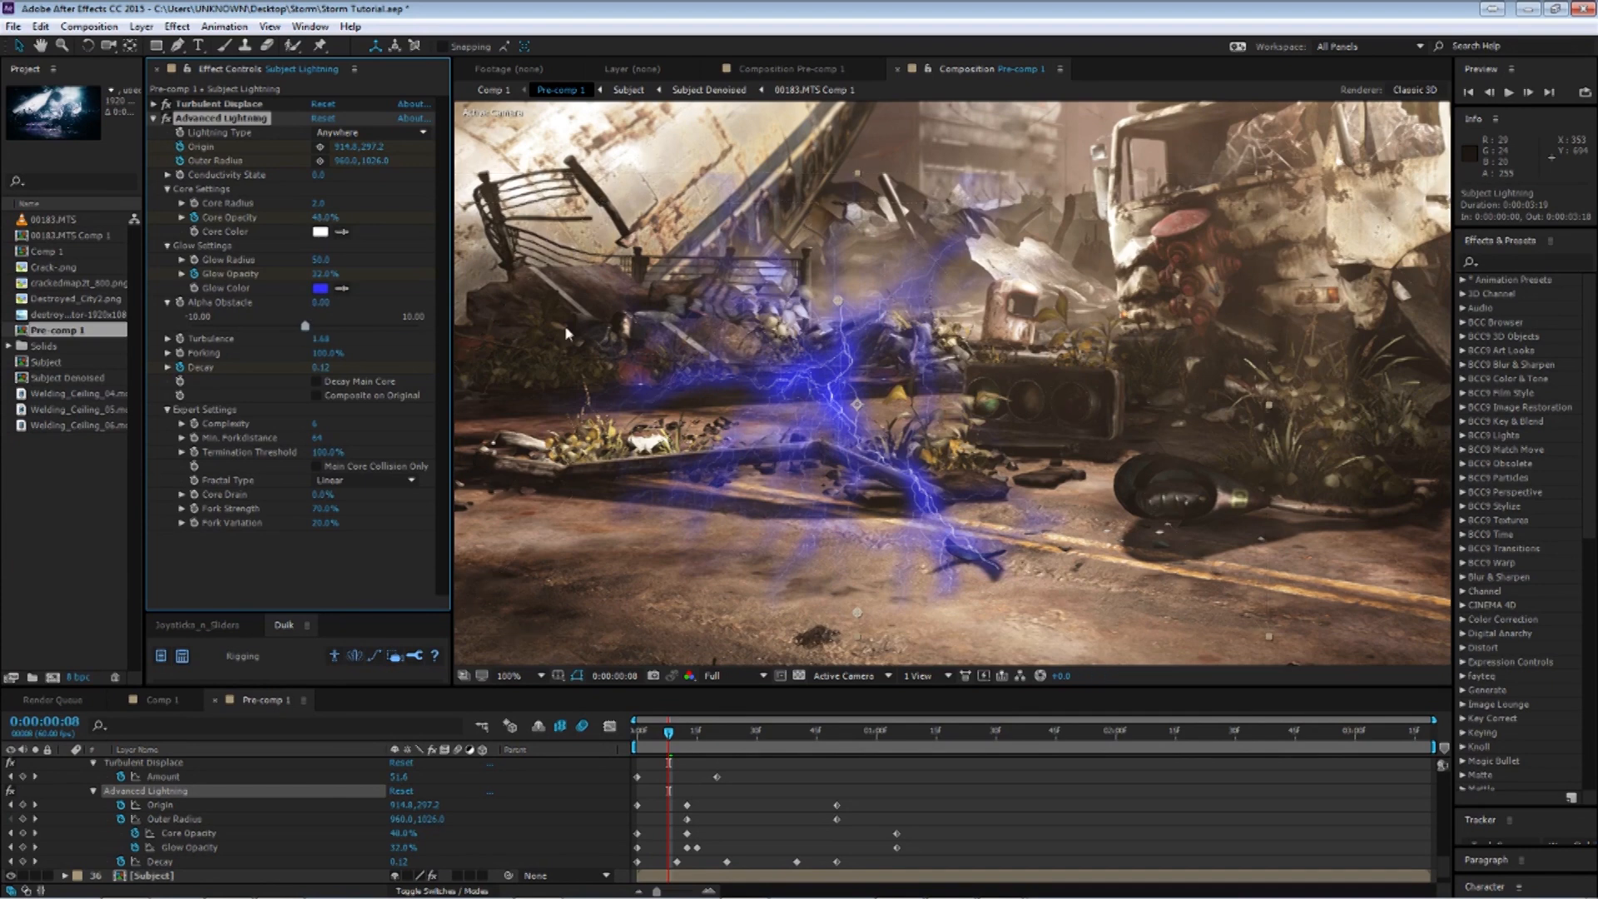
left_click_drag(334, 323, 1174, 284)
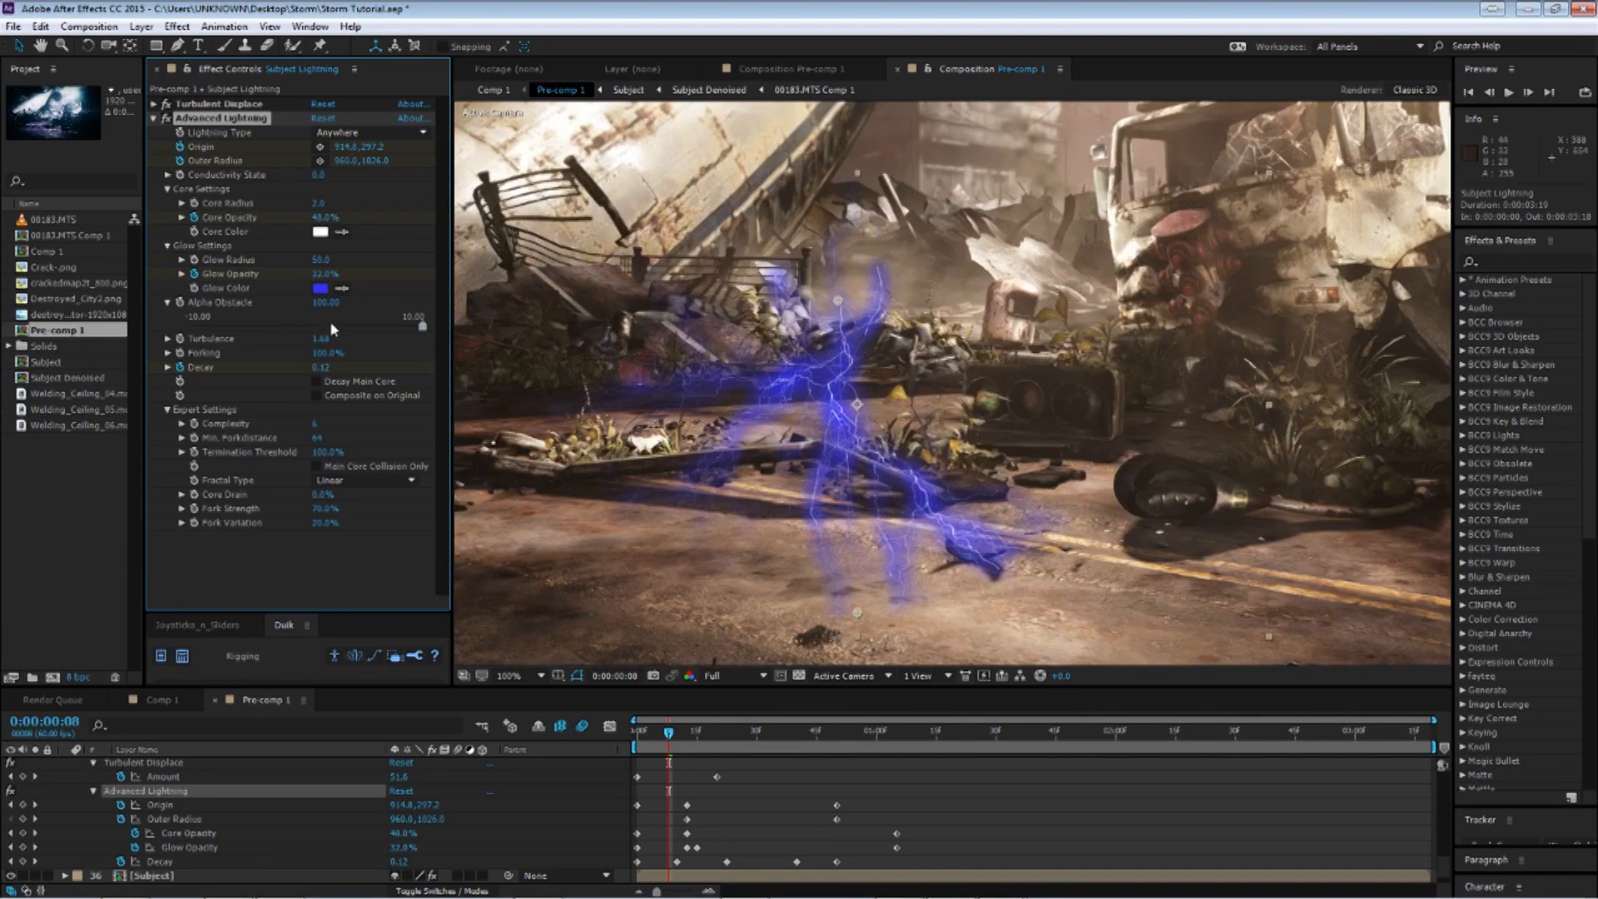
left_click_drag(423, 325, 193, 325)
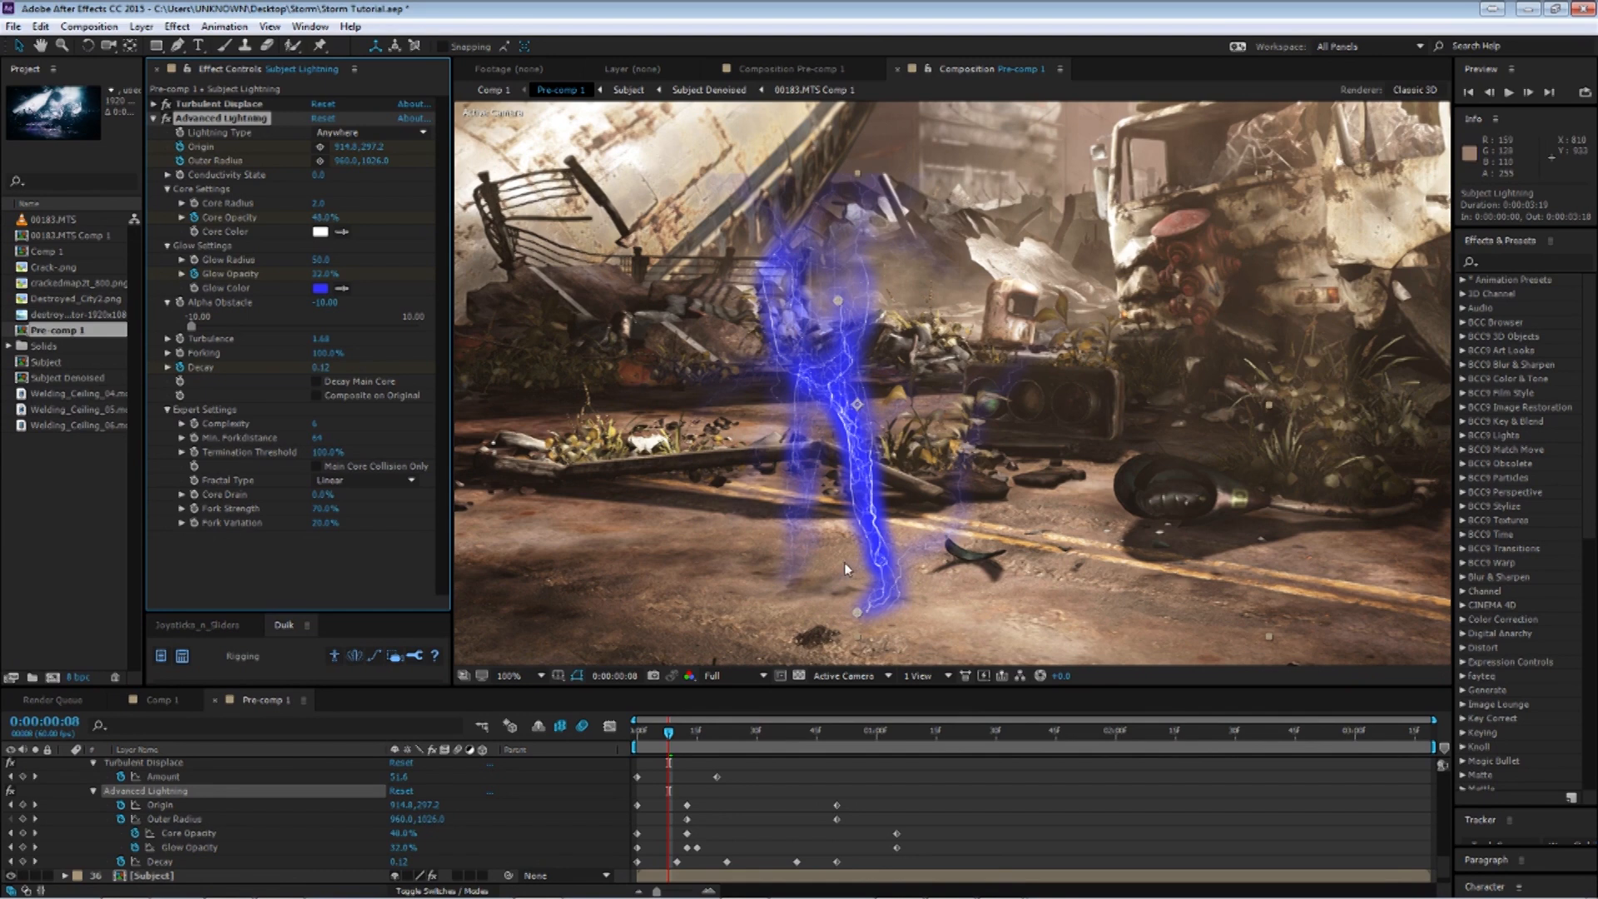
Move to frame 11 and set Alpha Obstacle back to -100.
left_click_drag(668, 732, 681, 733)
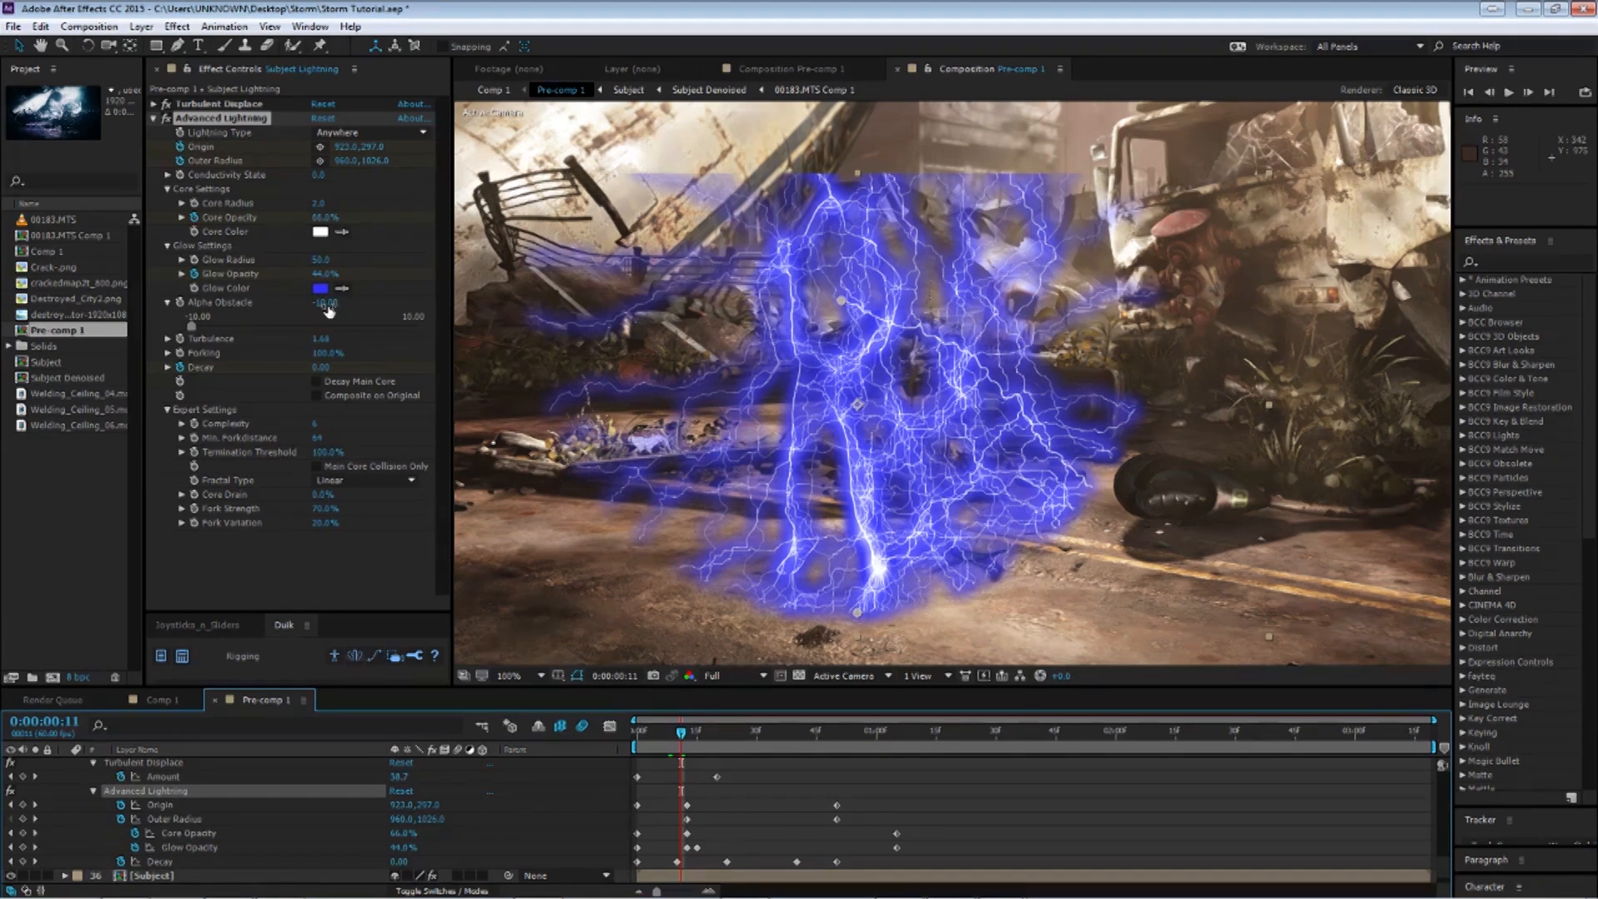
left_click_drag(335, 309, 191, 327)
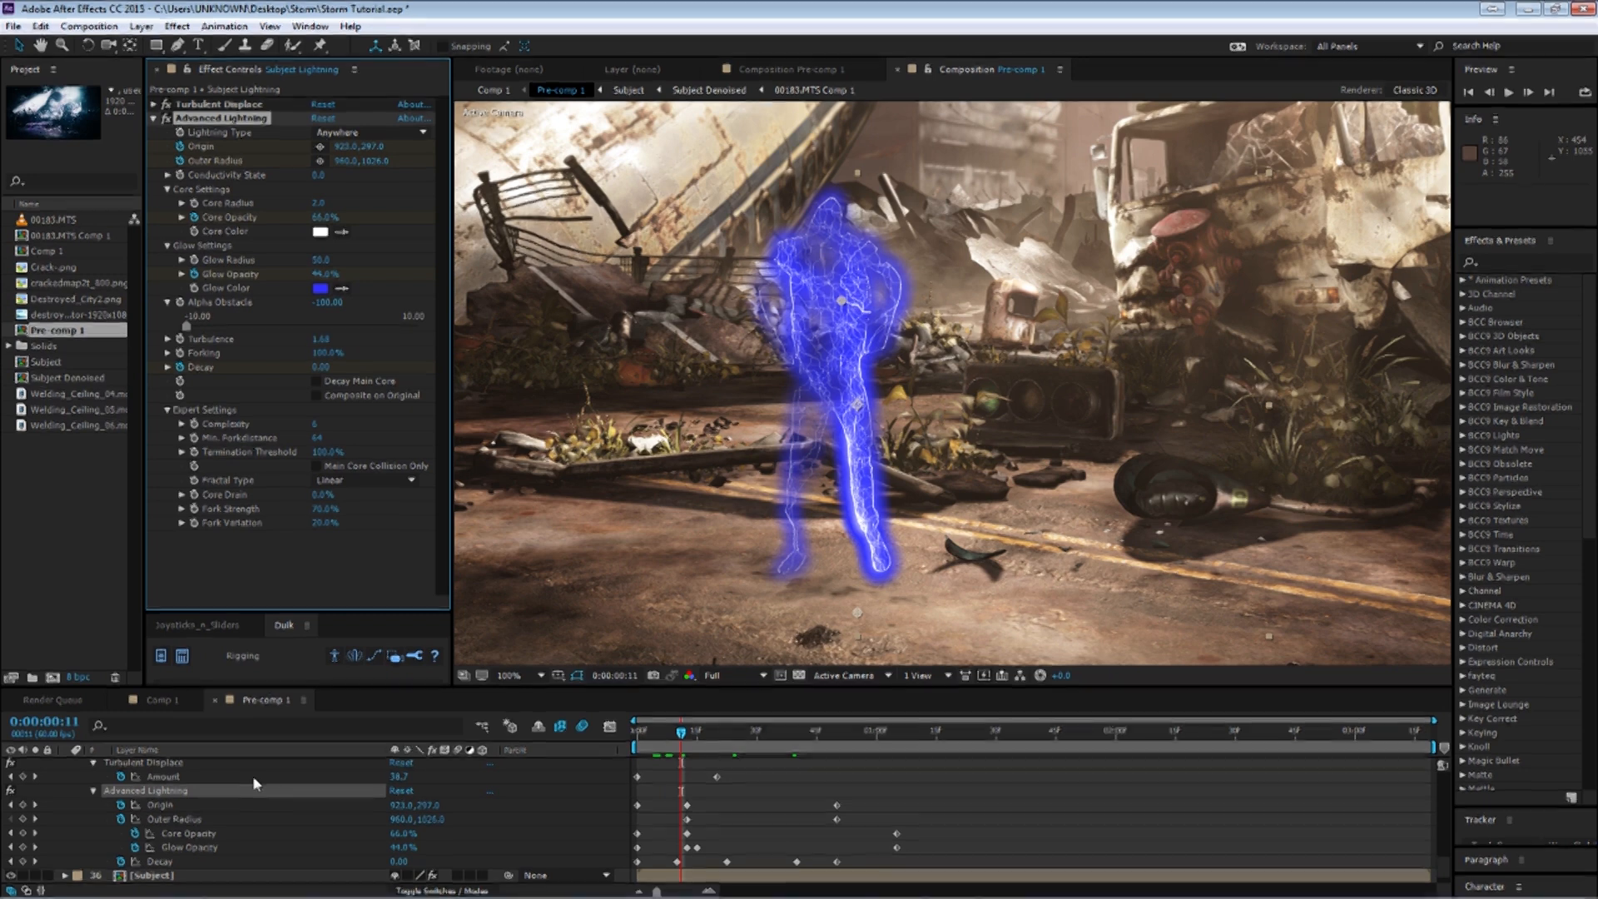
Expand the Subject Lightning layer's effect properties and scrub through the first 20 frames.
scroll(144, 820, "up", 3)
left_click(65, 833)
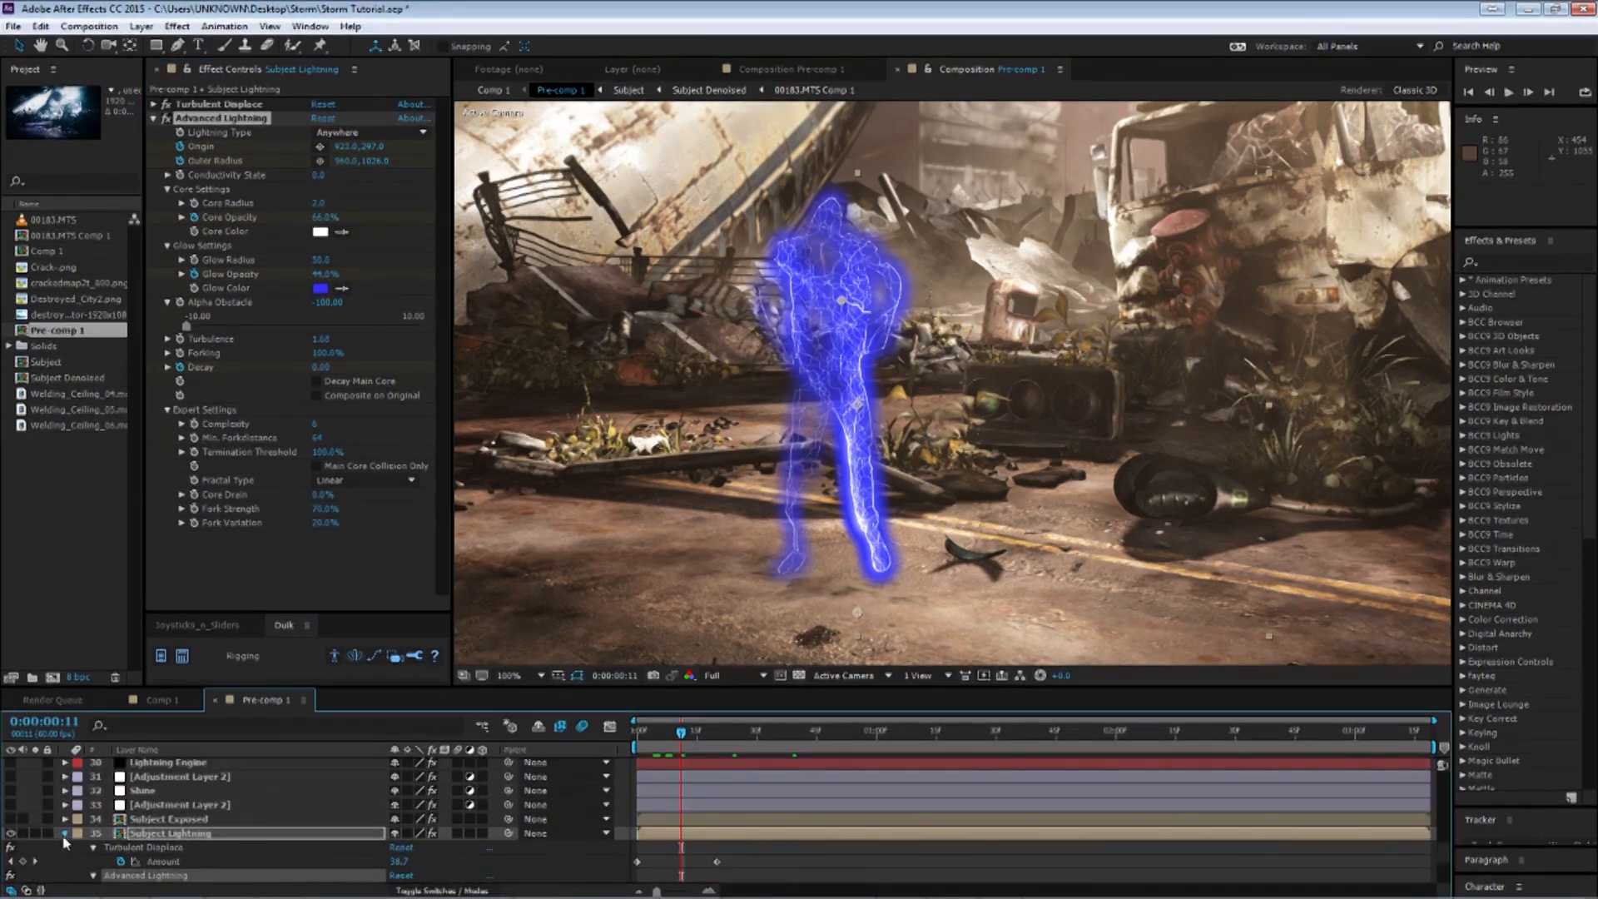
left_click(137, 835)
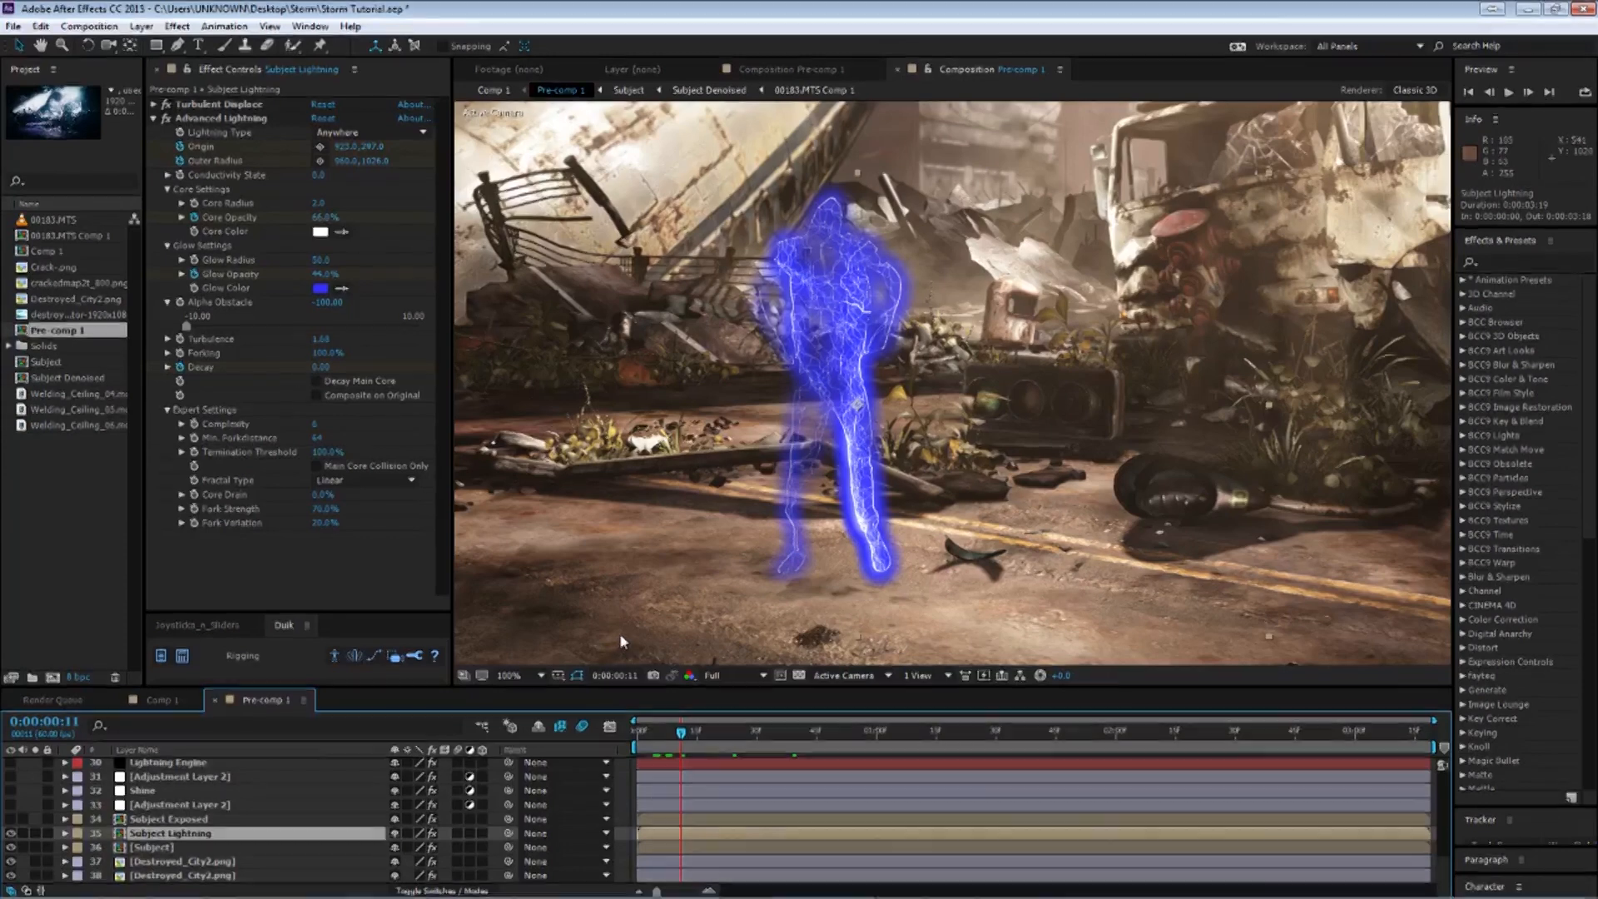
left_click(65, 833)
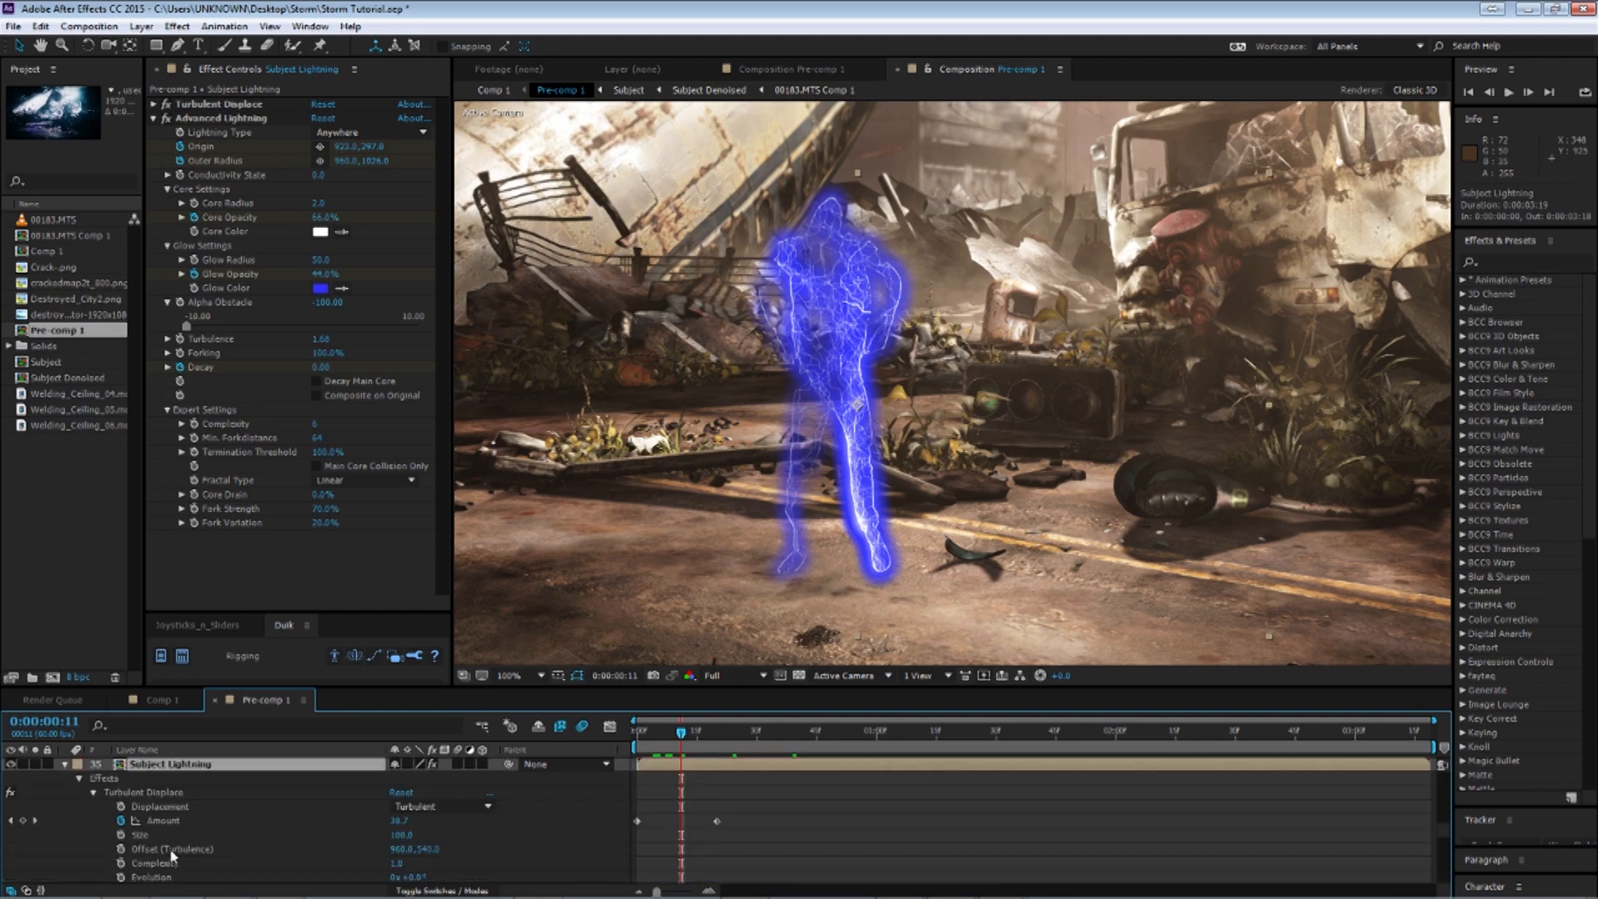
left_click_drag(684, 741, 635, 740)
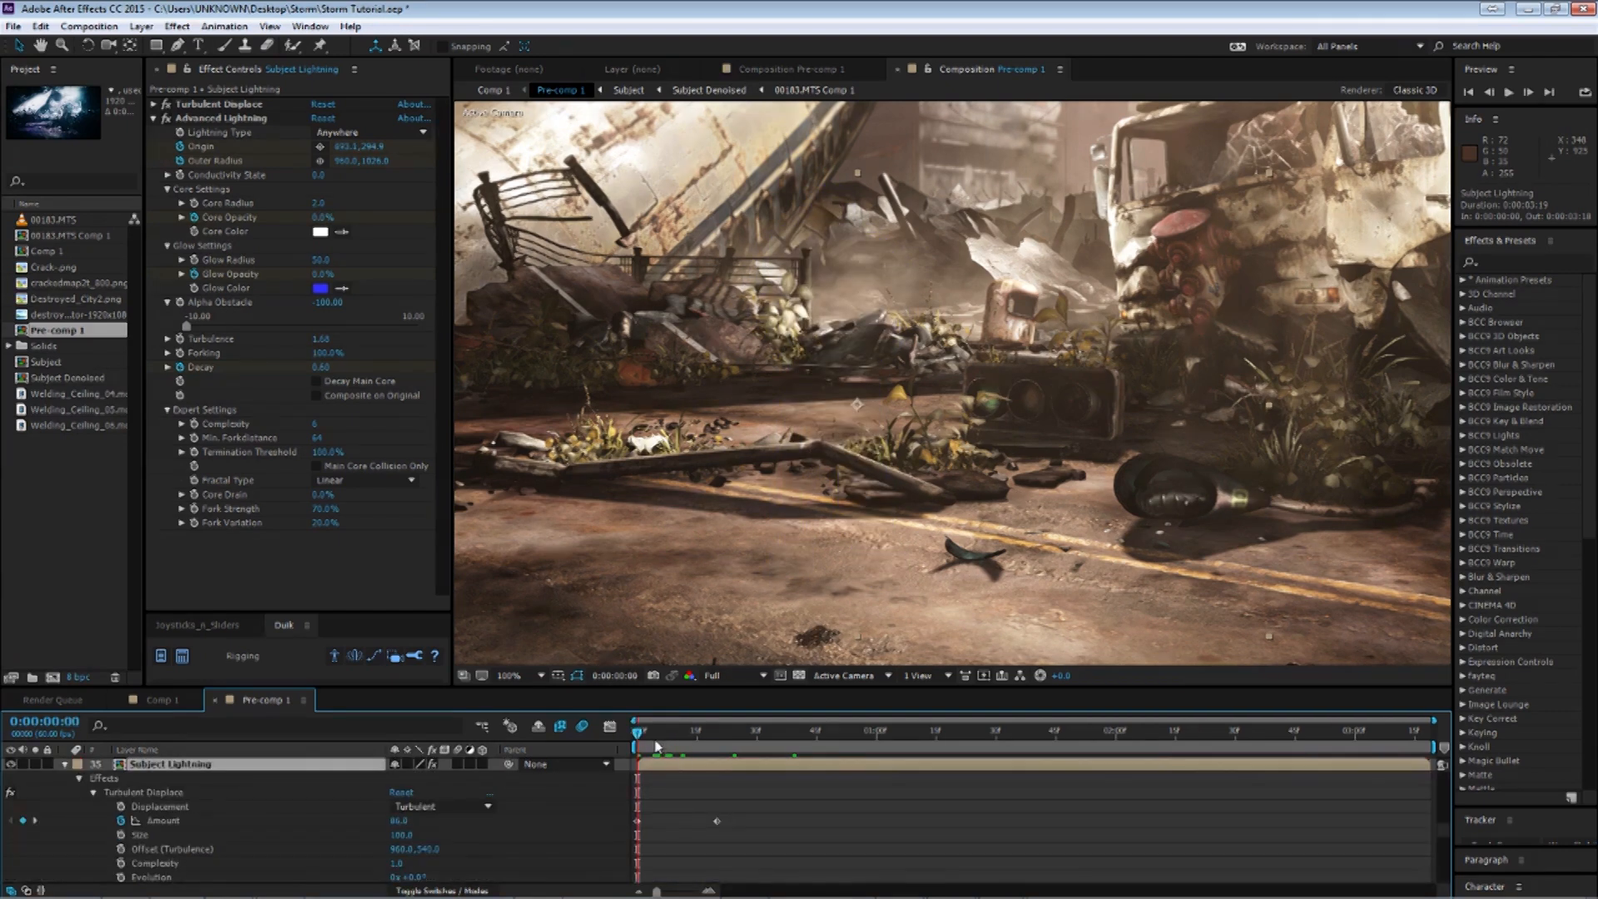
left_click_drag(656, 743, 719, 740)
left_click(65, 764)
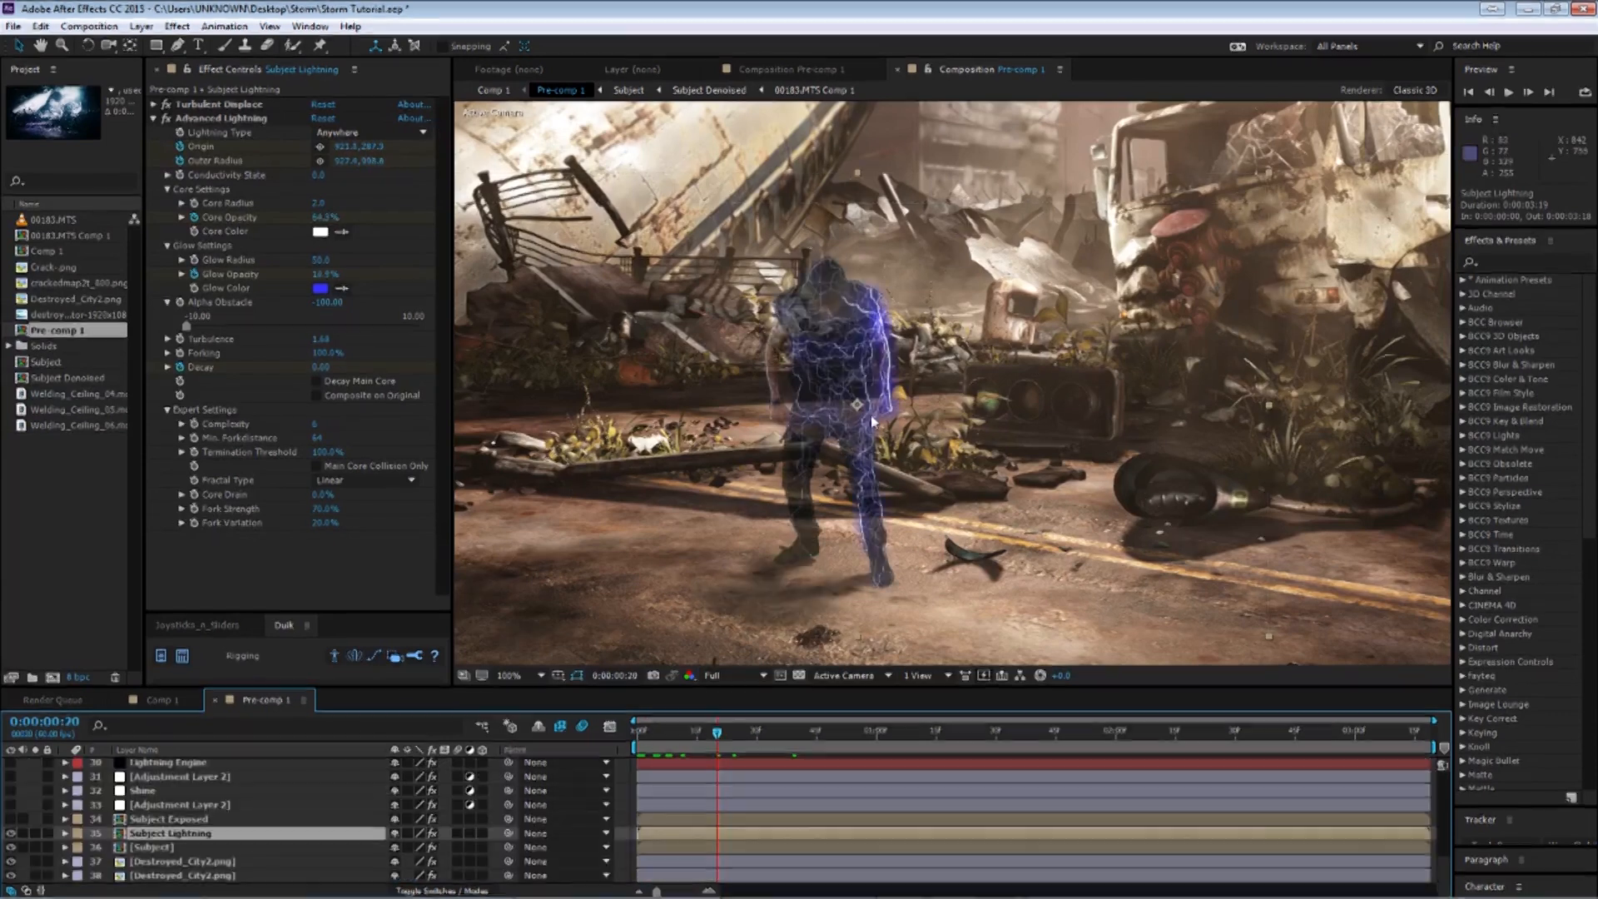
Show the Subject layer's Opacity keyframes and scrub across its fade-in.
left_click(189, 847)
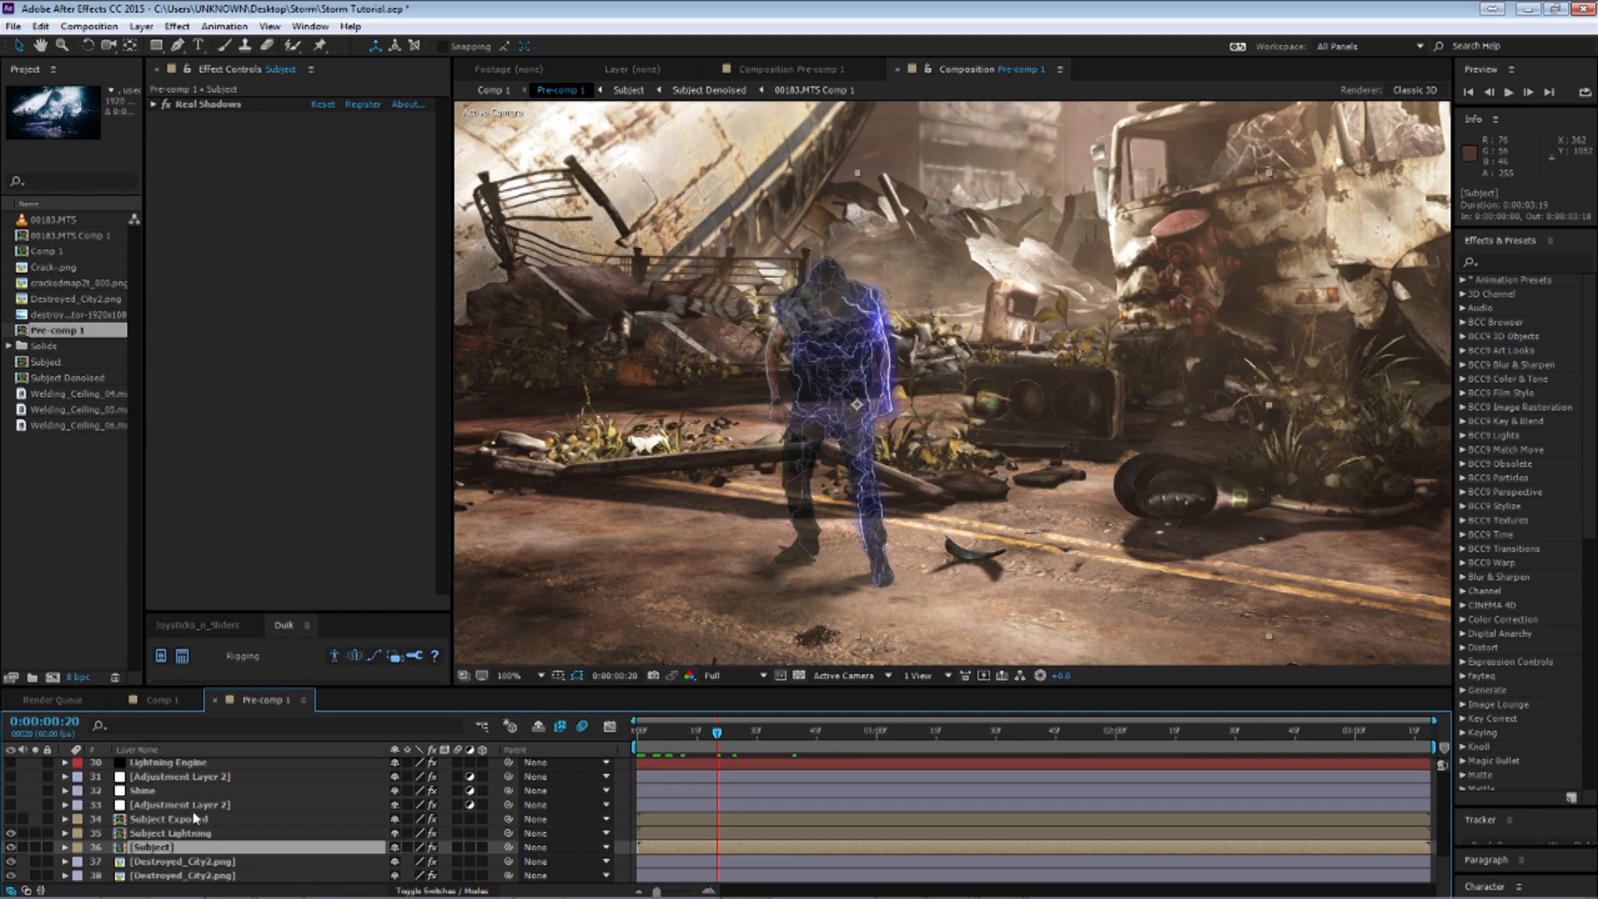
key("t")
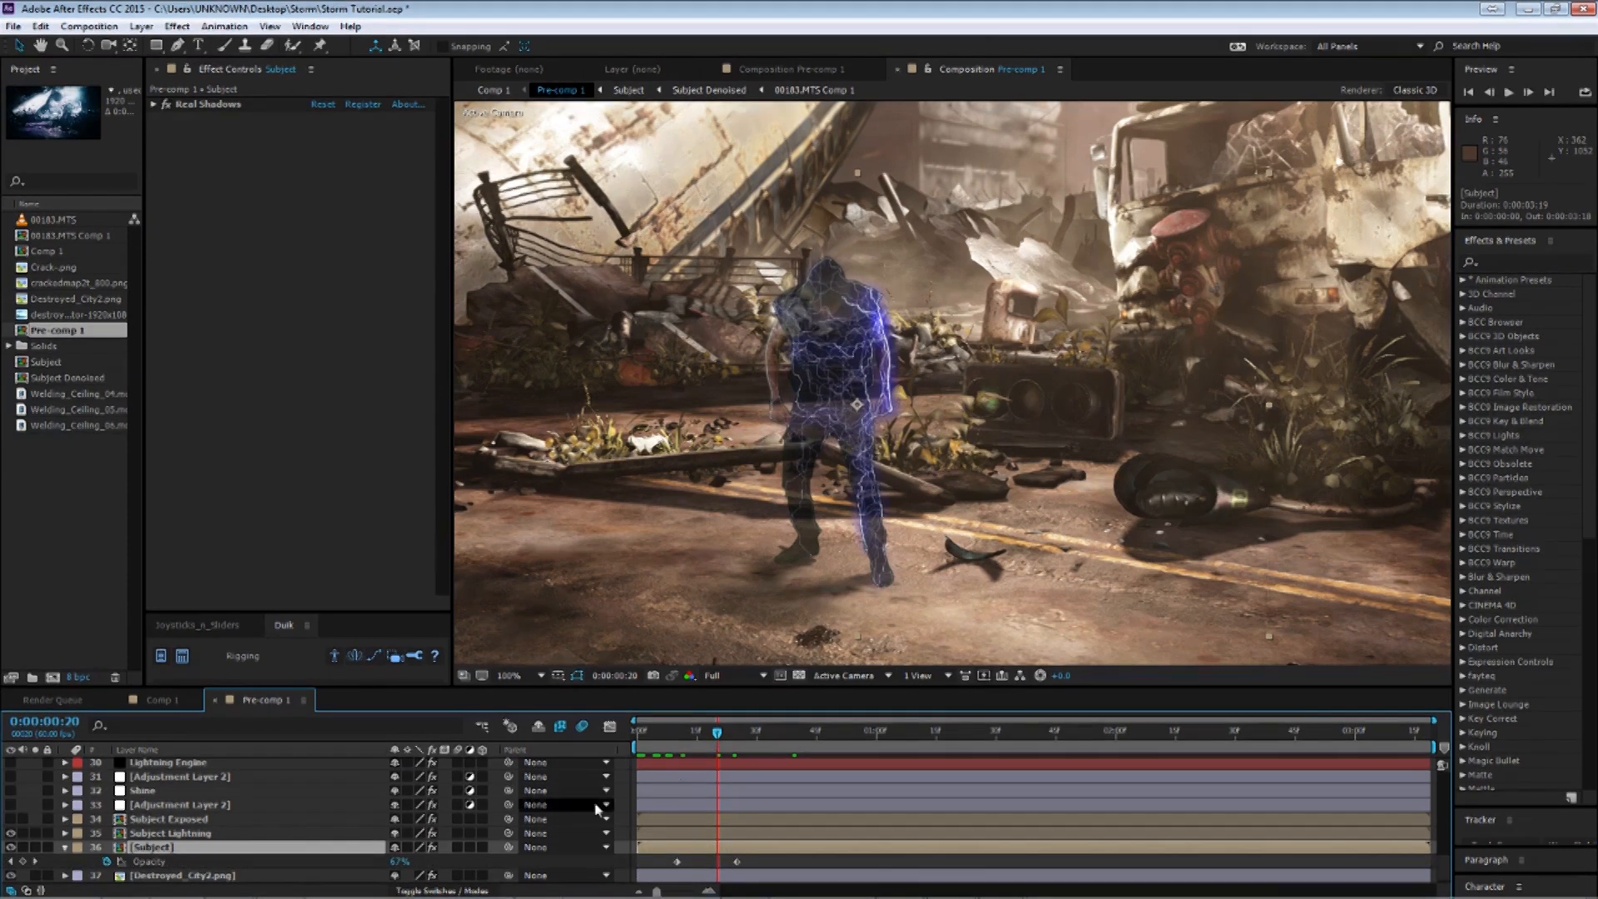
left_click(222, 835)
left_click(204, 848)
left_click(805, 734)
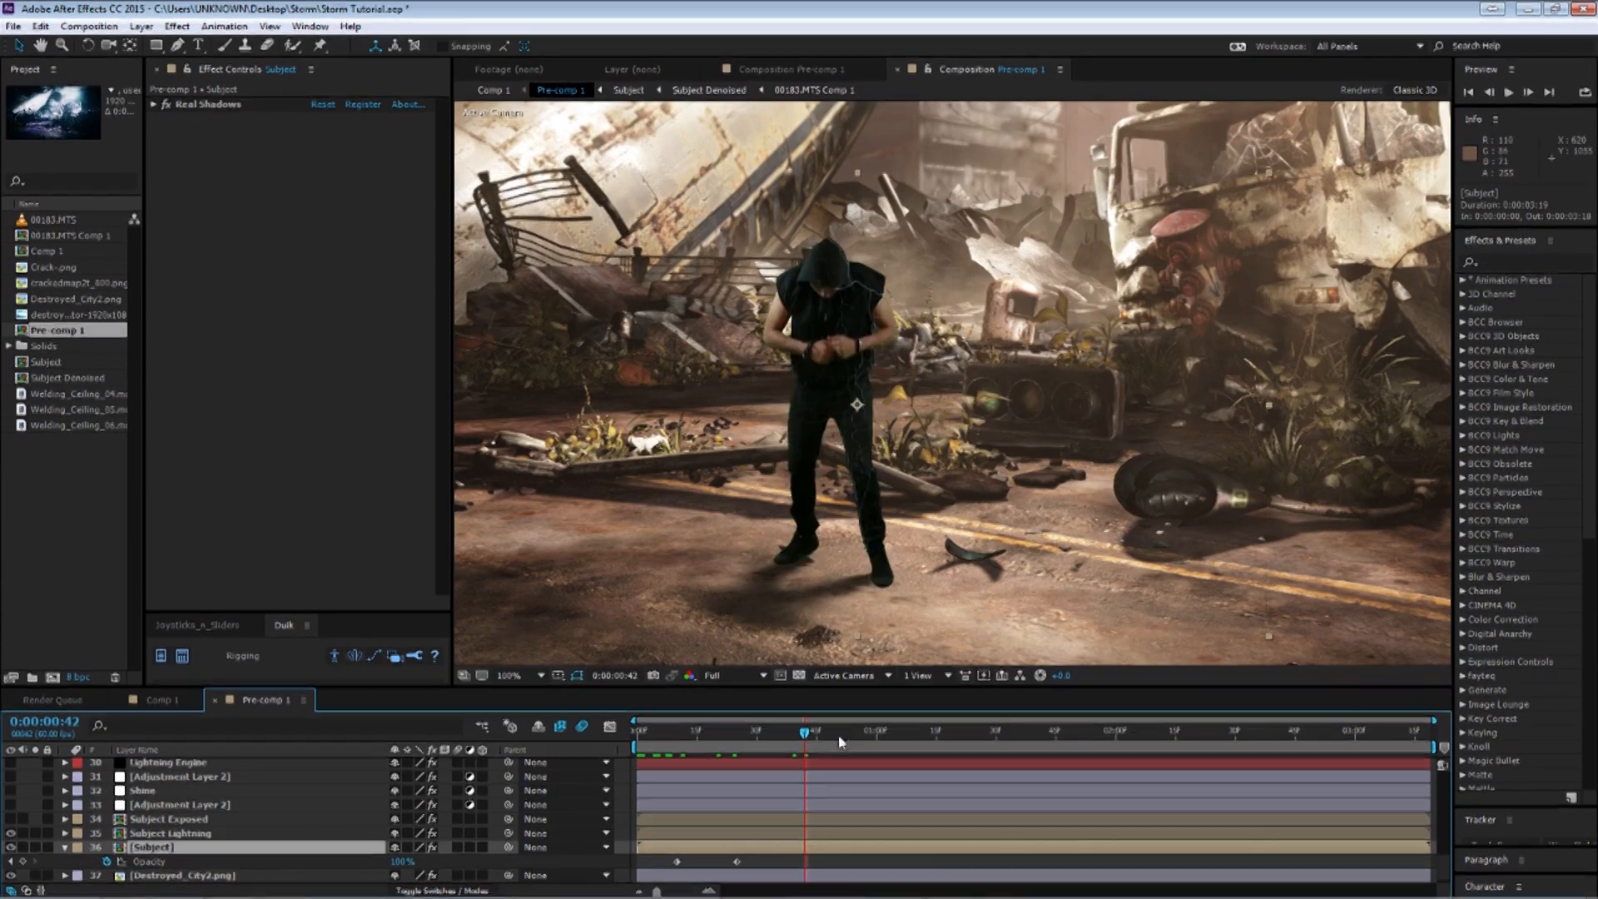
left_click(677, 736)
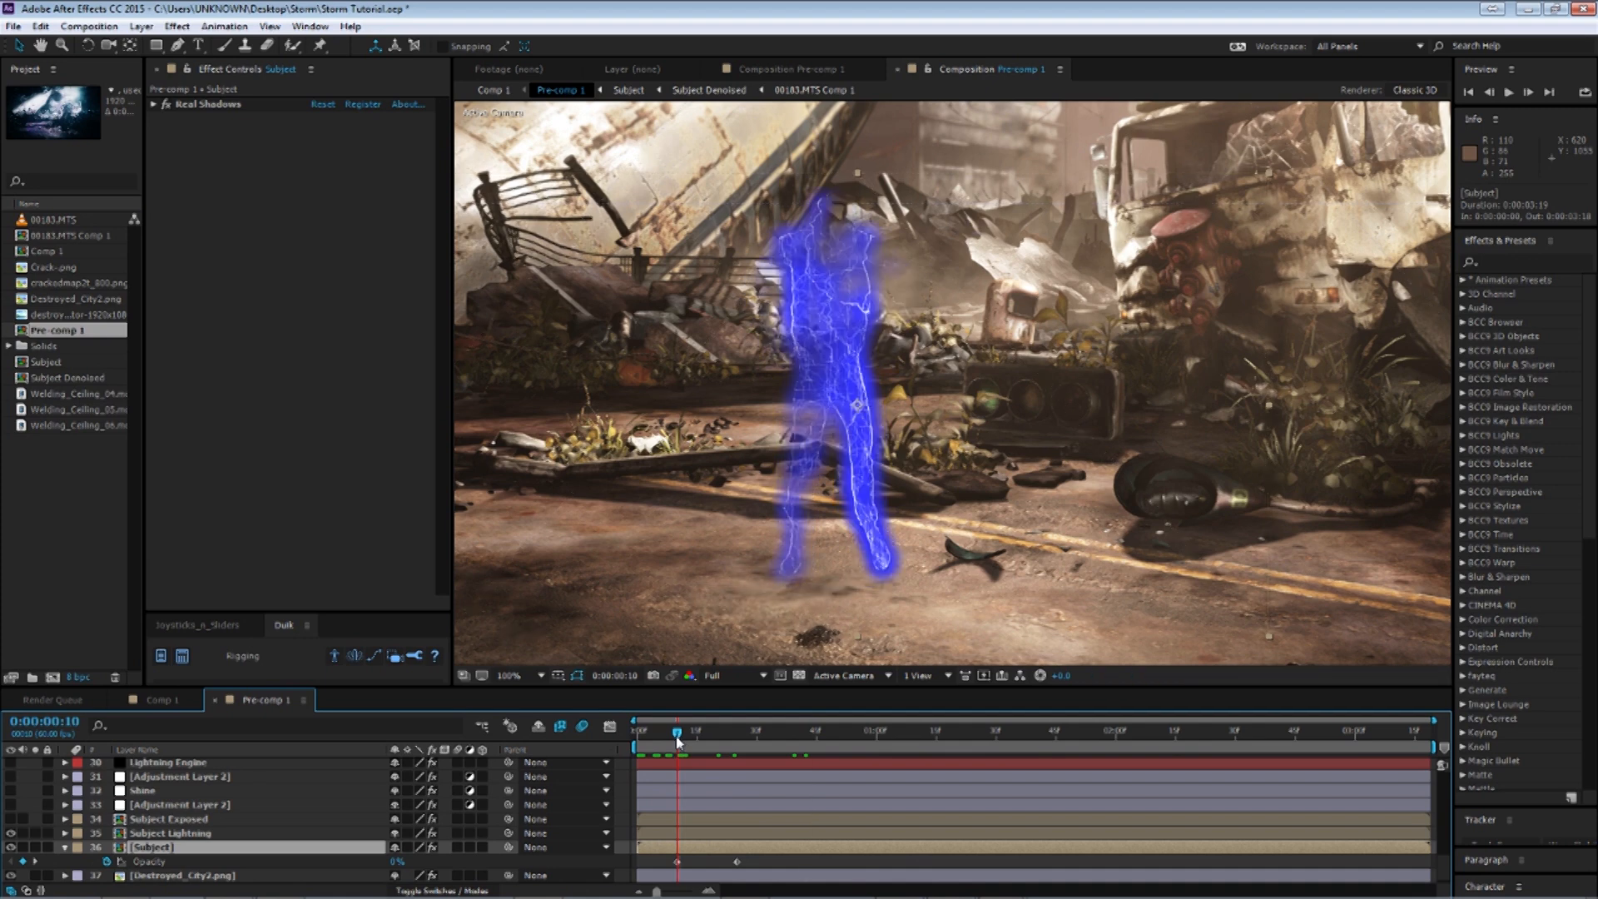
left_click_drag(677, 736, 737, 736)
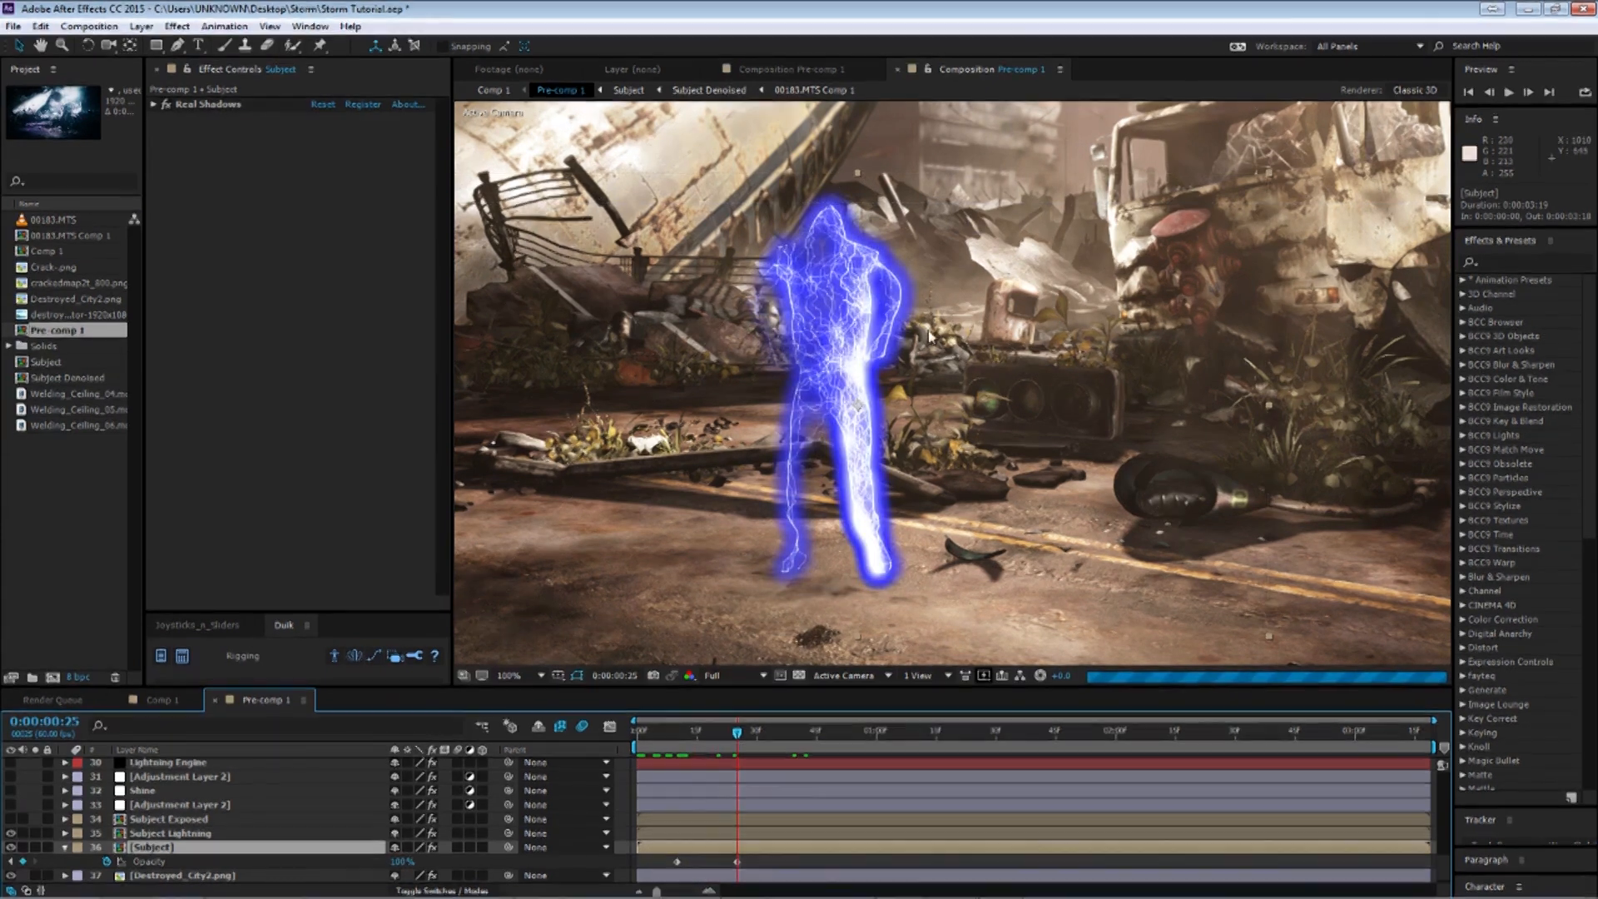
Review the Subject Lightning layer's animated properties around frame 17, then collapse the layer twirls.
left_click(157, 833)
key("u")
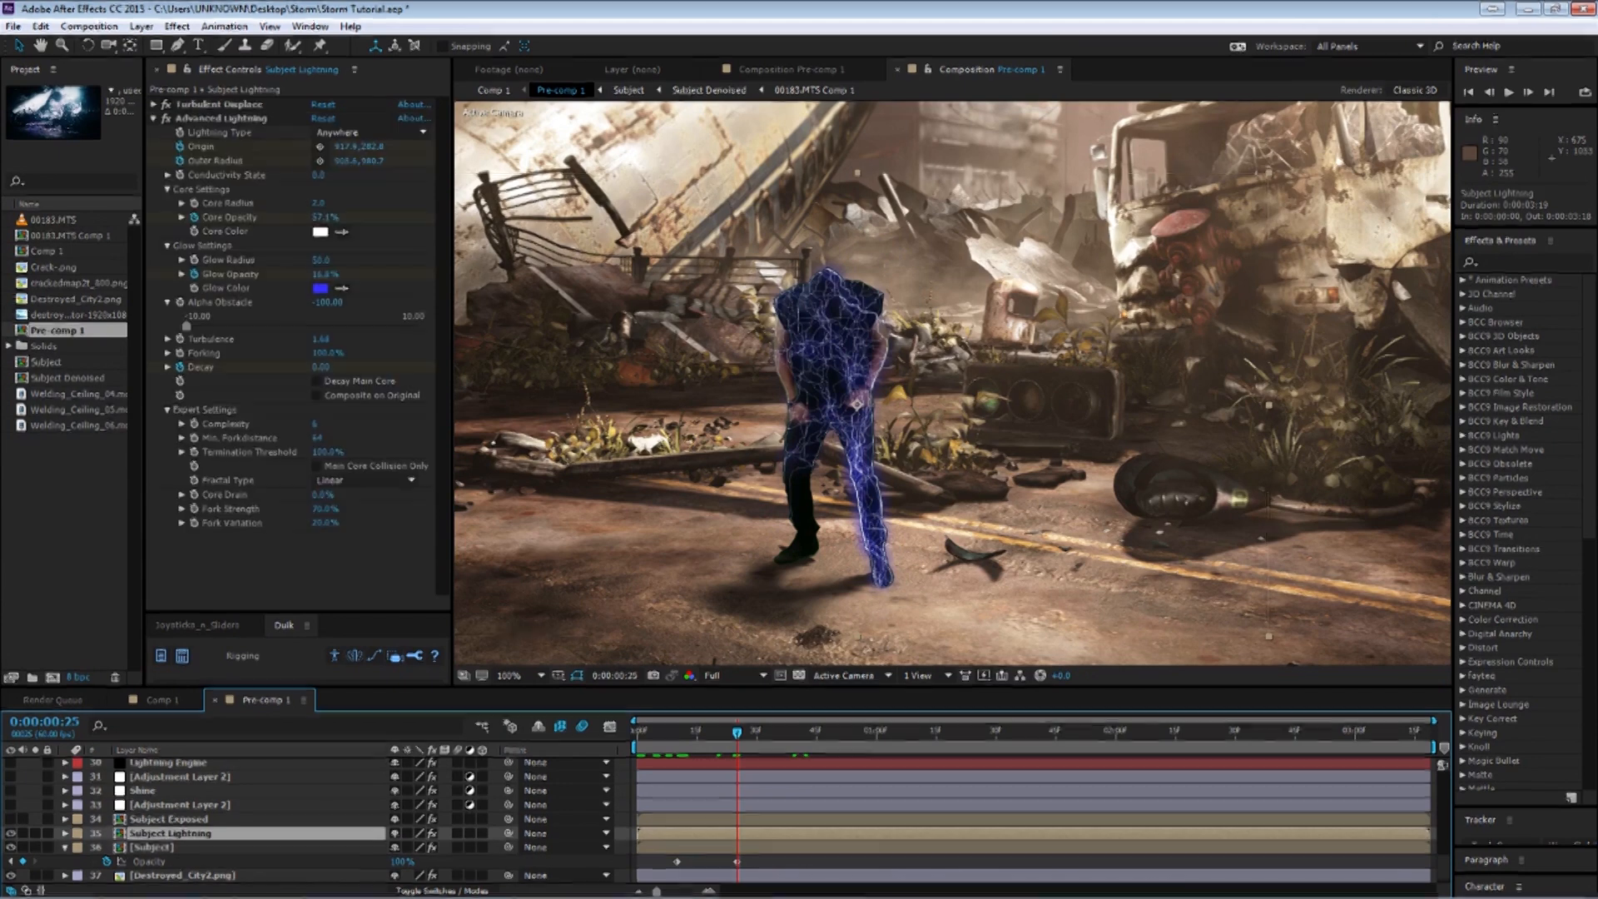
scroll(744, 776, "down", 3)
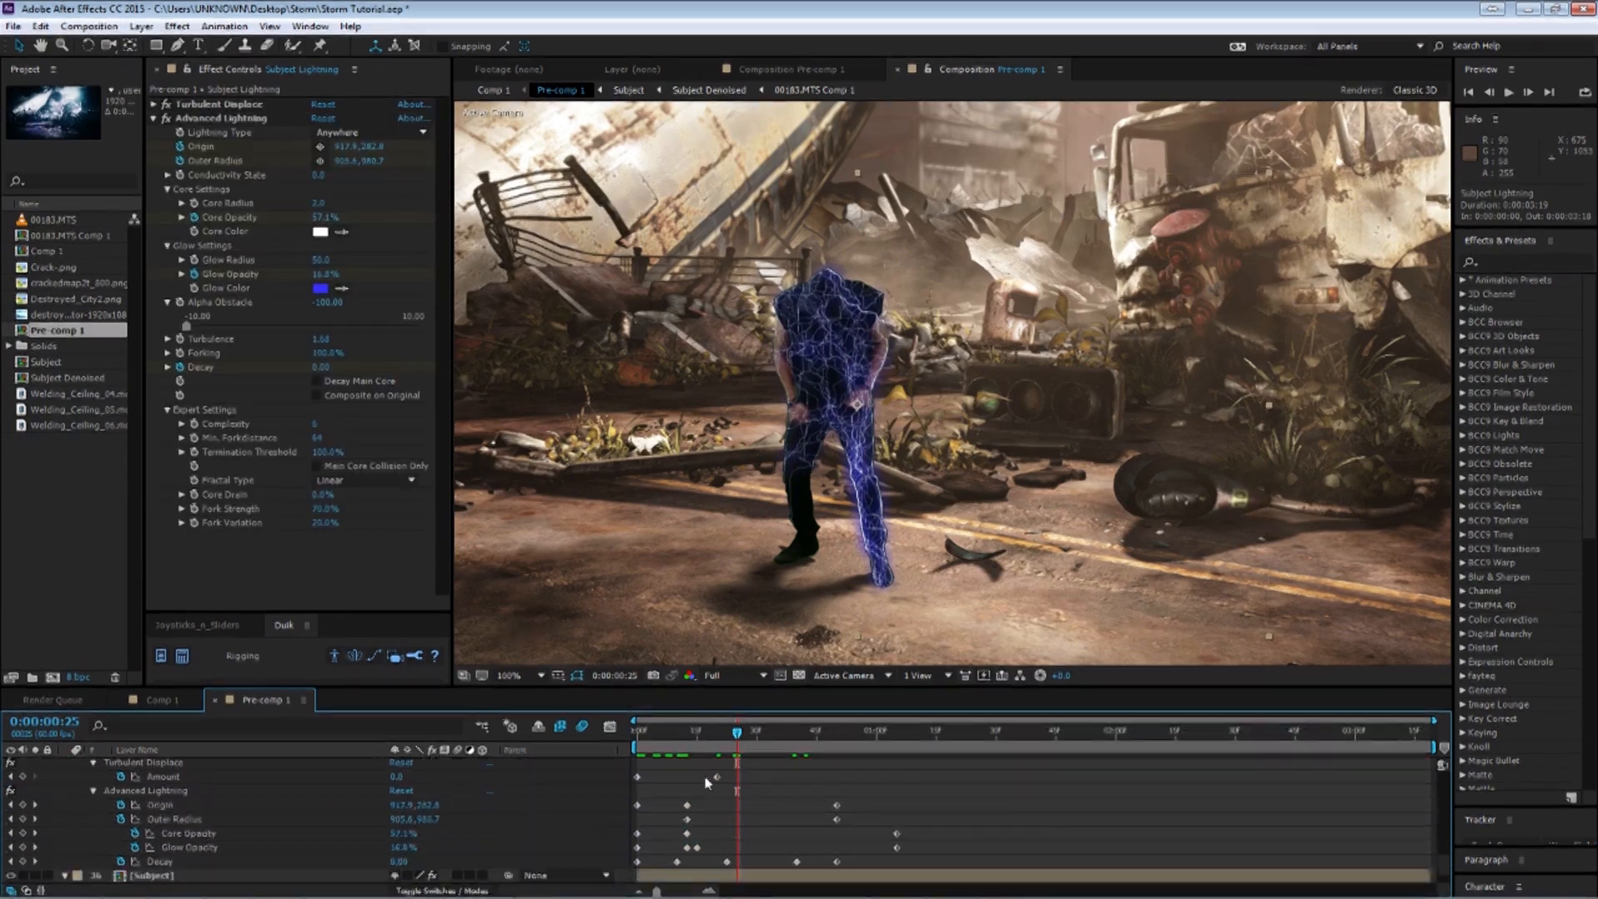
left_click(701, 732)
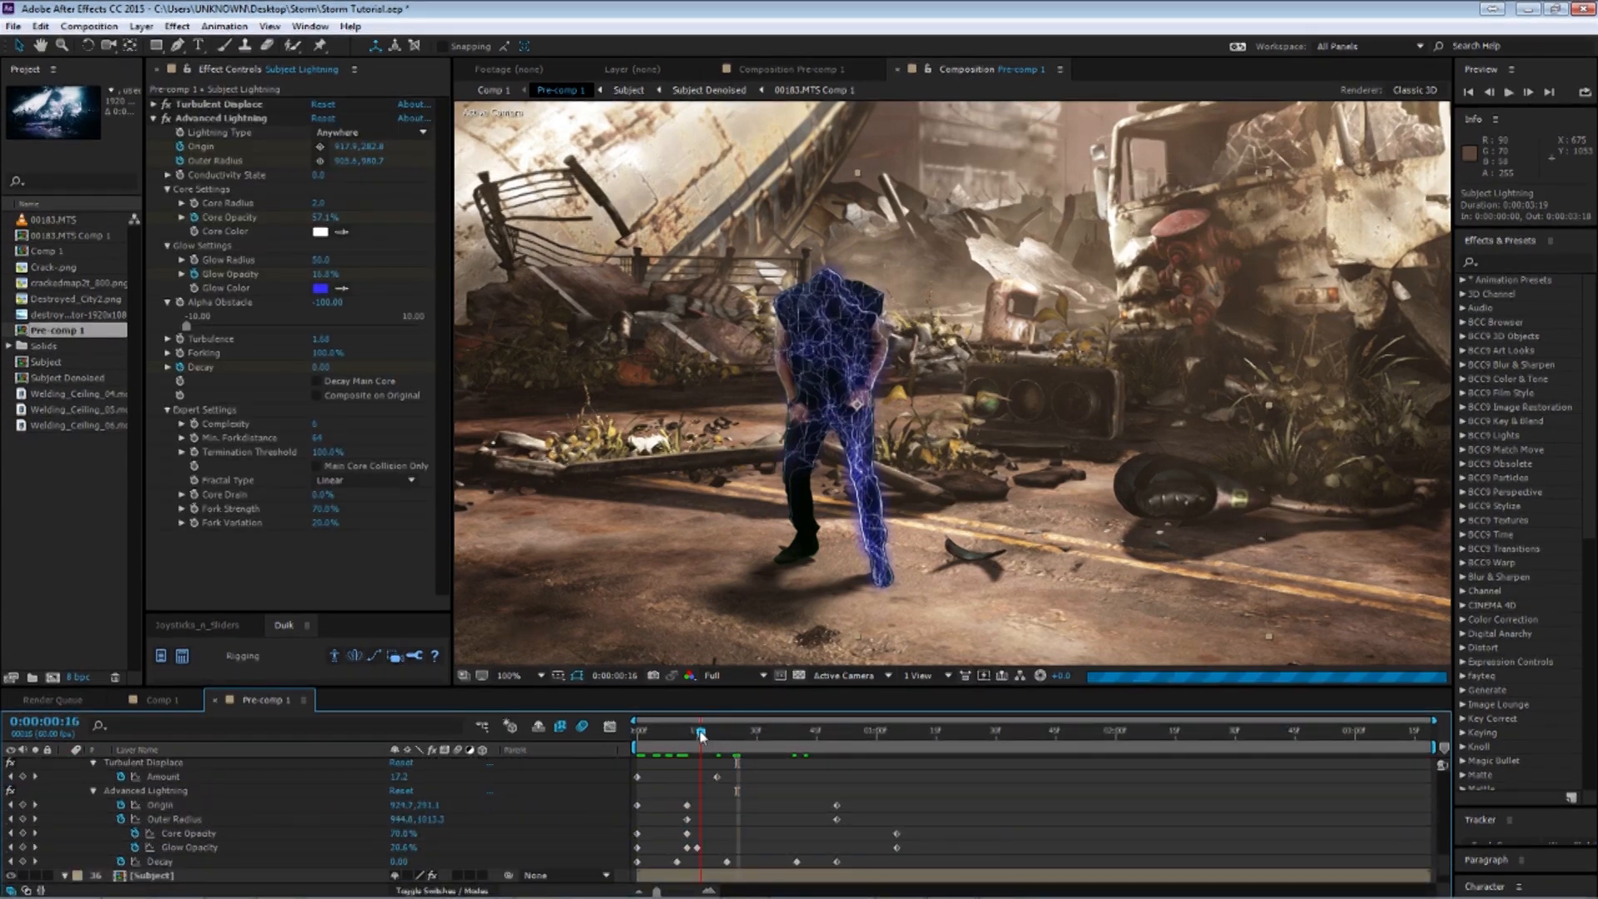
left_click(705, 735)
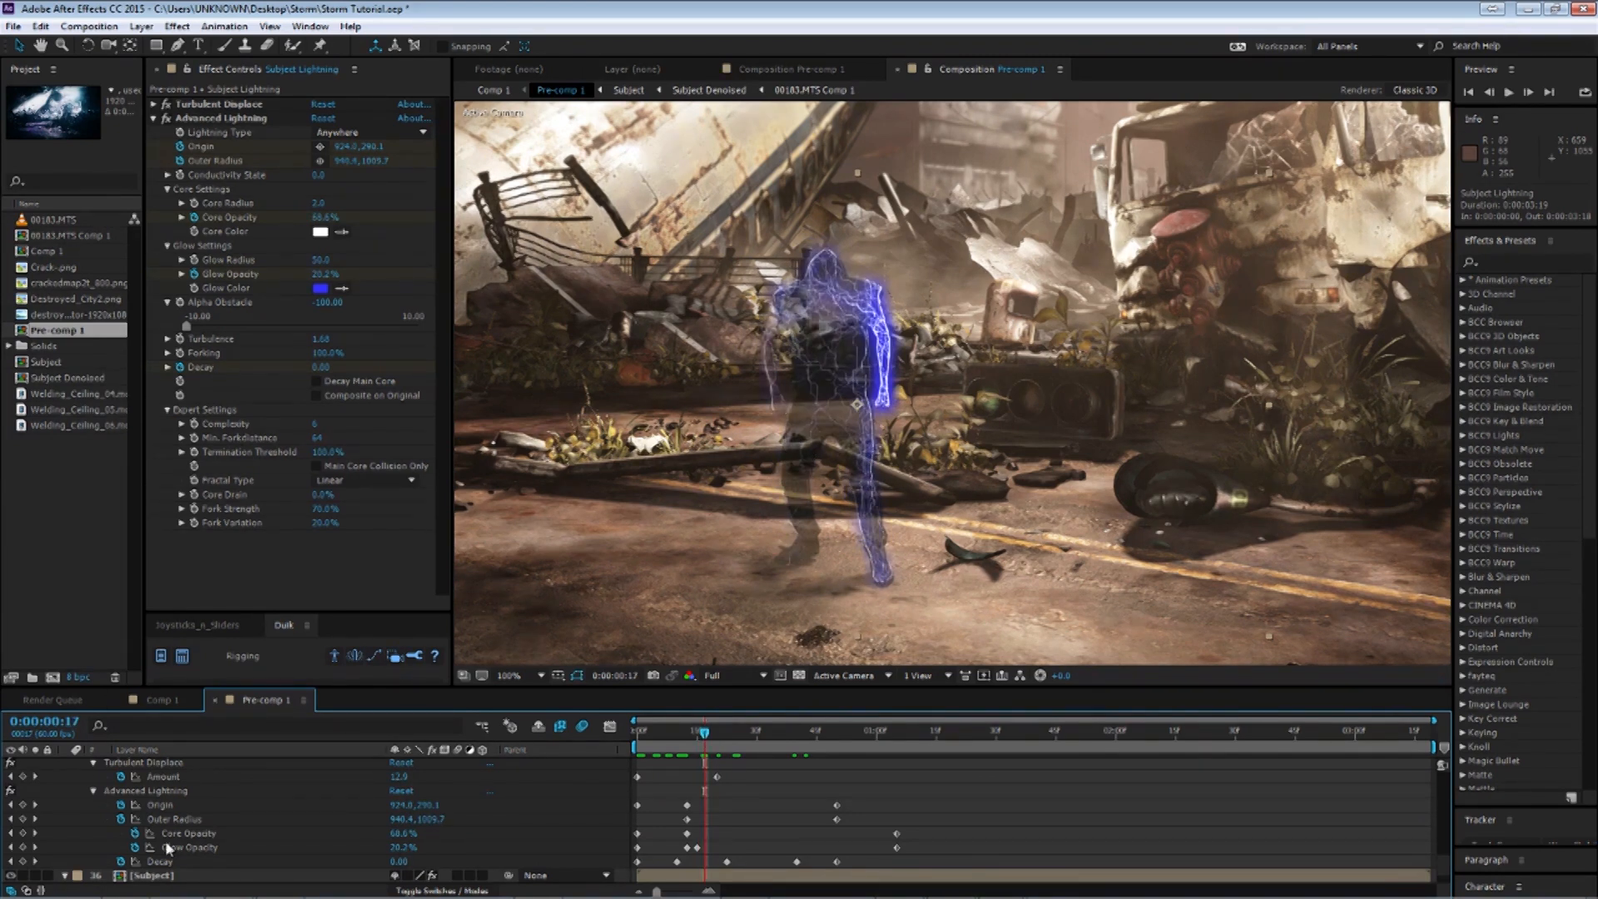
scroll(138, 824, "up", 3)
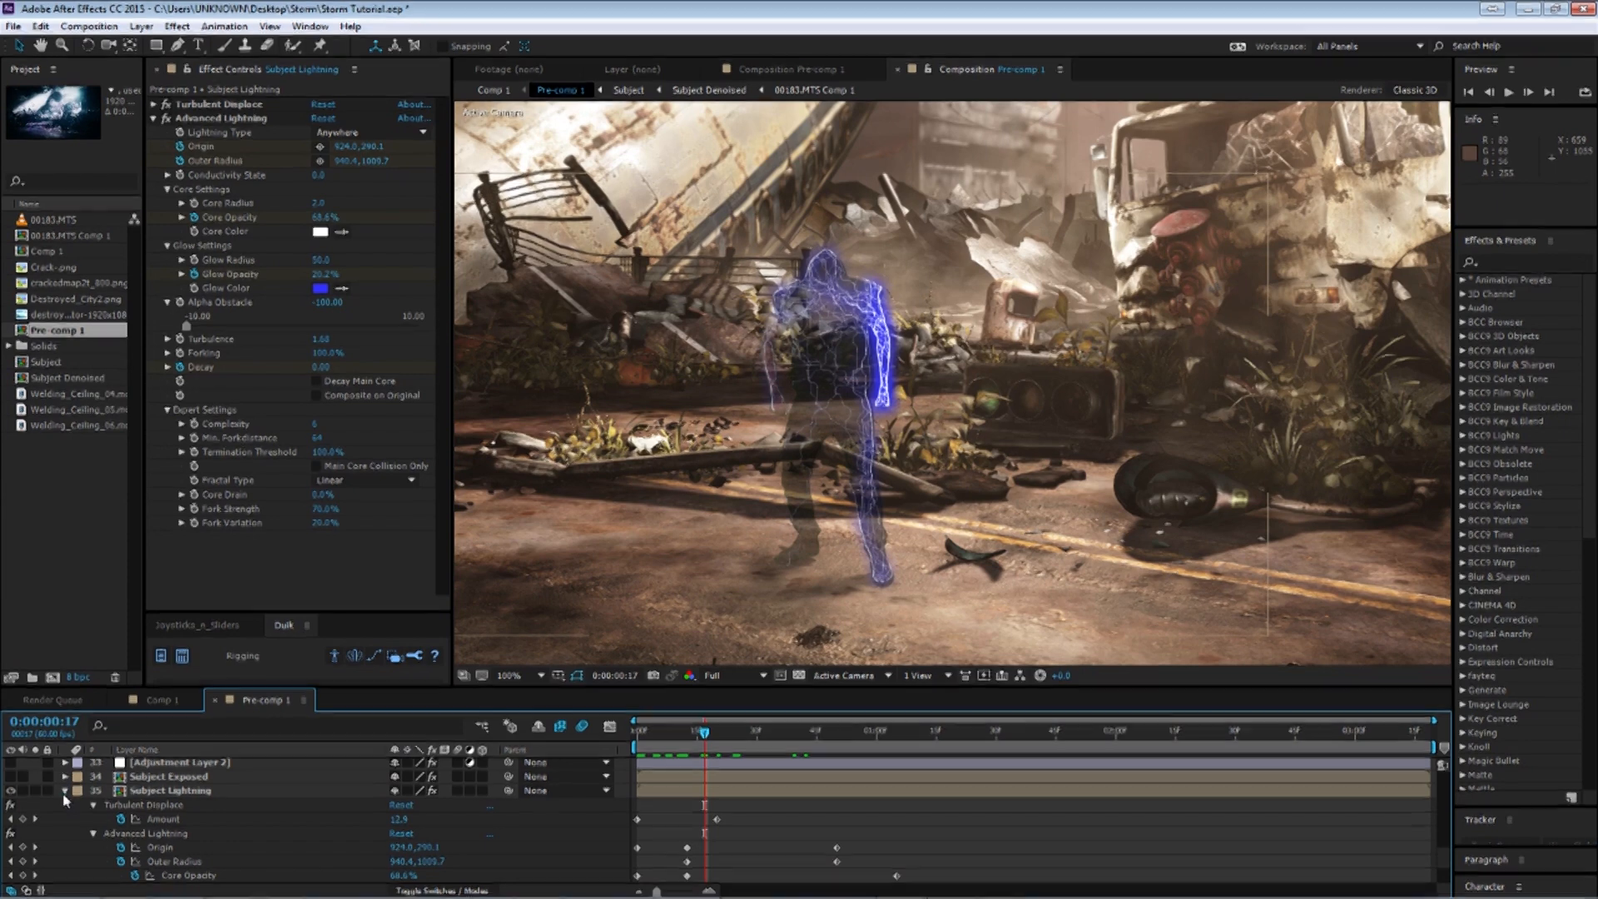
left_click(65, 792)
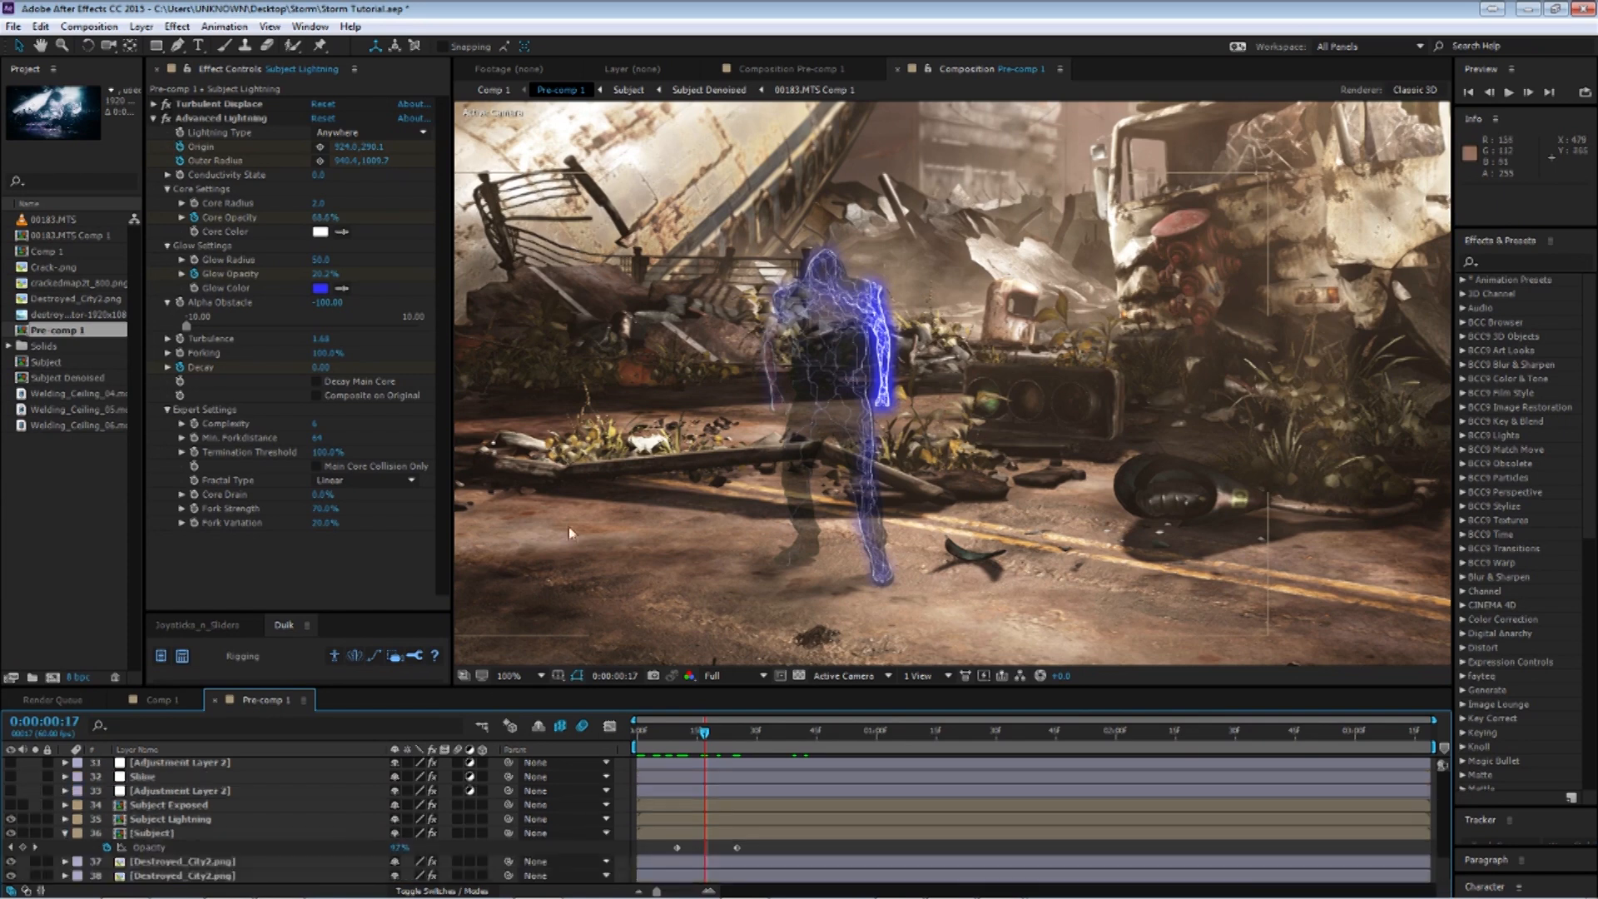
left_click(65, 834)
Duplicate the Subject Lightning layer and set the copy's Forking to 91%.
left_click(183, 833)
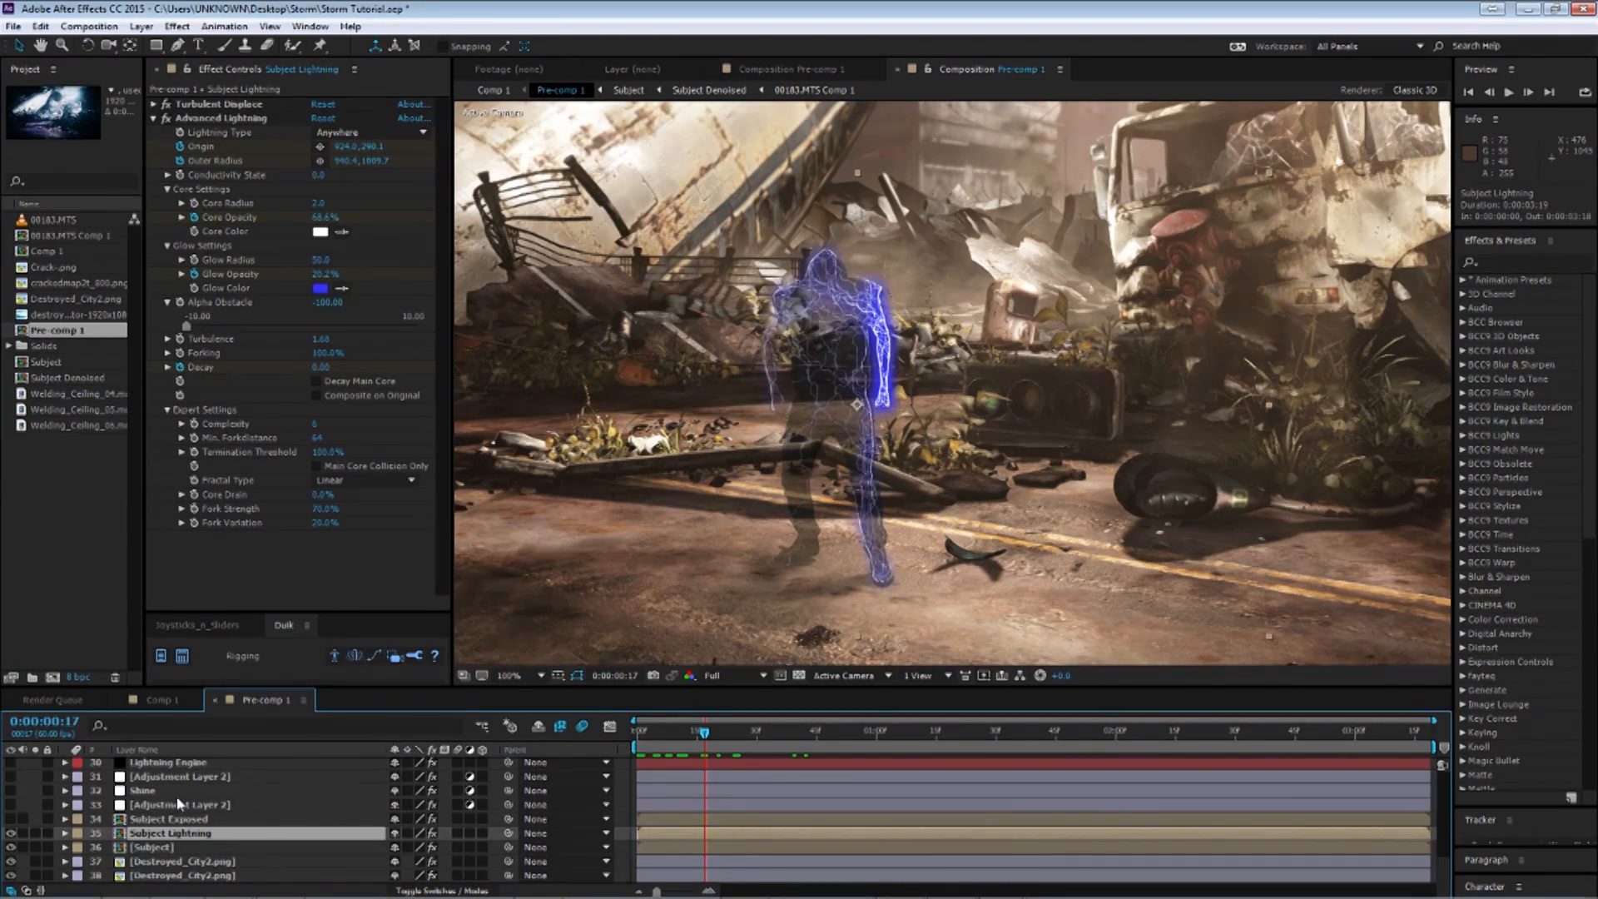
key("ctrl+d")
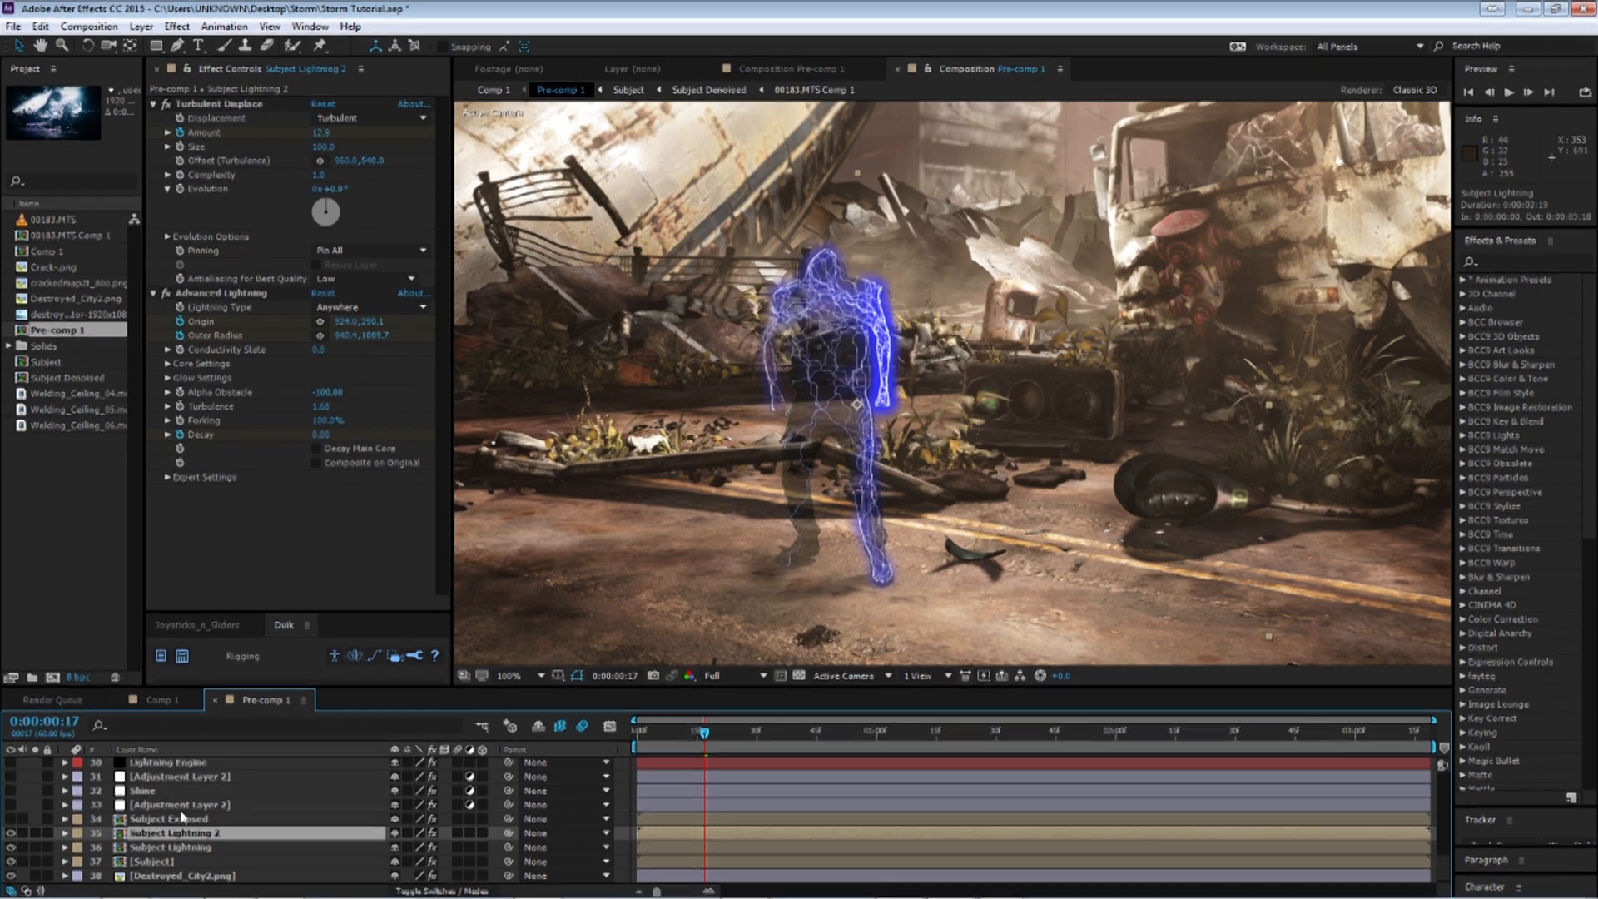
left_click_drag(325, 423, 594, 828)
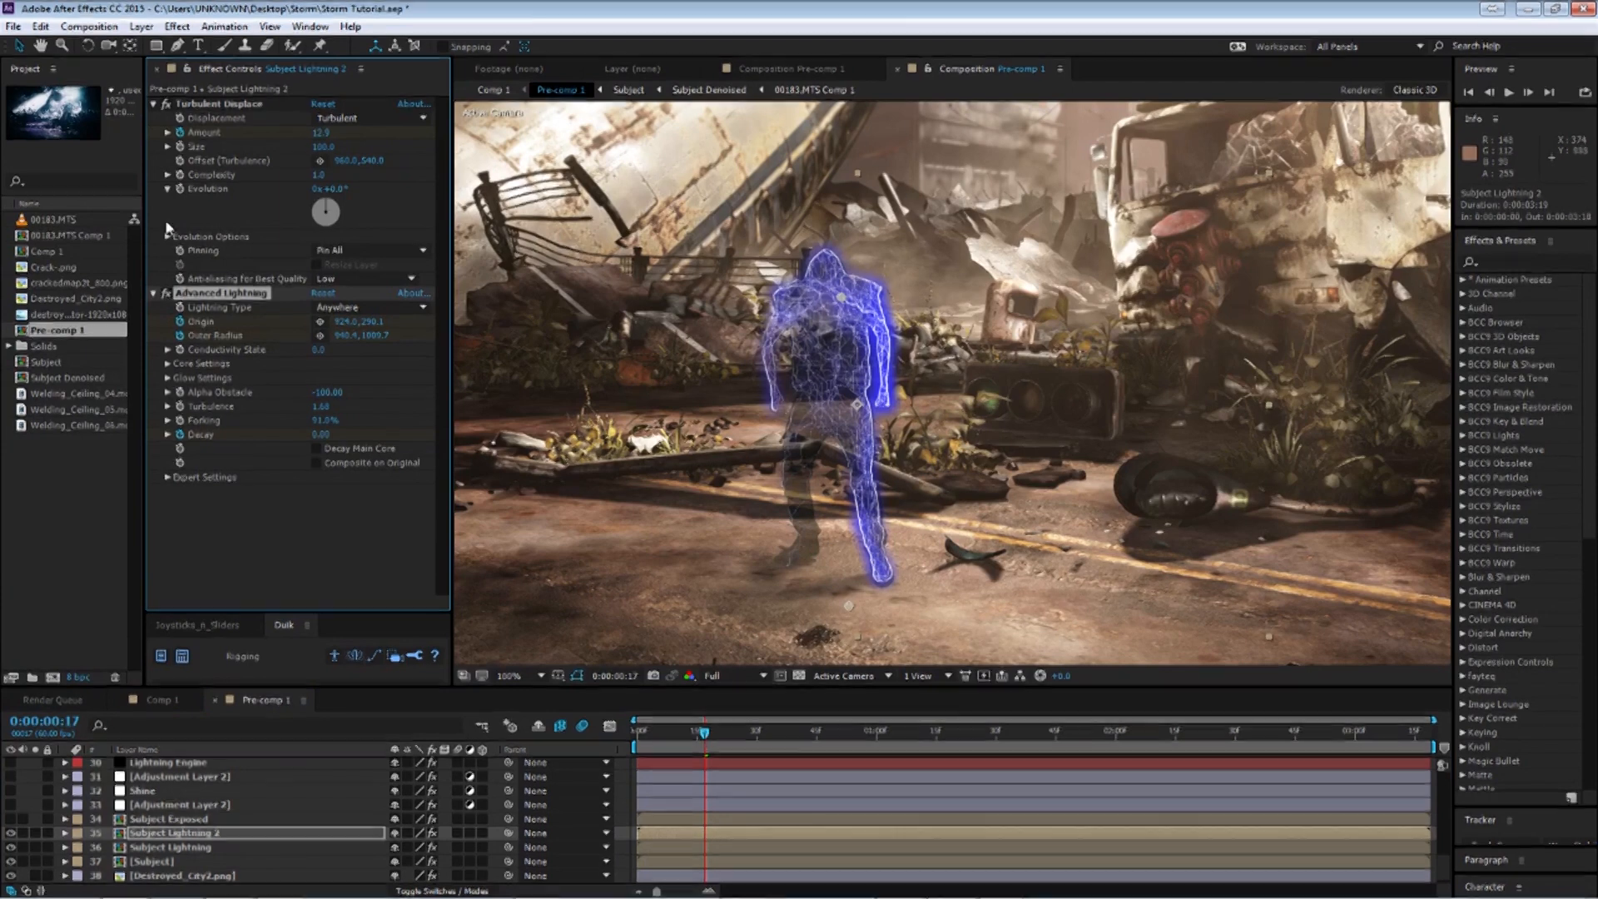
Toggle the copy's visibility off and on and undo the last change.
left_click(10, 833)
left_click(10, 833)
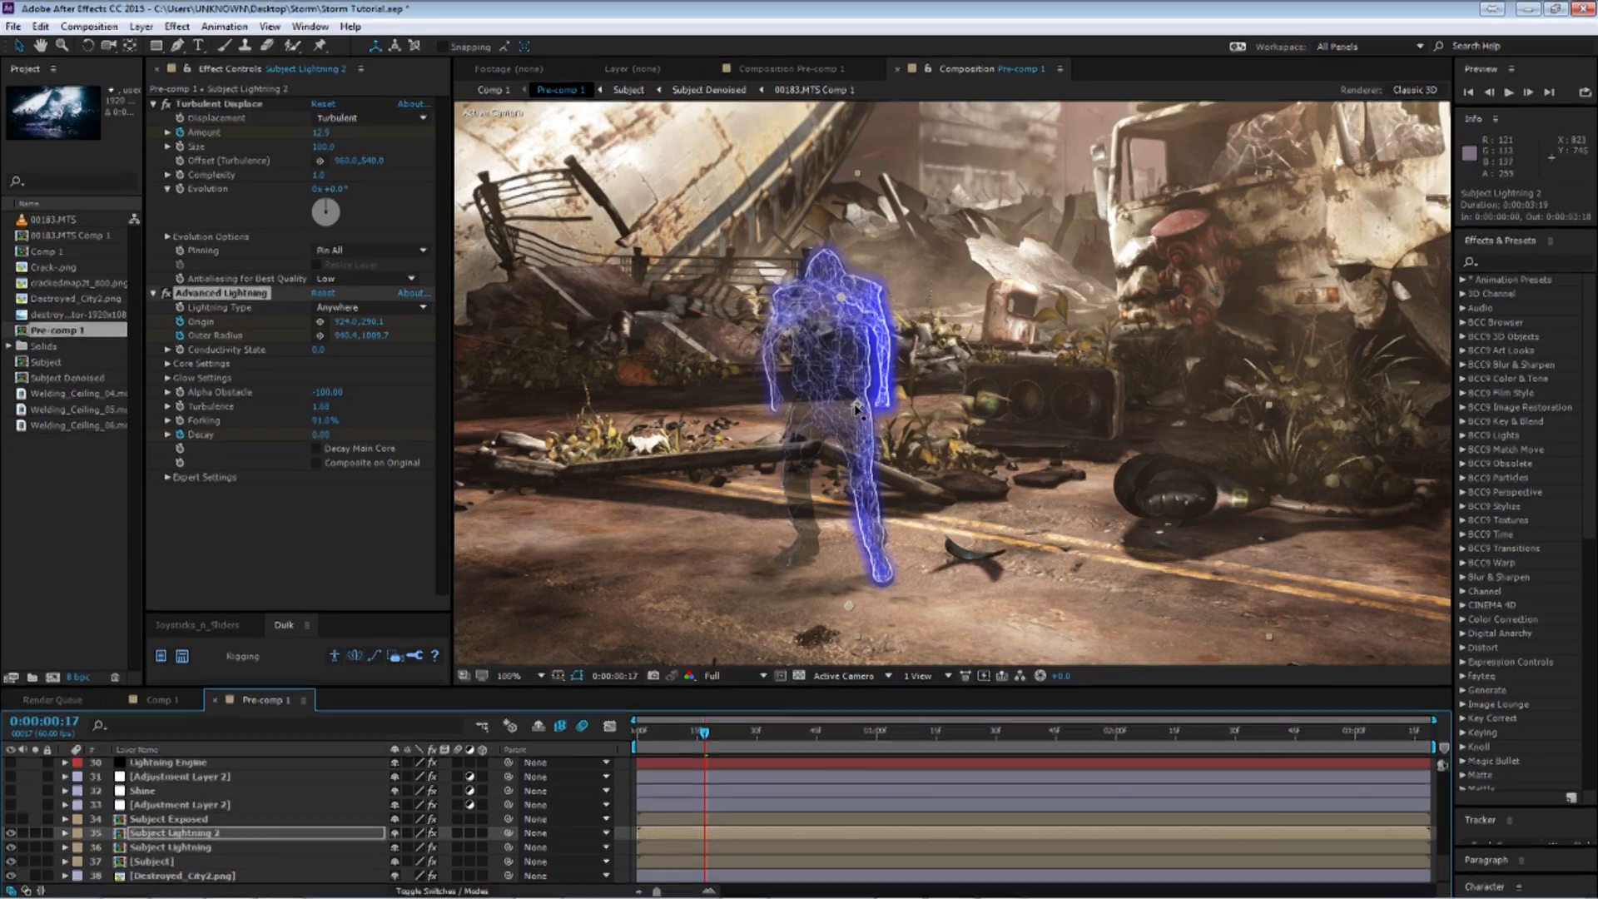
key("ctrl+z")
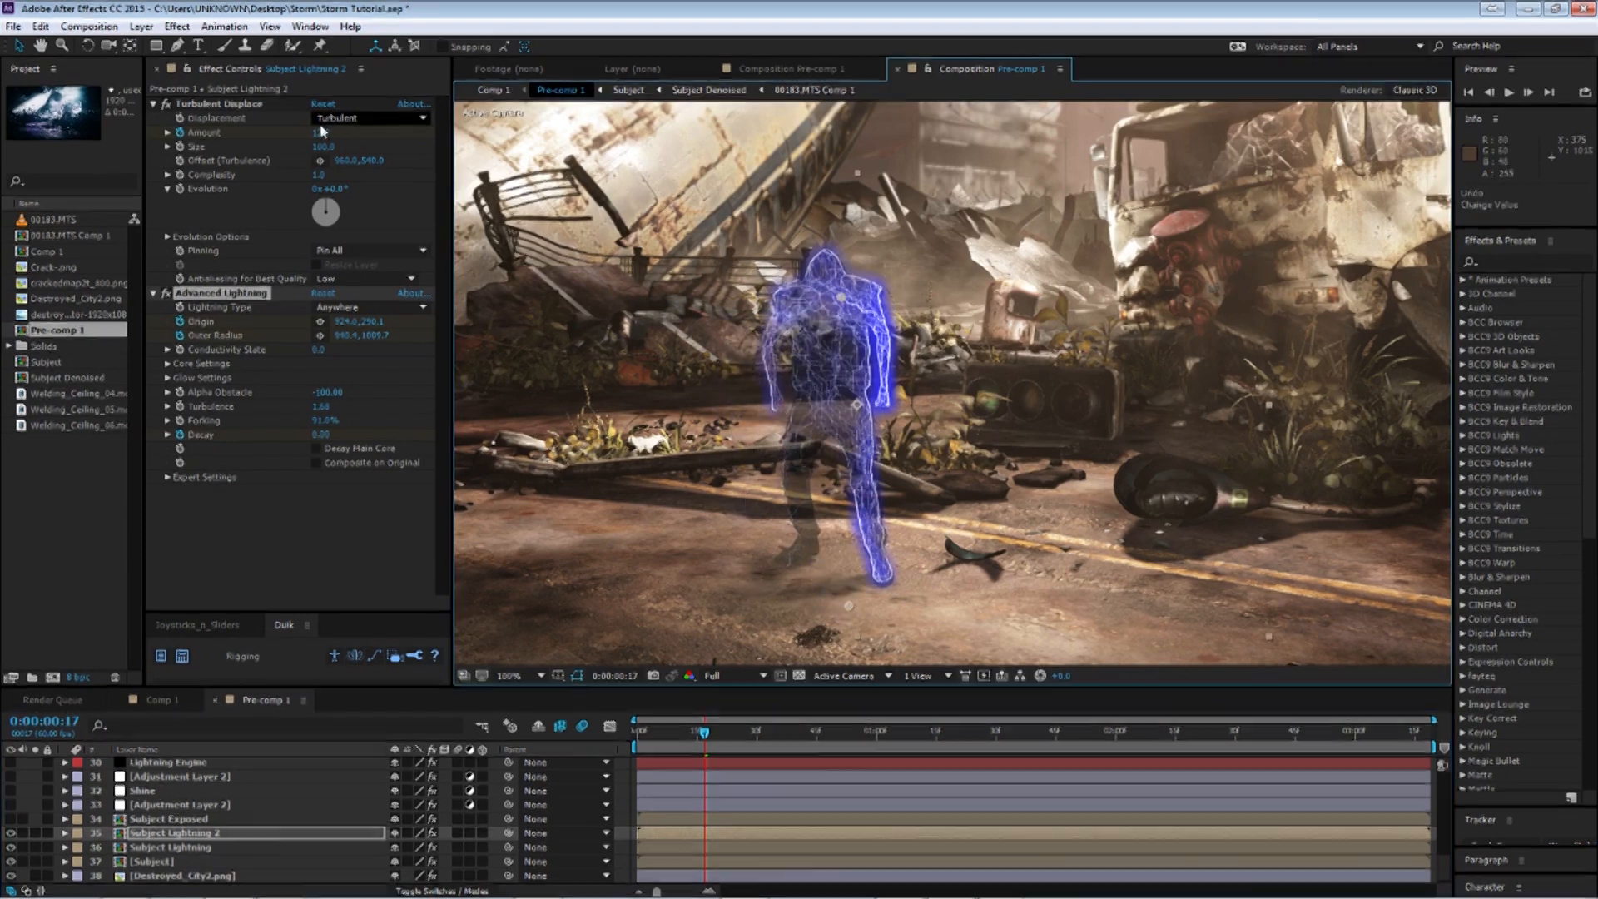
Place the copy's lightning Origin at the subject's head and its Outer Radius near the feet, then select the original layer.
left_click(320, 321)
left_click(795, 310)
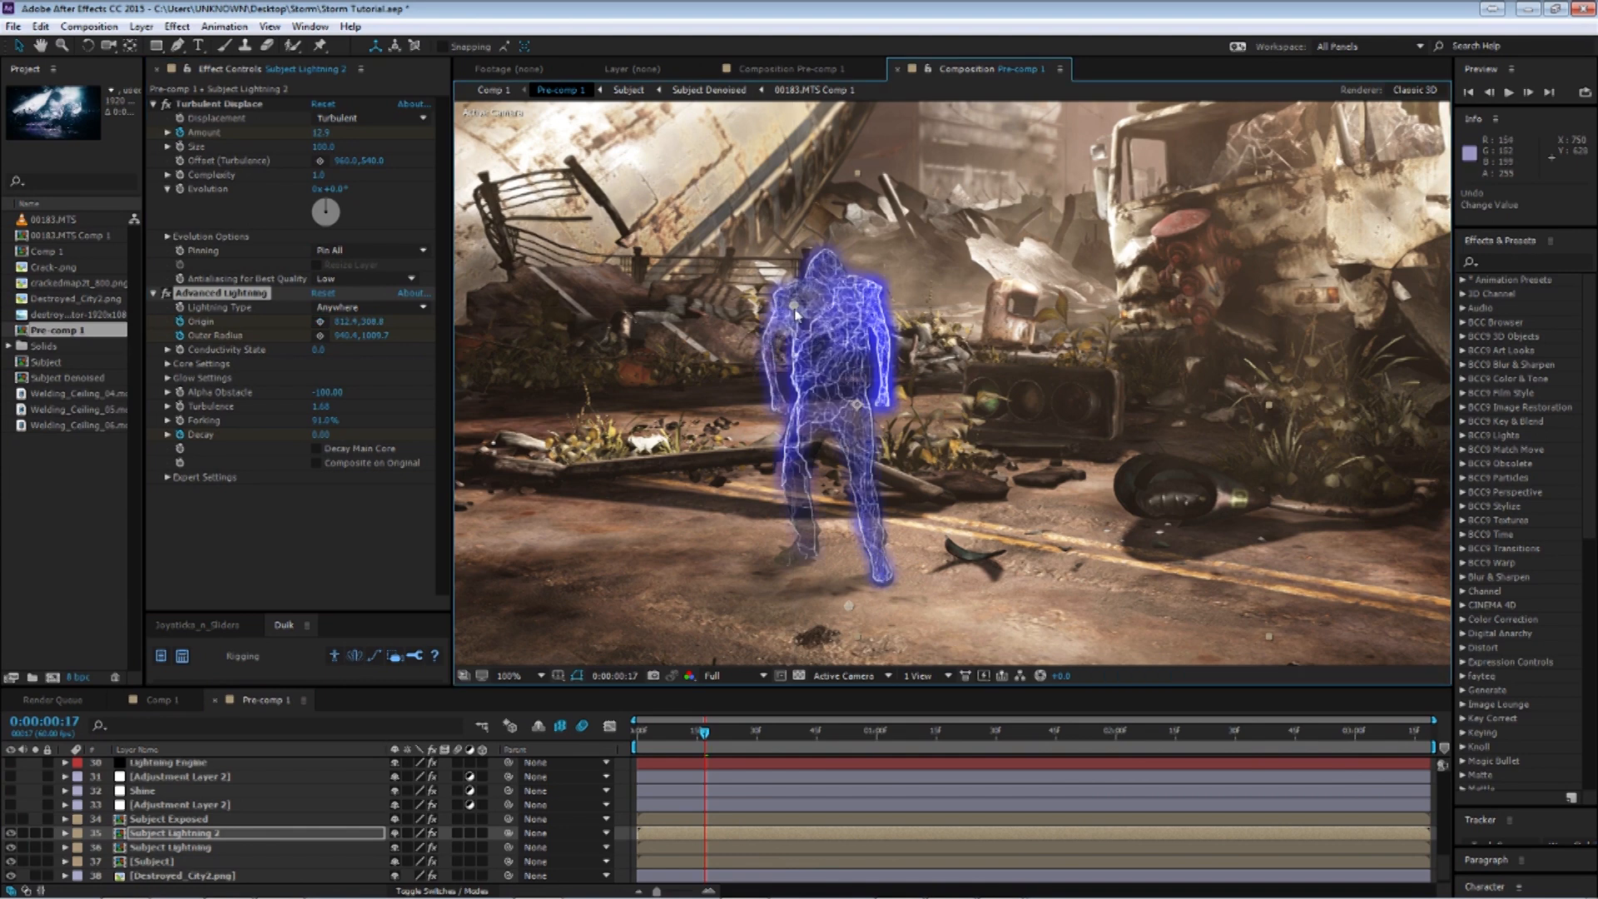
left_click(320, 335)
left_click(809, 550)
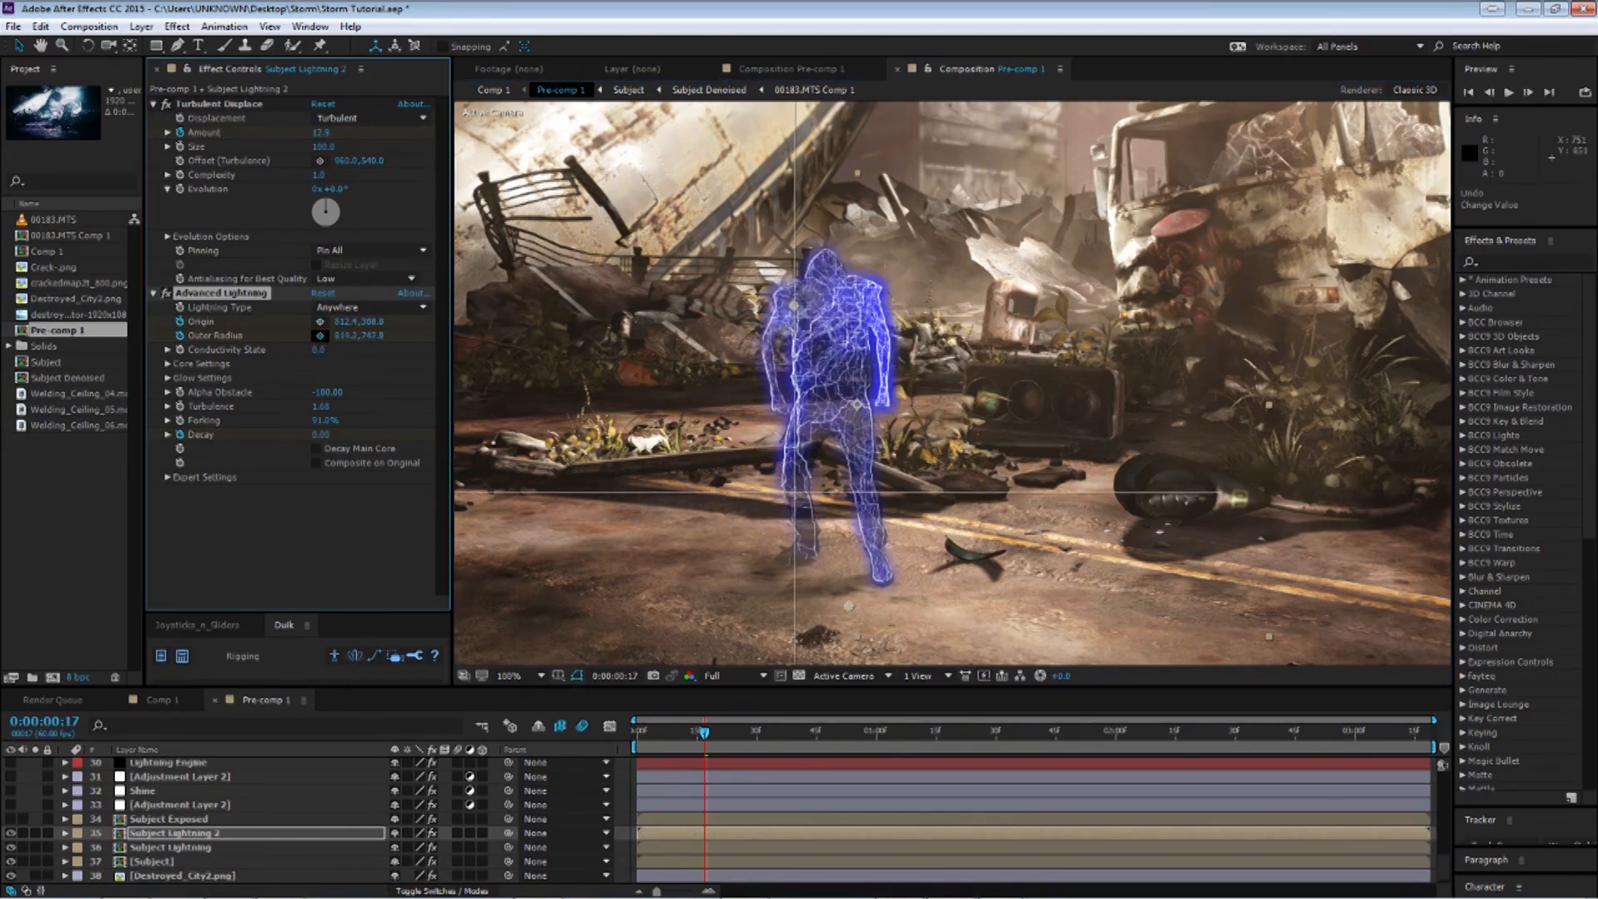
left_click_drag(812, 547, 811, 538)
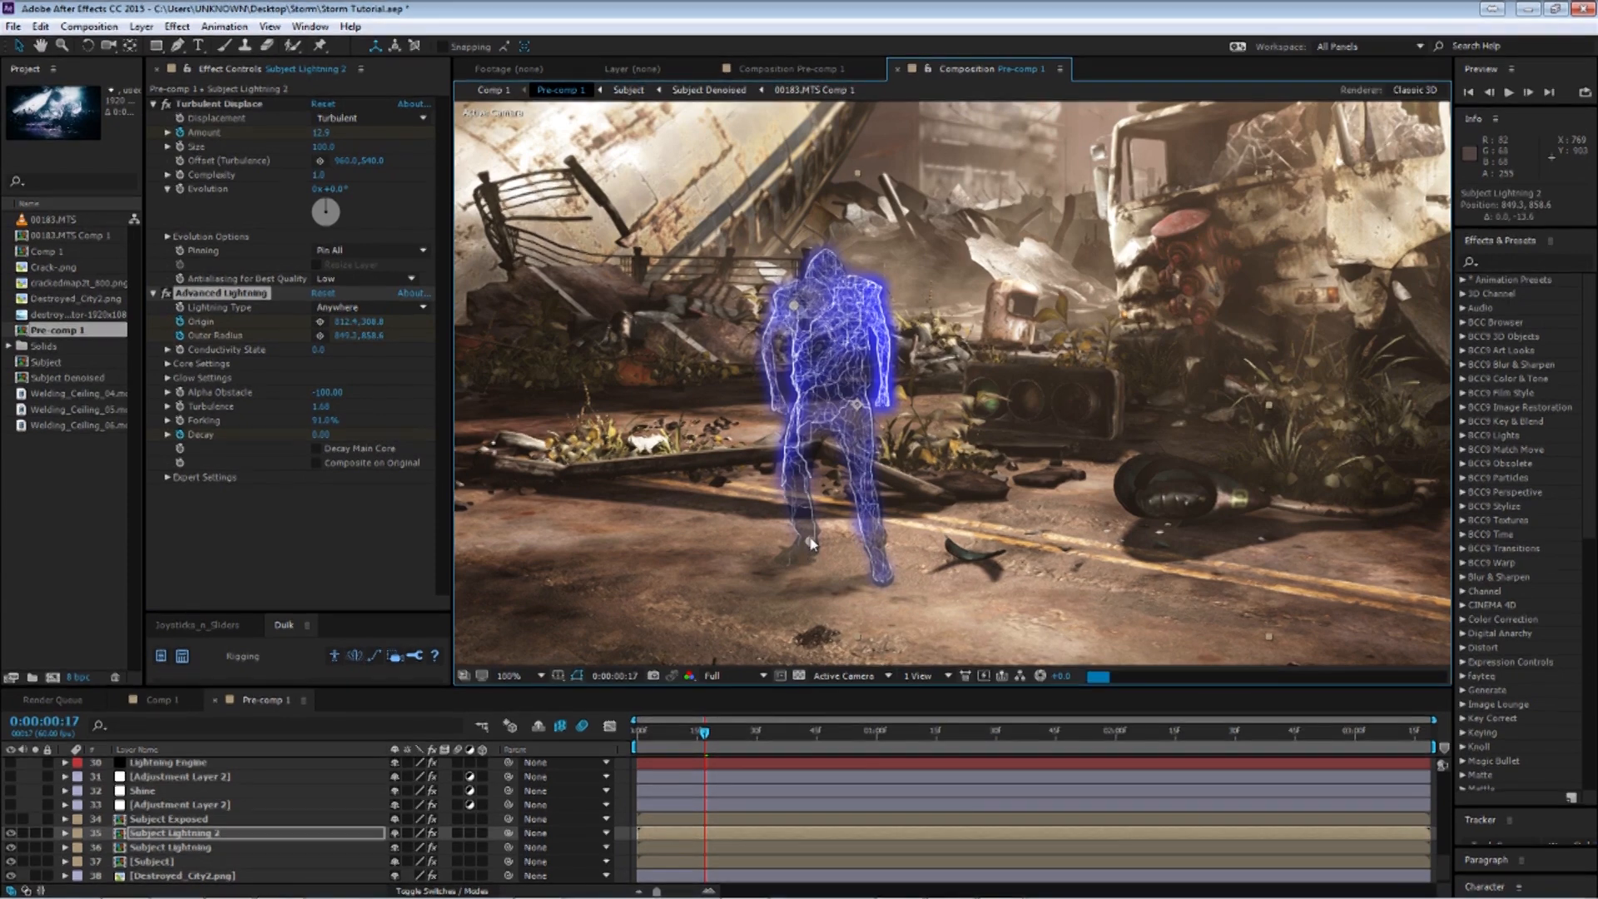
left_click(158, 847)
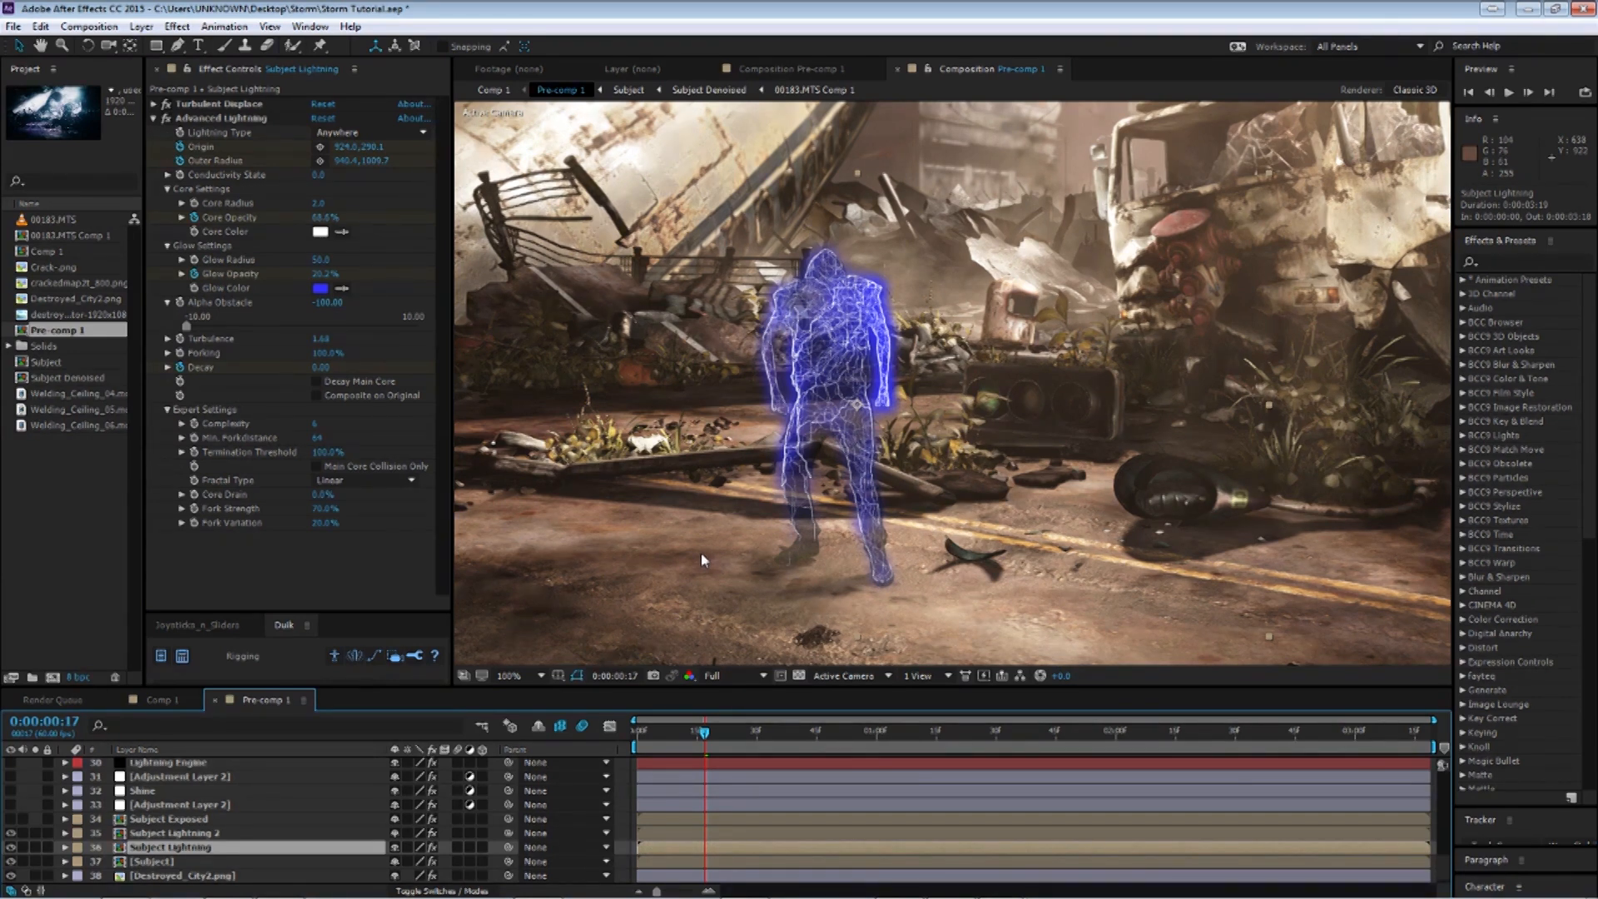
Zoom and pan around the composition view to examine the lightning glow around the subject.
scroll(726, 487, "down", 2)
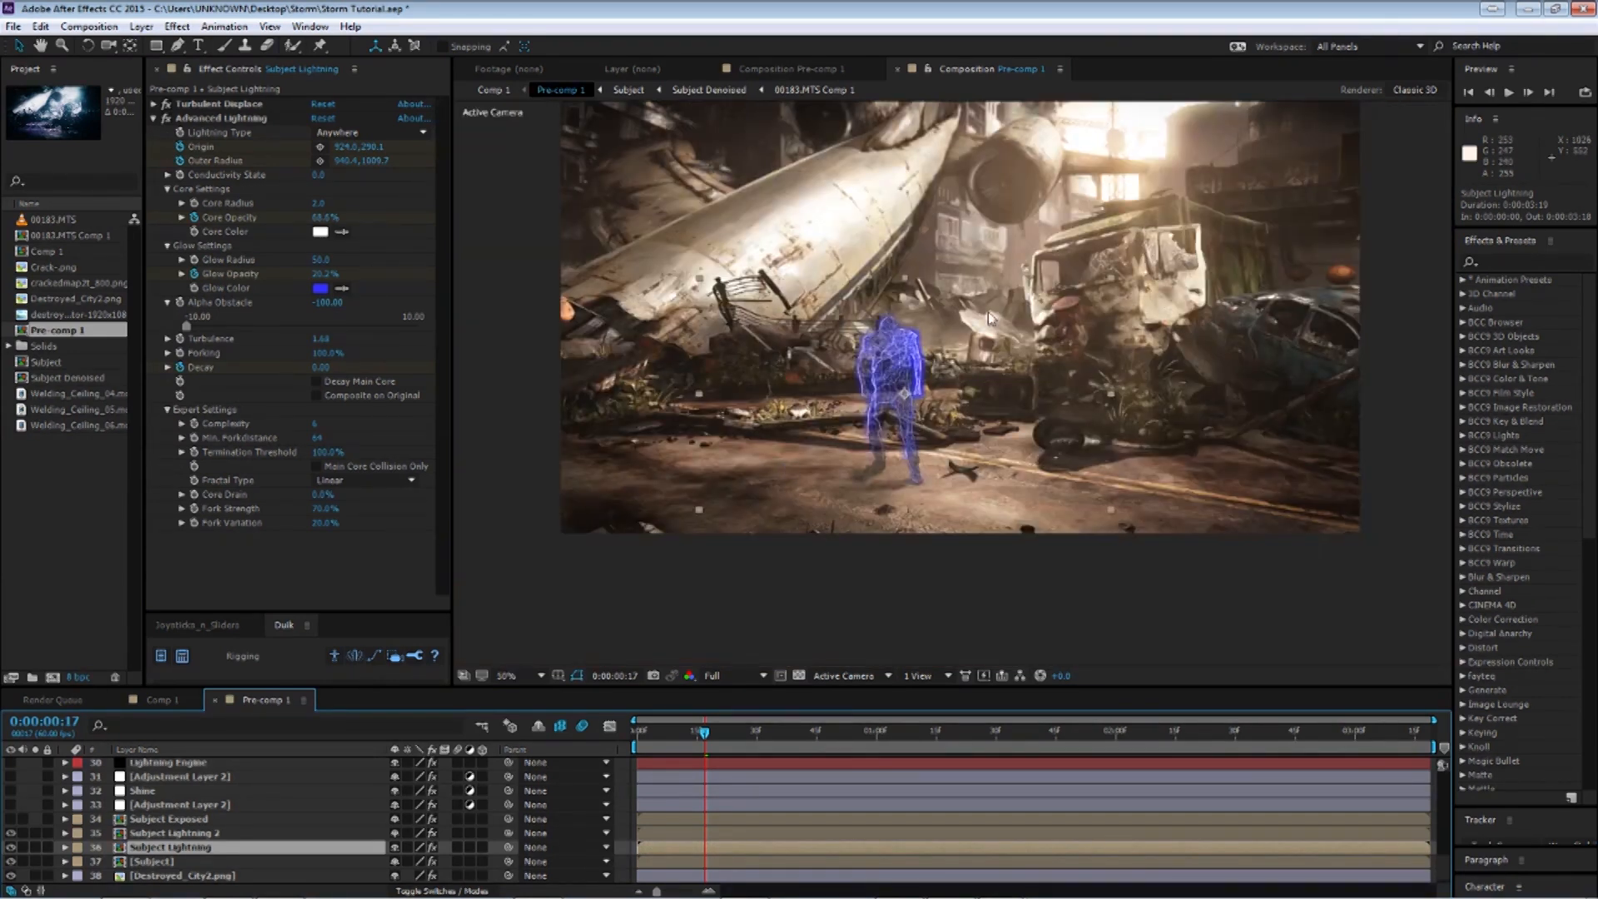
left_click_drag(988, 372, 997, 454)
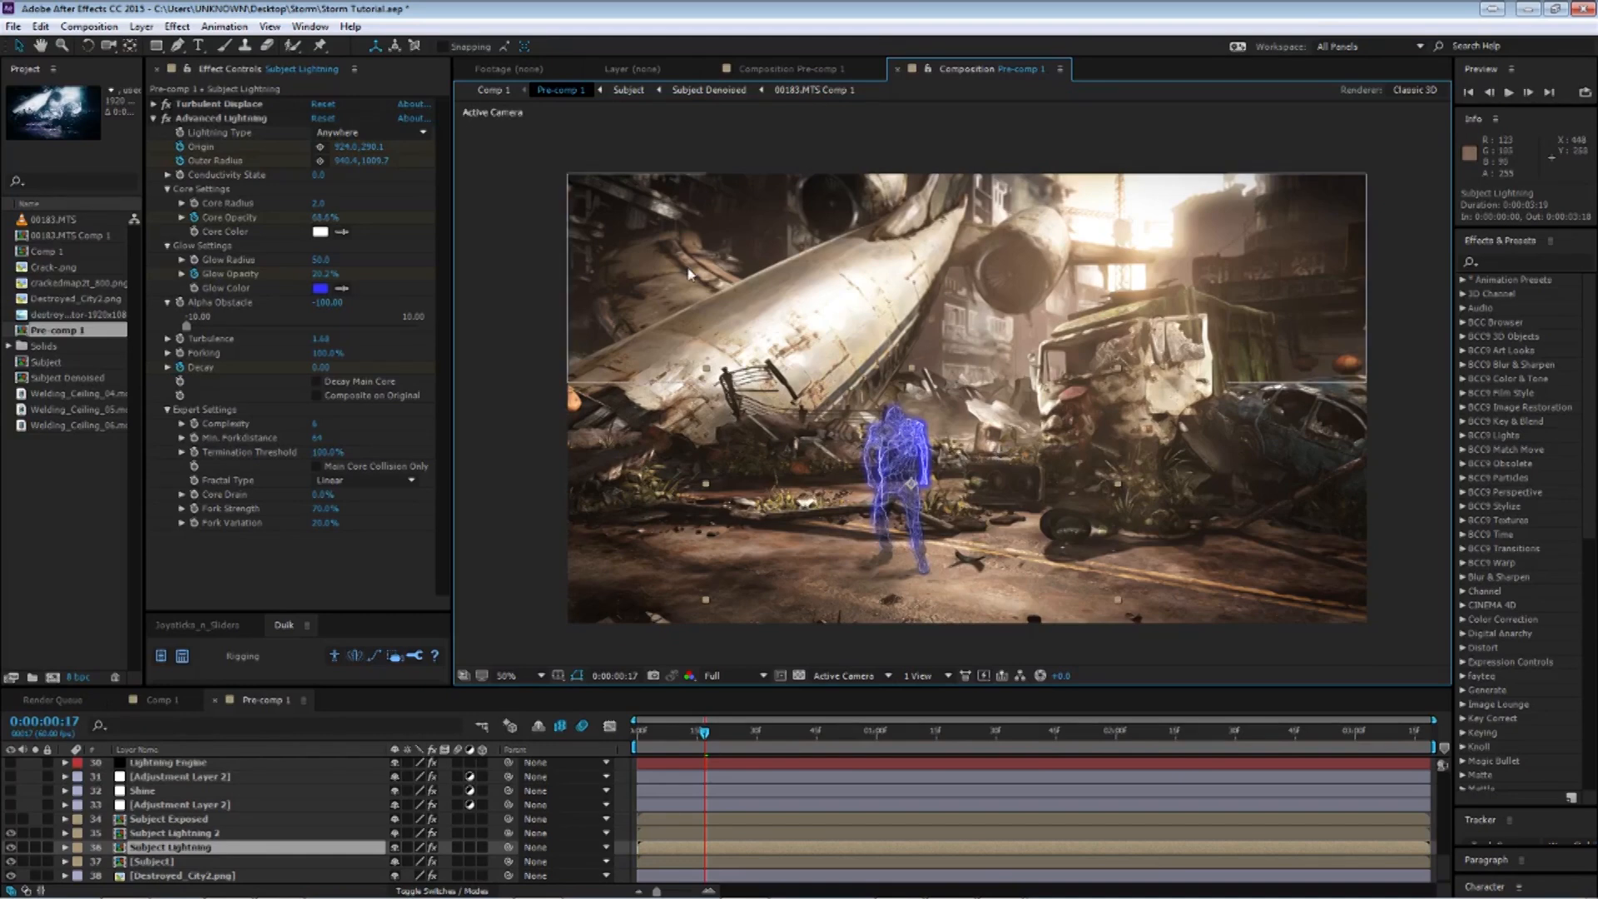
scroll(913, 475, "up", 1)
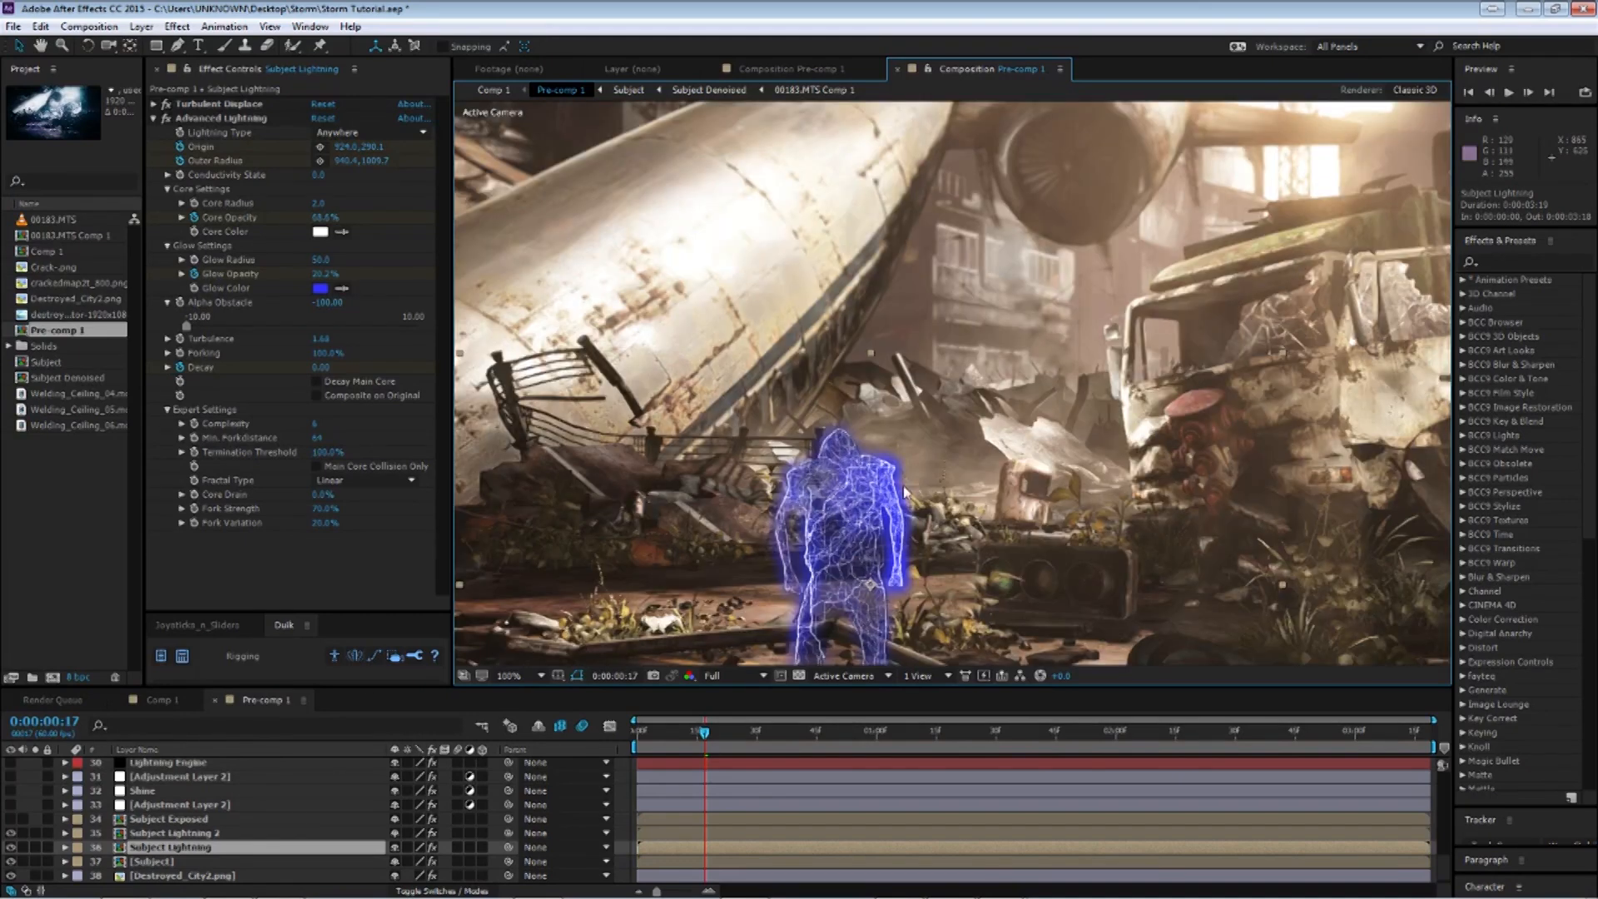
scroll(908, 506, "down", 1)
scroll(897, 514, "up", 4)
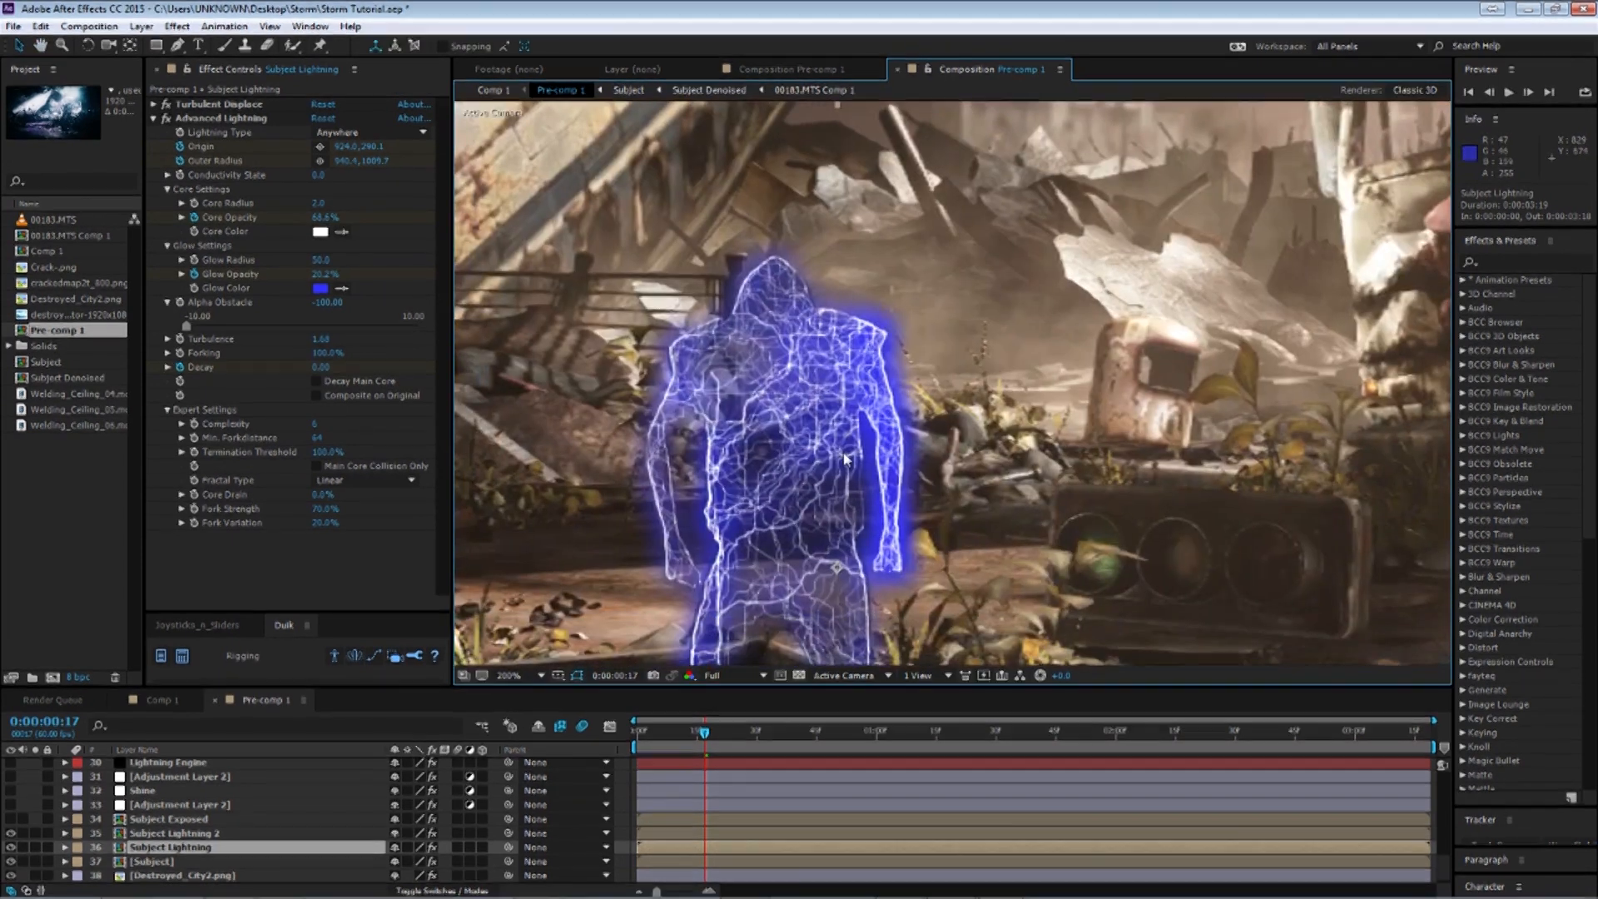
left_click_drag(875, 469, 832, 476)
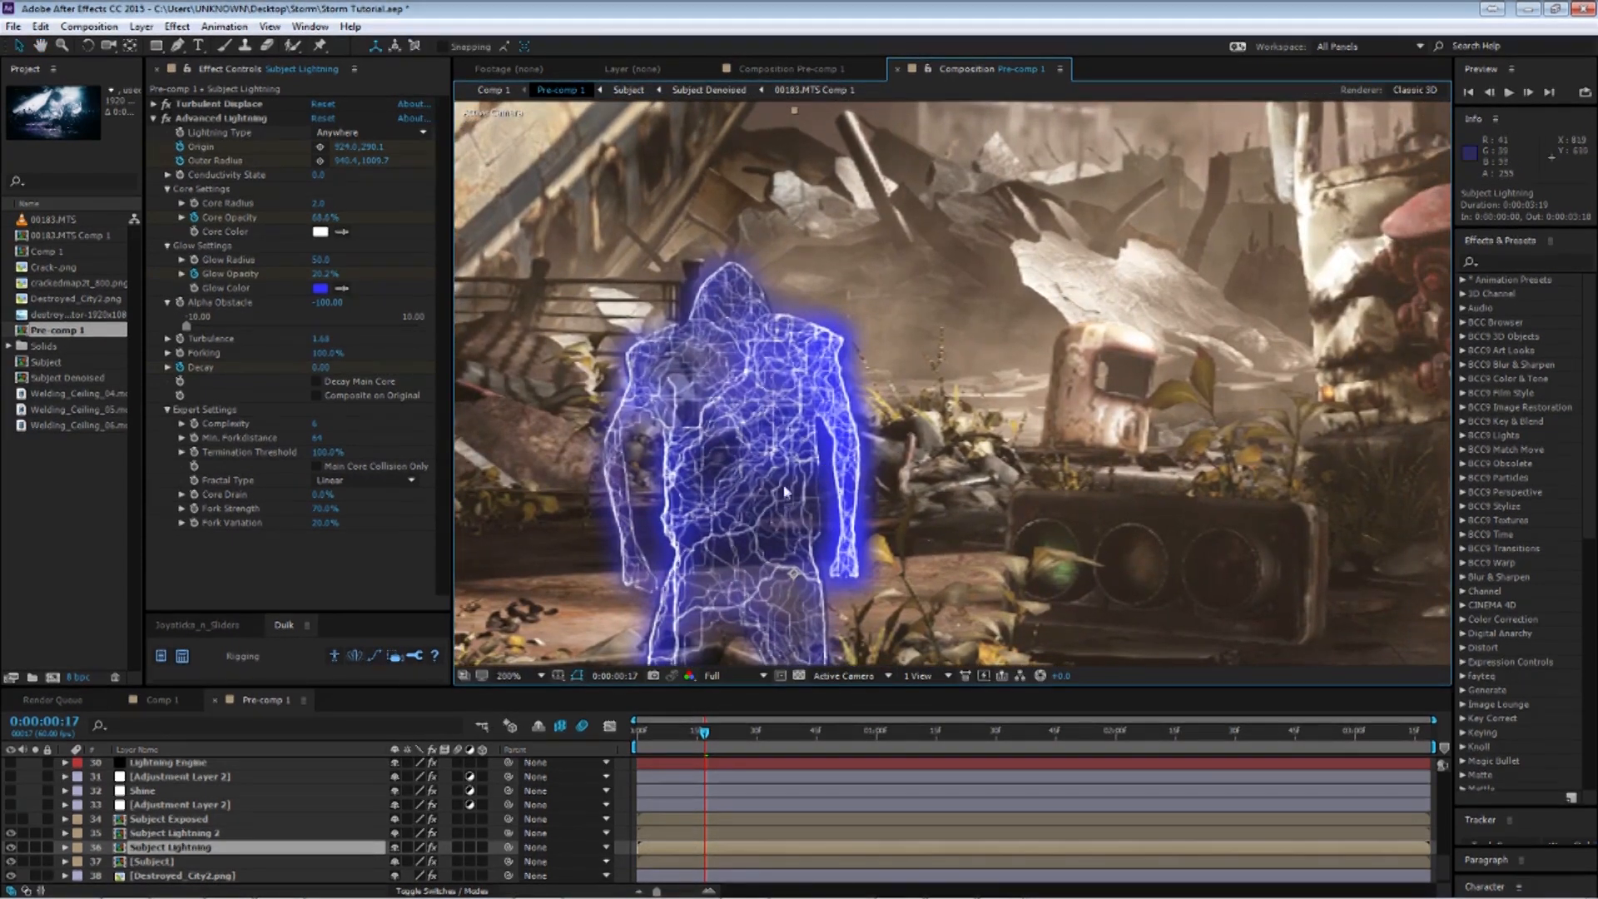
scroll(924, 533, "down", 2)
left_click_drag(876, 541, 979, 482)
scroll(787, 466, "down", 2)
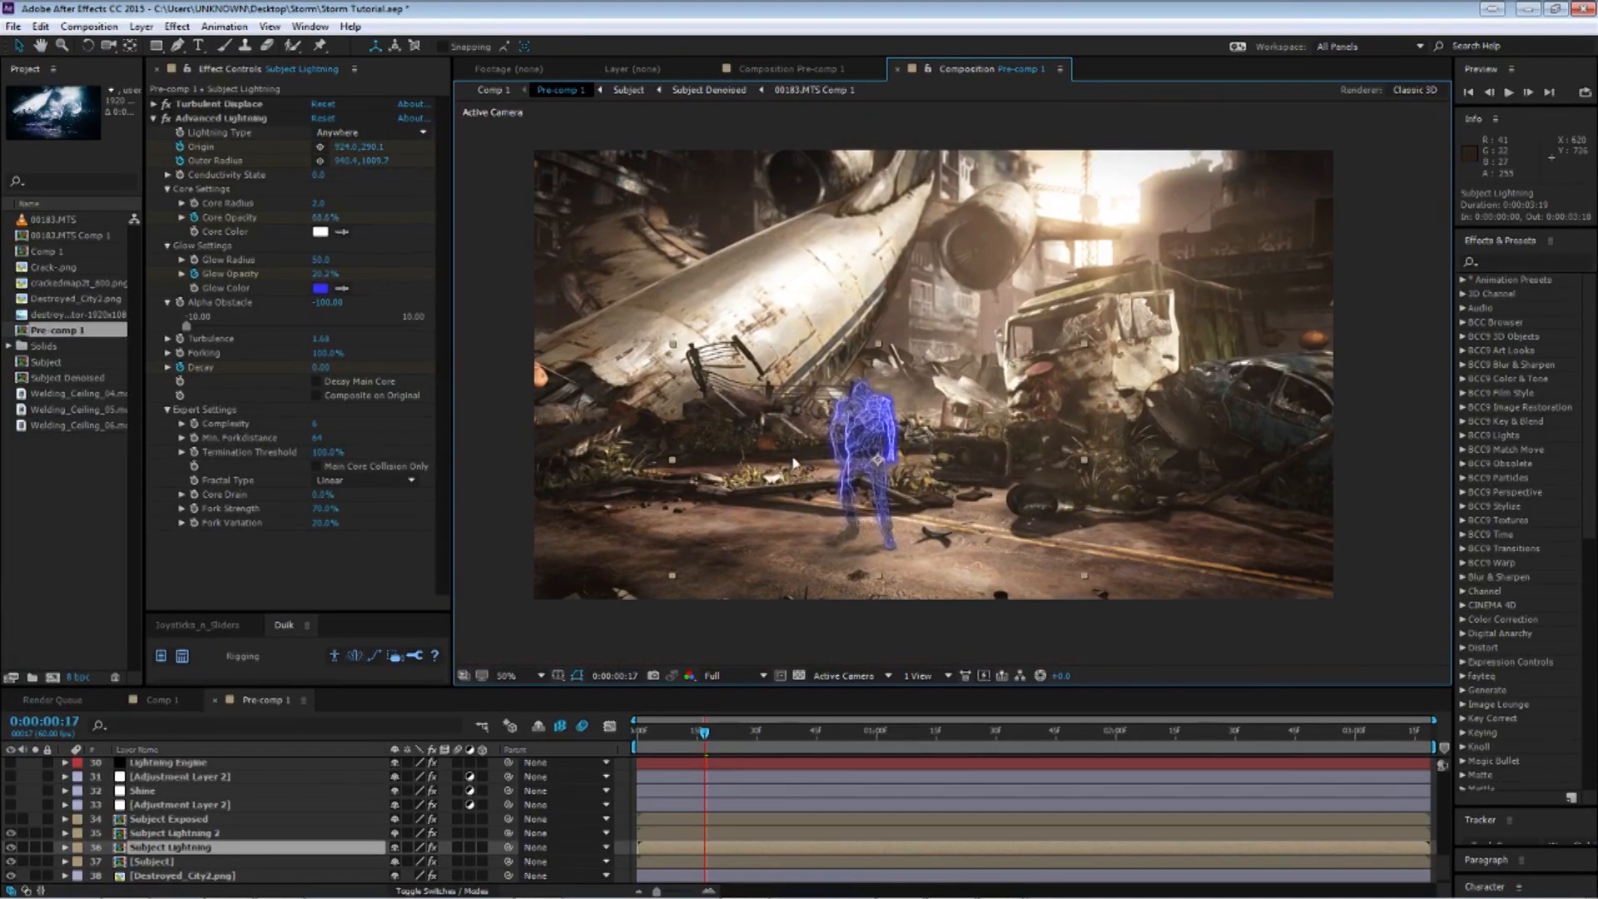
scroll(790, 450, "up", 1)
left_click_drag(809, 513, 928, 410)
left_click_drag(871, 459, 930, 430)
scroll(924, 457, "up", 1)
scroll(928, 462, "down", 2)
scroll(938, 477, "up", 1)
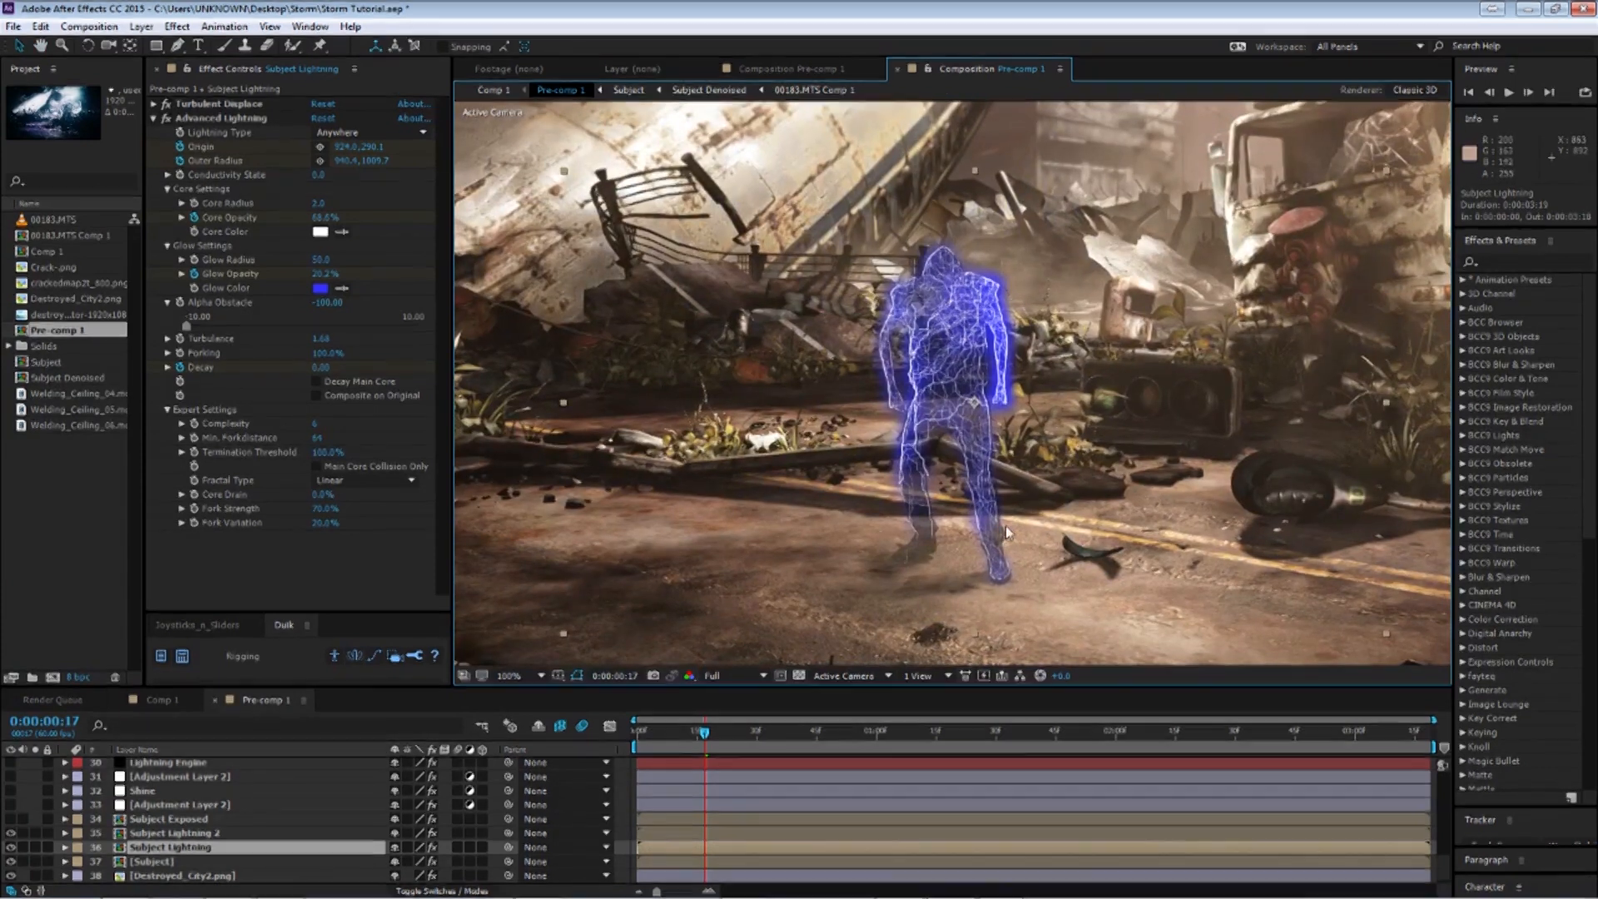
scroll(1074, 466, "down", 2)
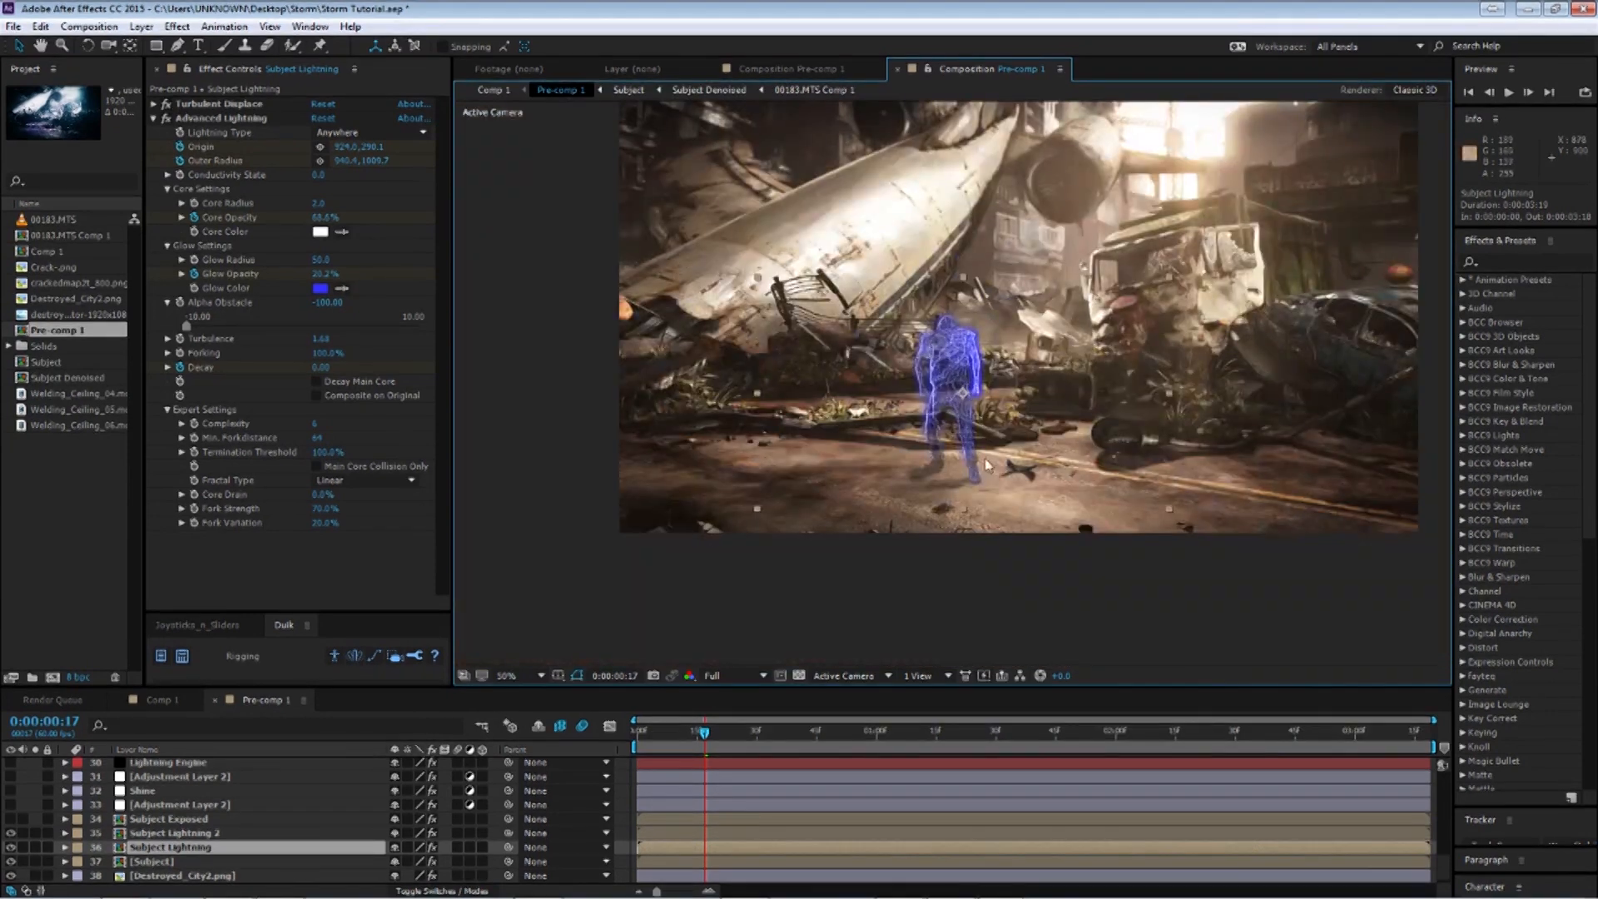
scroll(963, 407, "up", 2)
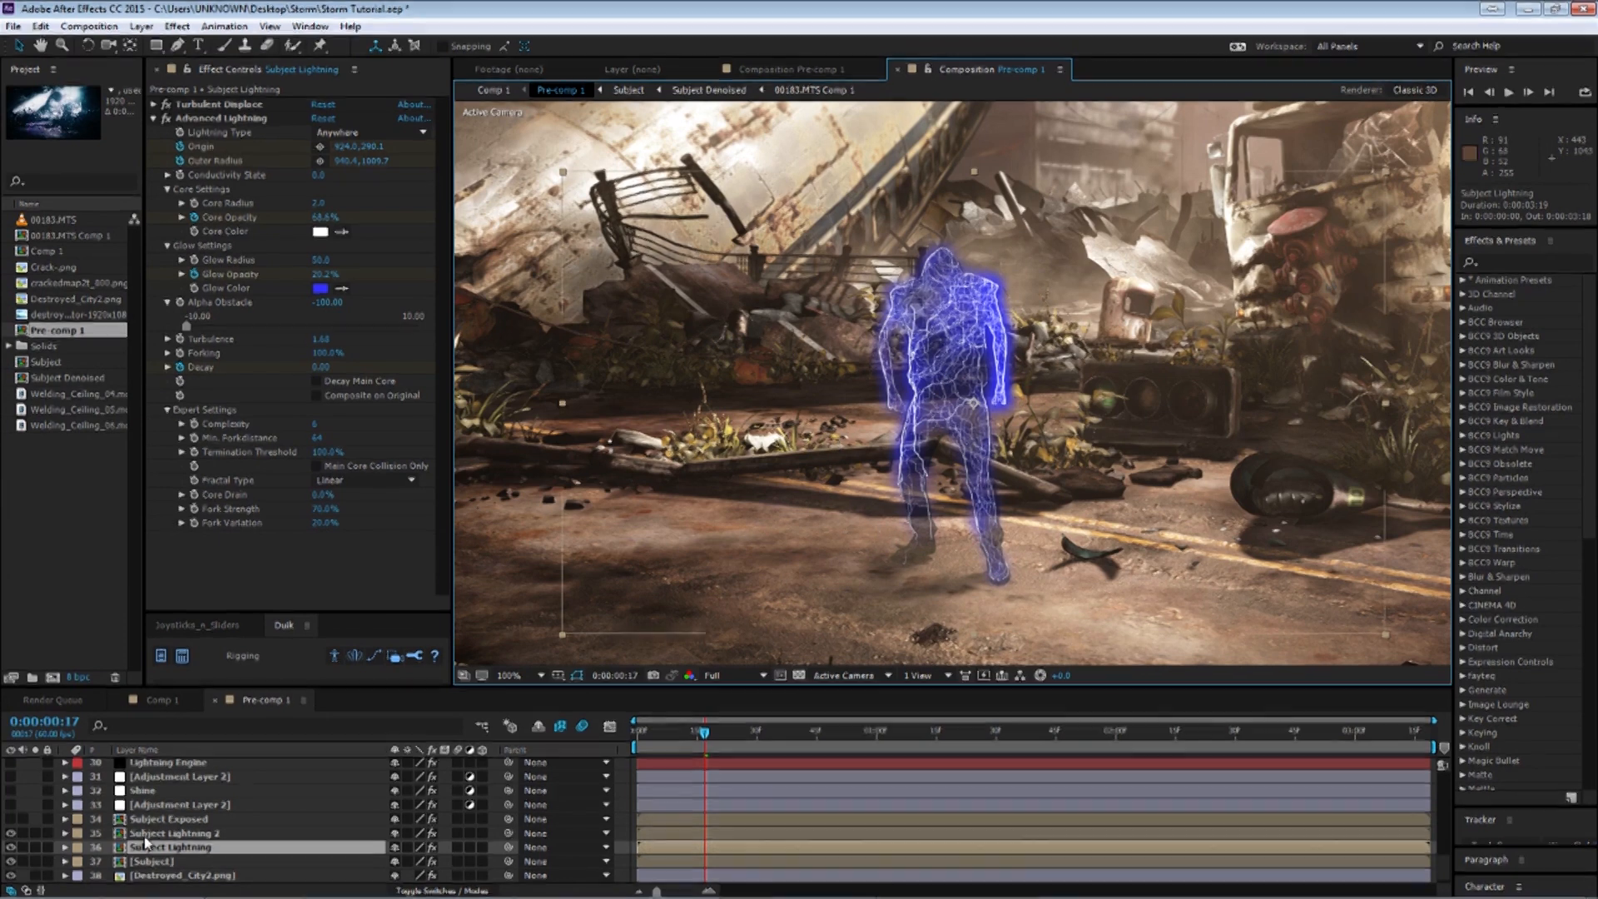
Turn on the Subject Exposed layer and review its animated mask keyframes around frame 1:27, then collapse the layer.
left_click(176, 833)
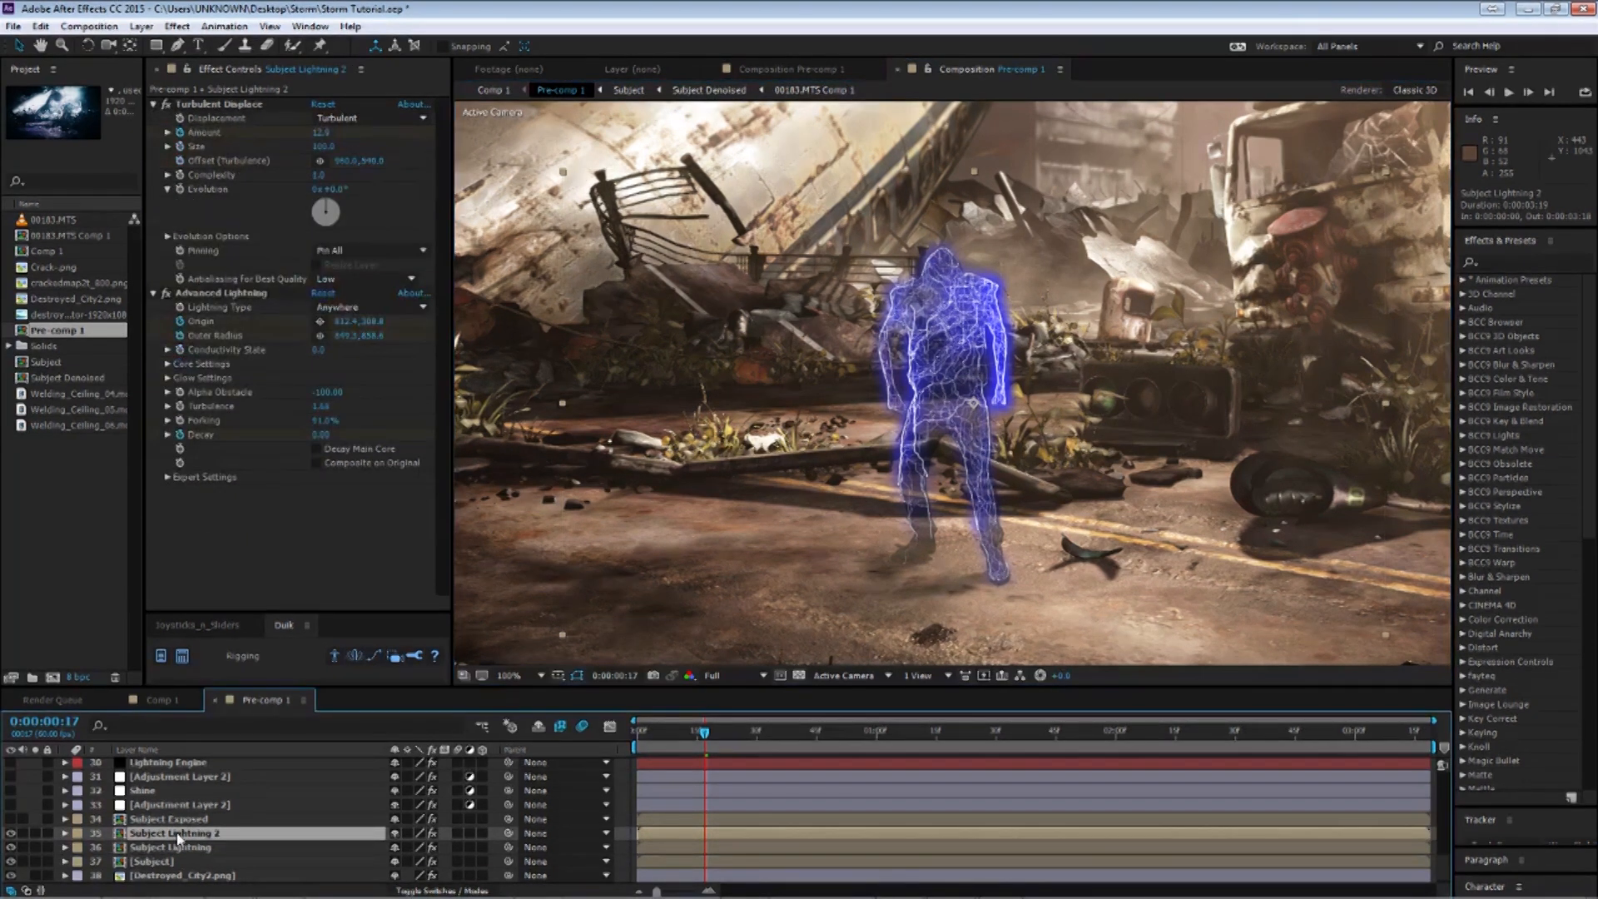
left_click(175, 819)
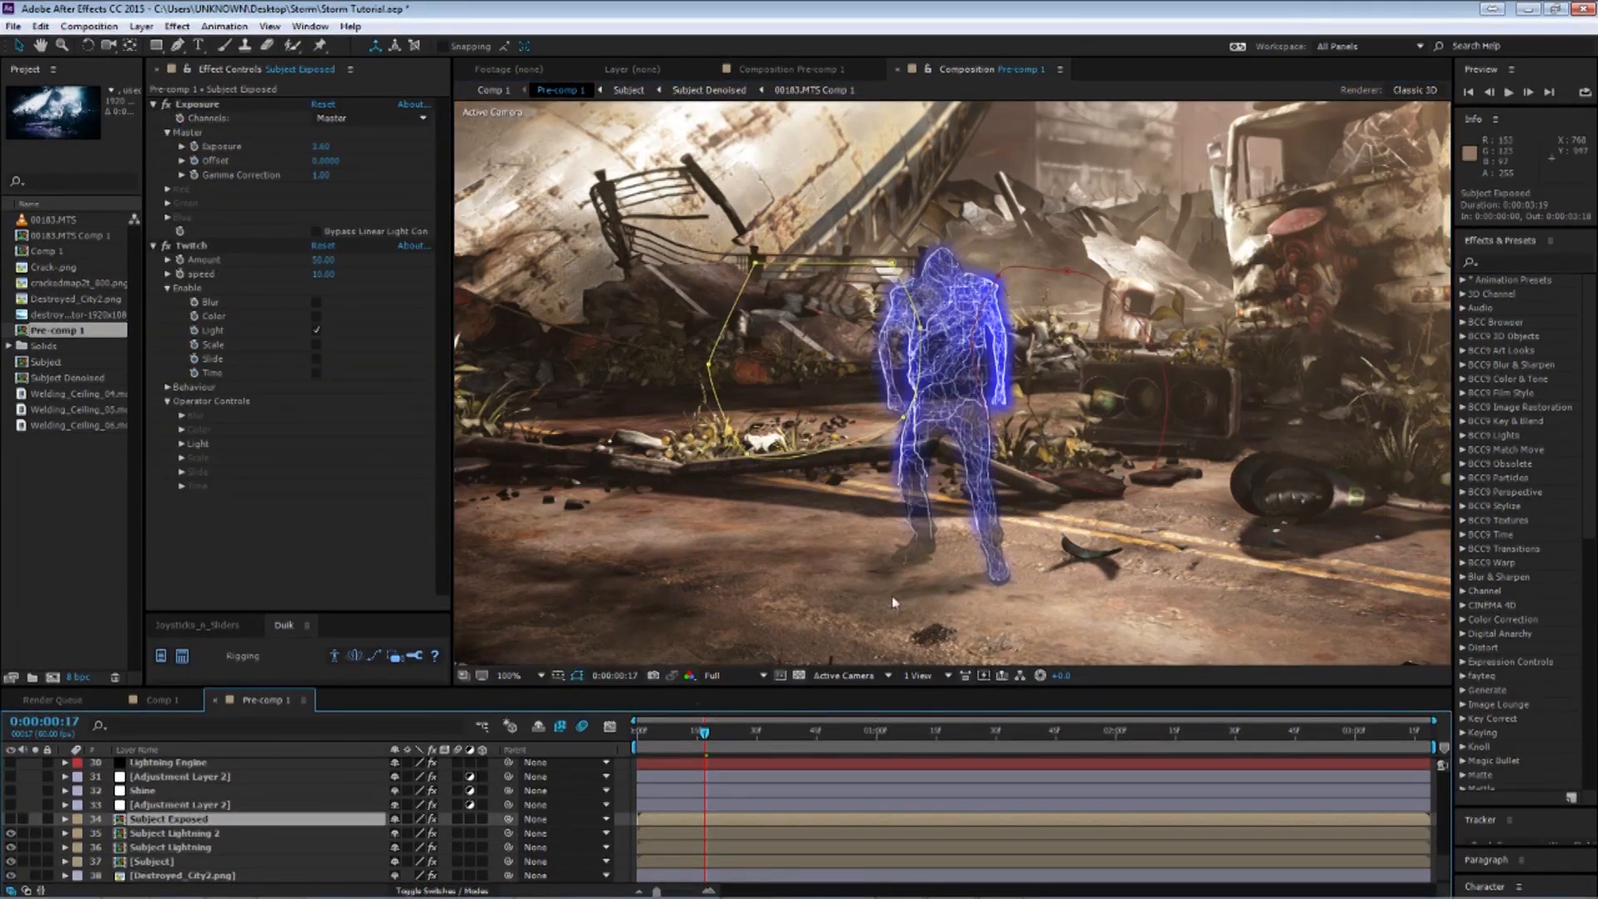
scroll(962, 518, "down", 2)
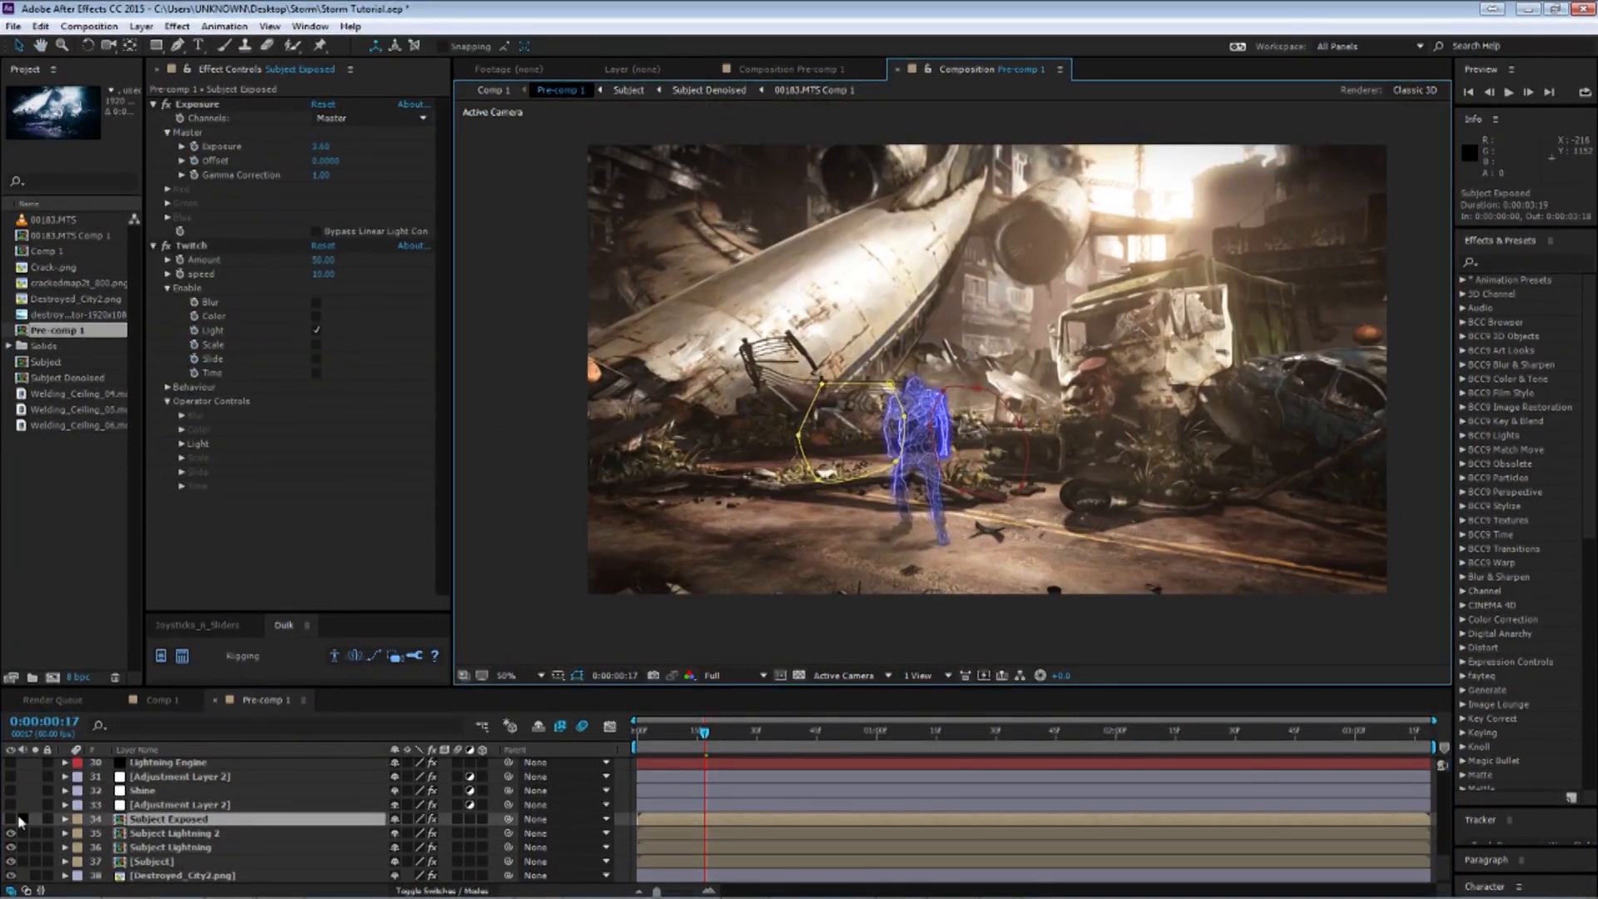
left_click(11, 819)
key("slash")
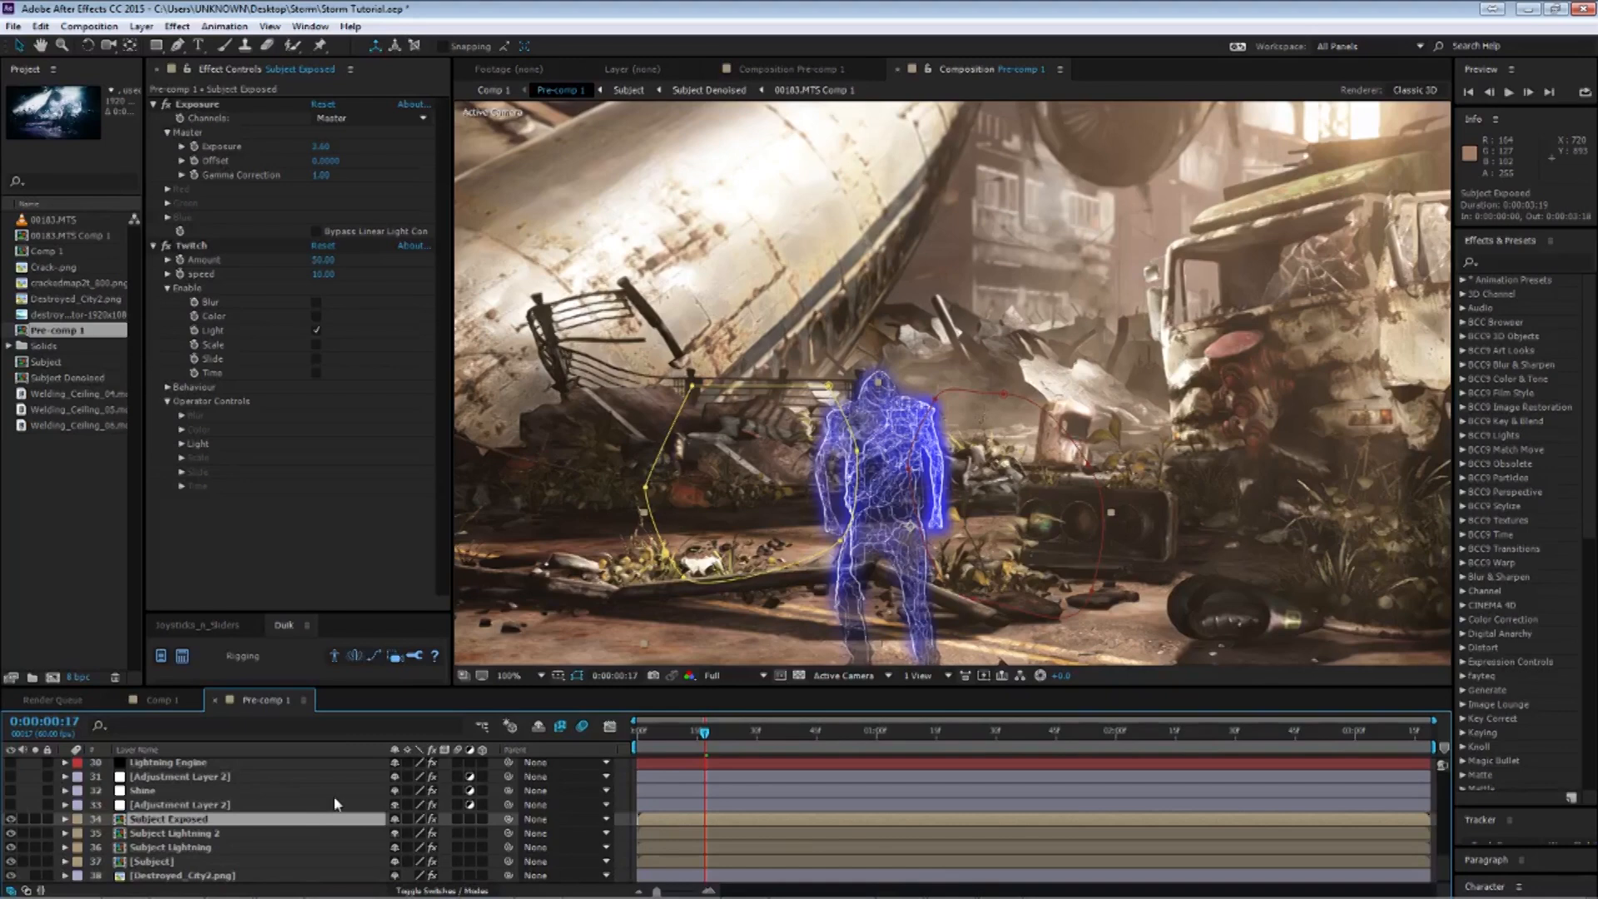
key("u")
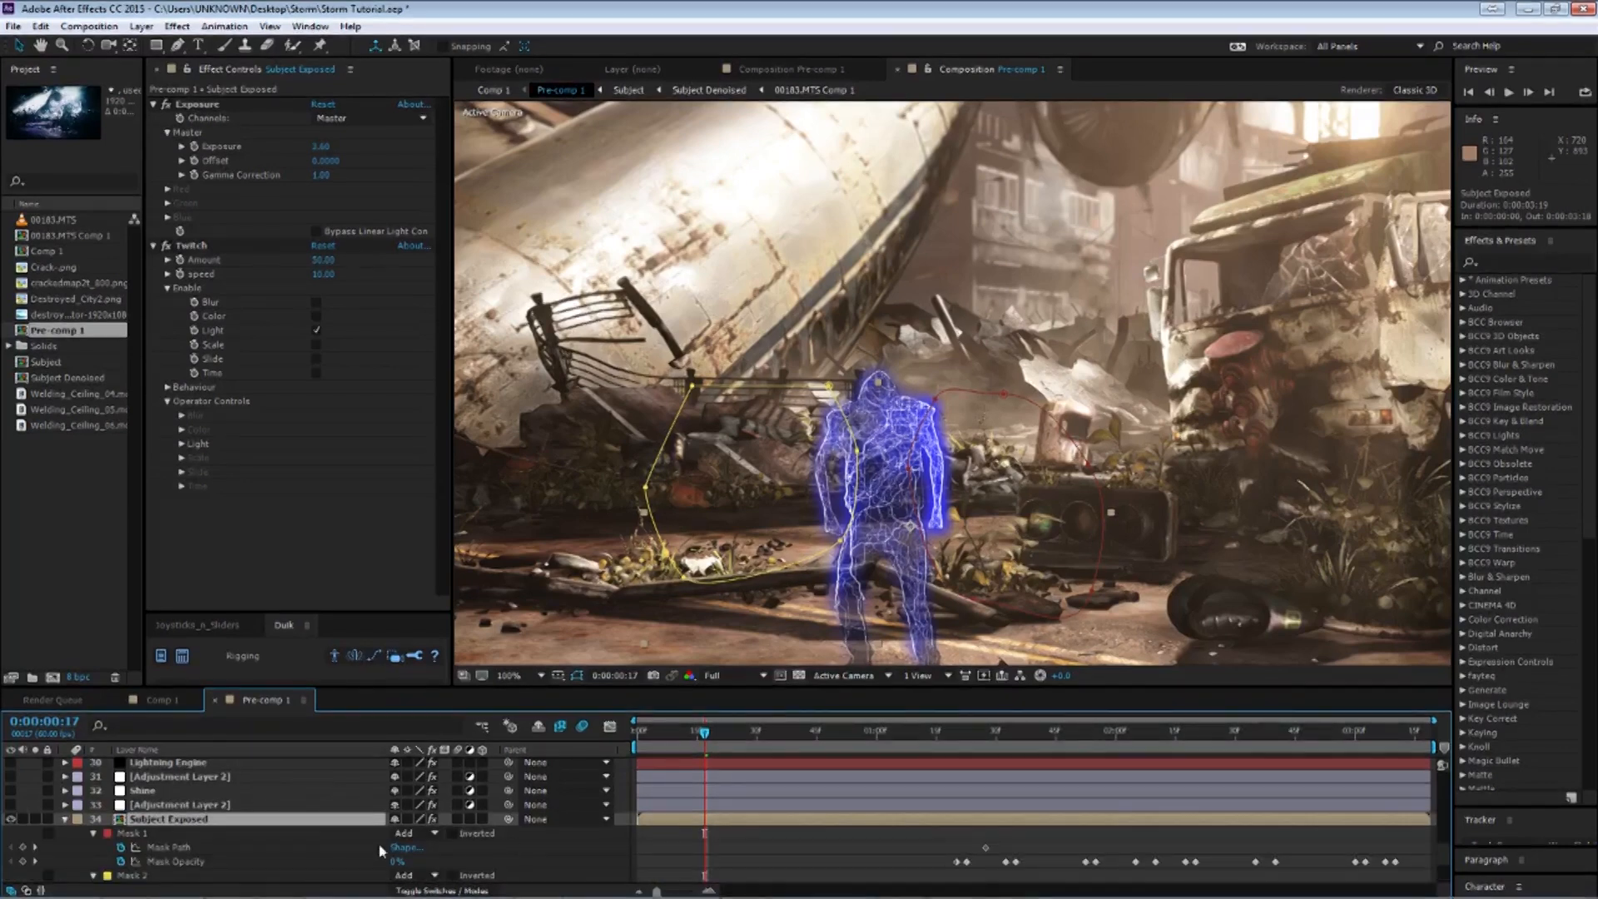
scroll(334, 799, "down", 1)
left_click_drag(704, 731, 985, 731)
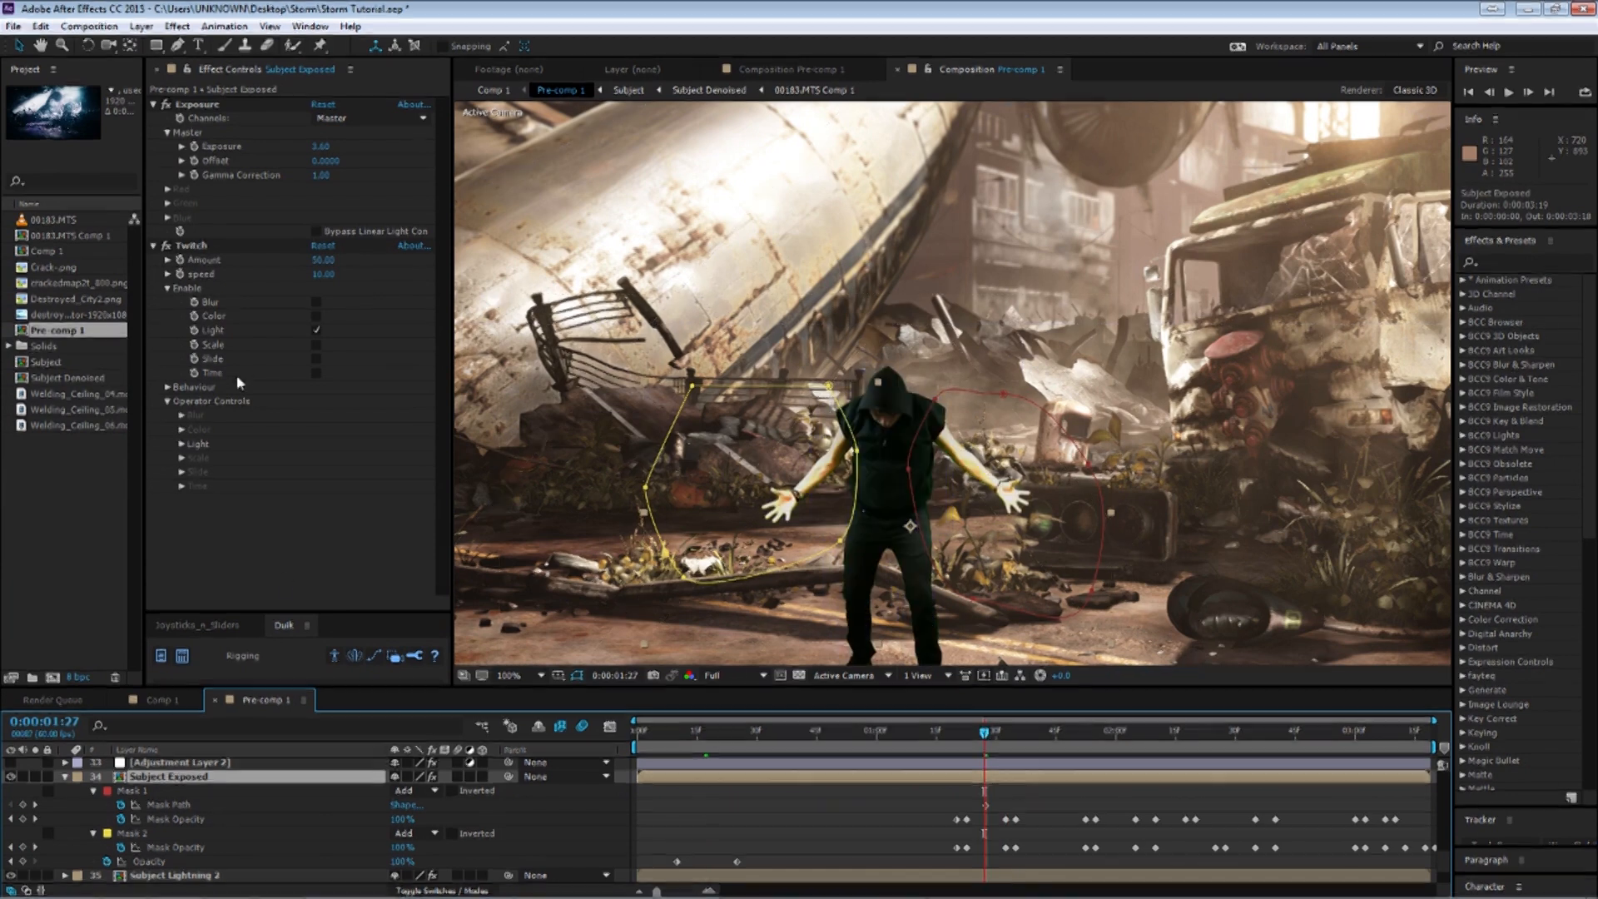
left_click(65, 777)
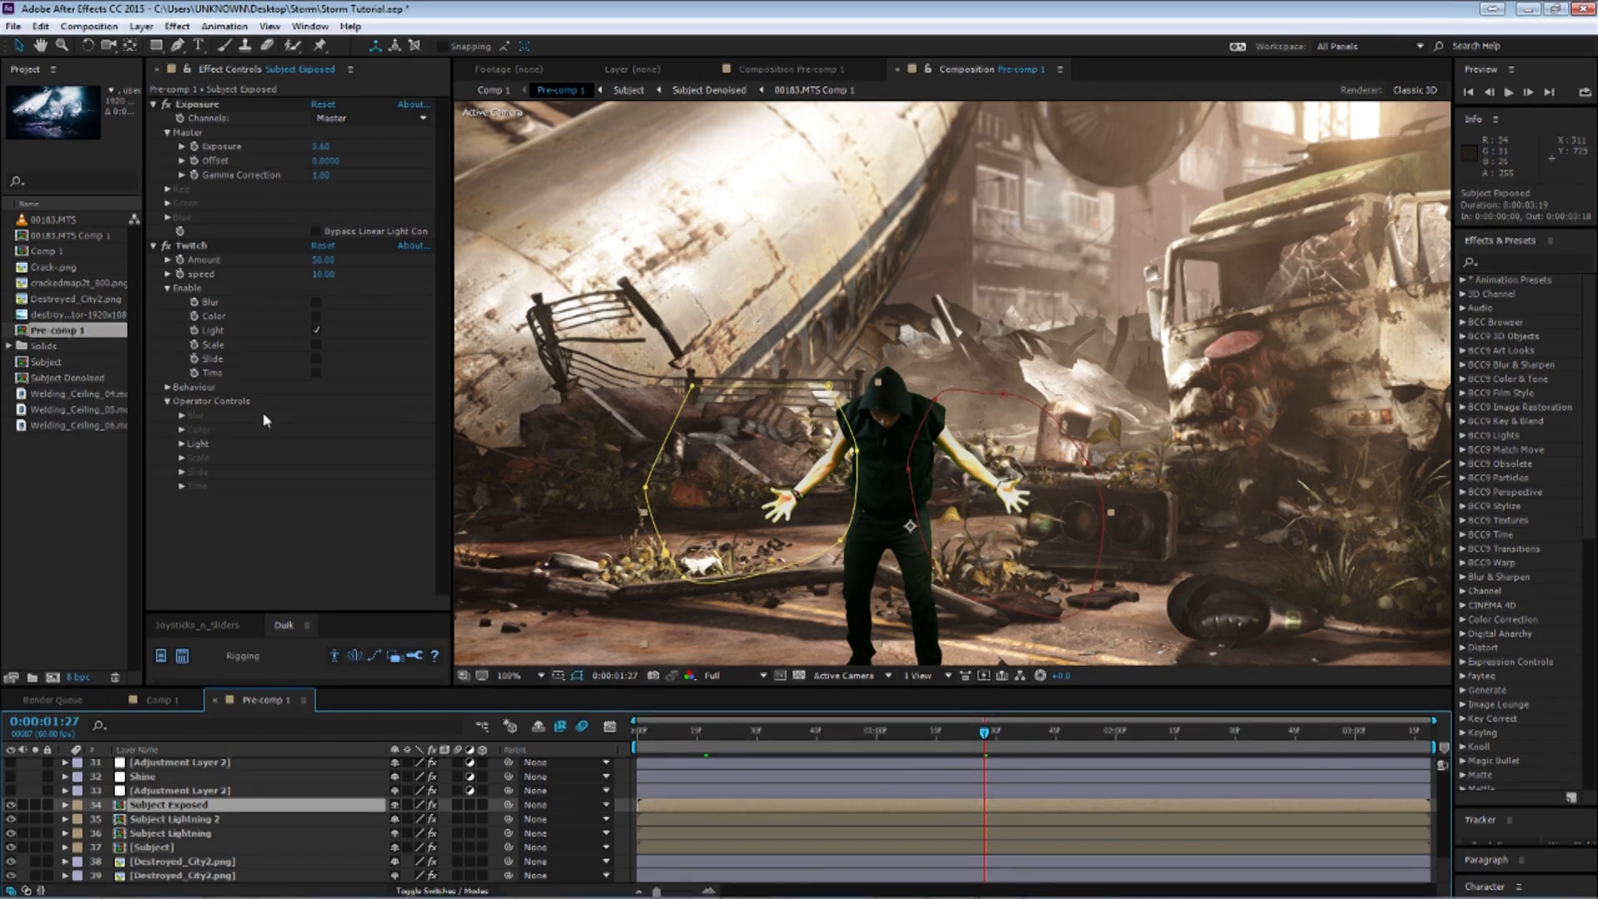
key("u")
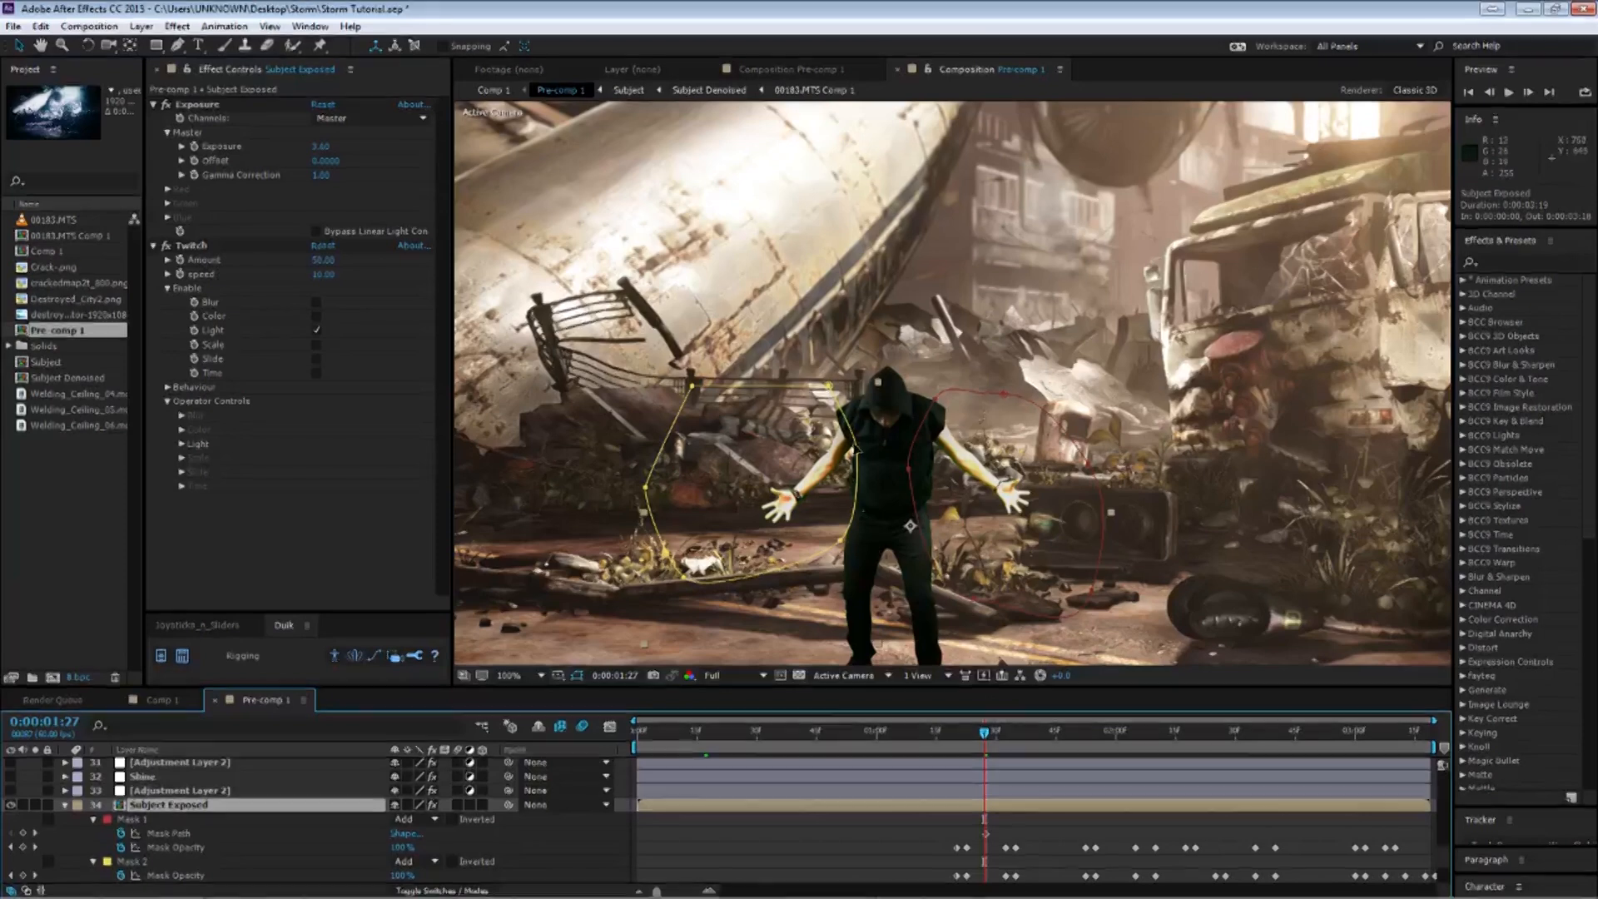
mouse_move(984, 741)
left_mouse_down()
mouse_move(968, 741)
mouse_move(984, 742)
left_mouse_up()
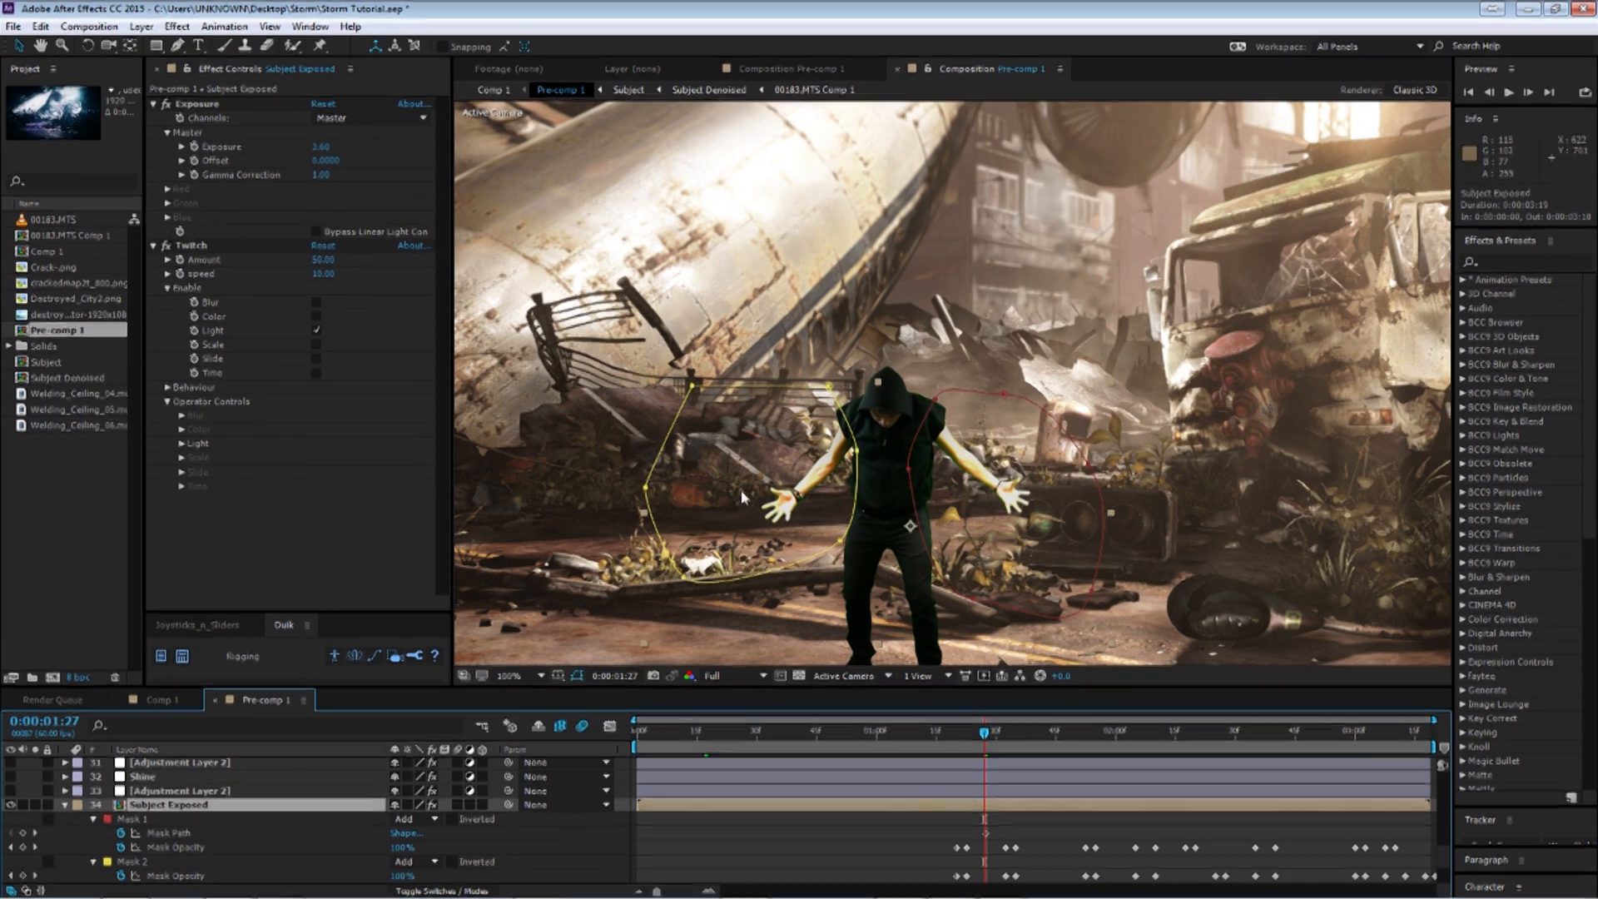
left_click(65, 805)
scroll(189, 840, "up", 1)
Review Adjustment Layer 2's animated mask keyframes around frame 1:31, then collapse the layer.
left_click(189, 833)
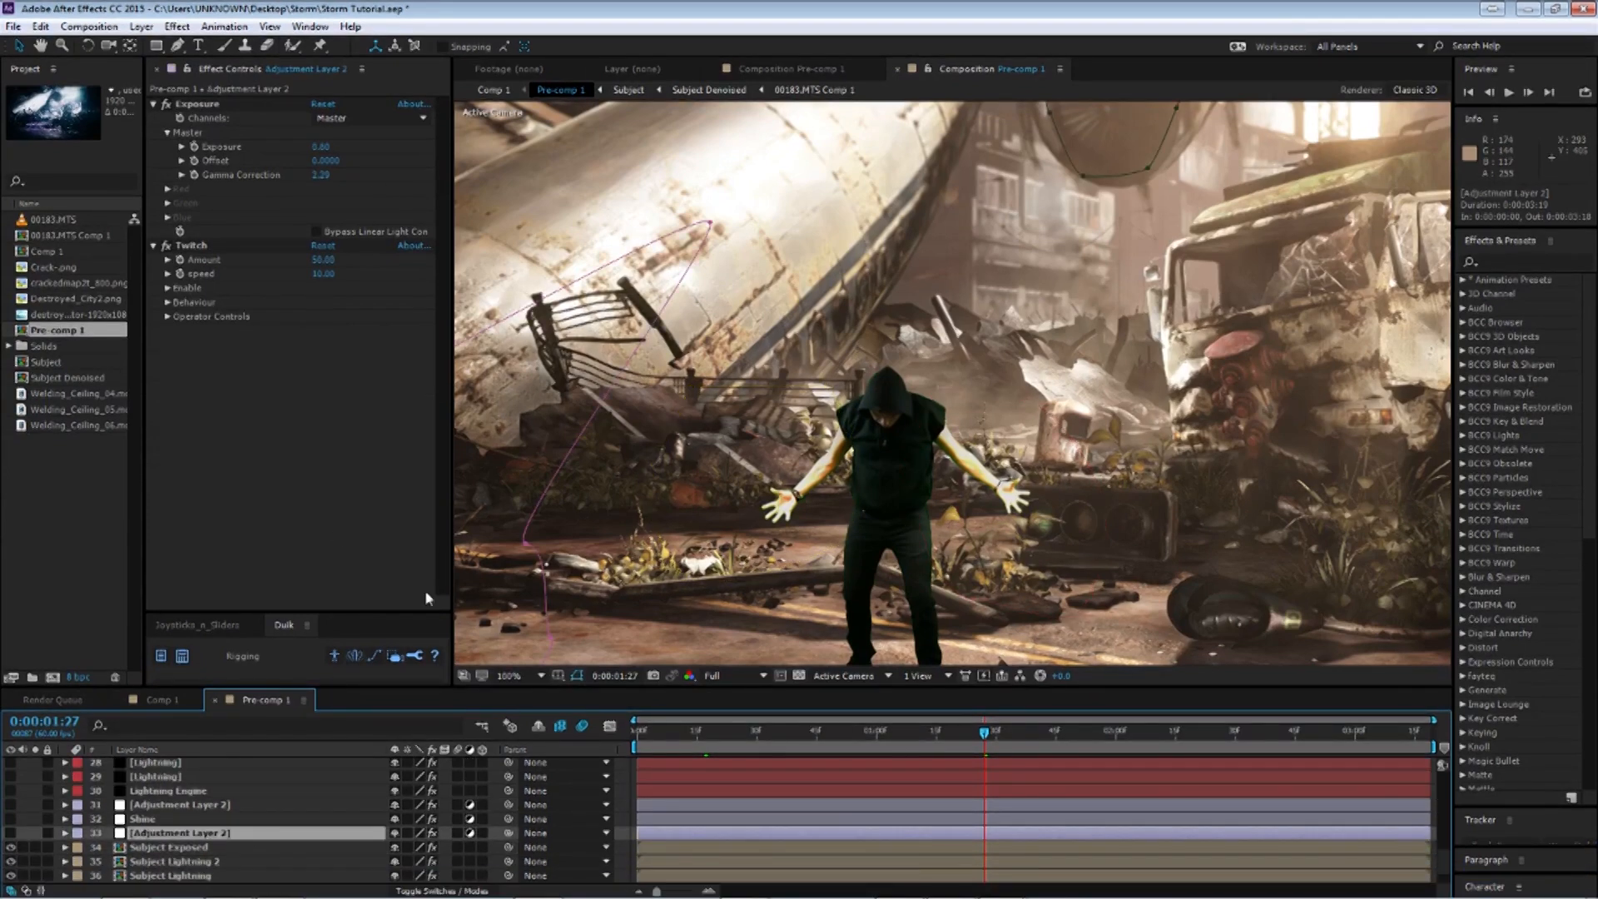
scroll(844, 479, "down", 2)
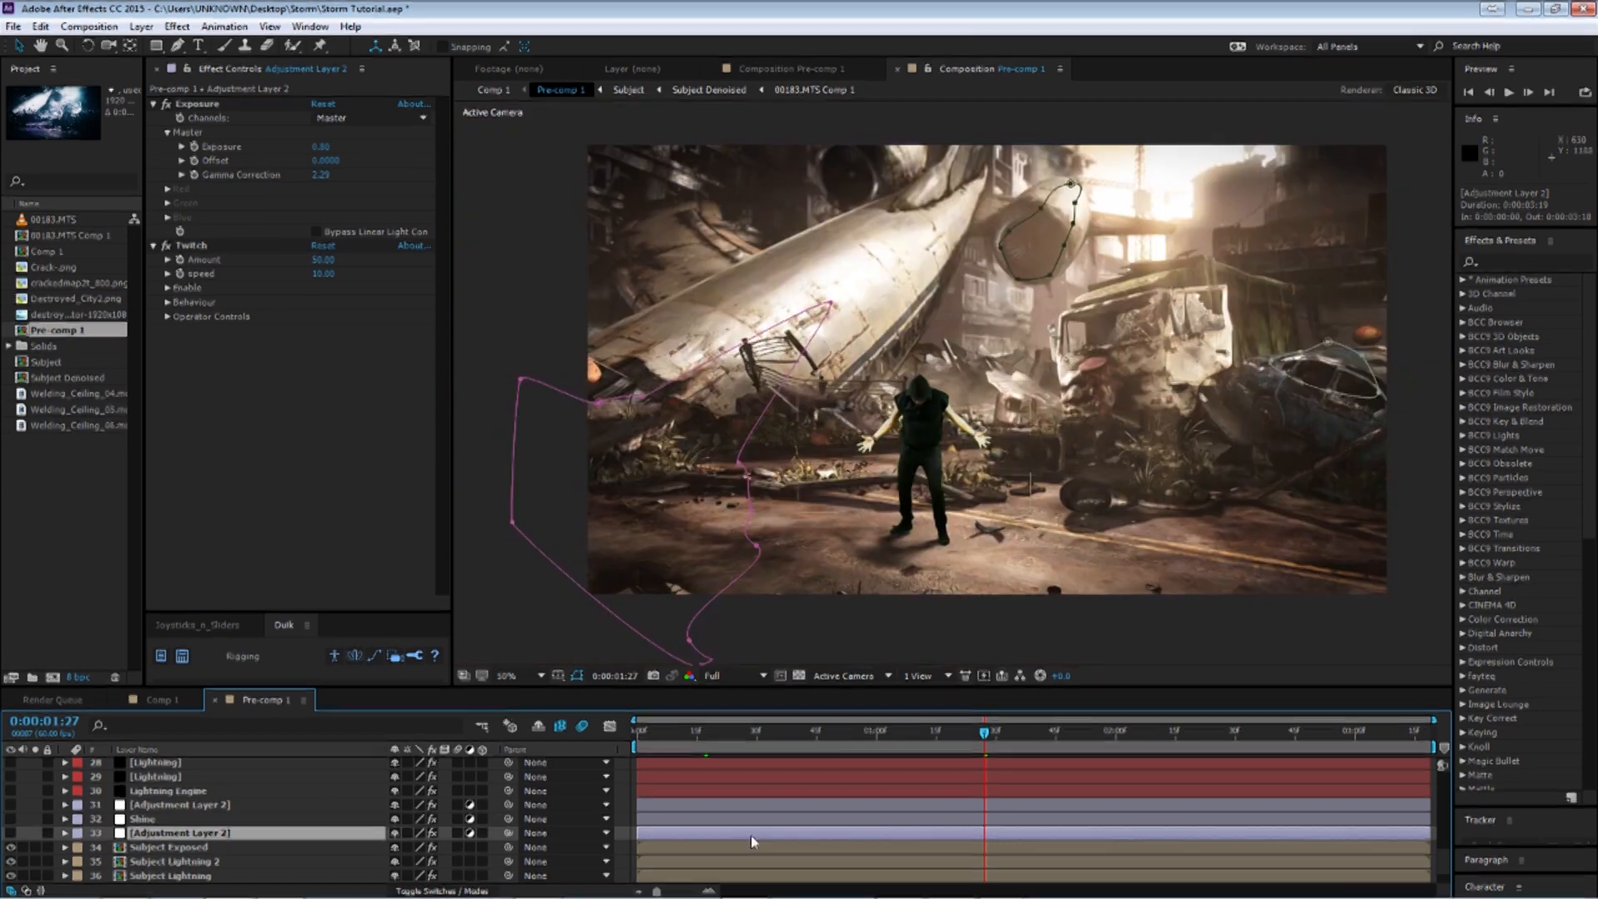
left_click(177, 848)
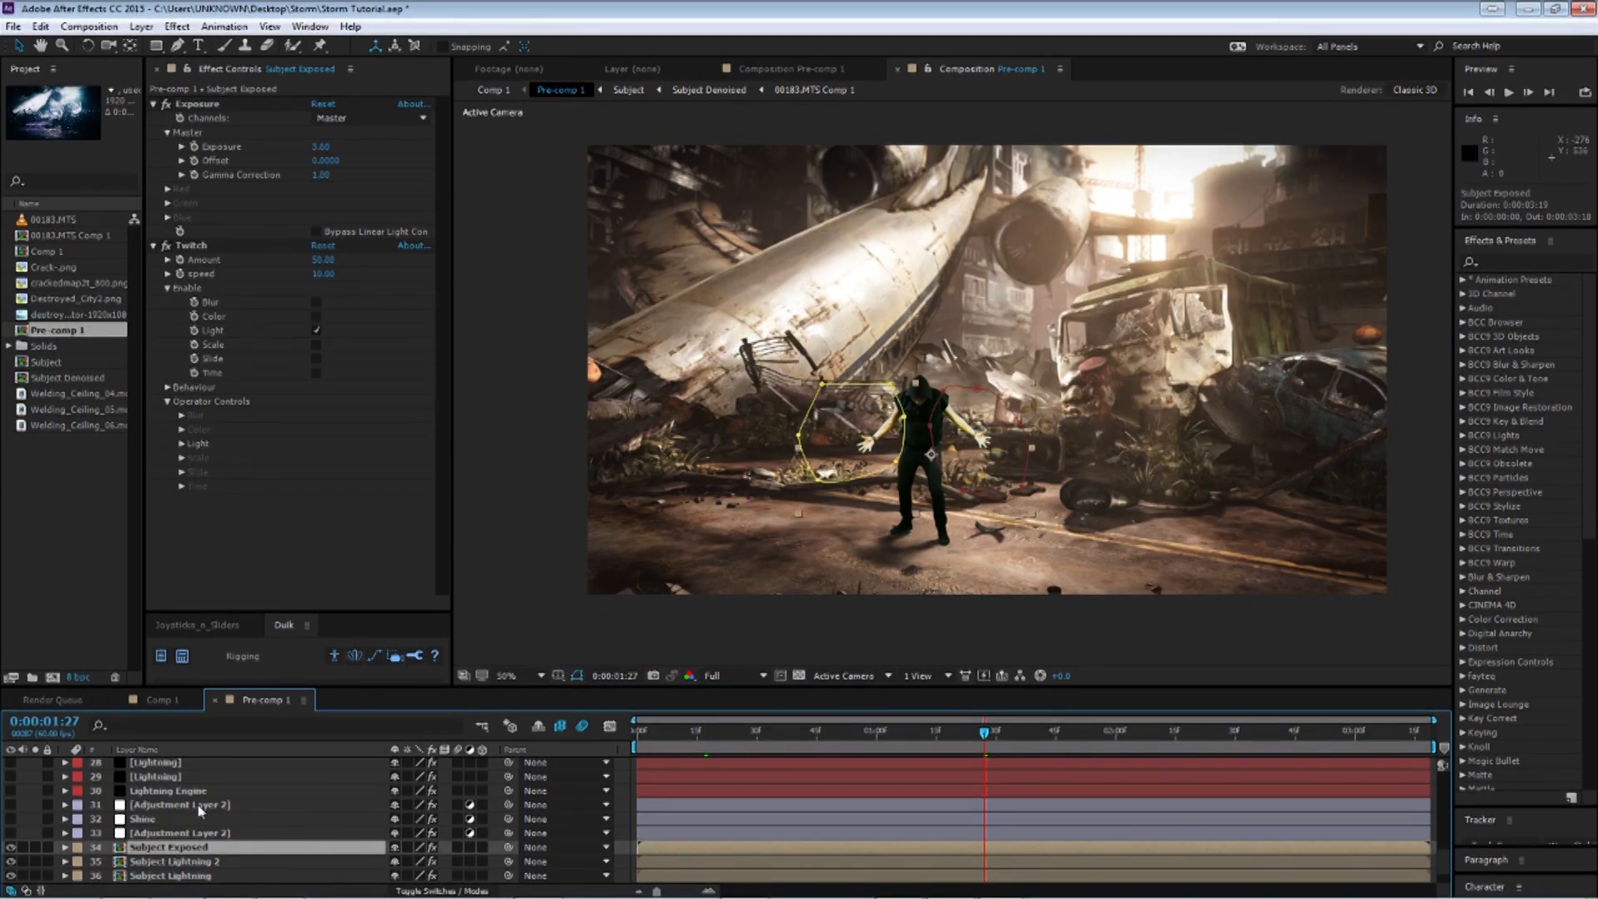
left_click(204, 835)
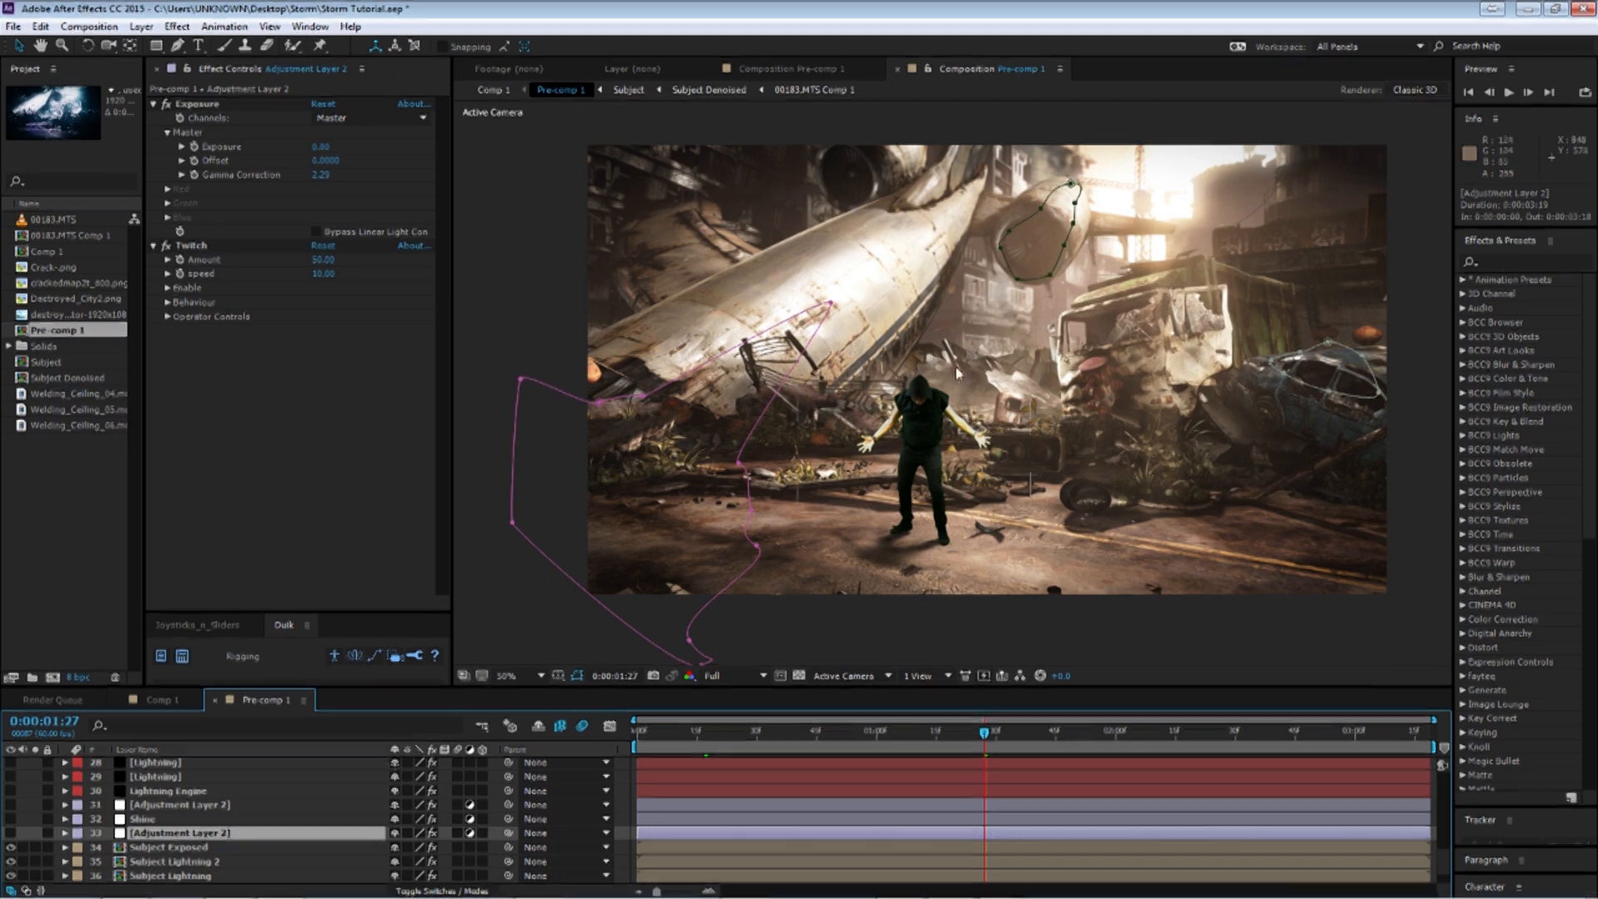
key("u")
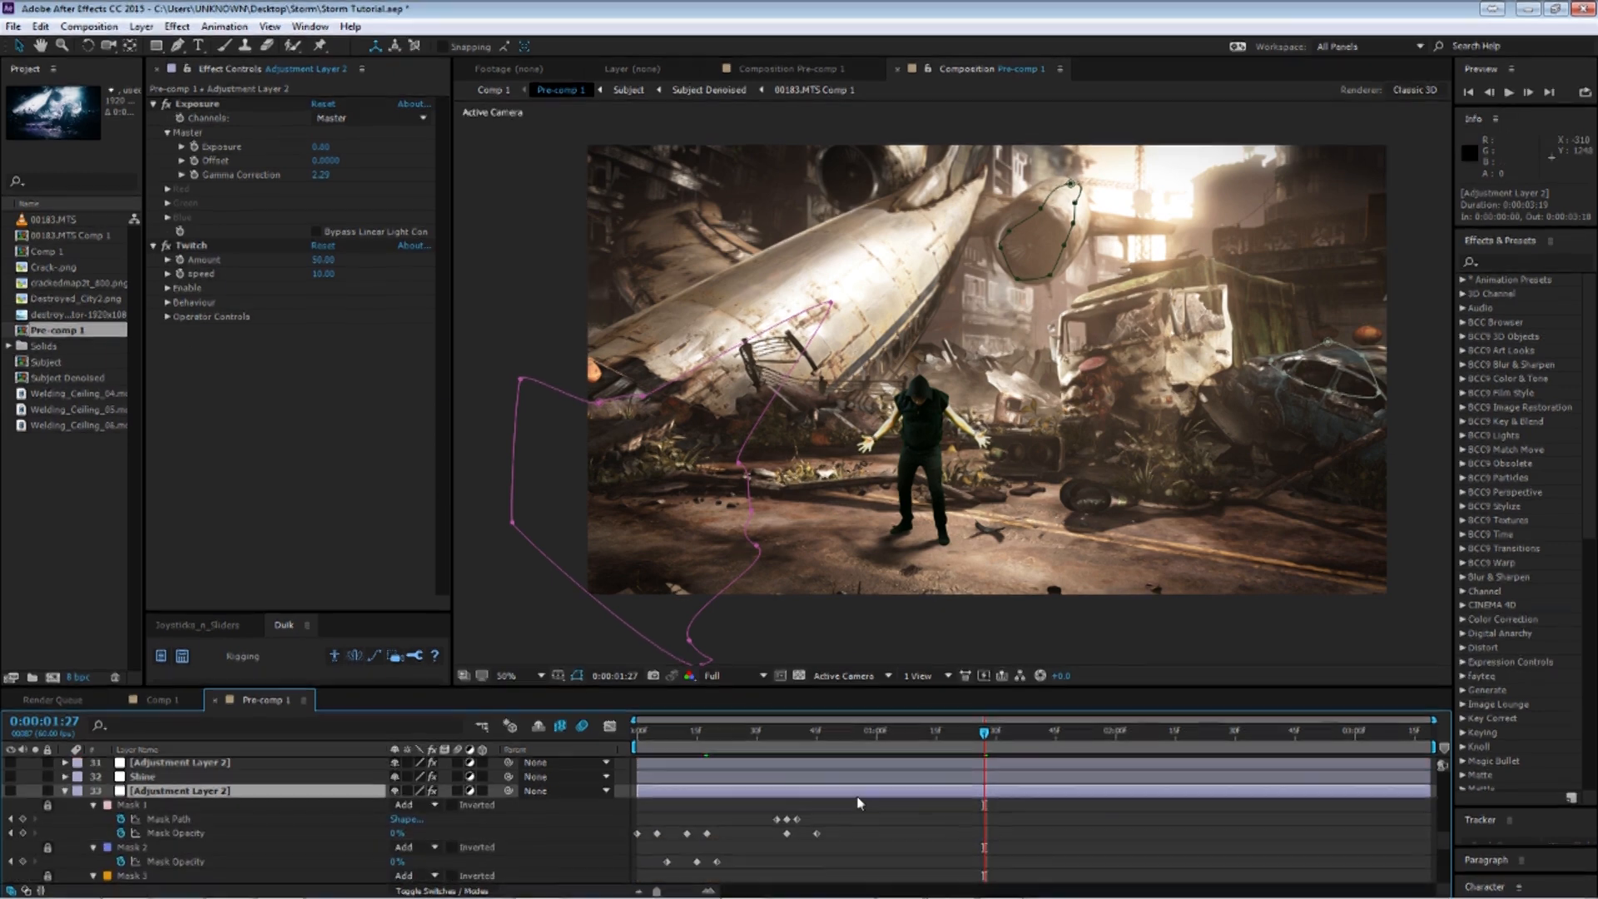
scroll(860, 803, "down", 2)
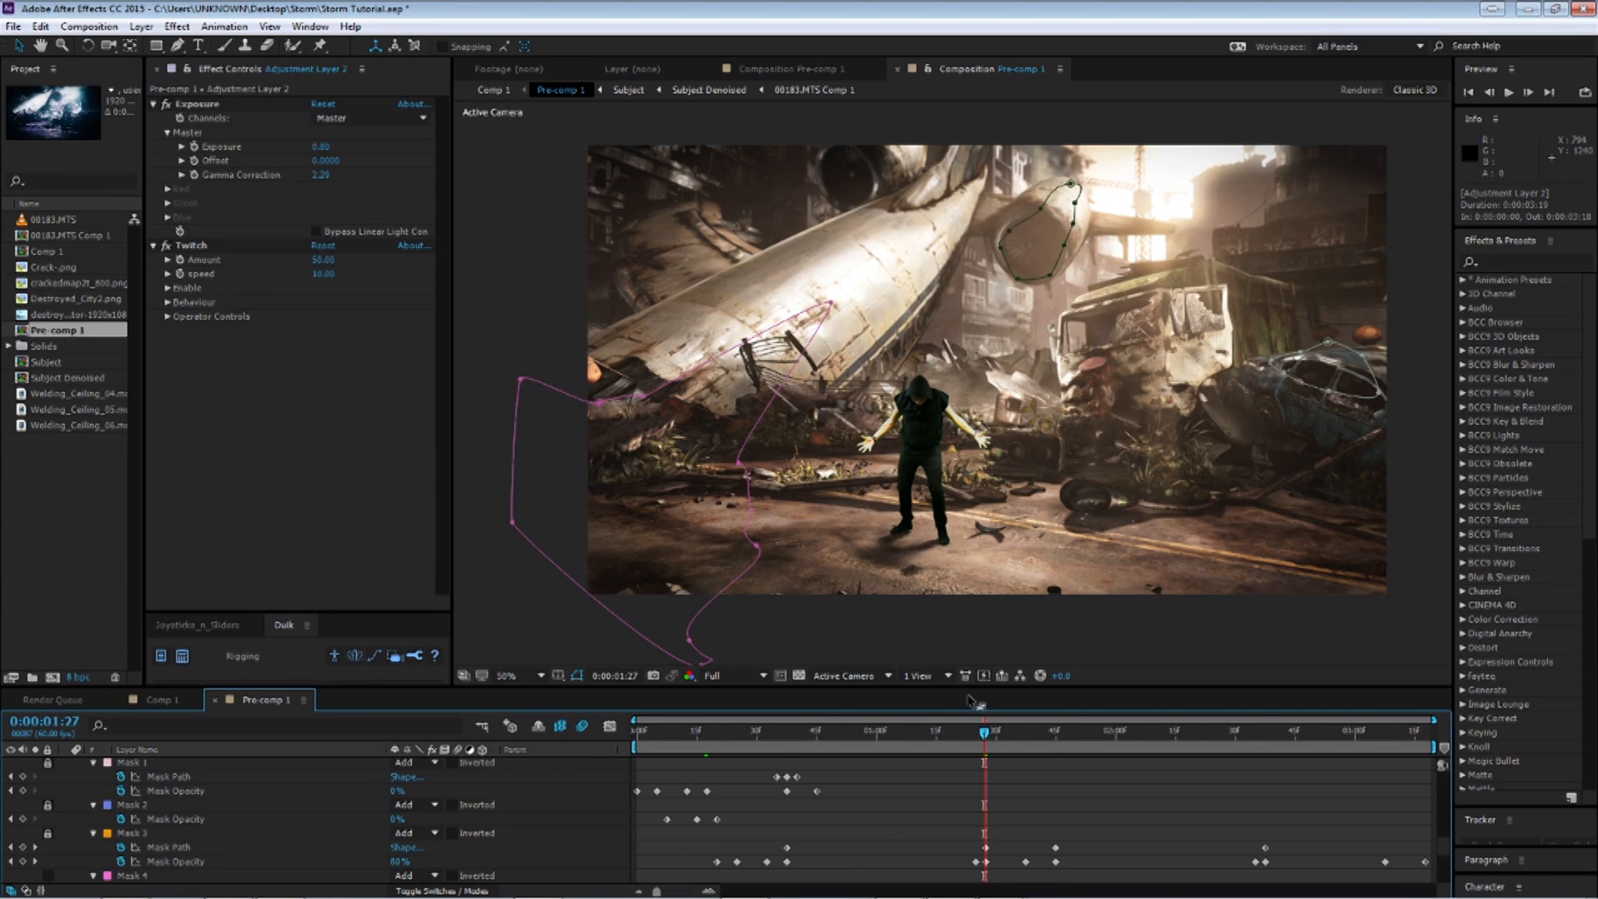
left_click_drag(974, 729, 1002, 737)
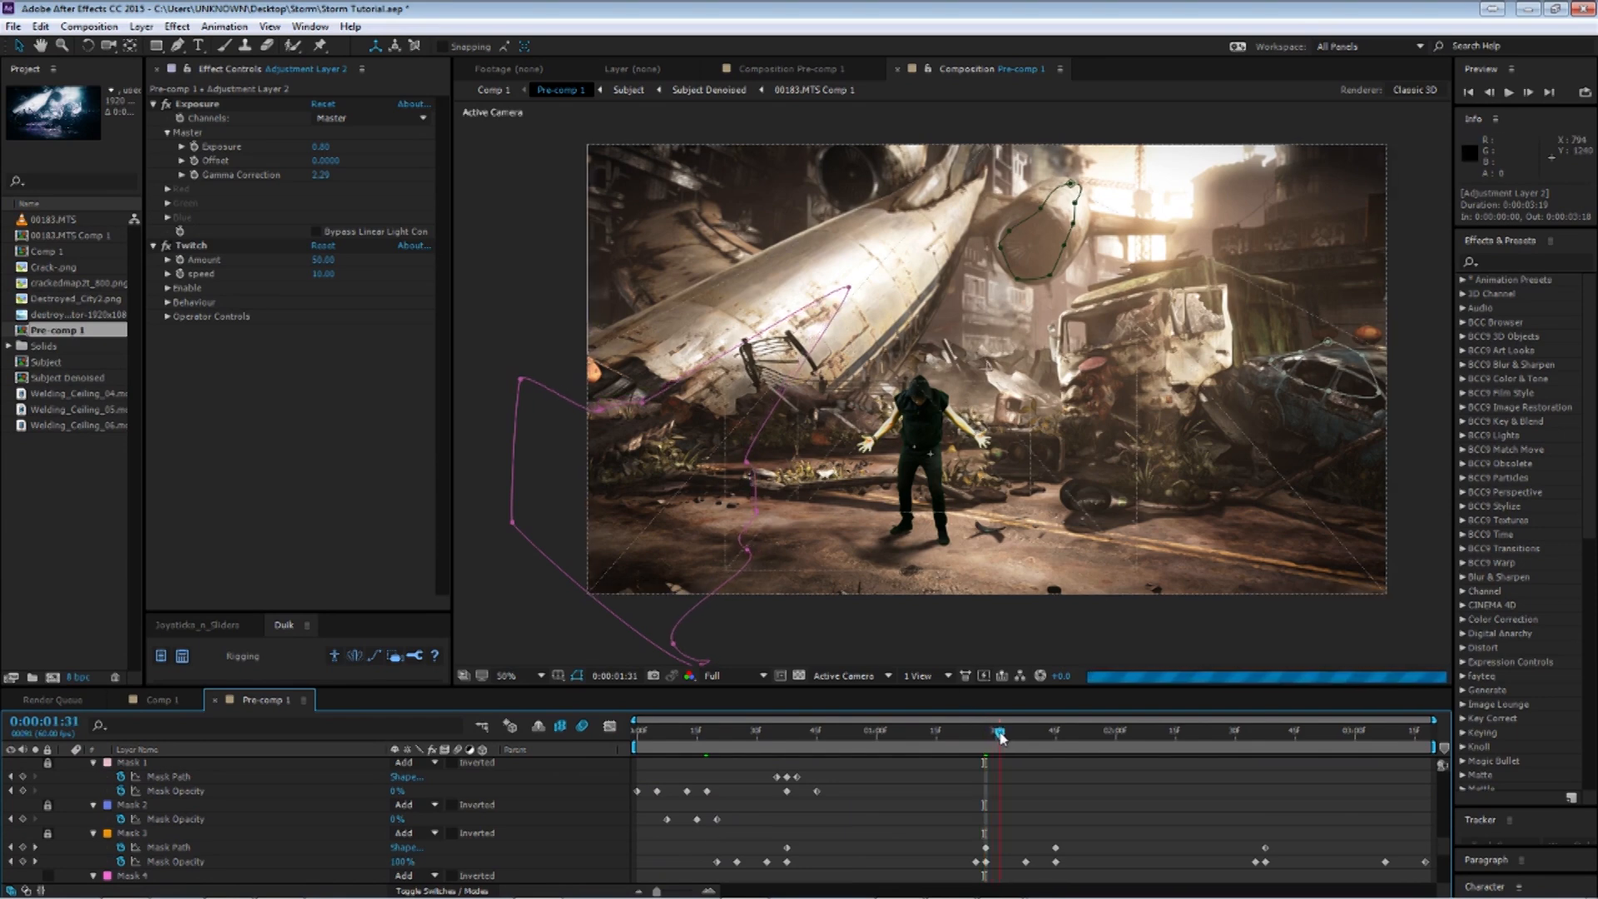
scroll(458, 818, "up", 2)
left_click(65, 791)
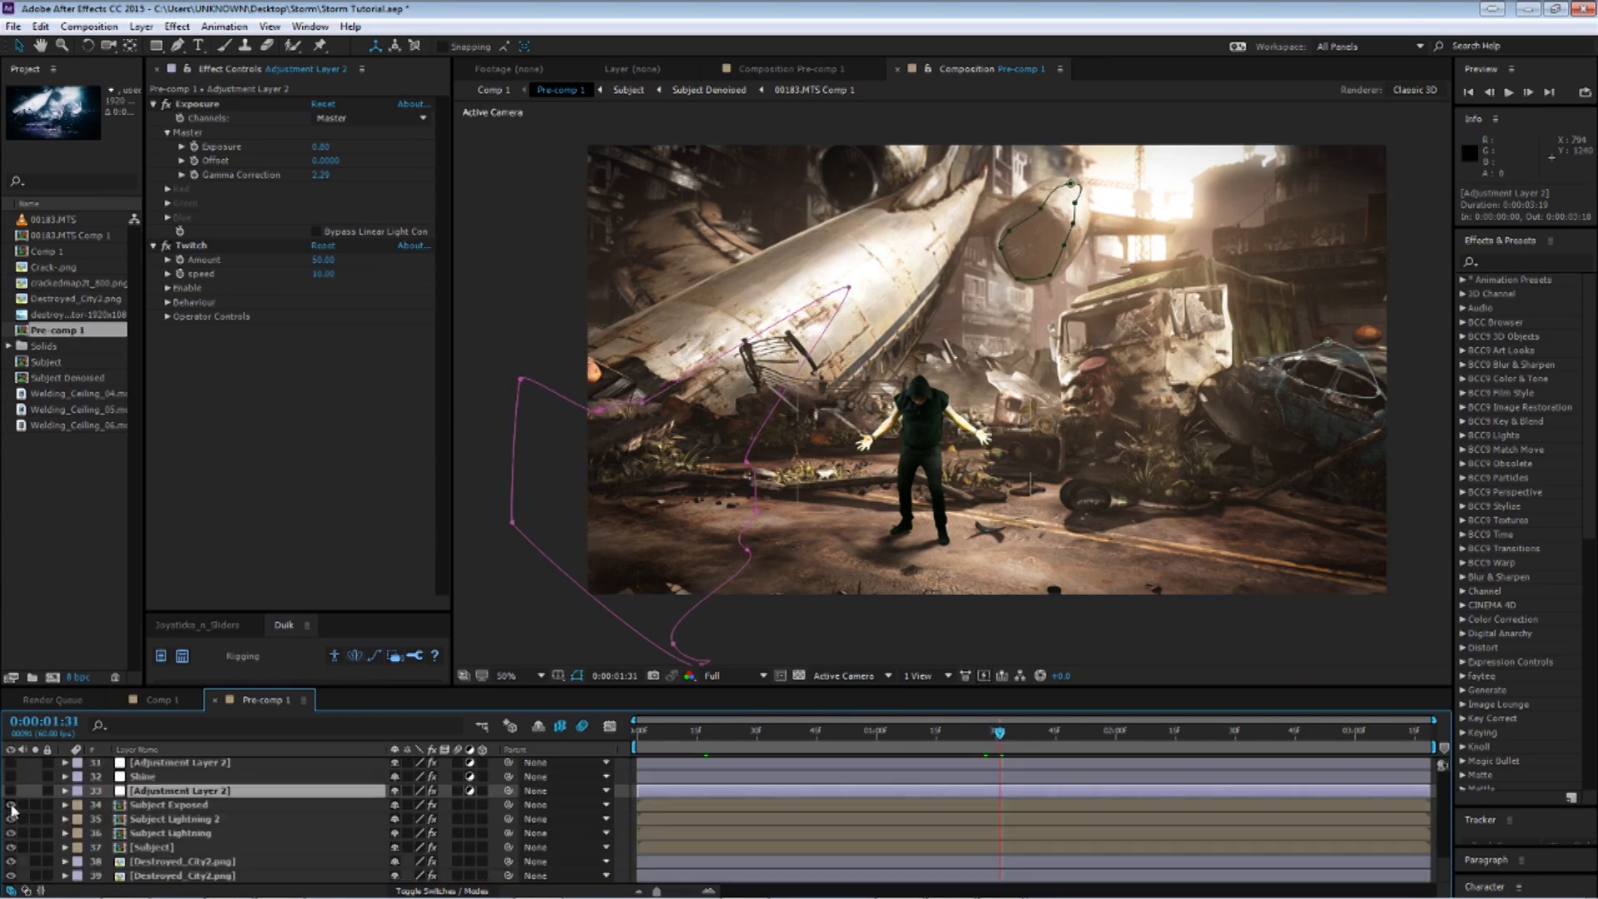
Step through Adjustment Layer 2's mask opacity keyframes at frames 0:56, 0:38 and 0:14, then collapse it.
left_click(220, 791)
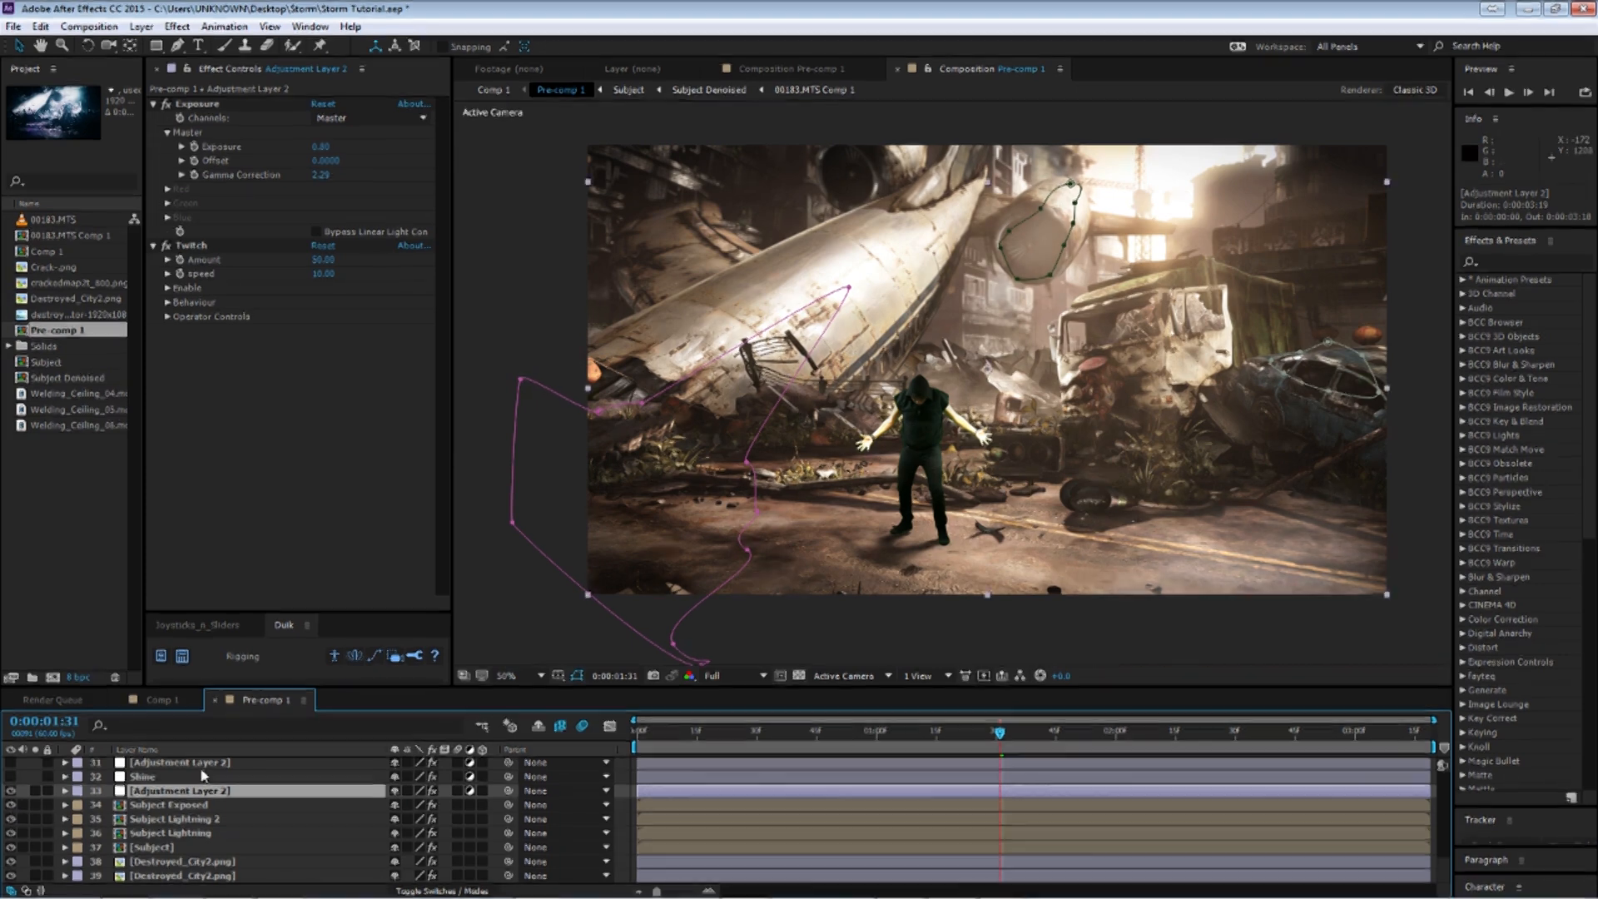
left_click(862, 741)
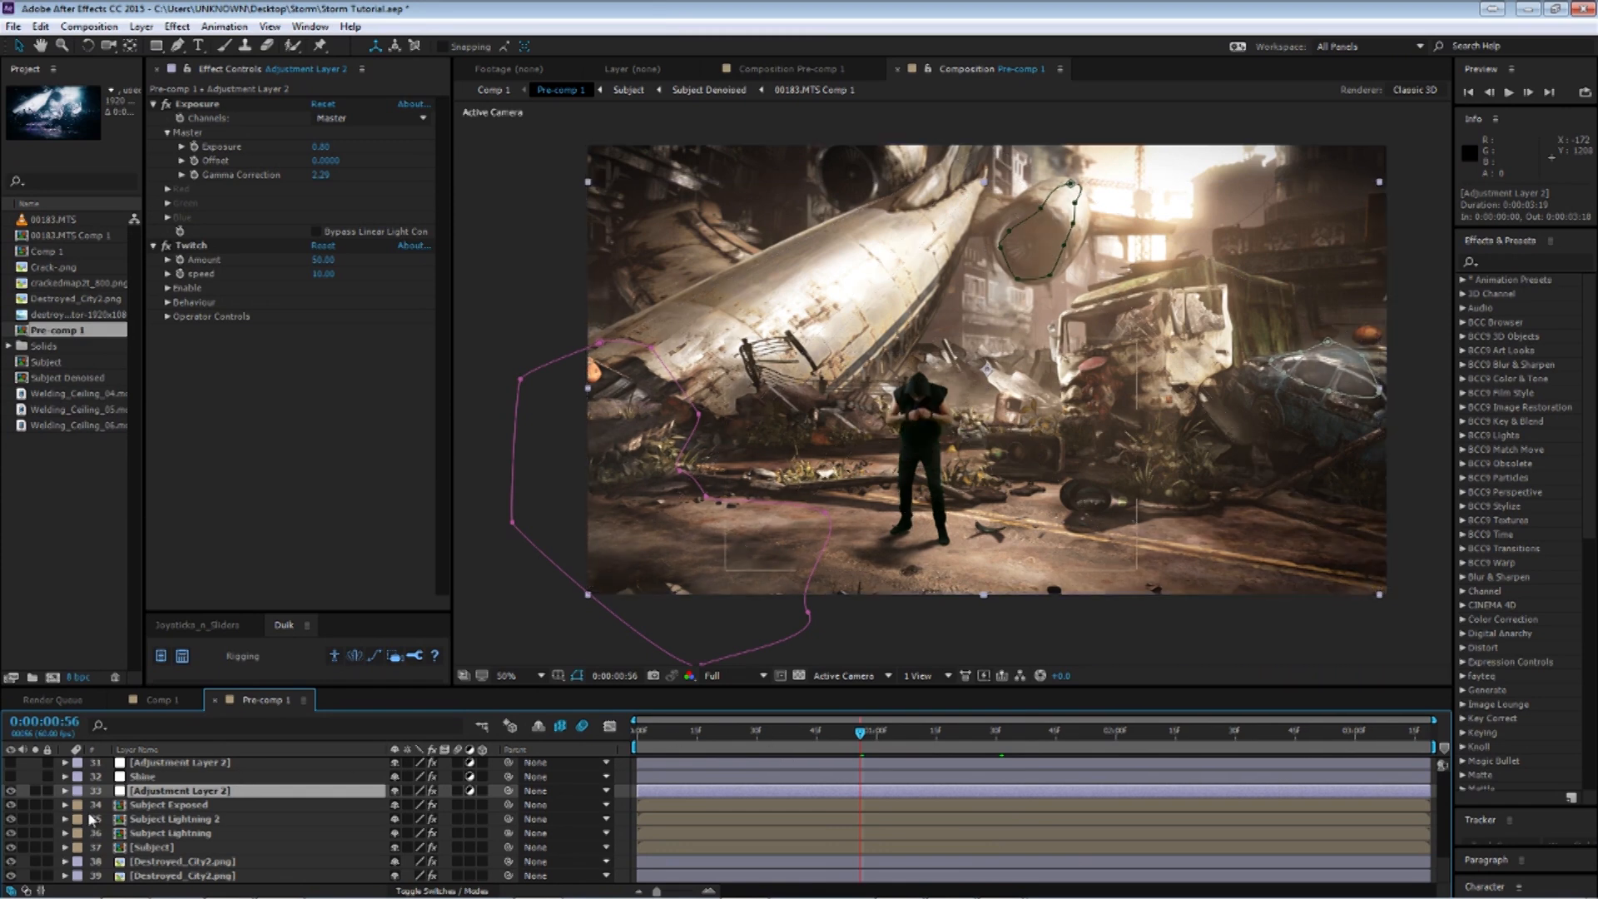
key("u")
left_click(789, 732)
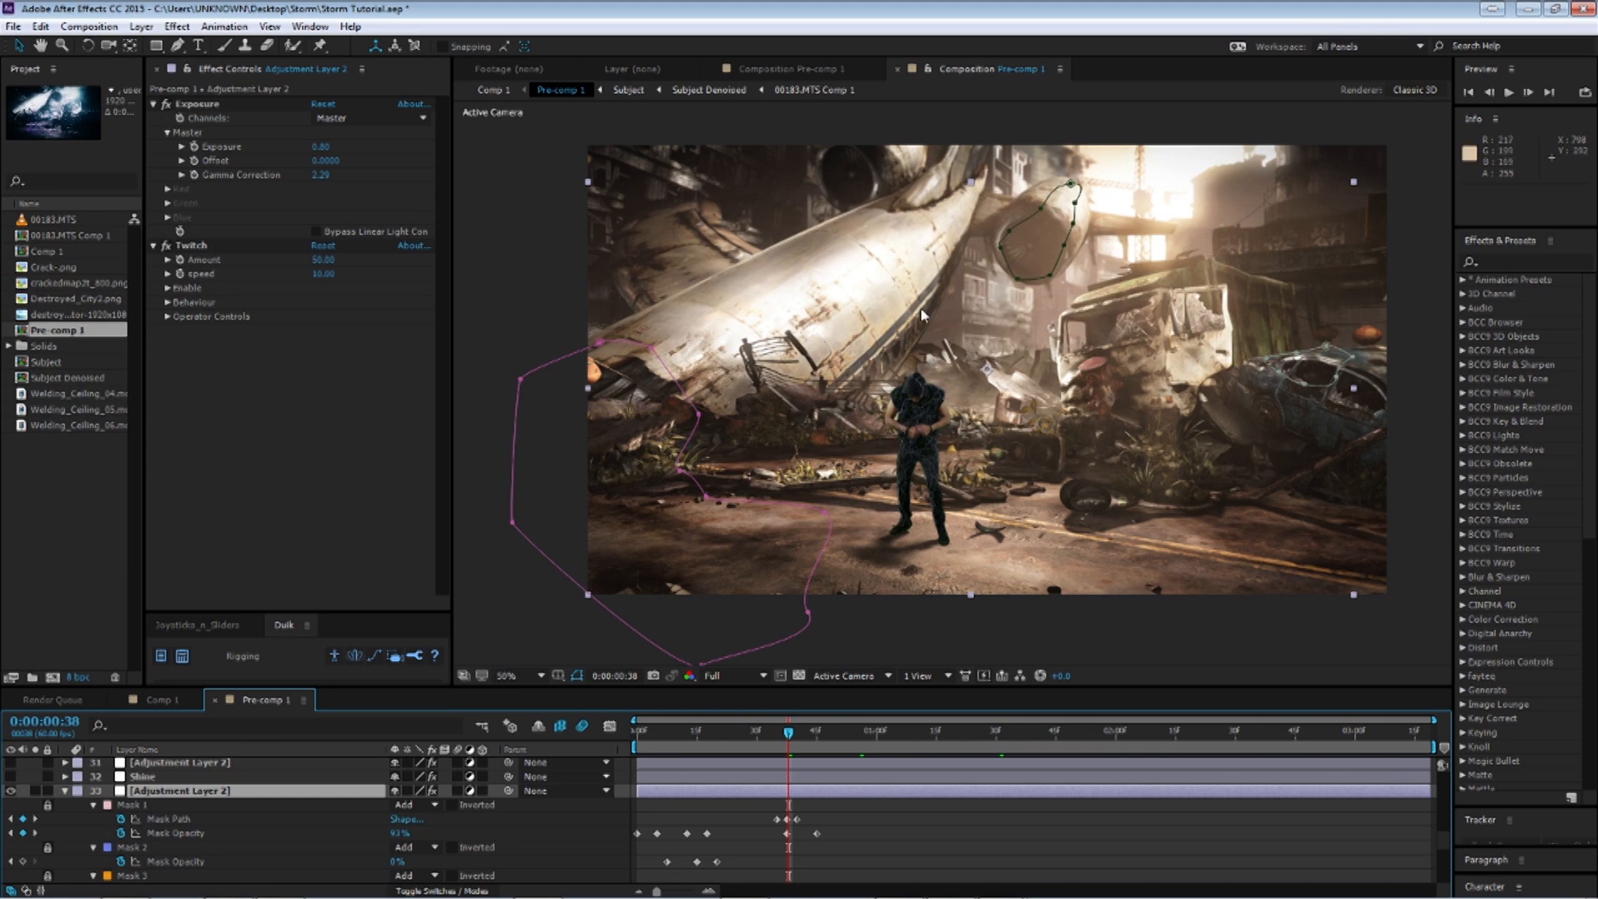
left_click(692, 737)
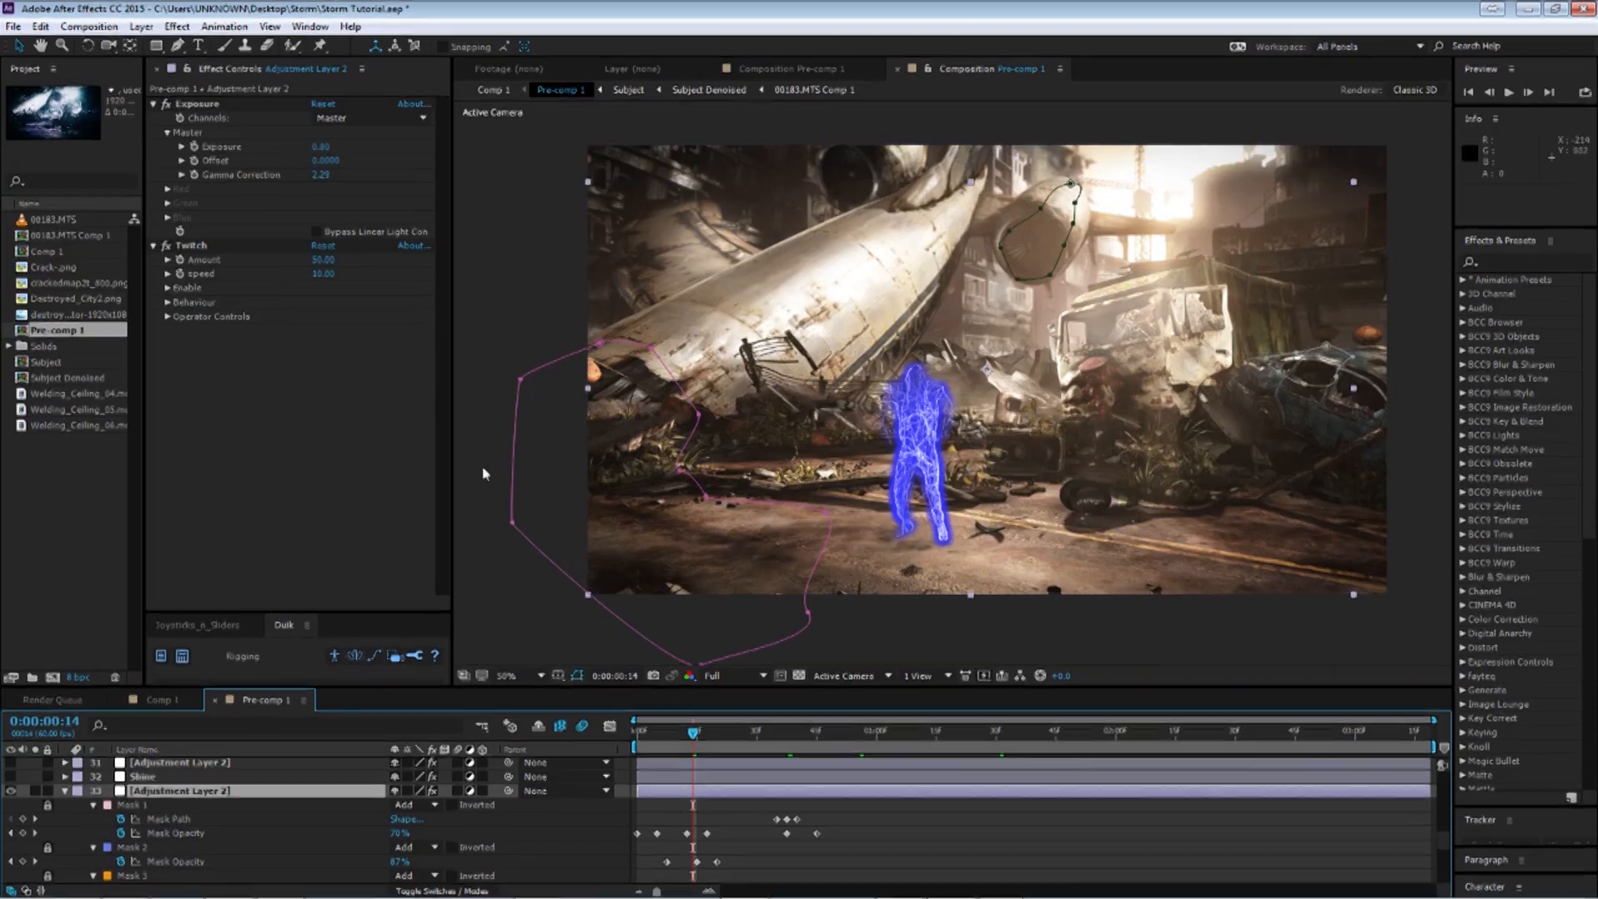
left_click(66, 791)
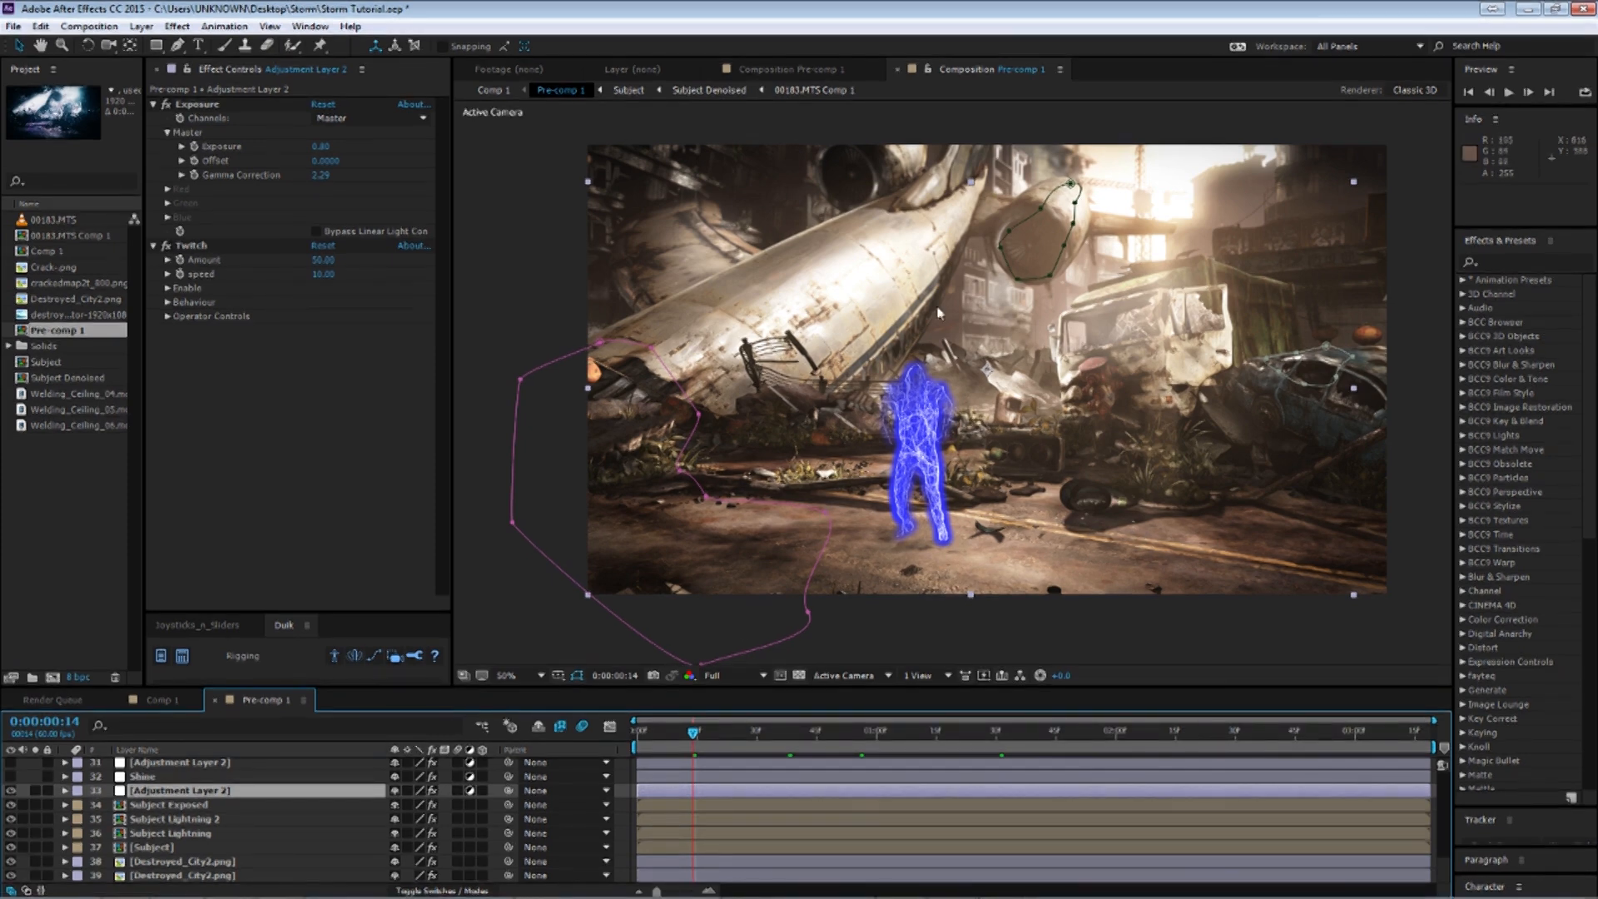
Select the Shine layer's Optical Flares effect, nudge and undo the flare position, and expand its Flicker options.
left_click(170, 779)
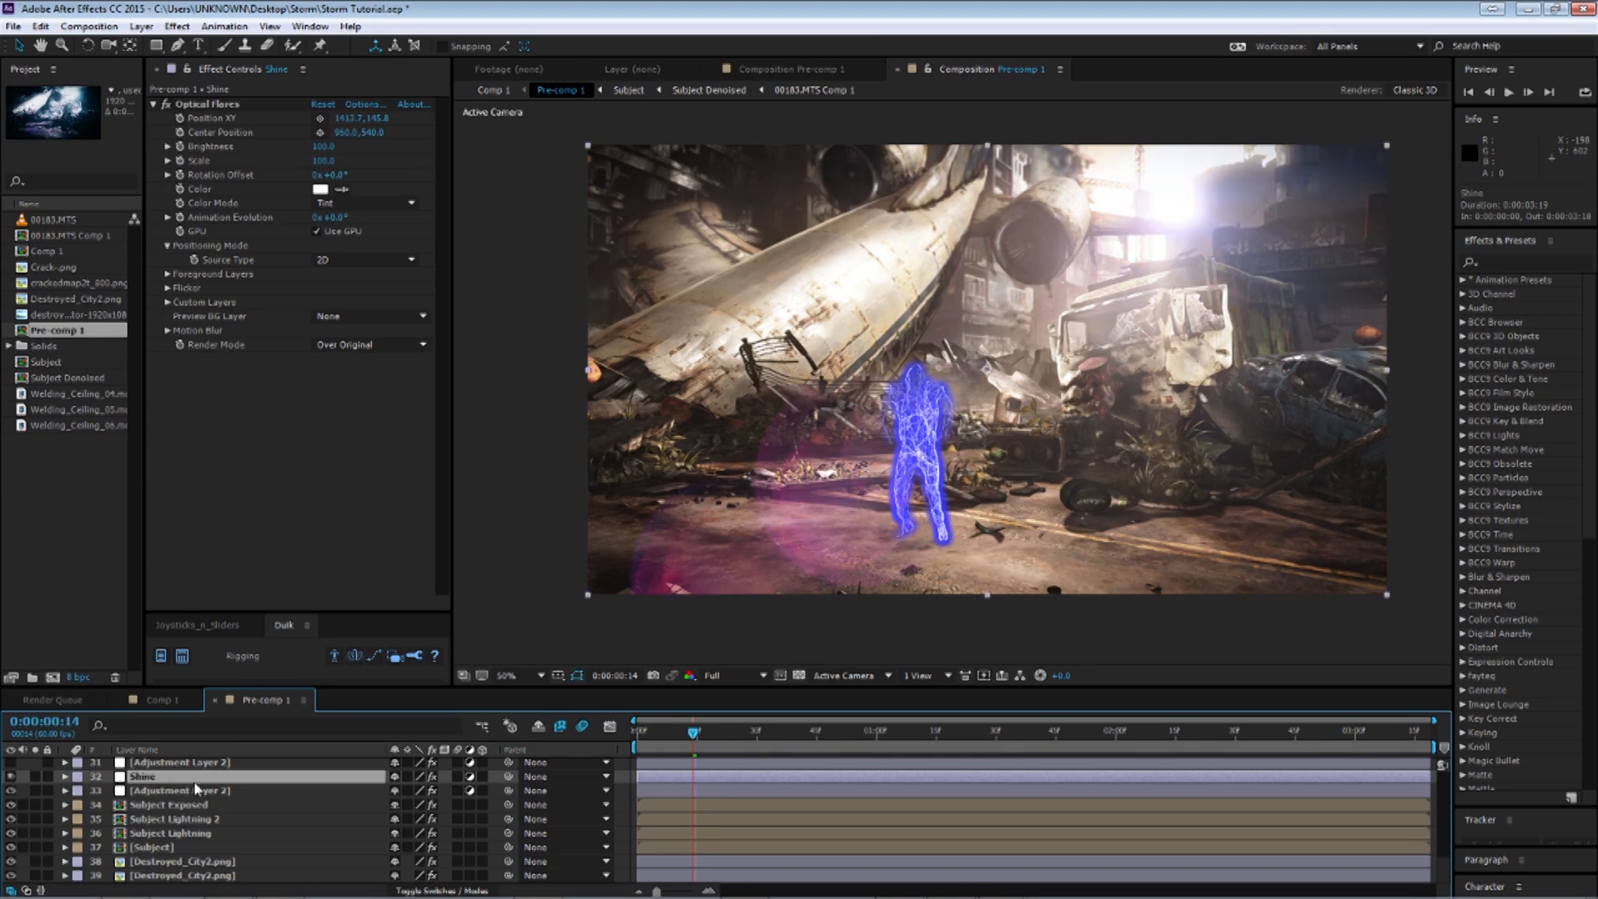
left_click(210, 105)
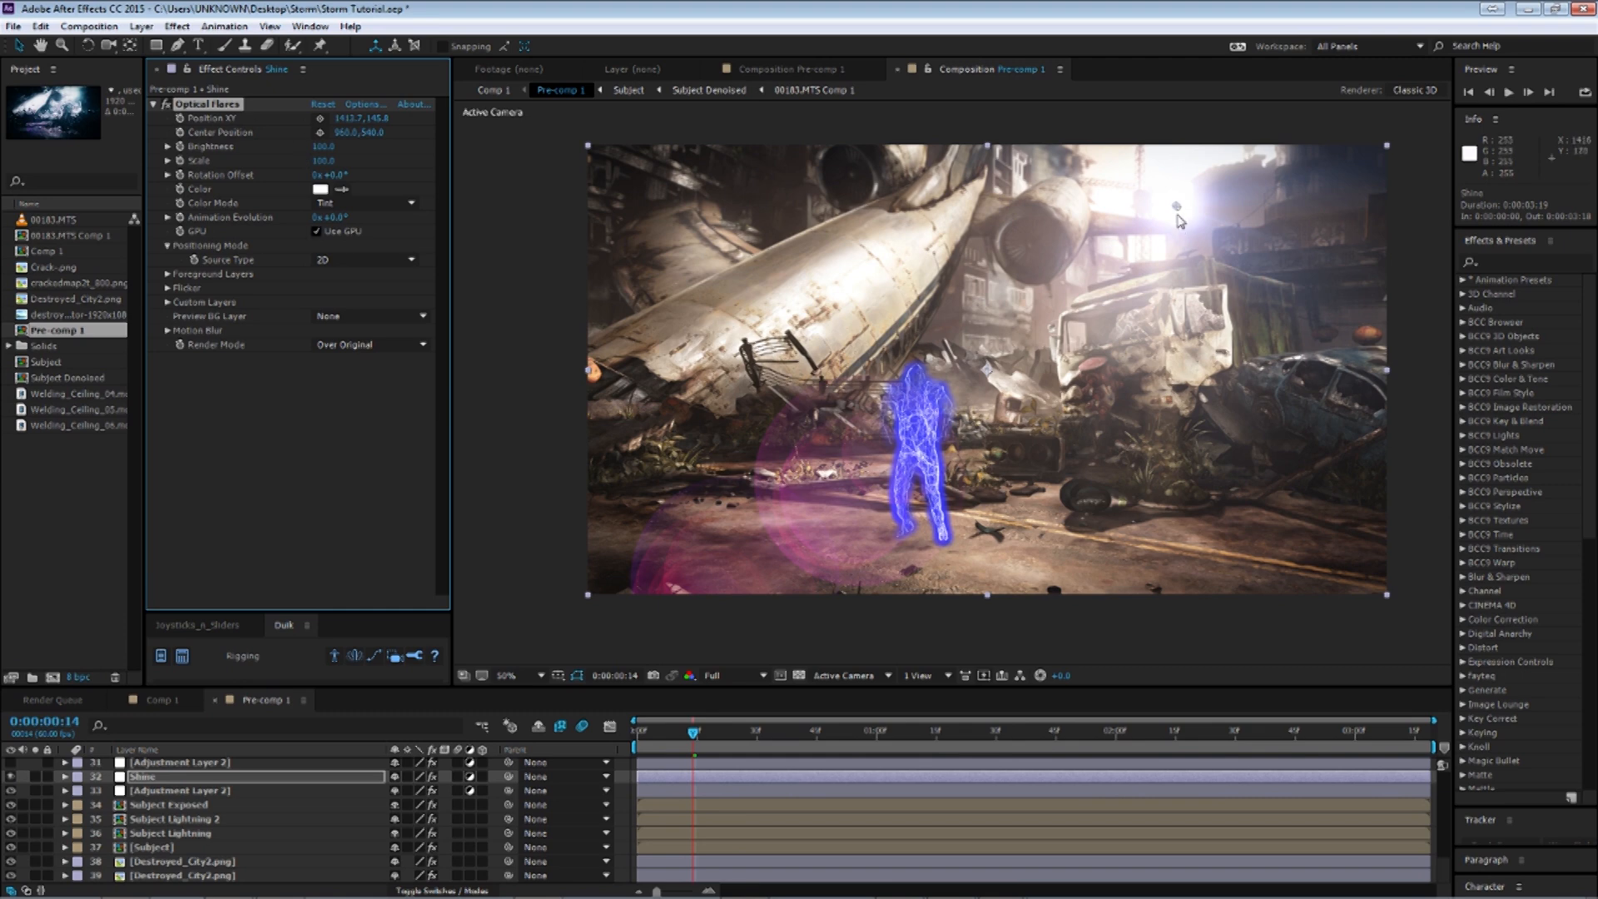
left_click_drag(1178, 209, 1178, 206)
key("ctrl+z")
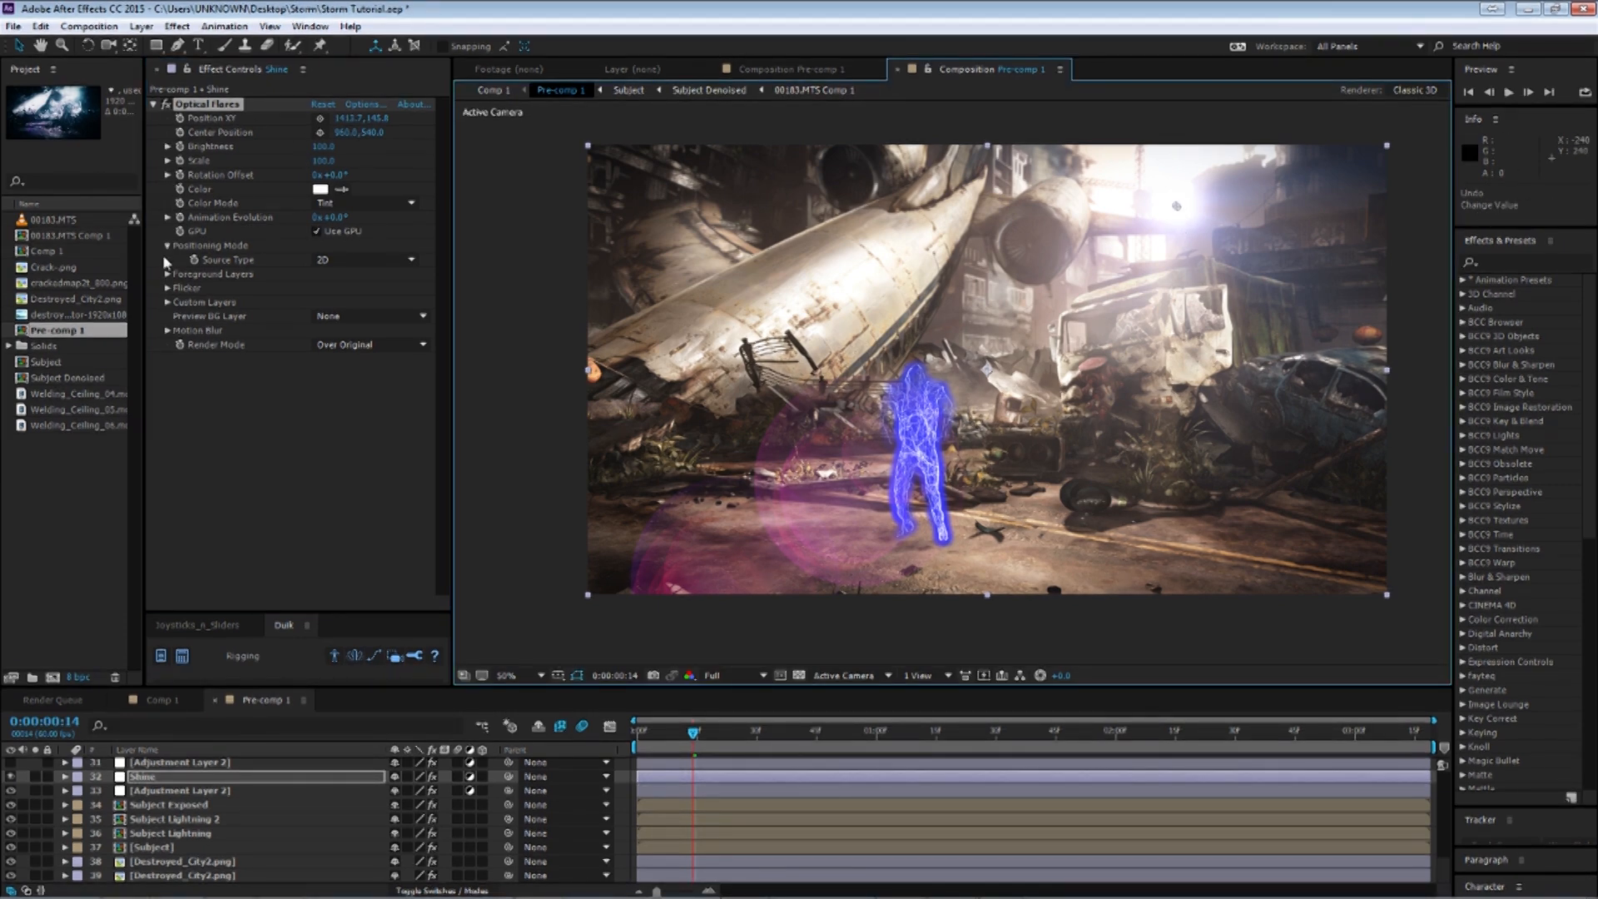
left_click(168, 288)
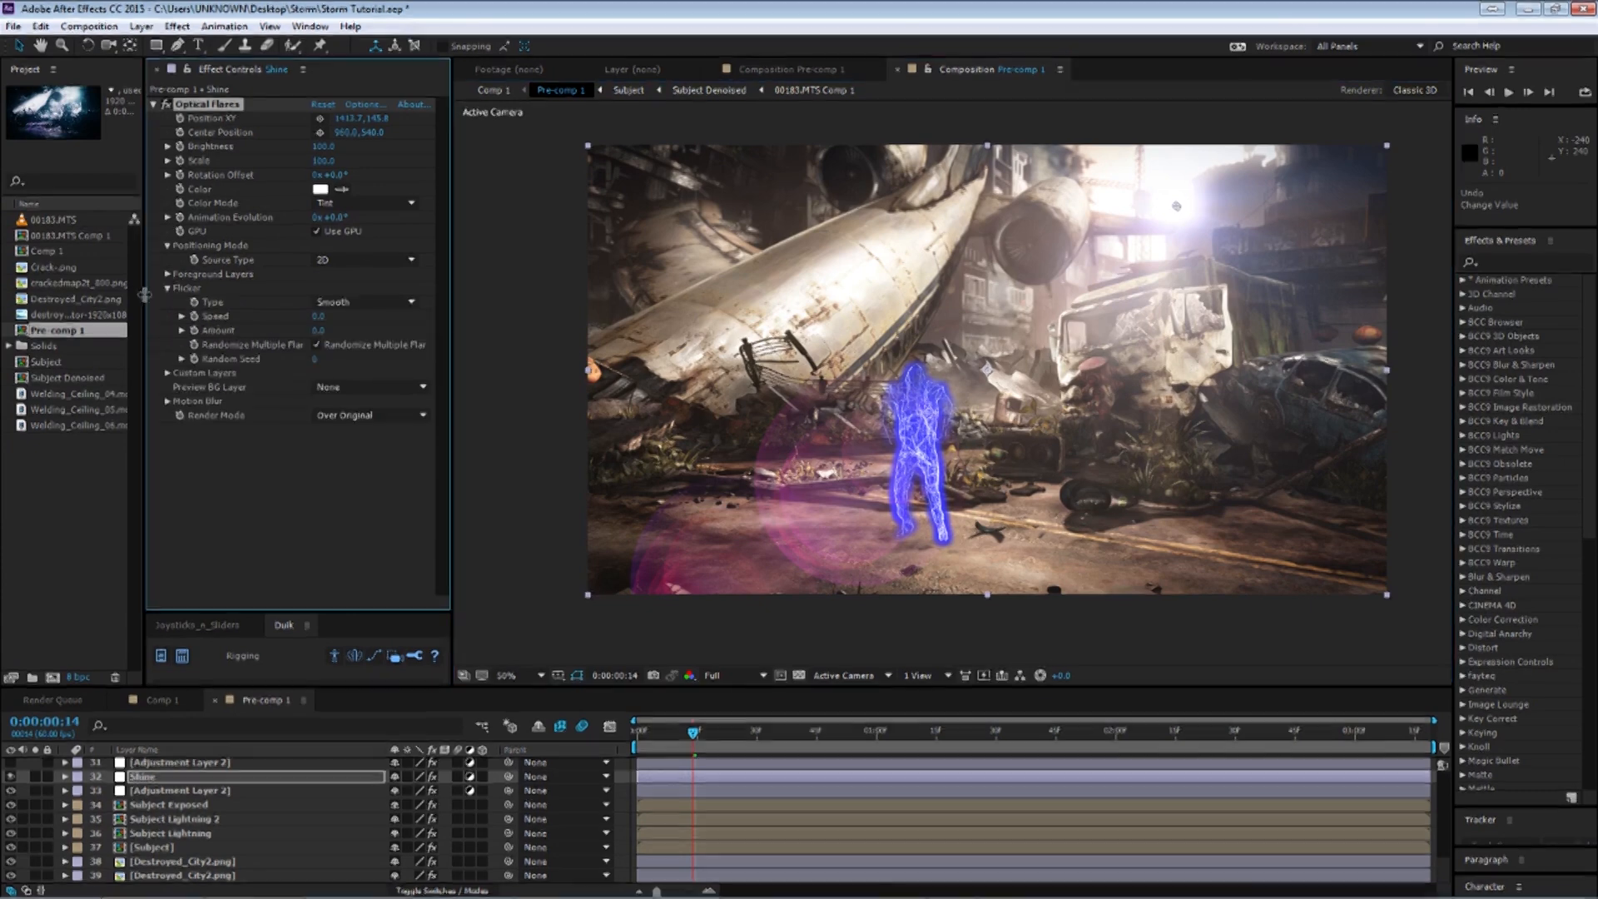
Collapse the Optical Flares options, then try raising Adjustment Layer 2's opacity to 100% and undo it.
left_click(168, 288)
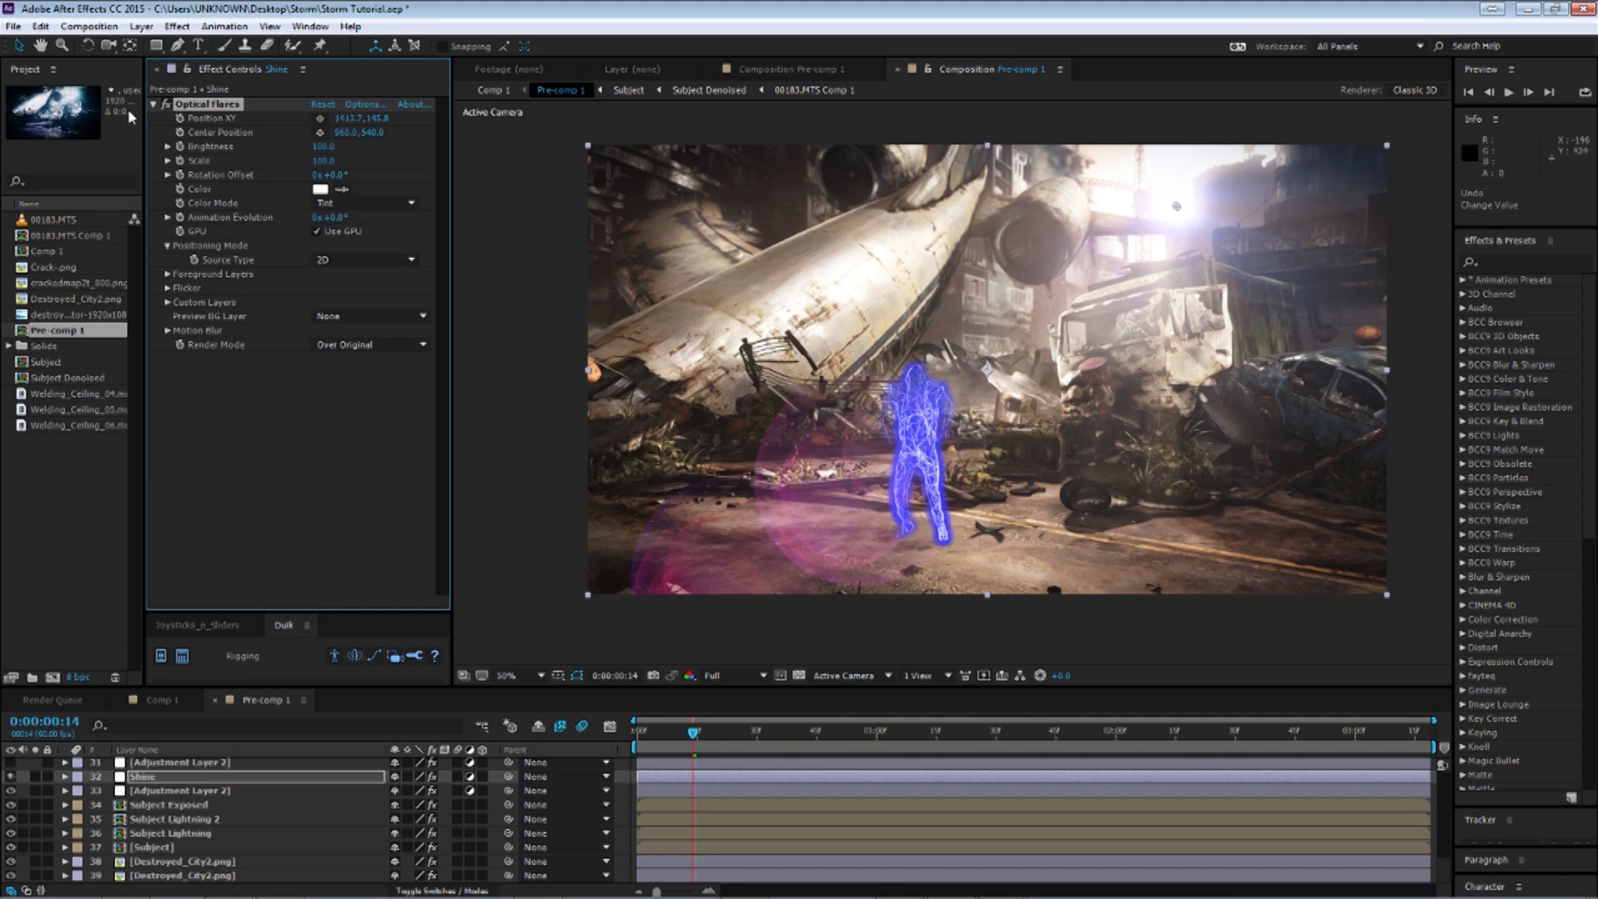
left_click(154, 105)
left_click(105, 764)
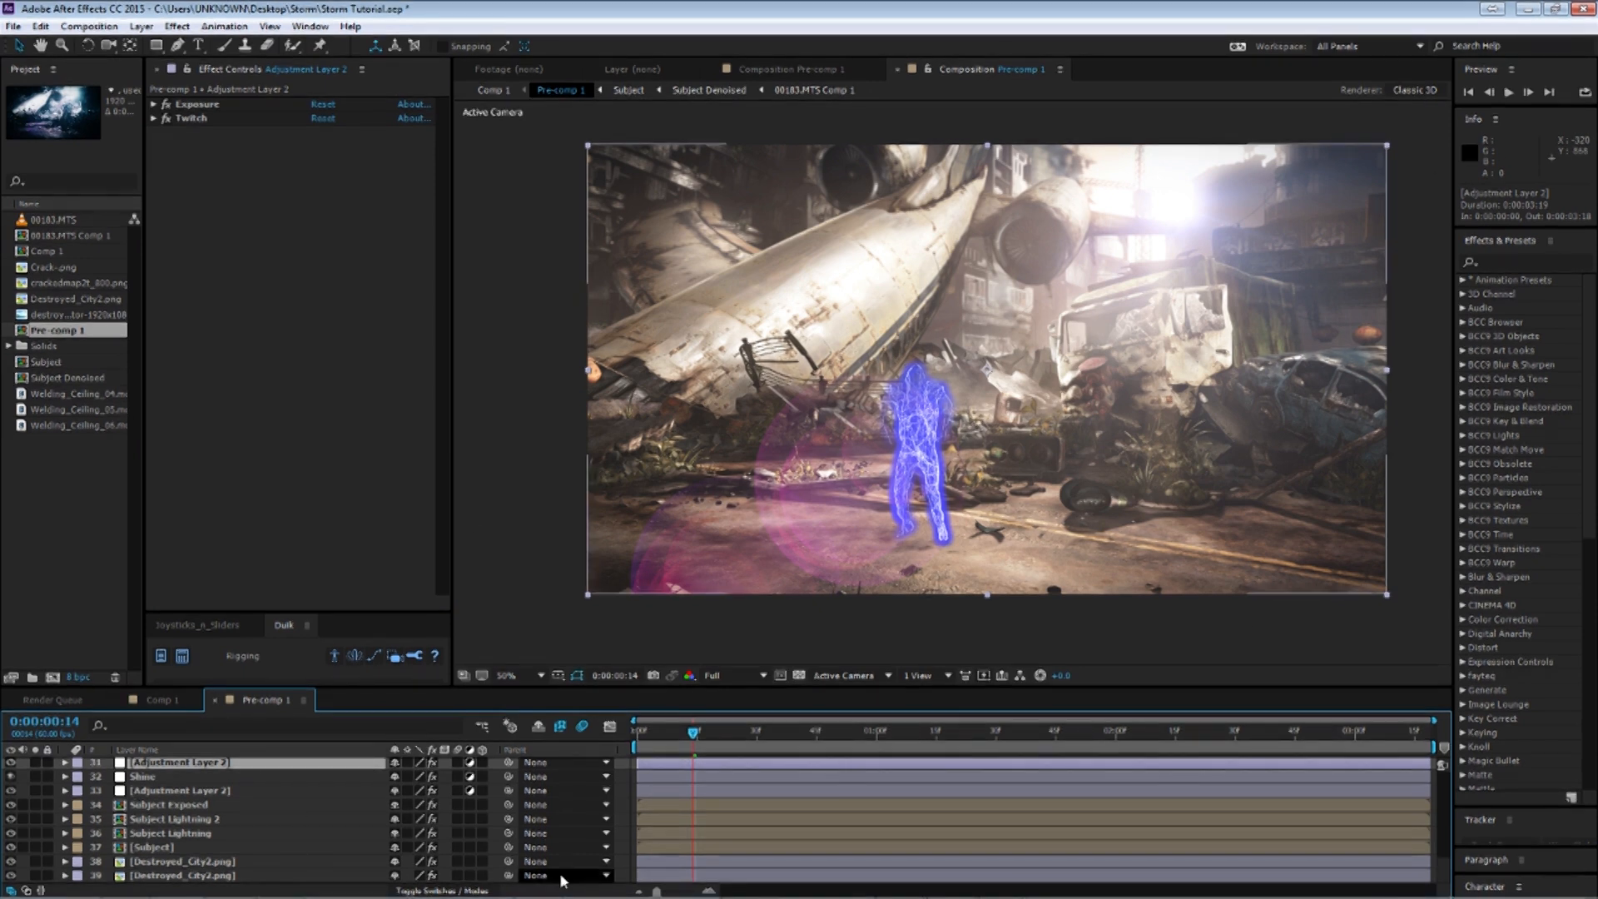
key("t")
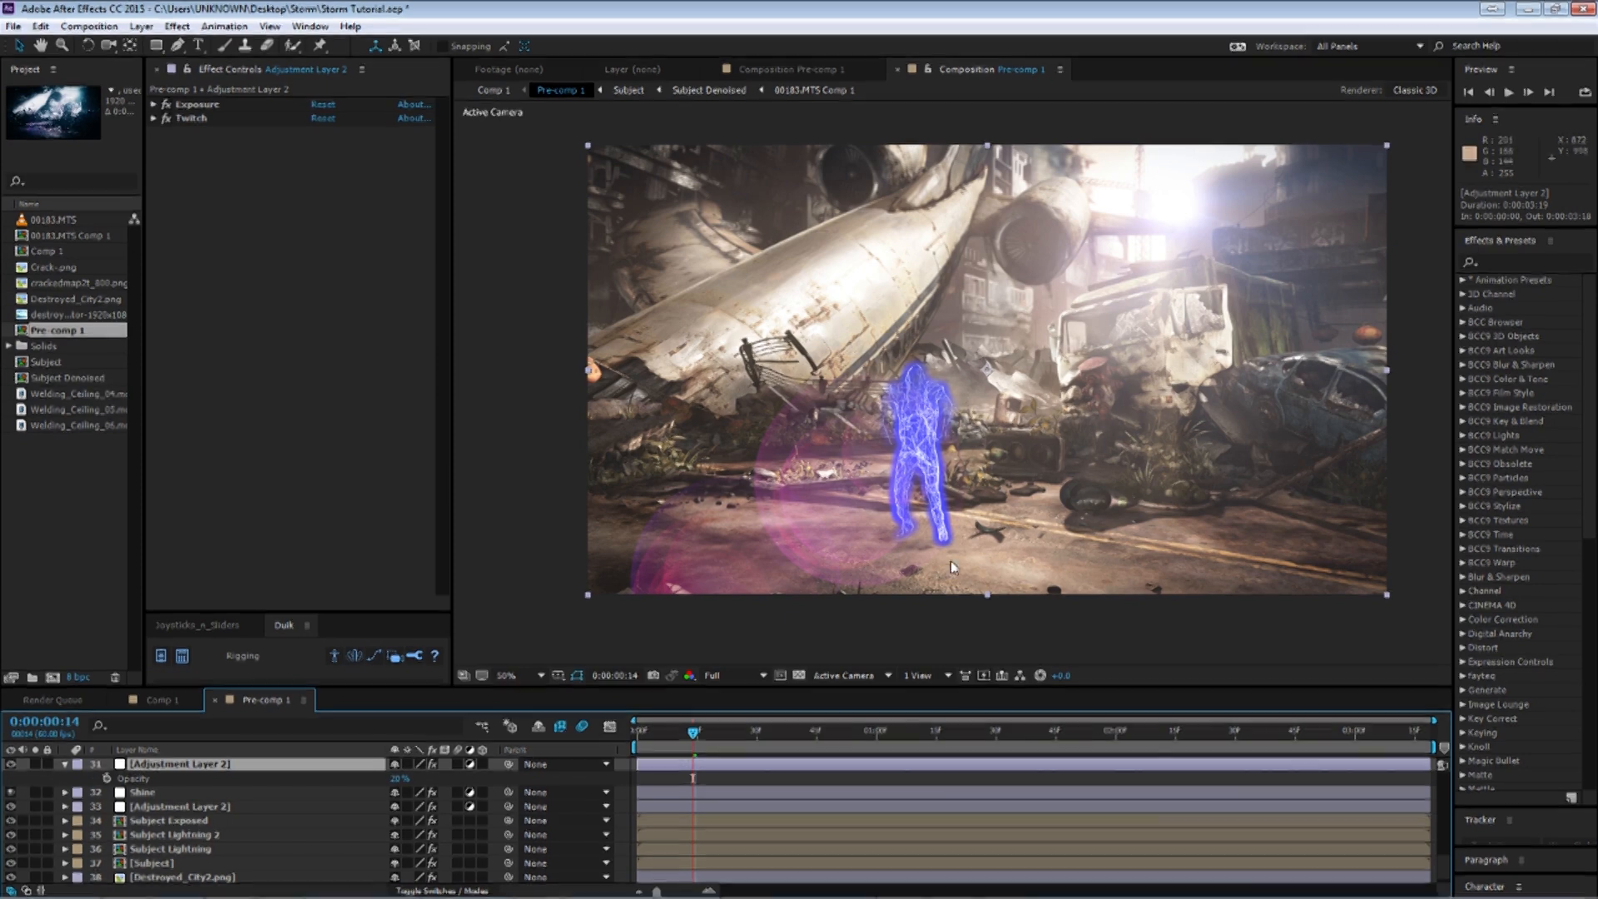
left_click_drag(397, 781, 982, 781)
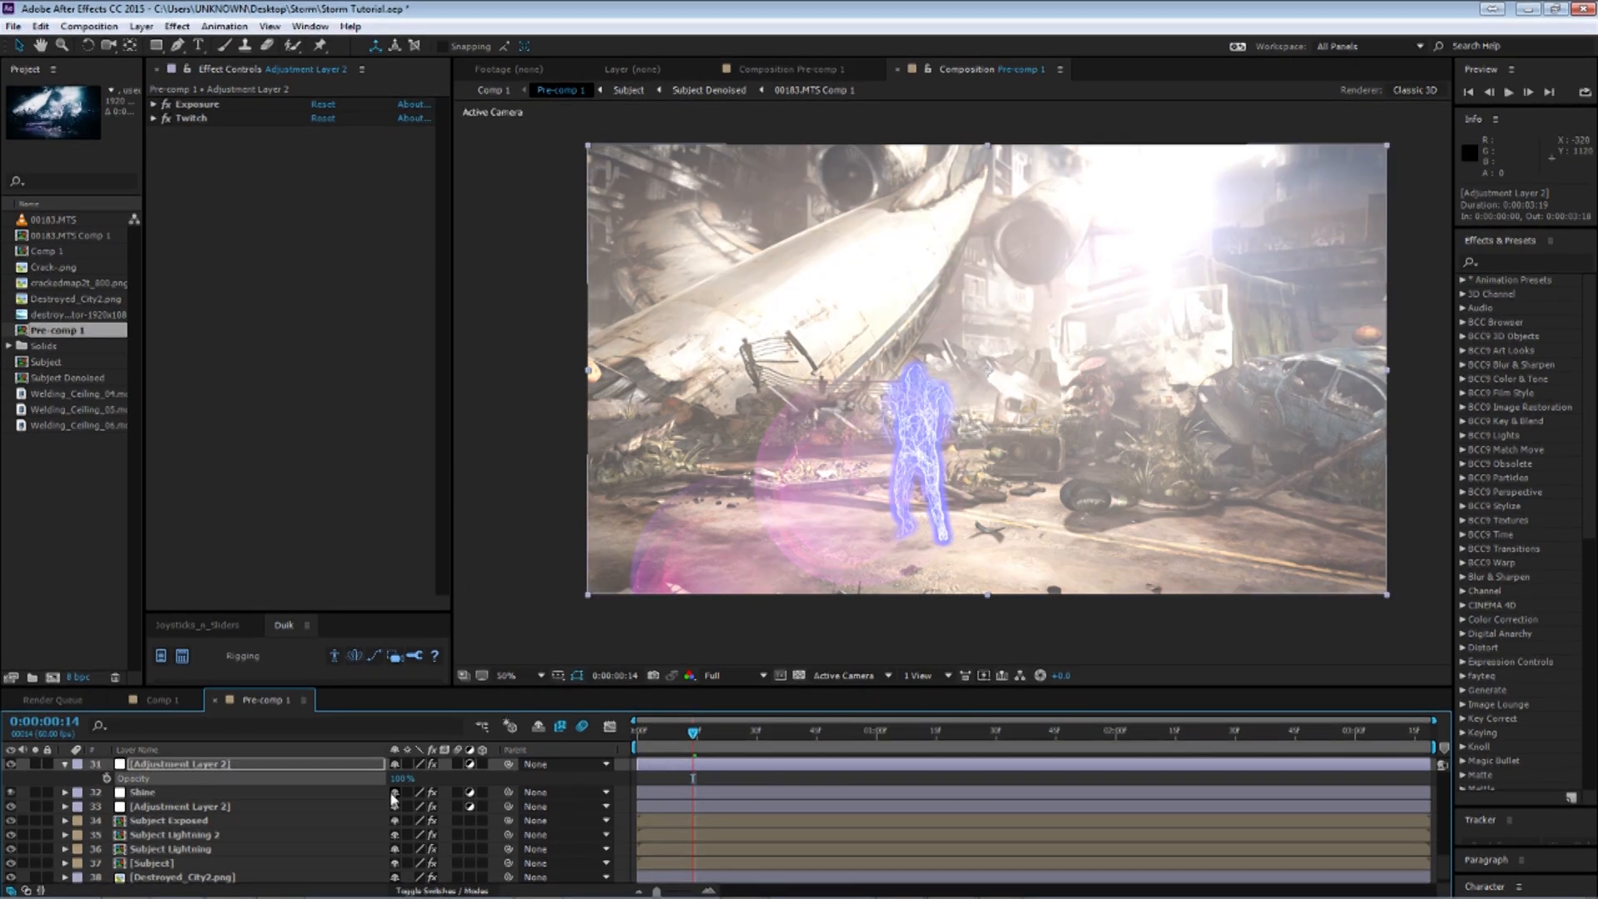
key("ctrl+z")
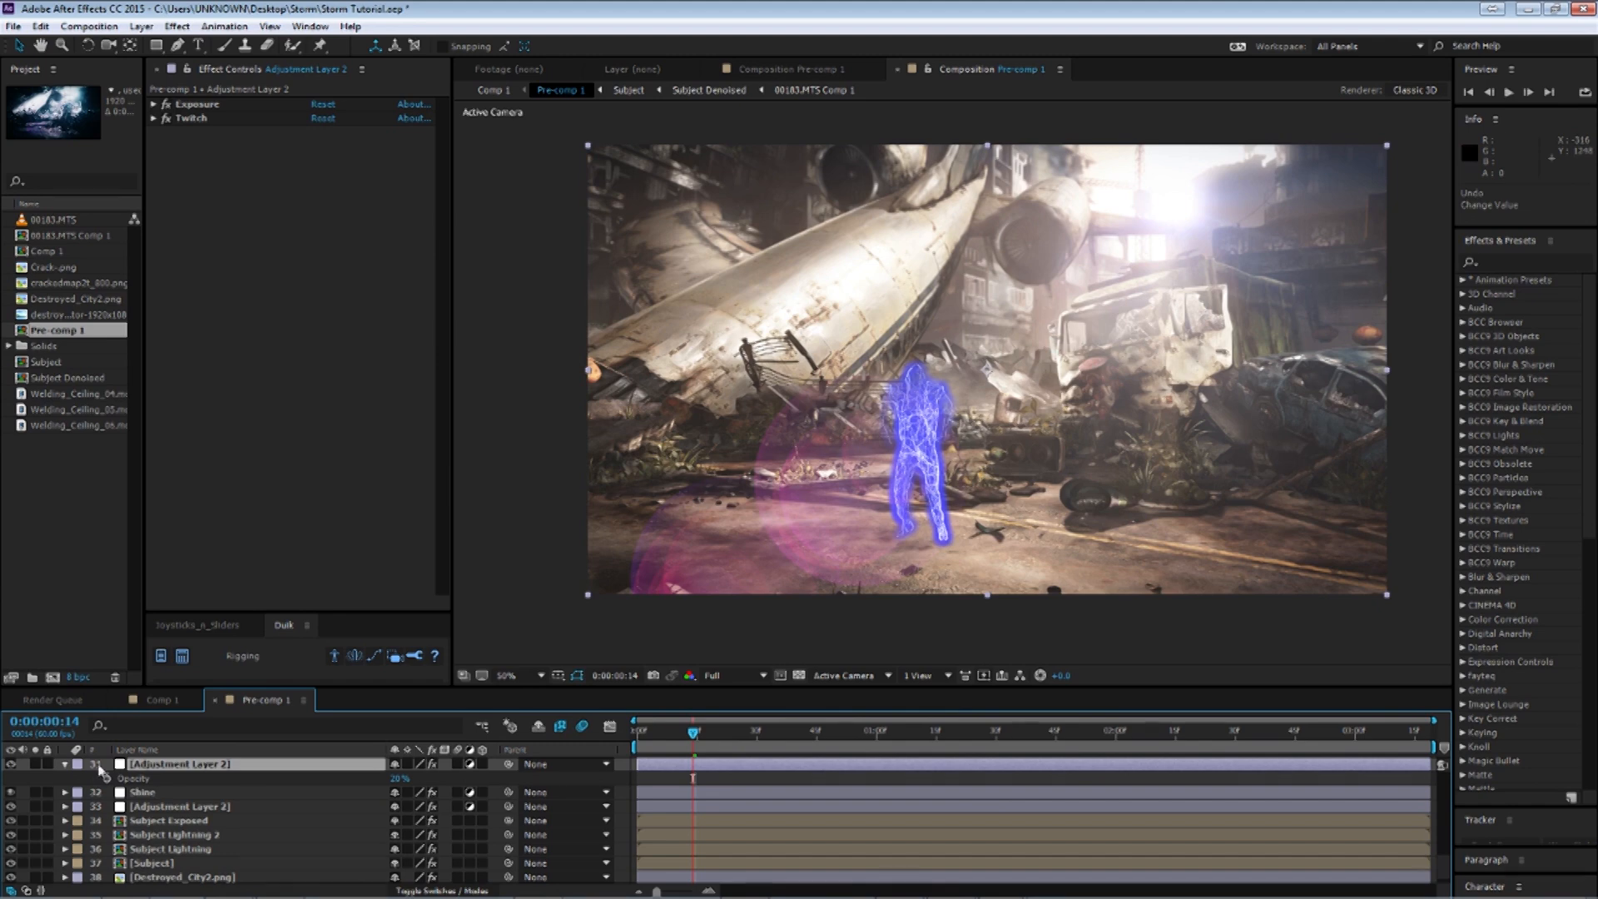
Collapse Adjustment Layer 2, turn on the Lightning Engine layer and reveal its animated keyframes.
left_click(64, 763)
scroll(155, 799, "up", 2)
left_click(155, 793)
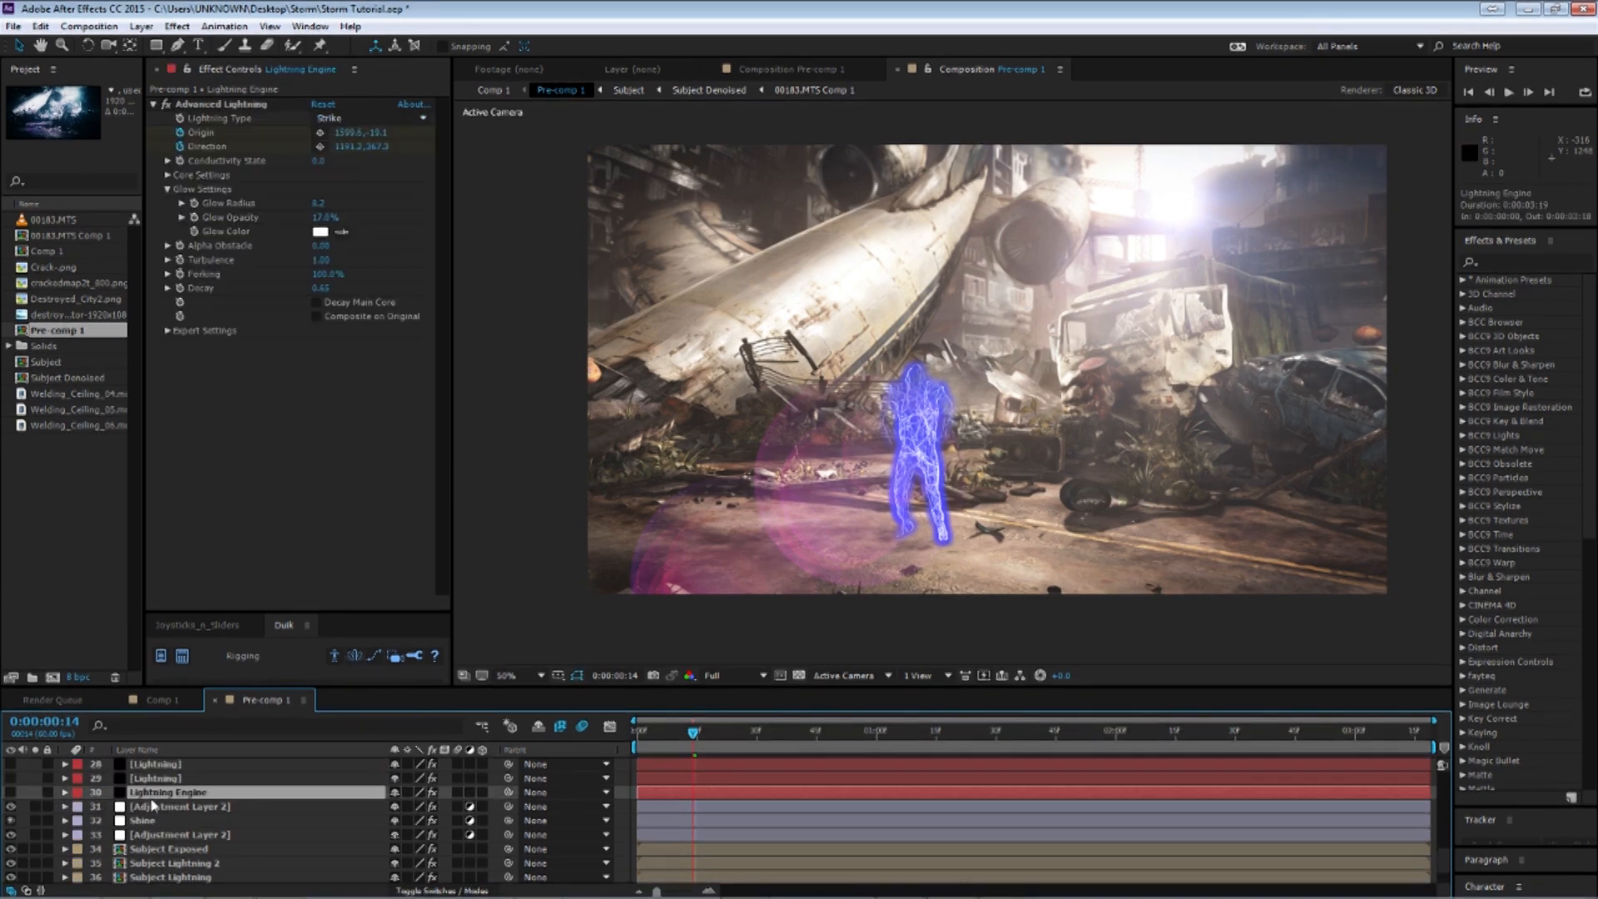
left_click(10, 793)
key("u")
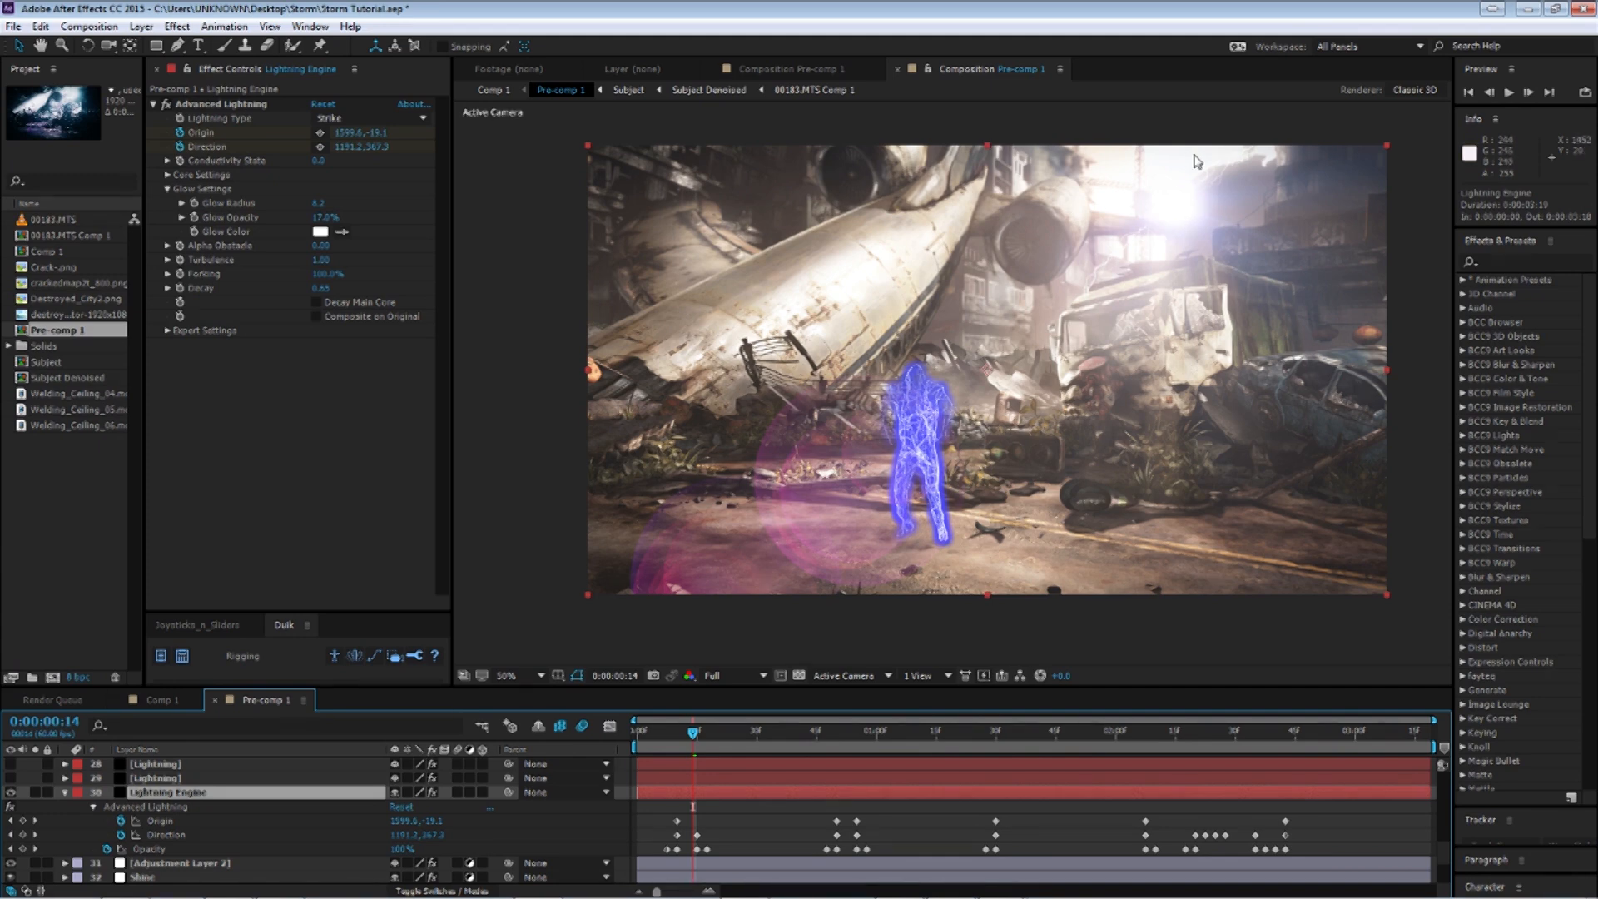
Jump through the Lightning Engine's keyframe times to review each lightning strike in the viewer.
left_click(841, 732)
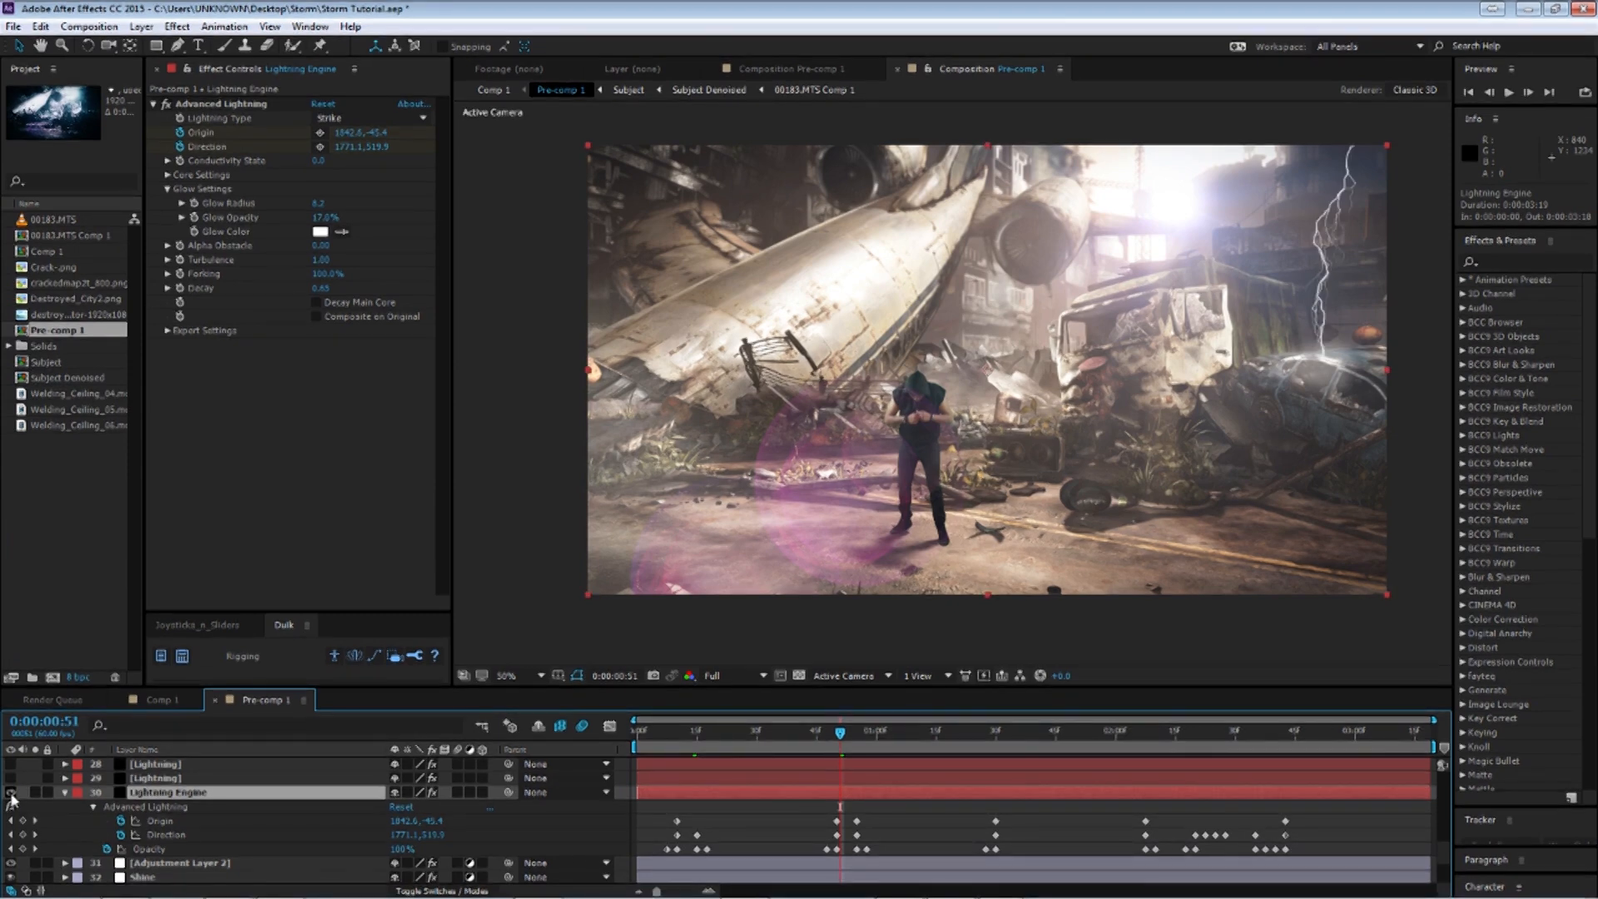
left_click(749, 732)
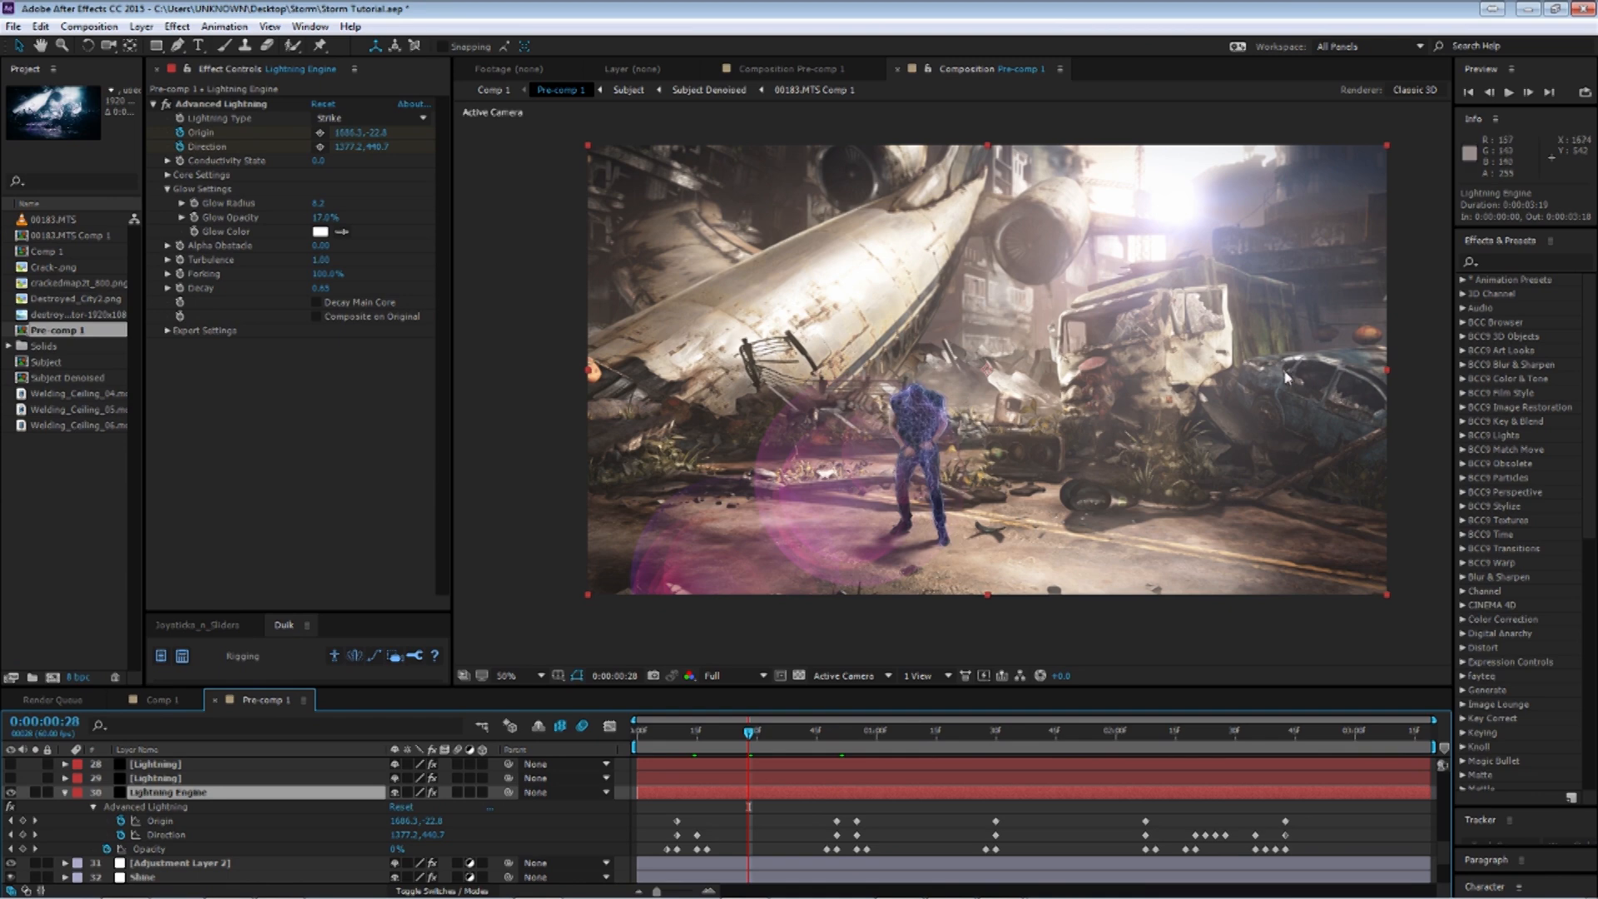
left_click(841, 744)
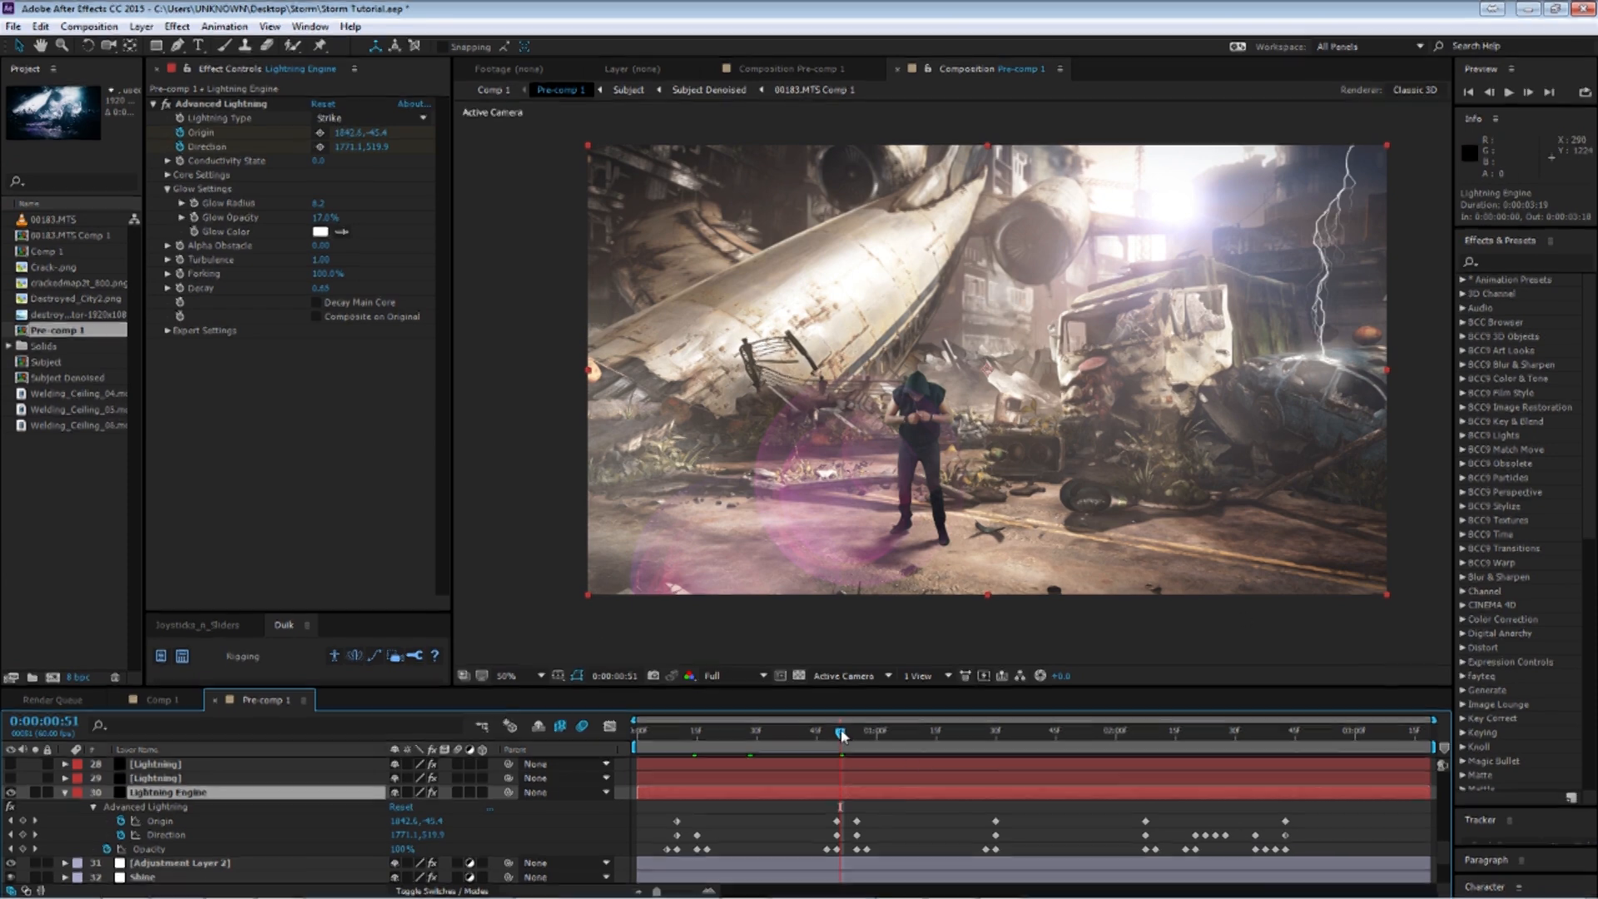
key("Page_Down")
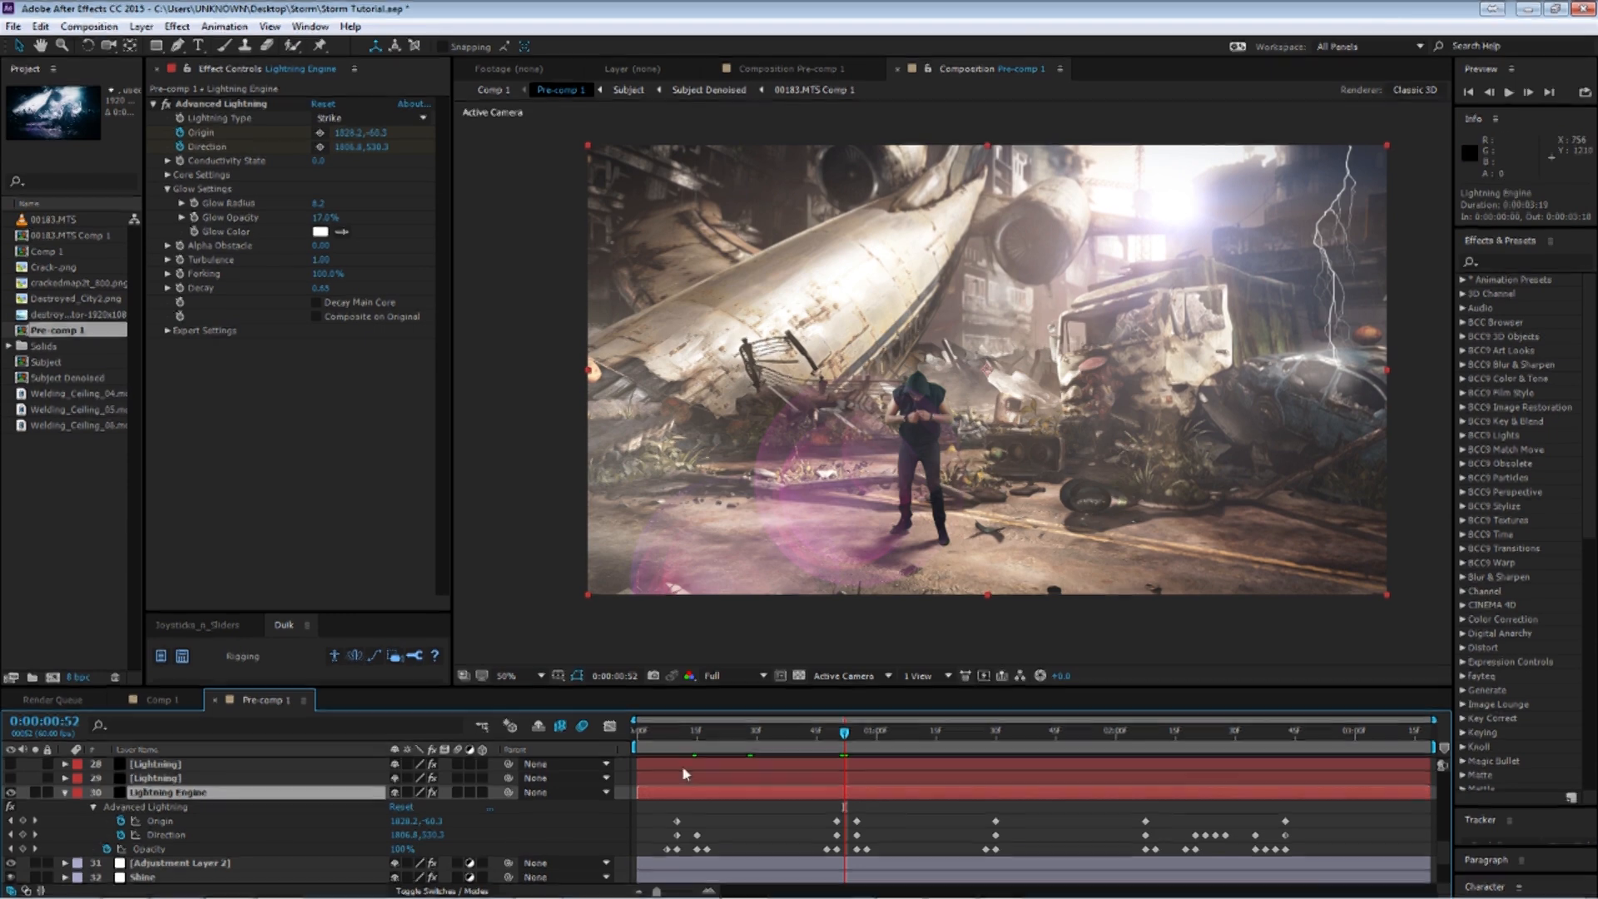
left_click(689, 731)
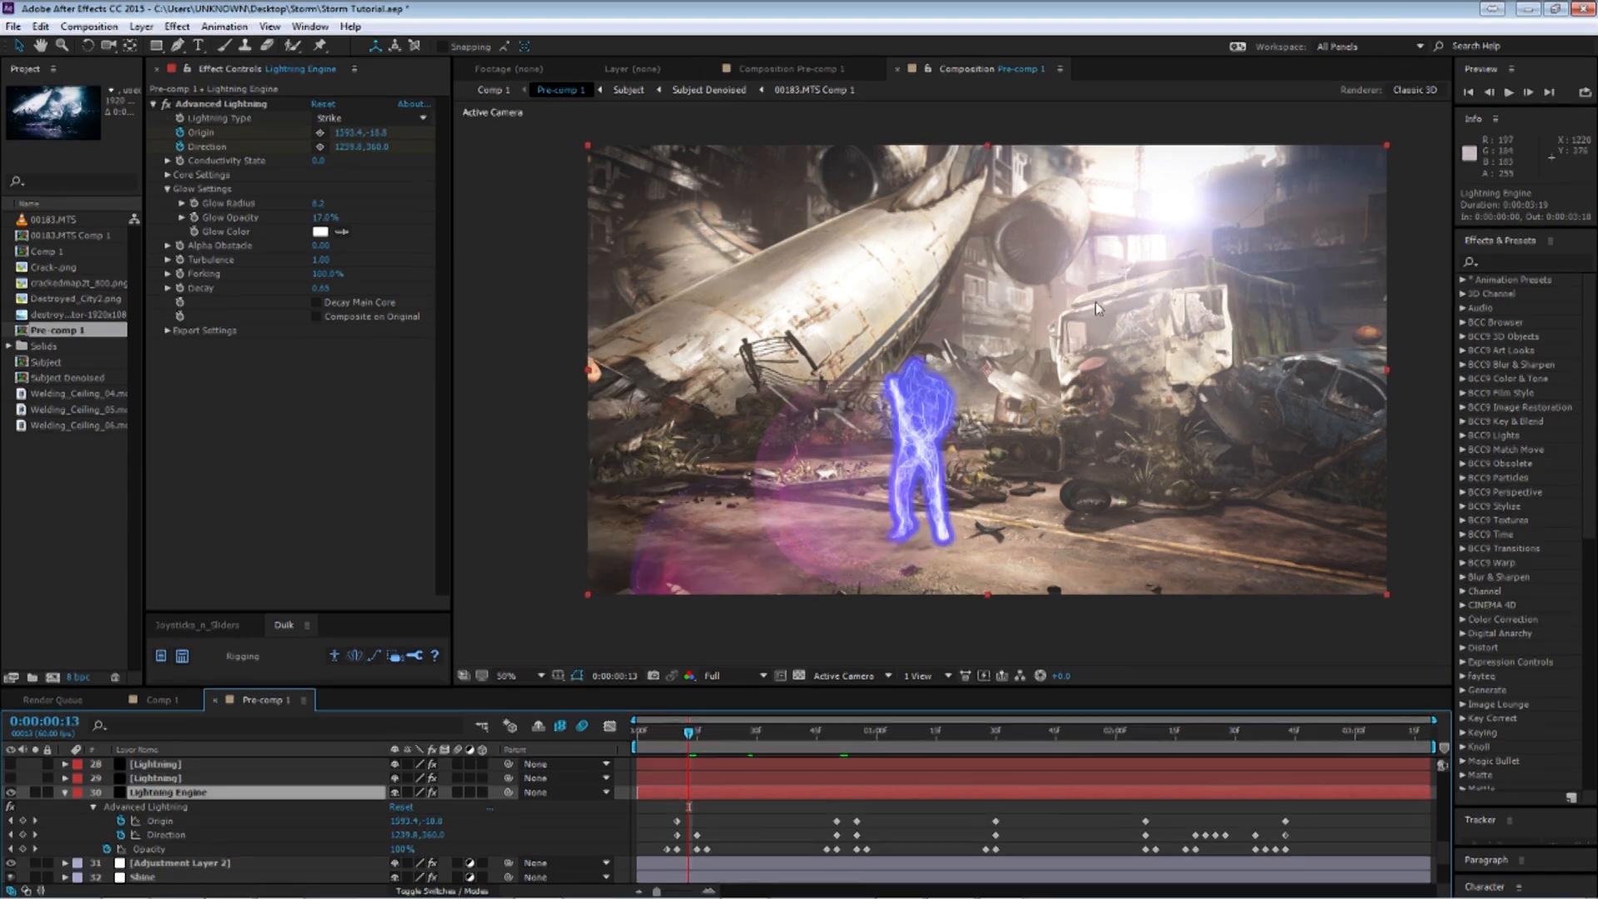
left_click(1093, 733)
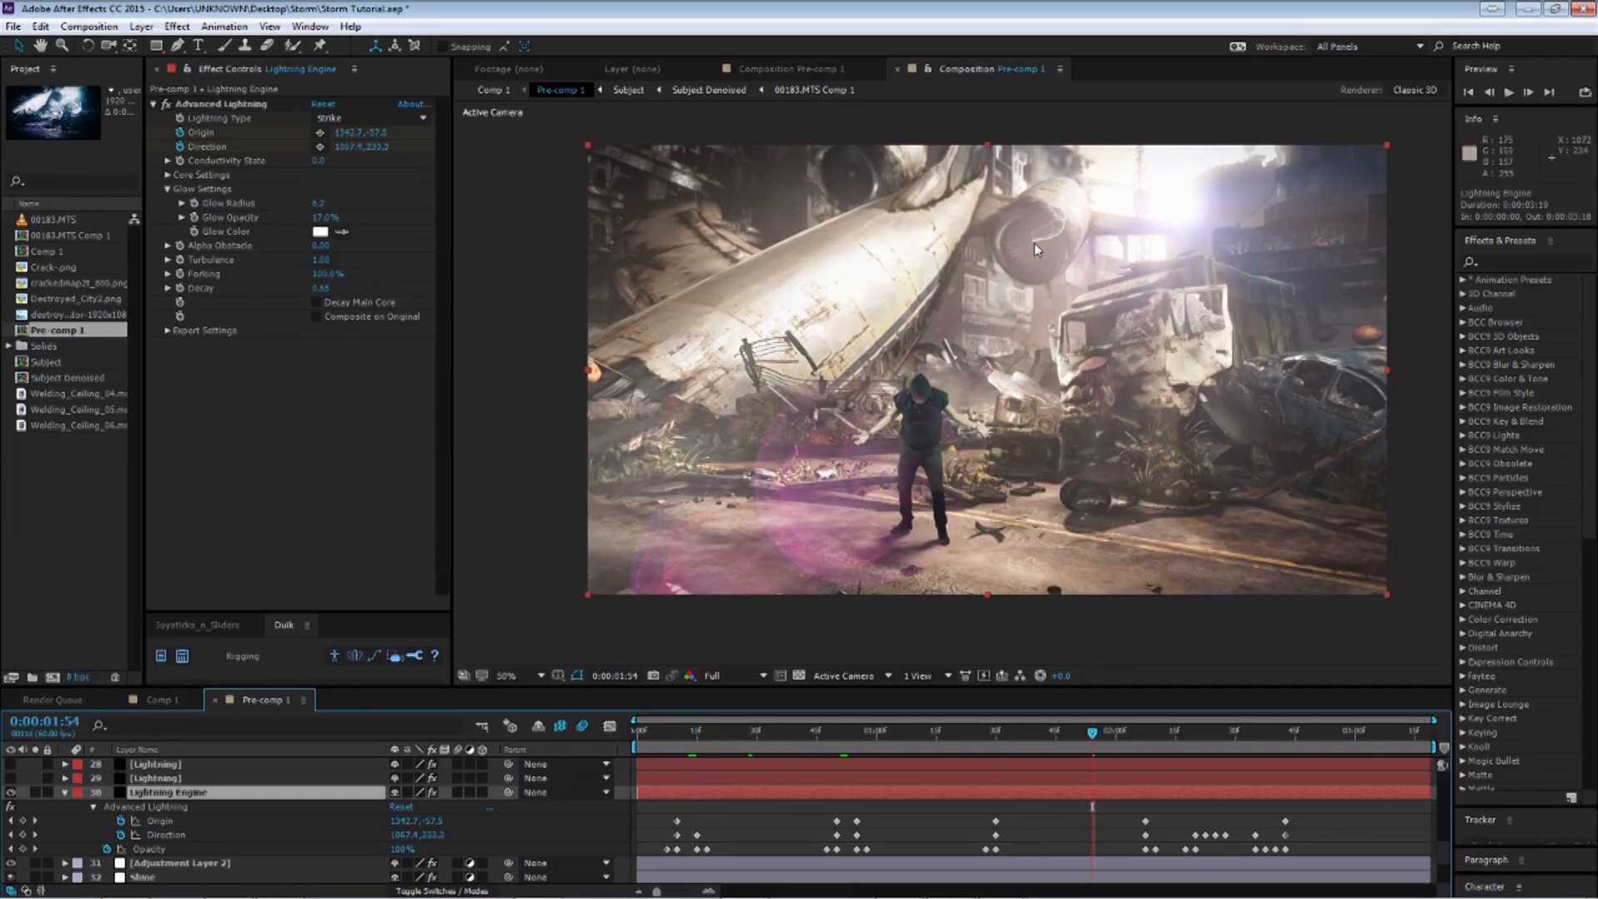
left_click(1170, 736)
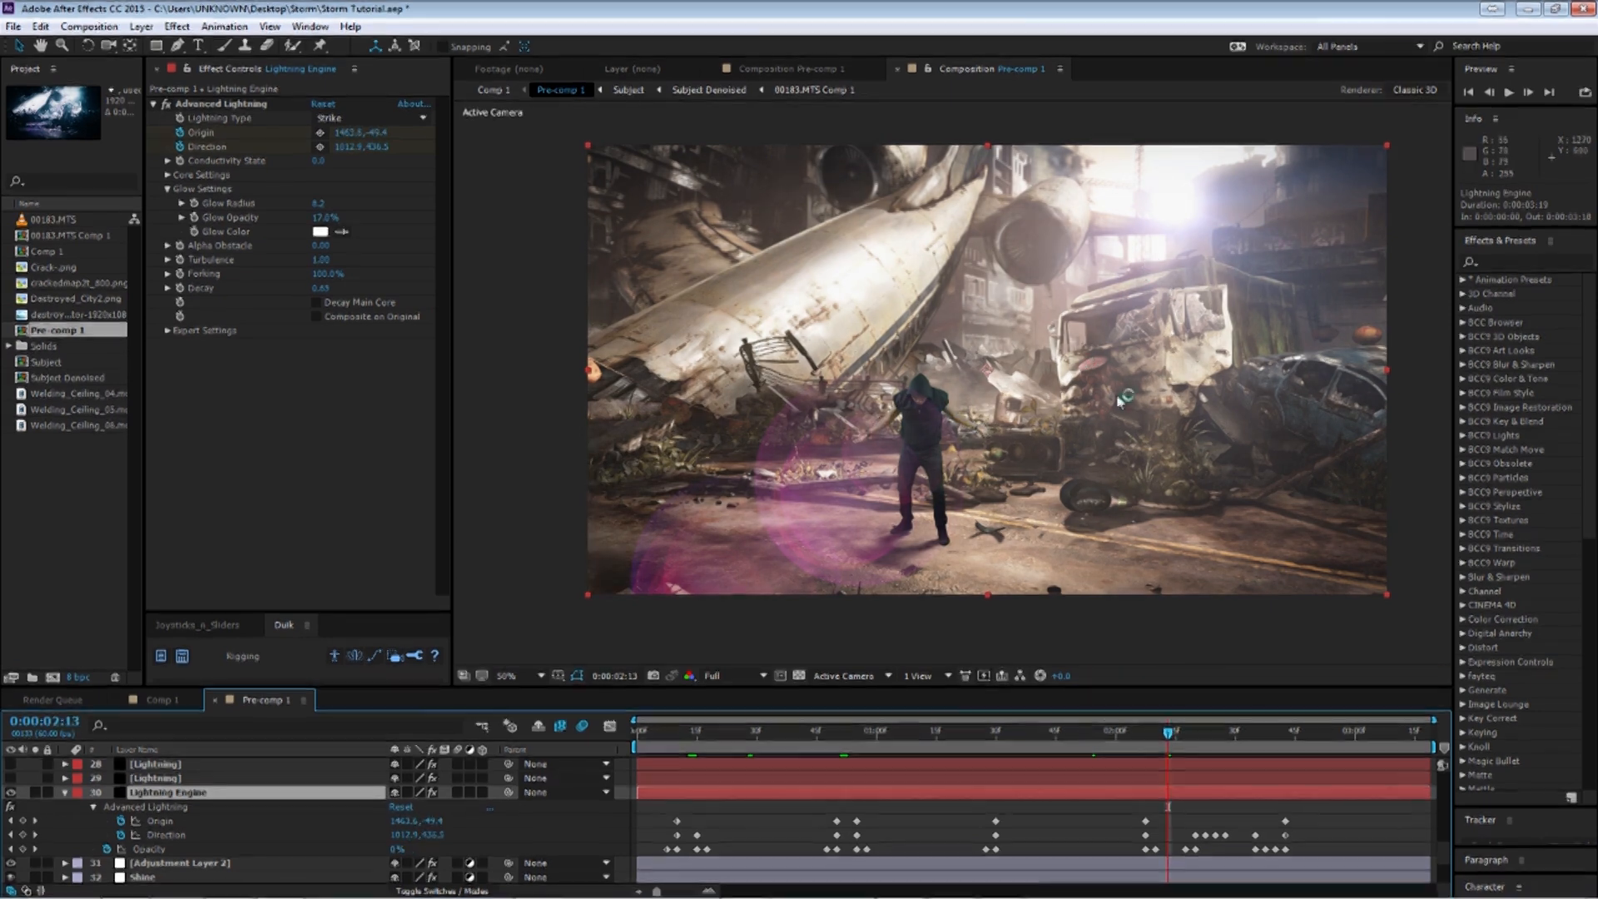
left_click(1240, 732)
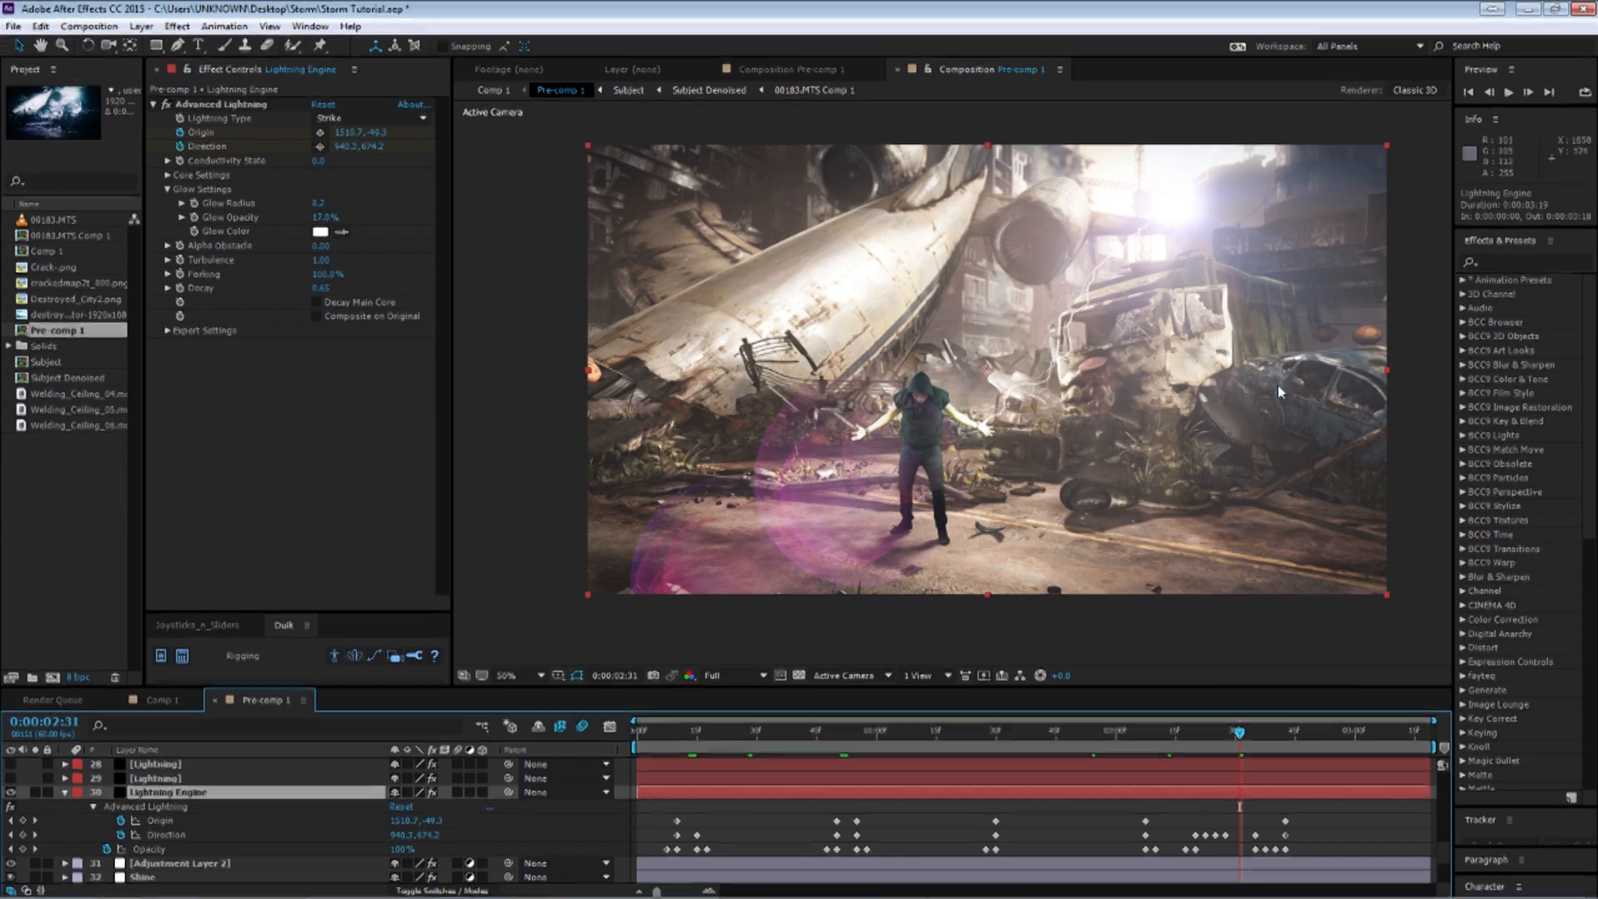
Collapse Lightning Engine, turn on the Lightning layers 28 and 29, and reveal layer 29's keyframes.
left_click(66, 791)
left_click(167, 821)
left_click(11, 821)
left_click(10, 807)
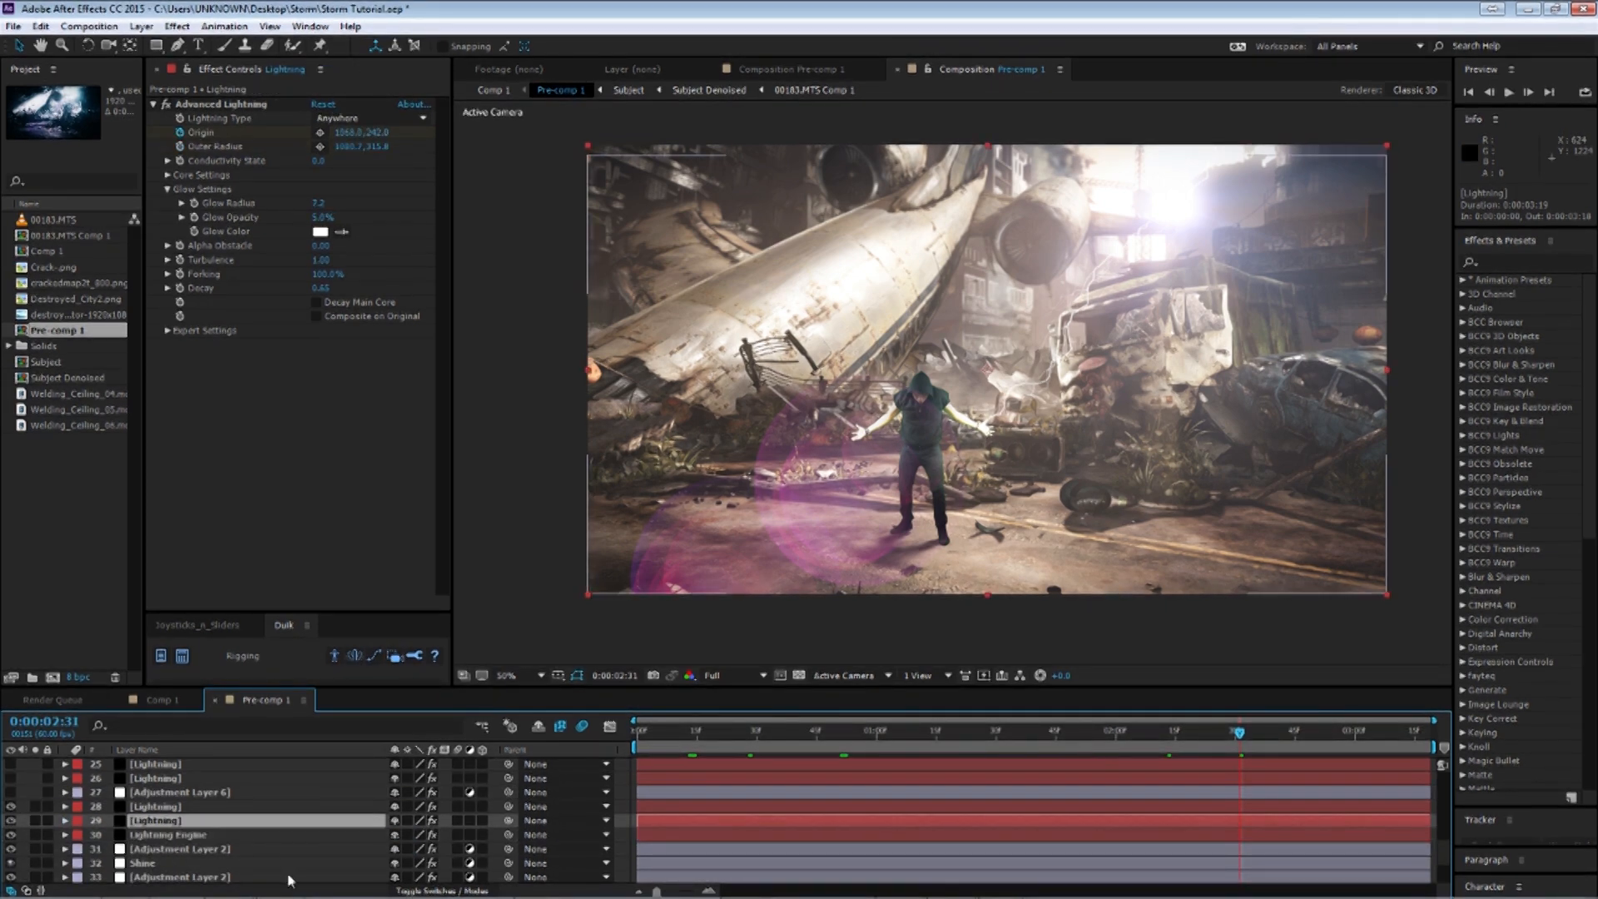
key("u")
Review layer 29's strike around frames 1:49 and 1:40, toggling its visibility to compare.
left_click(1072, 732)
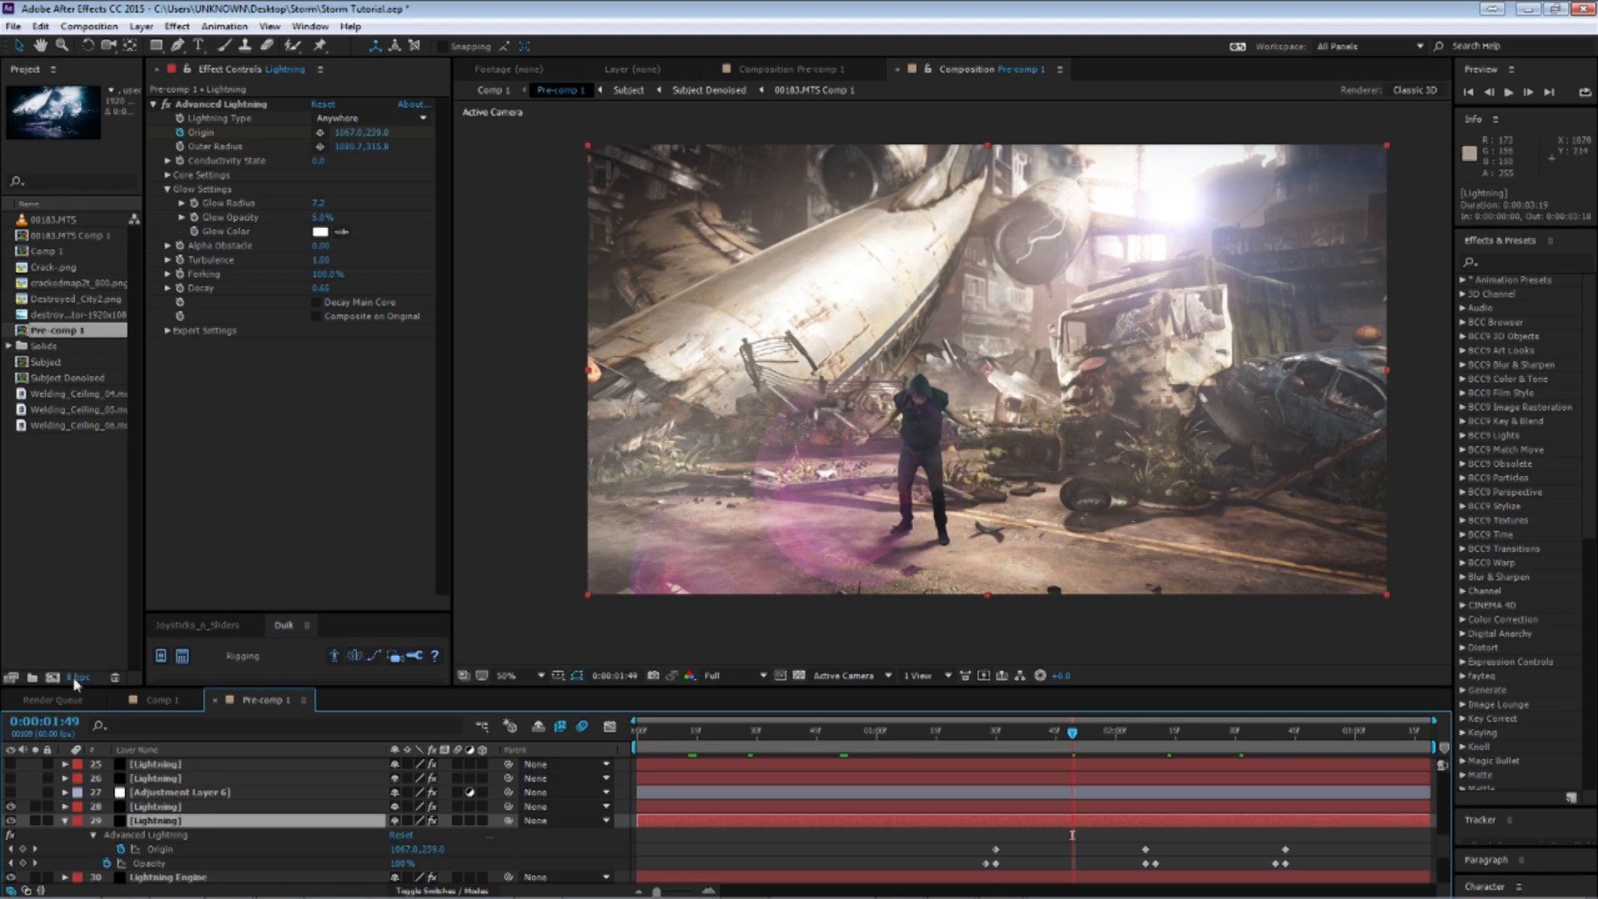
left_click(11, 822)
left_click(11, 821)
left_click(1040, 752)
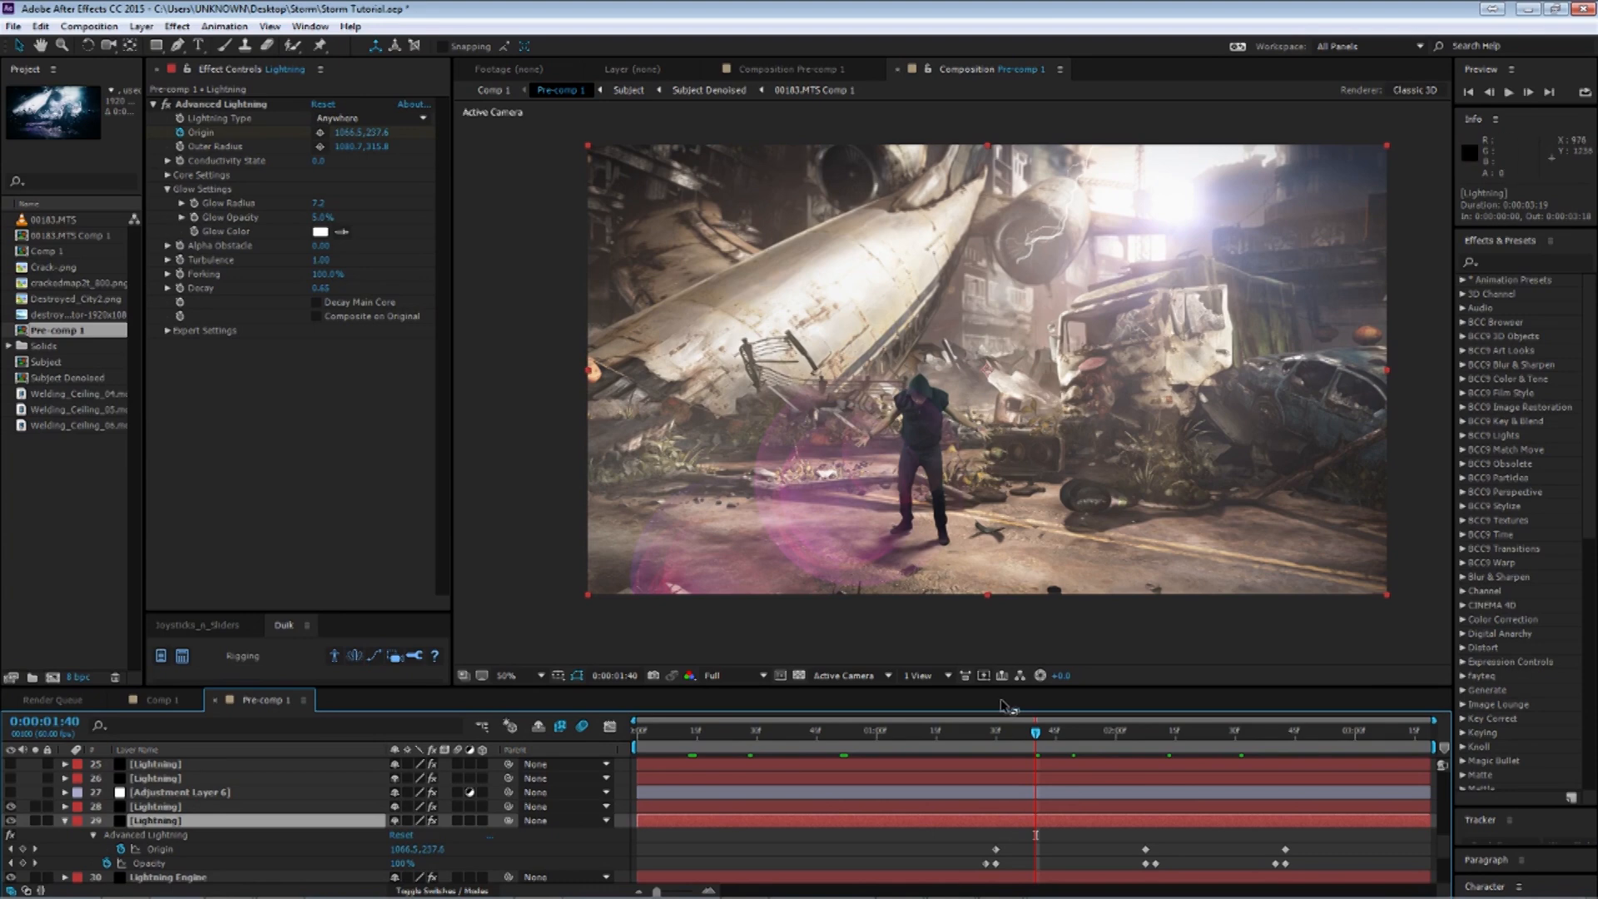
Reveal Lightning layer 28's keyframes, collapse it, and select Adjustment Layer 6.
left_click(196, 809)
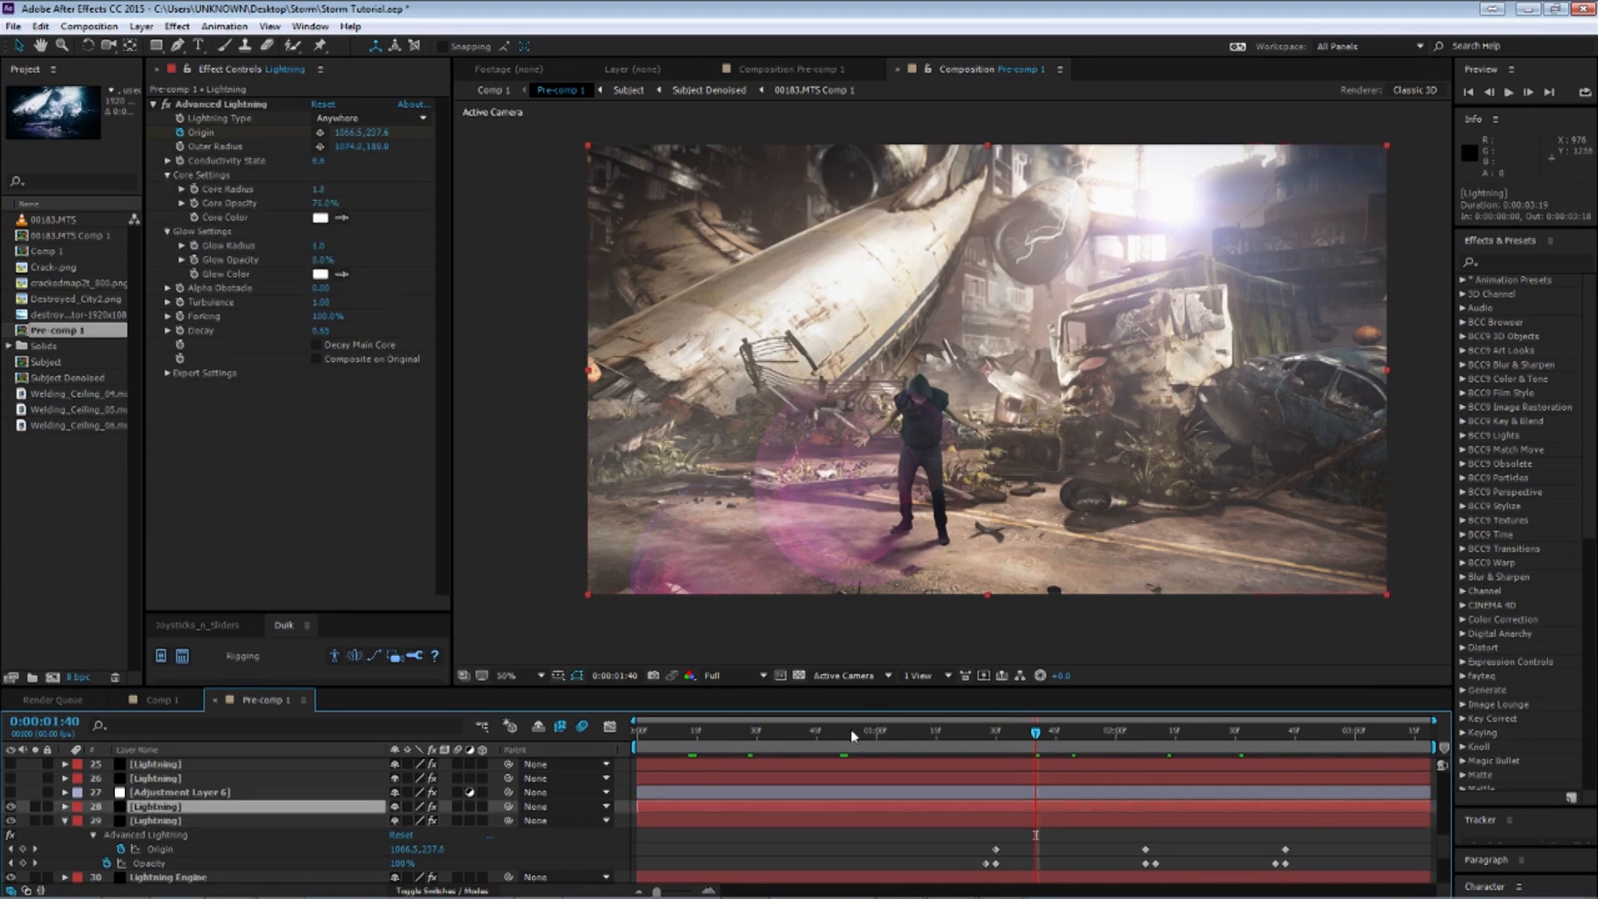
key("u")
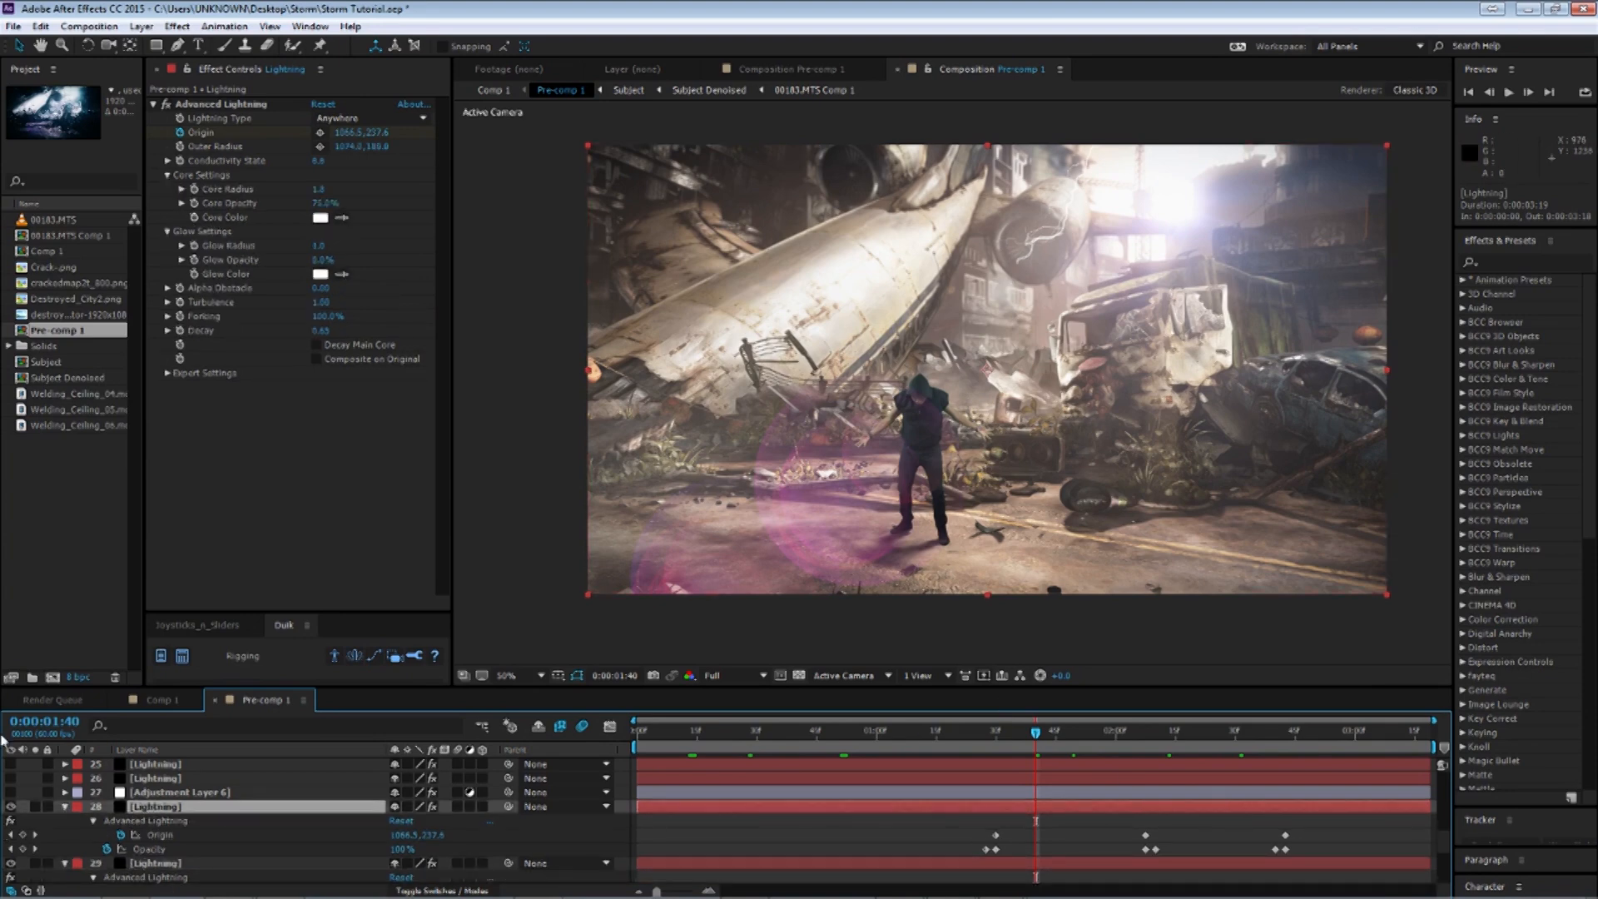
left_click(65, 806)
left_click_drag(6, 804, 10, 792)
left_click(192, 792)
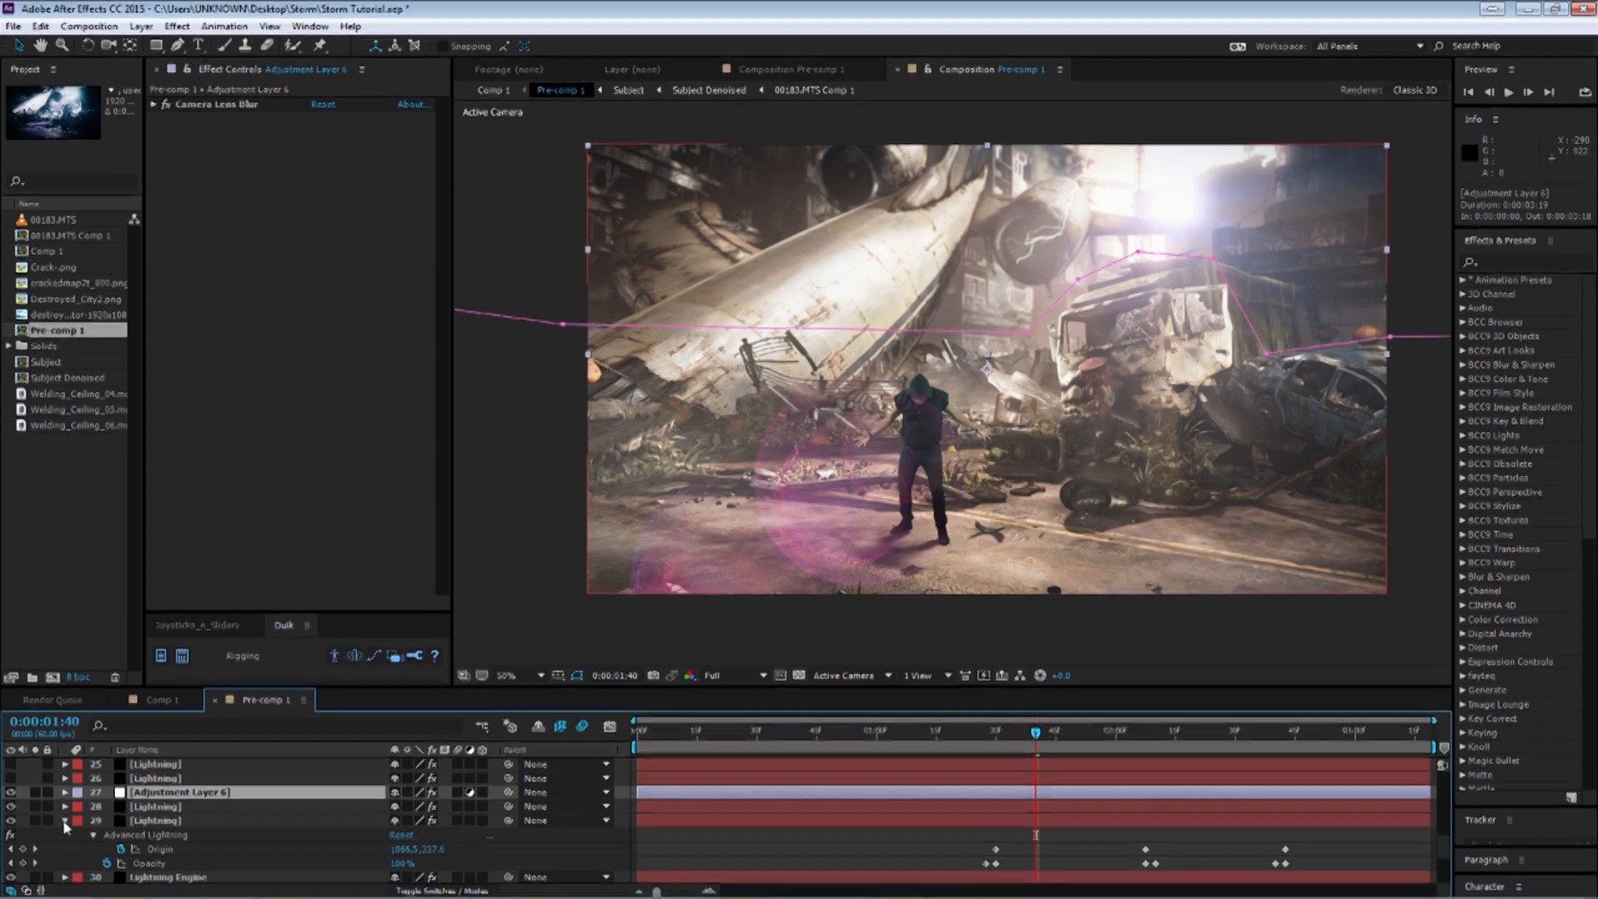
Select the Destroyed_City2.png layer and toggle its visibility to compare the background.
scroll(83, 832, "down", 3)
left_click(175, 860)
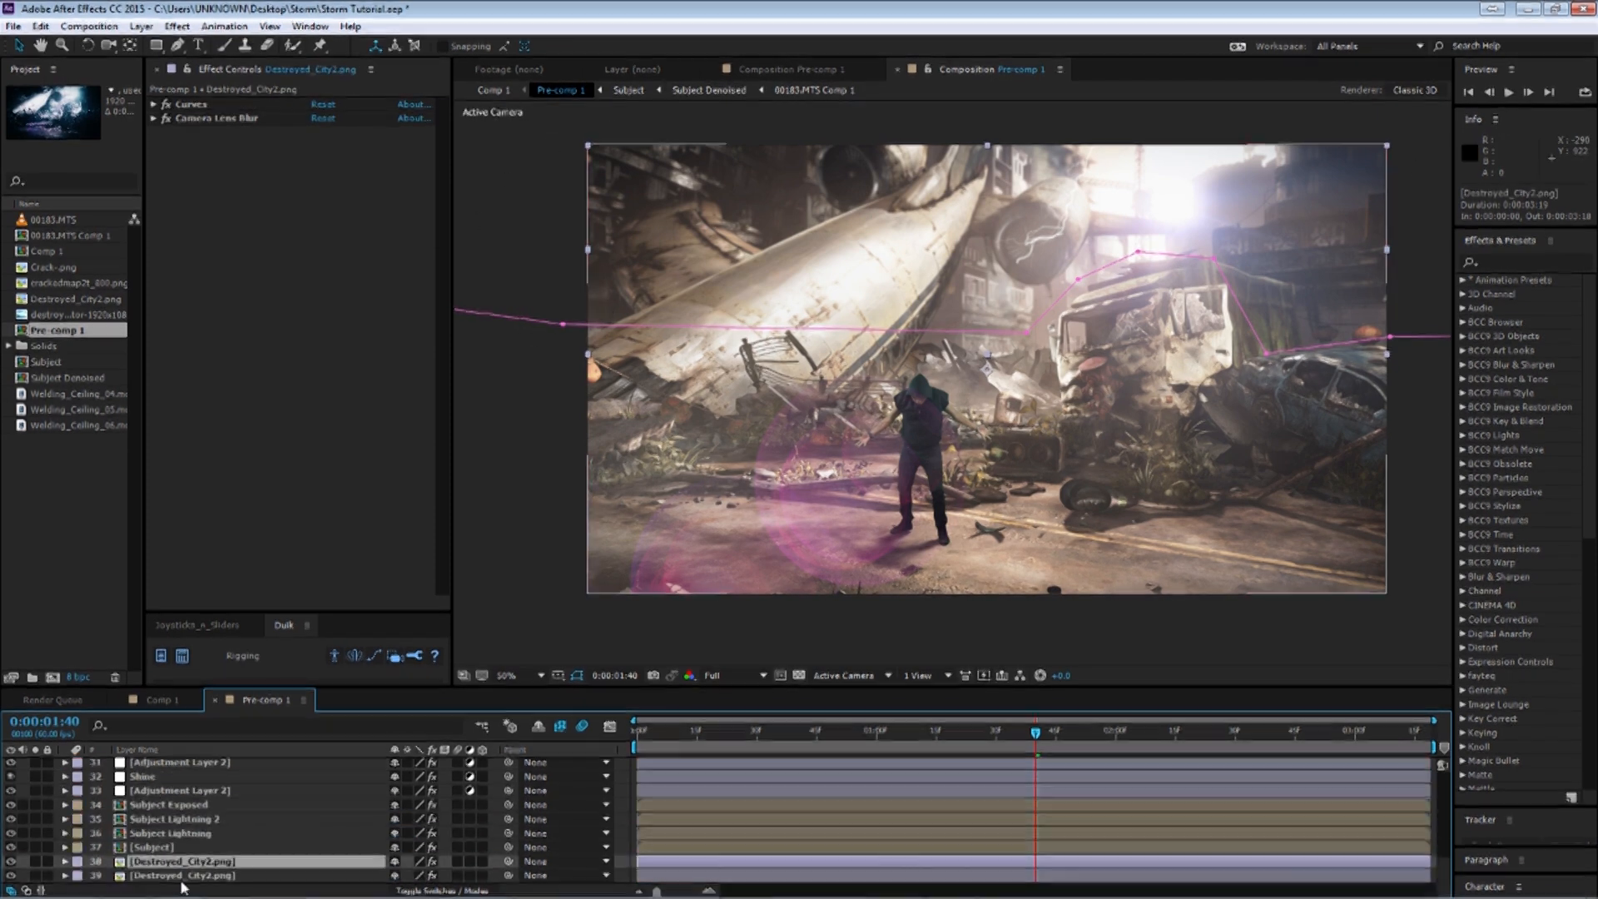
left_click(12, 862)
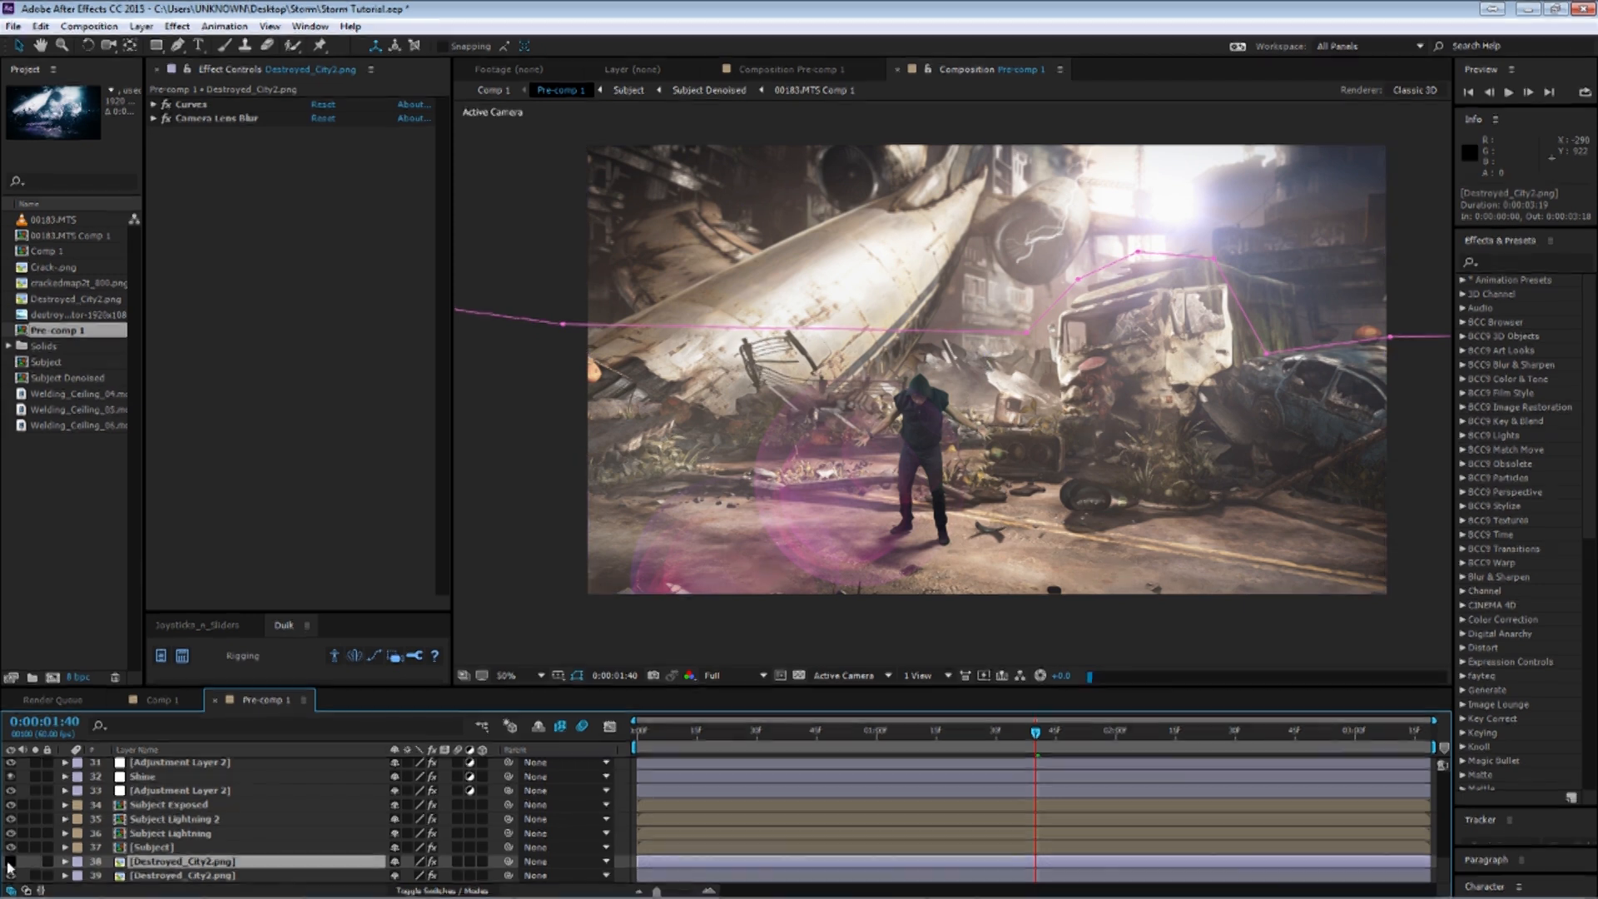
left_click(11, 862)
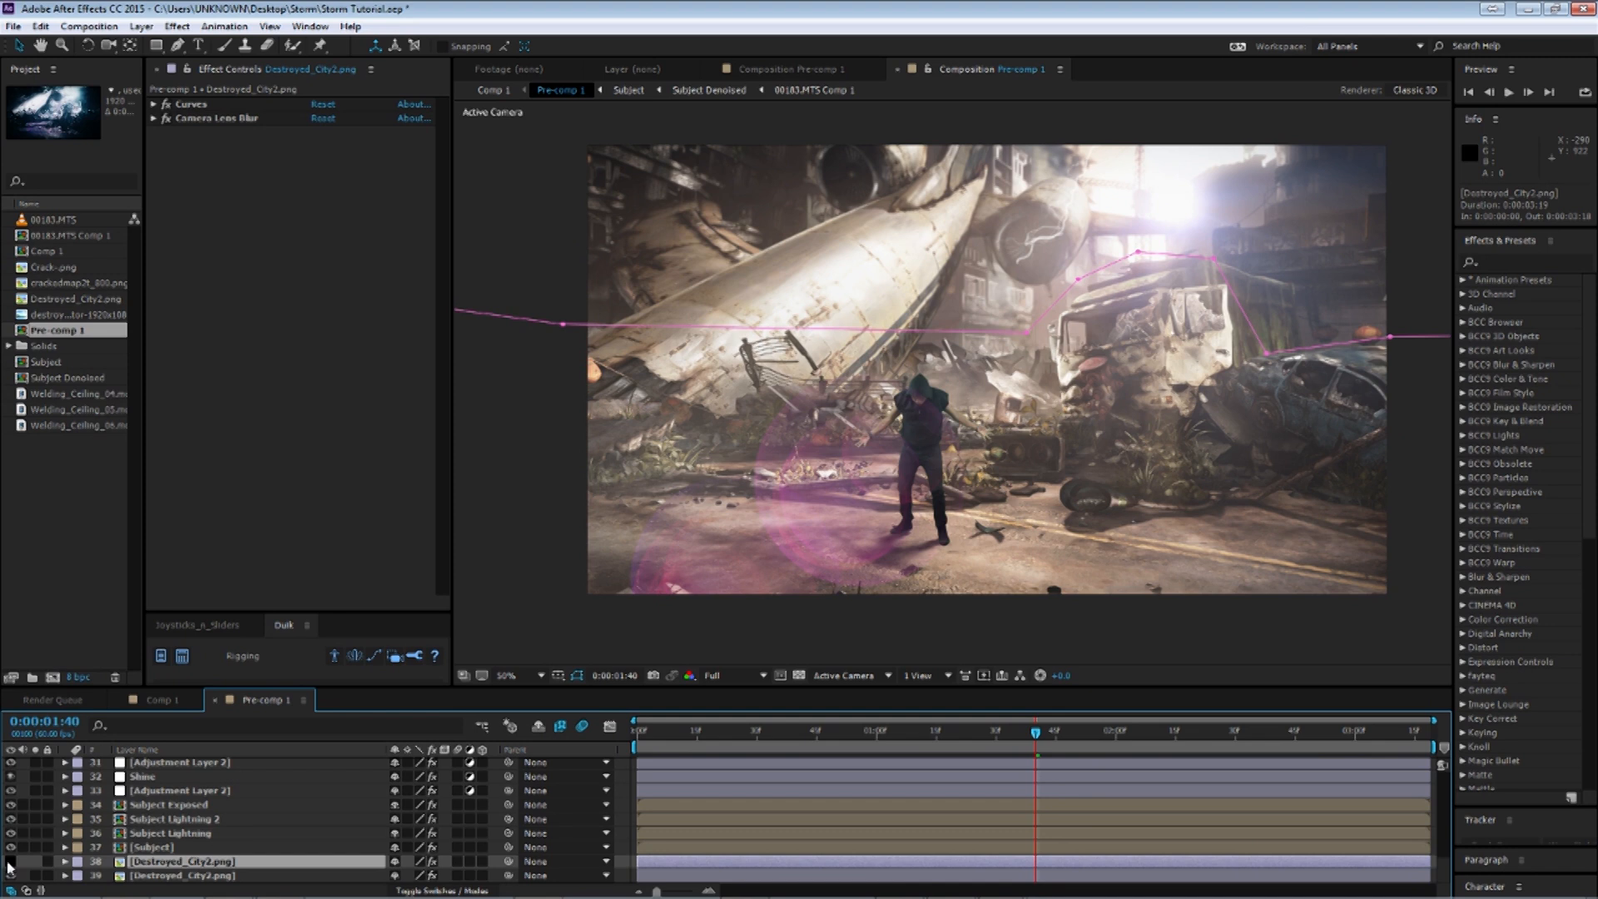
left_click(11, 862)
Select Adjustment Layer 6 and toggle its visibility.
scroll(11, 866, "up", 5)
left_click(131, 832)
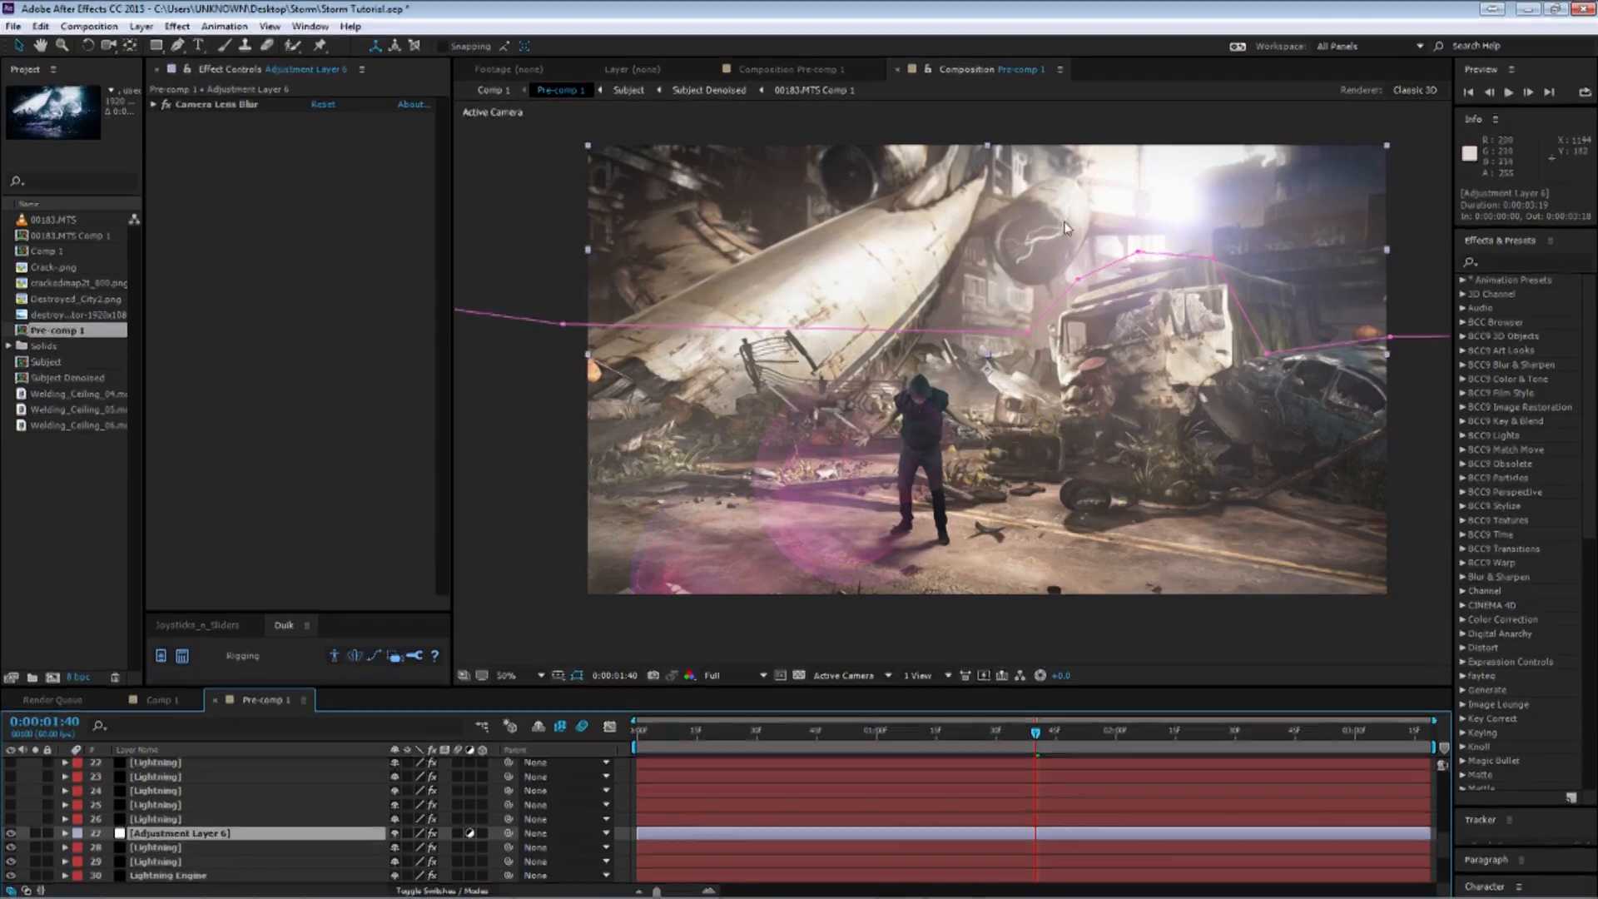
left_click(10, 834)
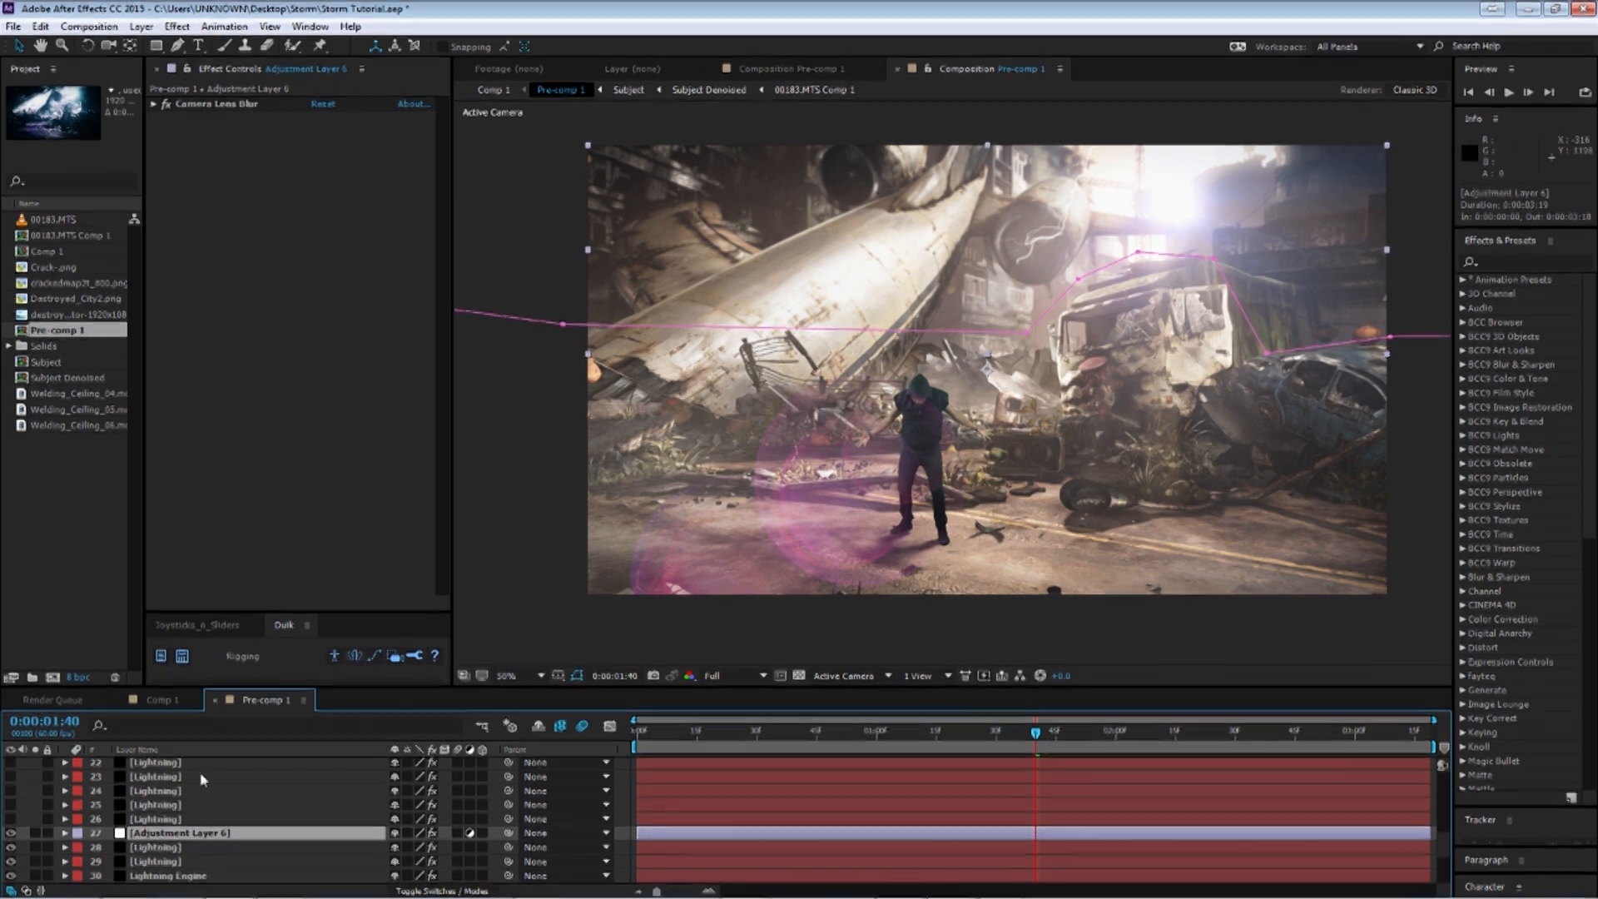
Turn on the visibility of the whole stack of Lightning layers above Adjustment Layer 6.
left_click(181, 875)
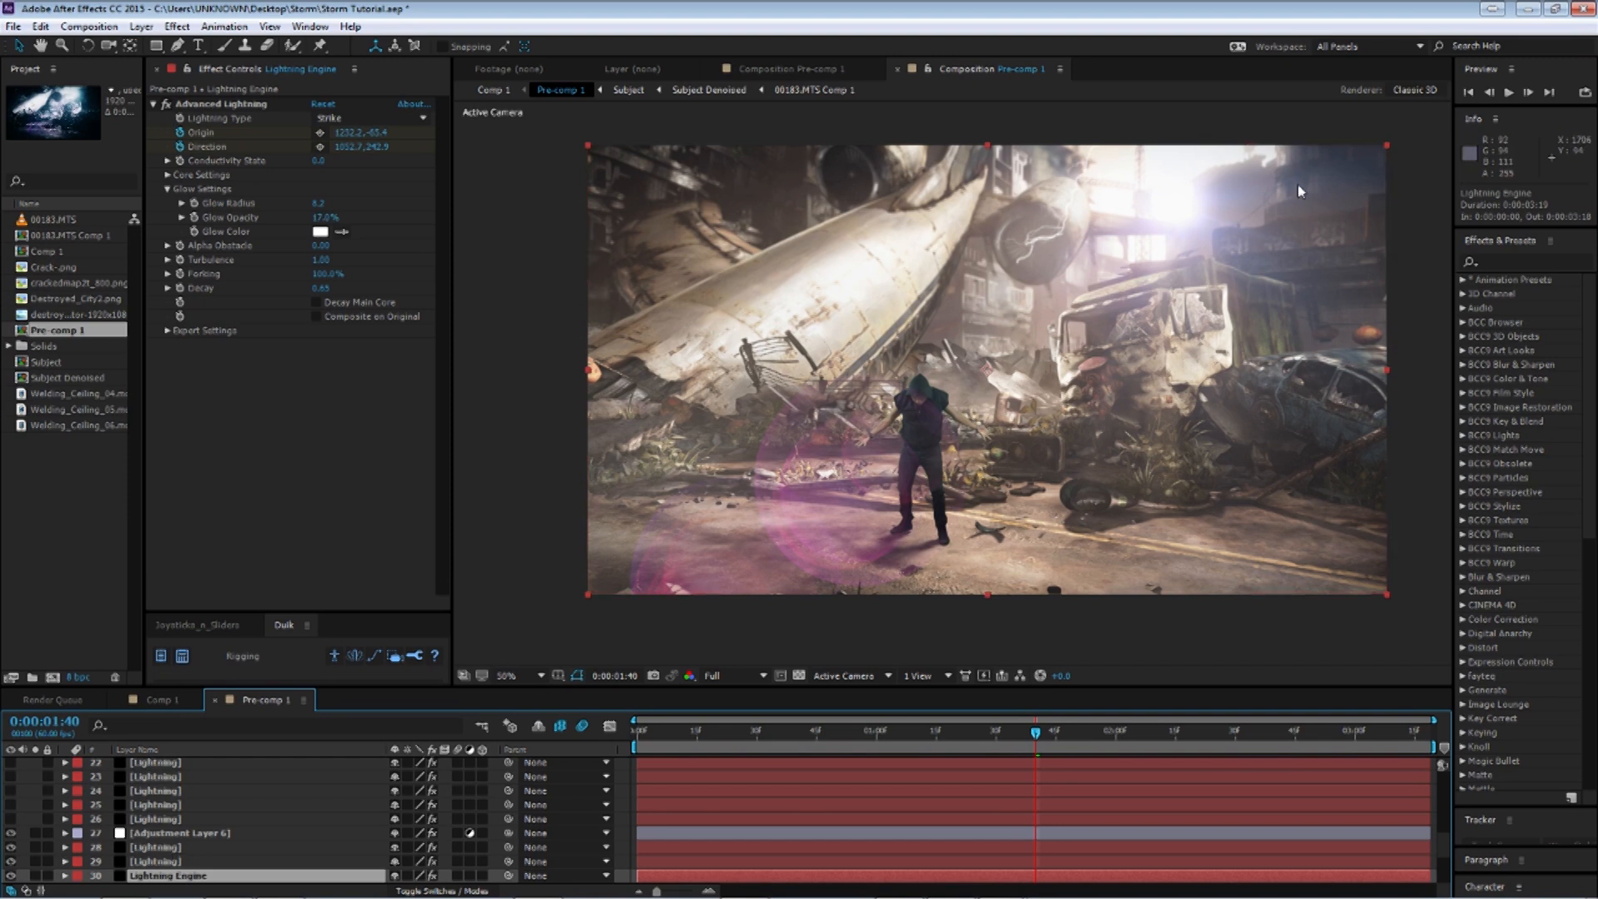
left_click(140, 821)
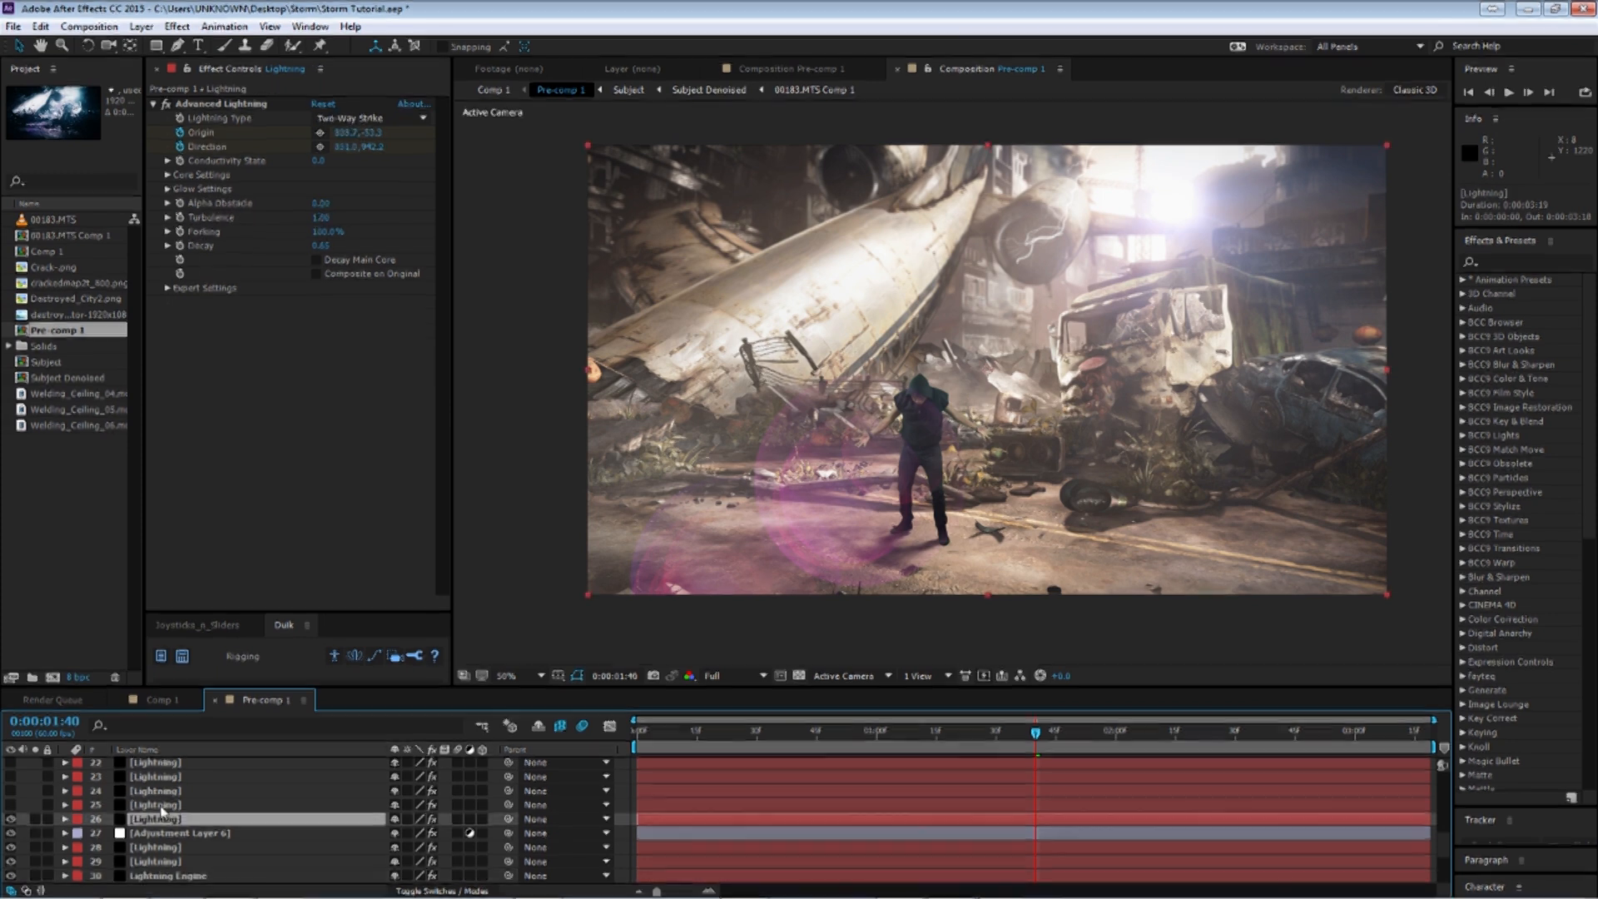
scroll(143, 823, "up", 1)
left_click_drag(12, 860, 11, 776)
scroll(37, 817, "up", 1)
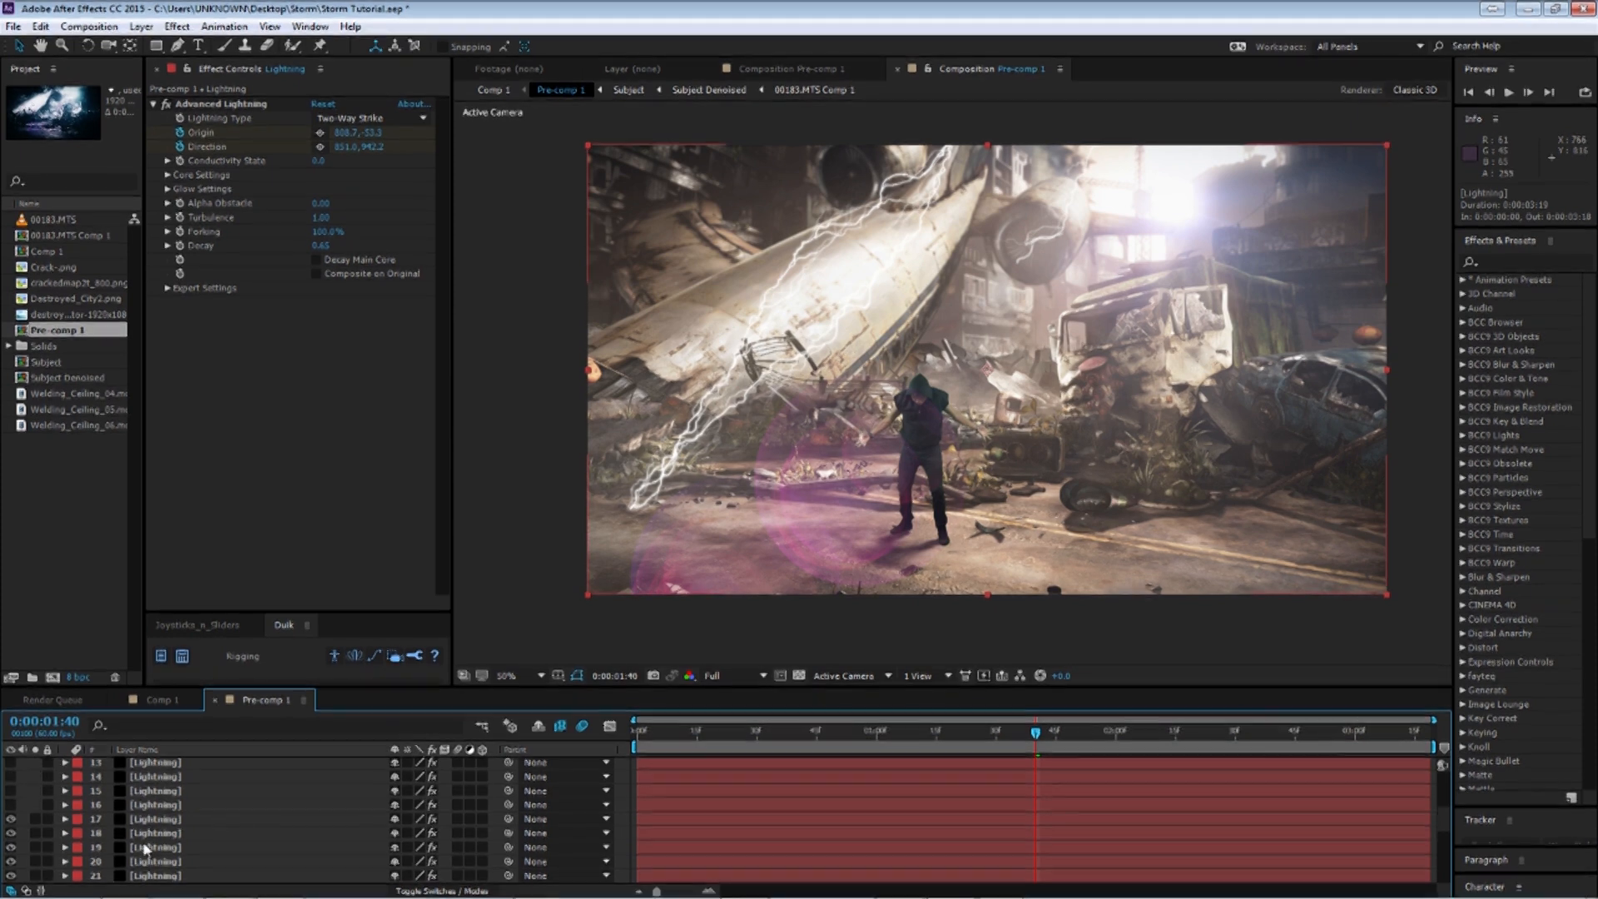
scroll(20, 840, "up", 3)
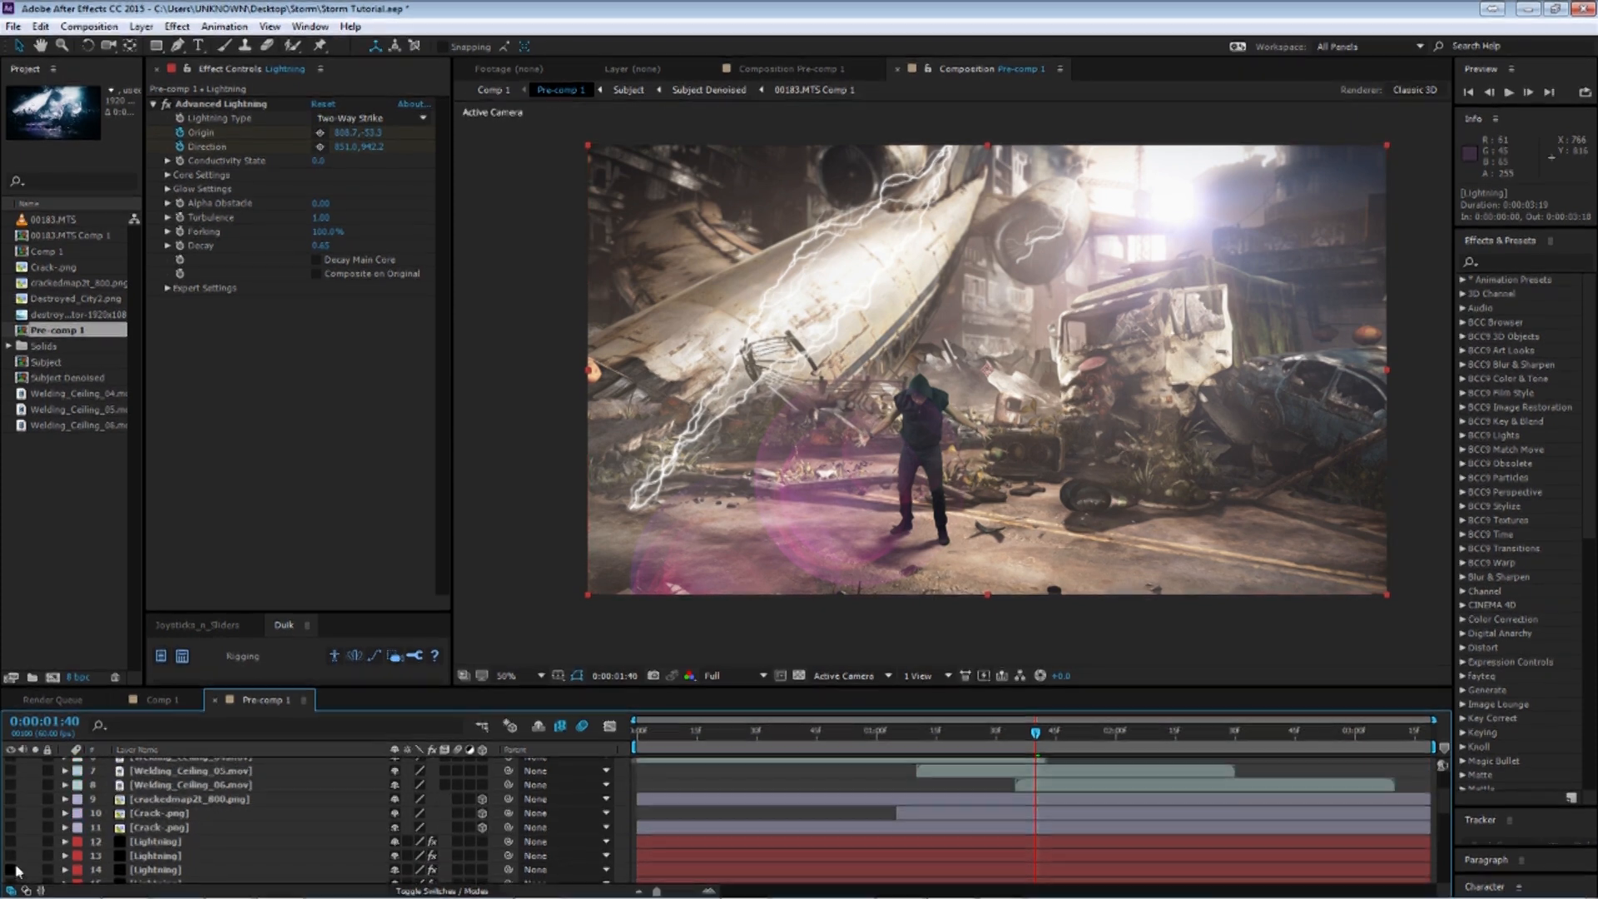
scroll(37, 845, "down", 1)
left_click_drag(11, 799, 11, 870)
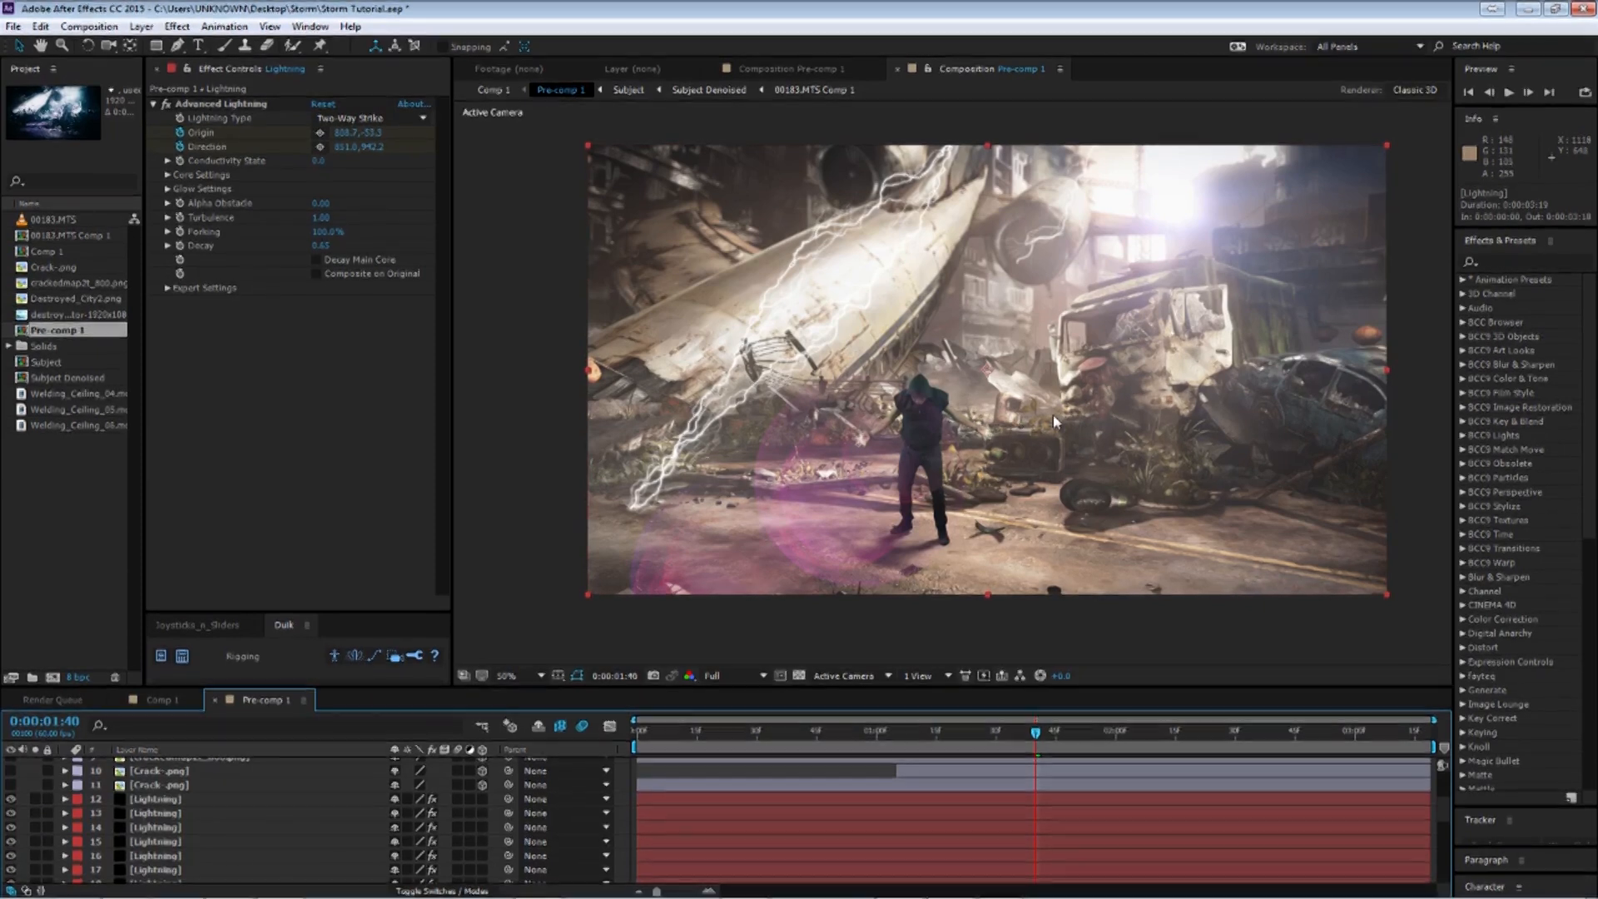
Scrub through the timeline to preview the combined lightning strikes, then select the first Lightning layer.
left_click(879, 736)
left_click(760, 736)
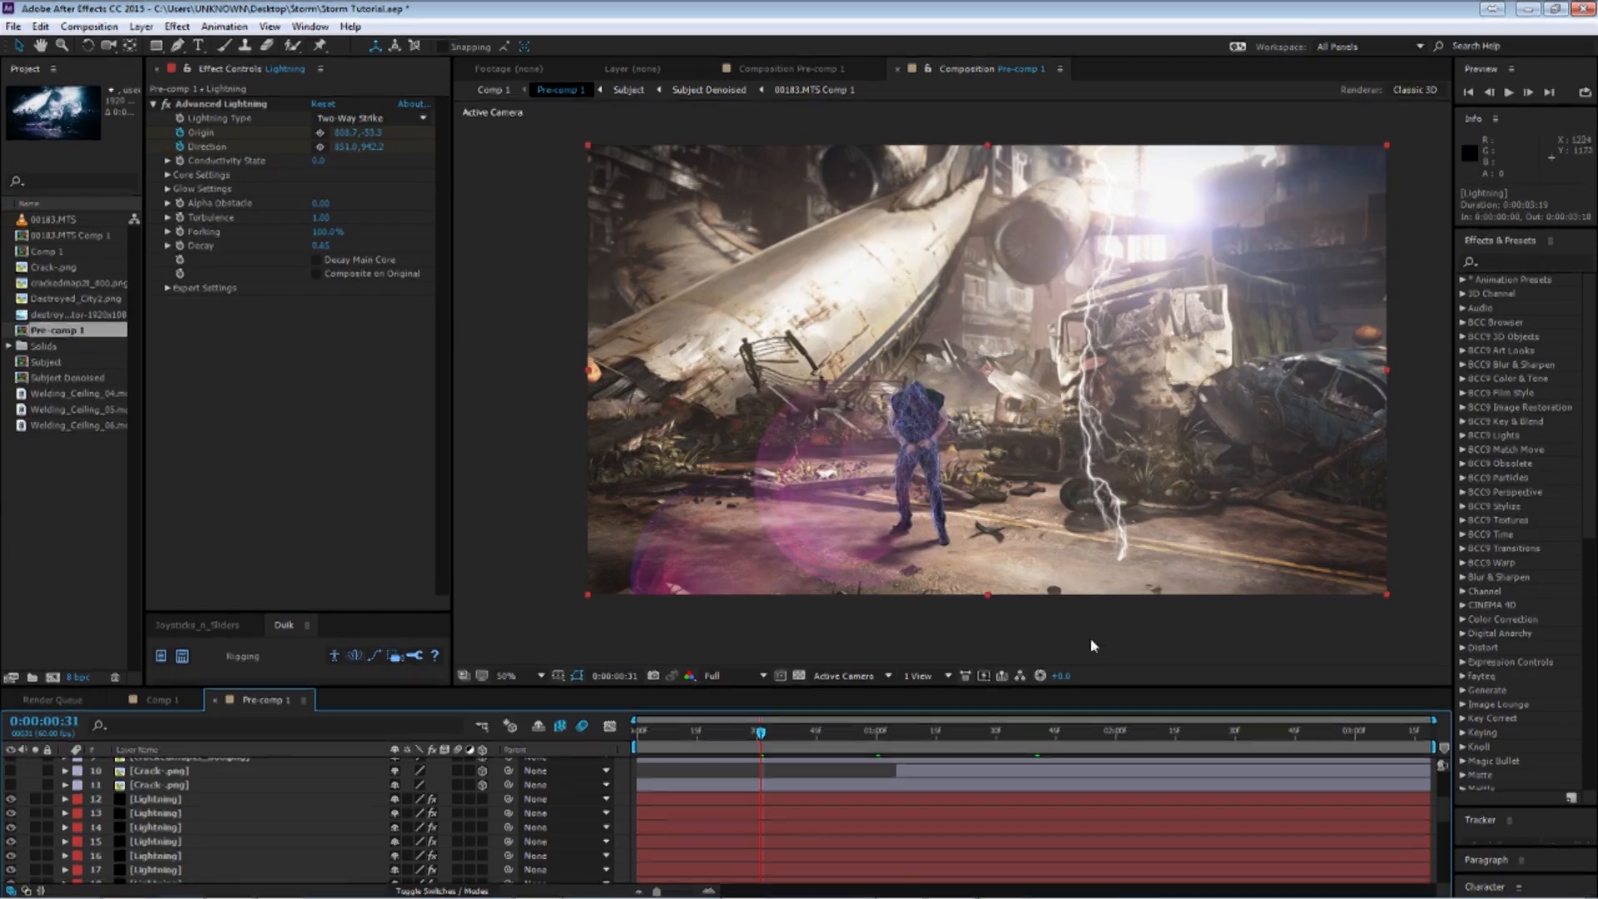
left_click(926, 733)
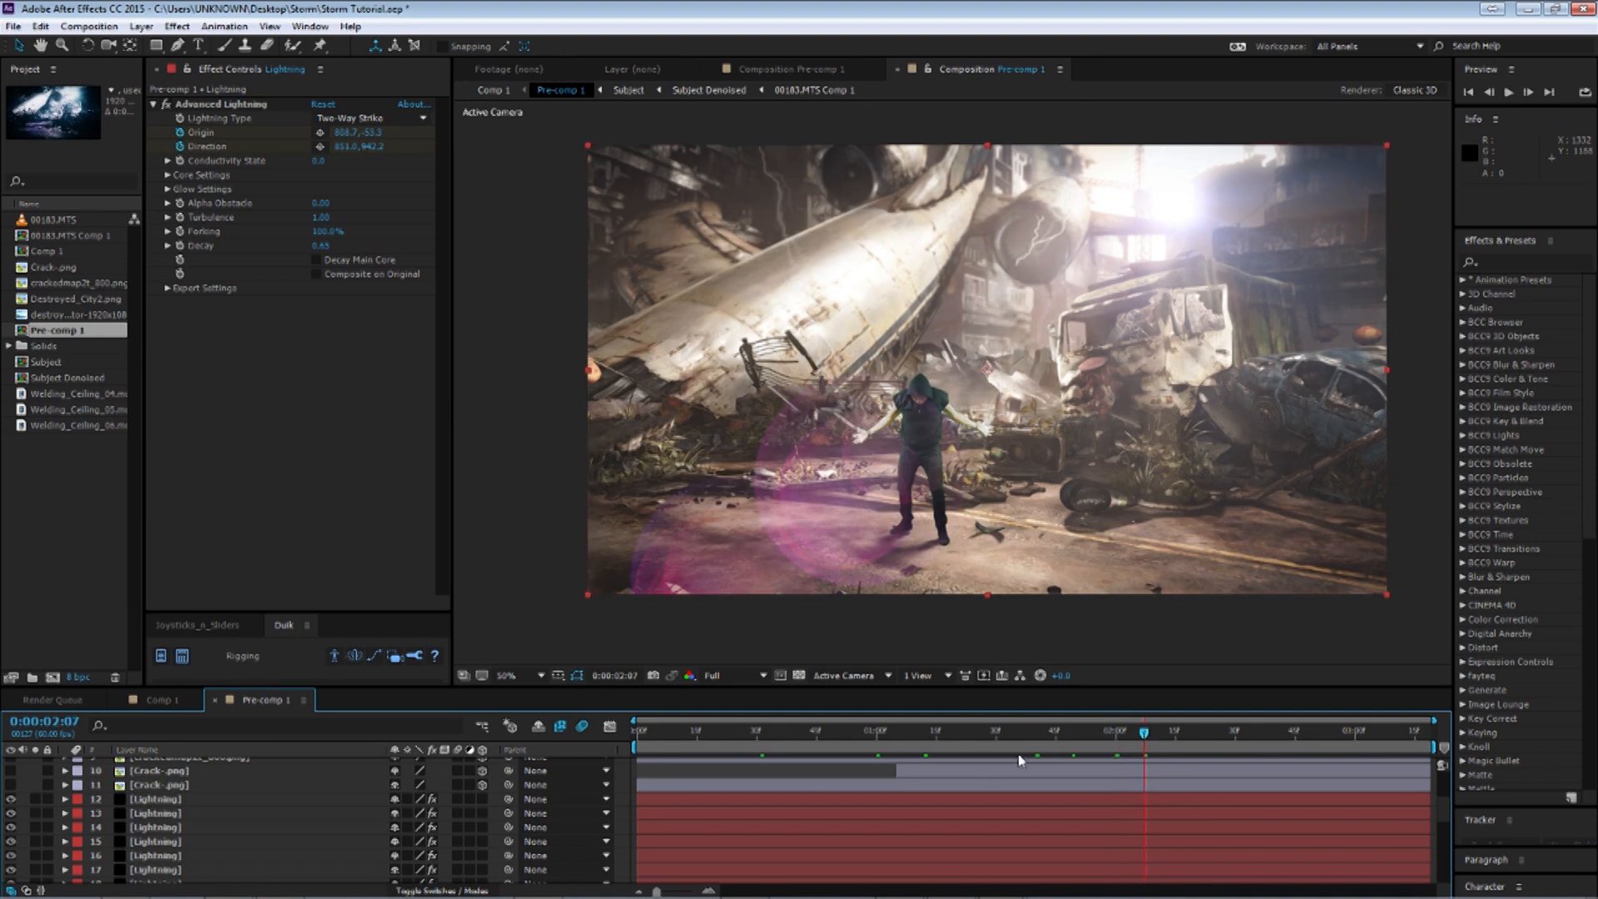
left_click(1113, 734)
key("Page_Down")
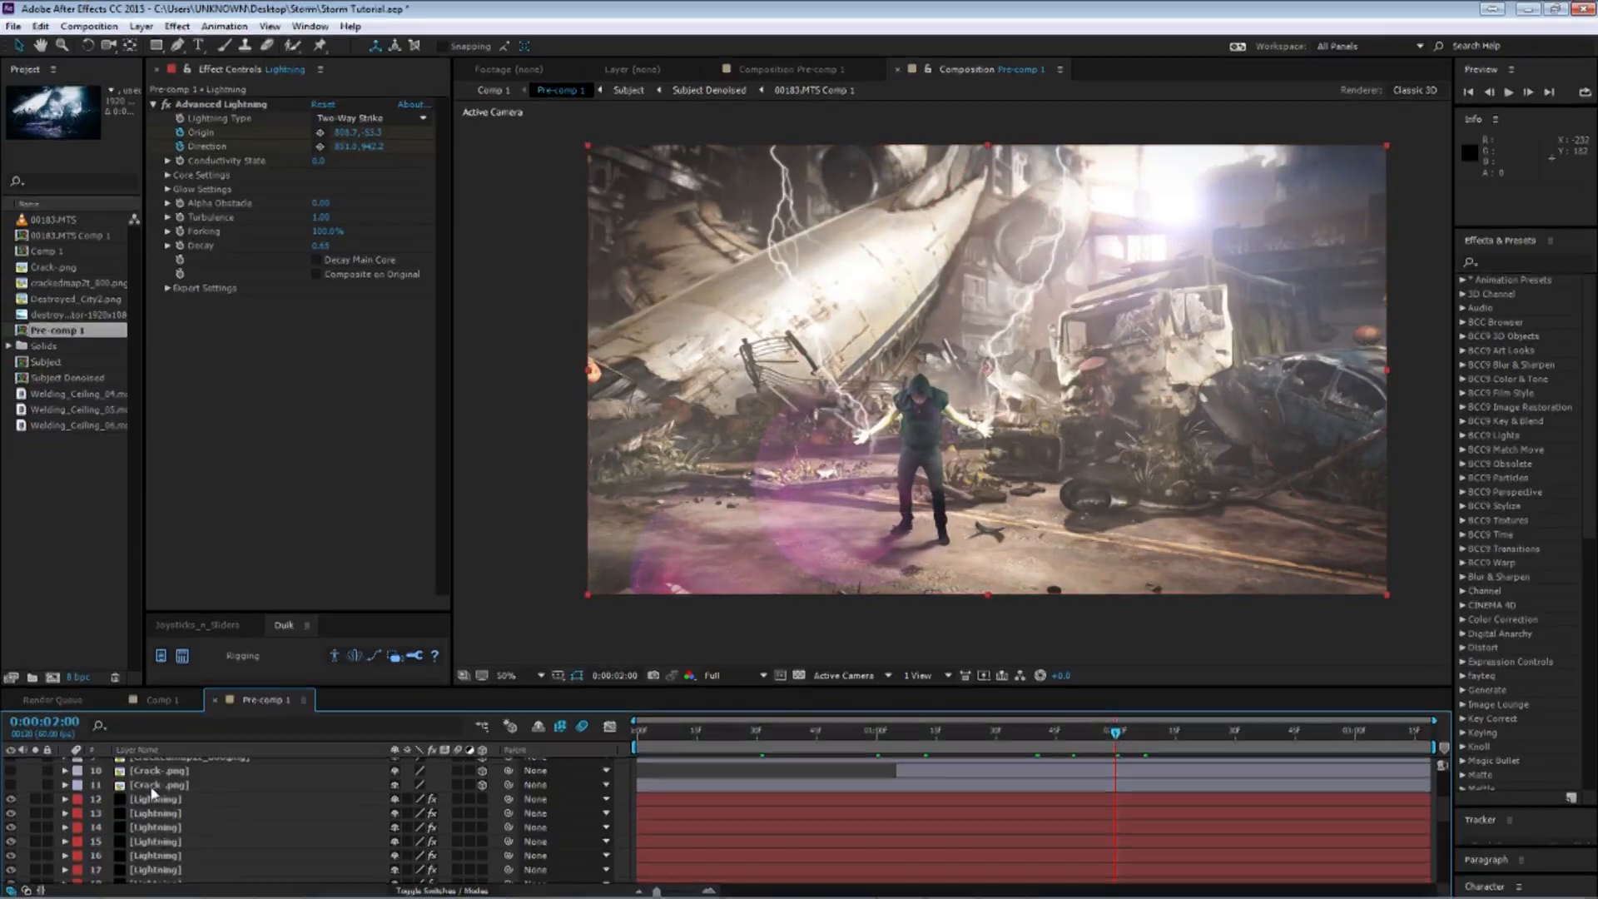
left_click(212, 801)
scroll(215, 826, "down", 3)
scroll(215, 826, "down", 1)
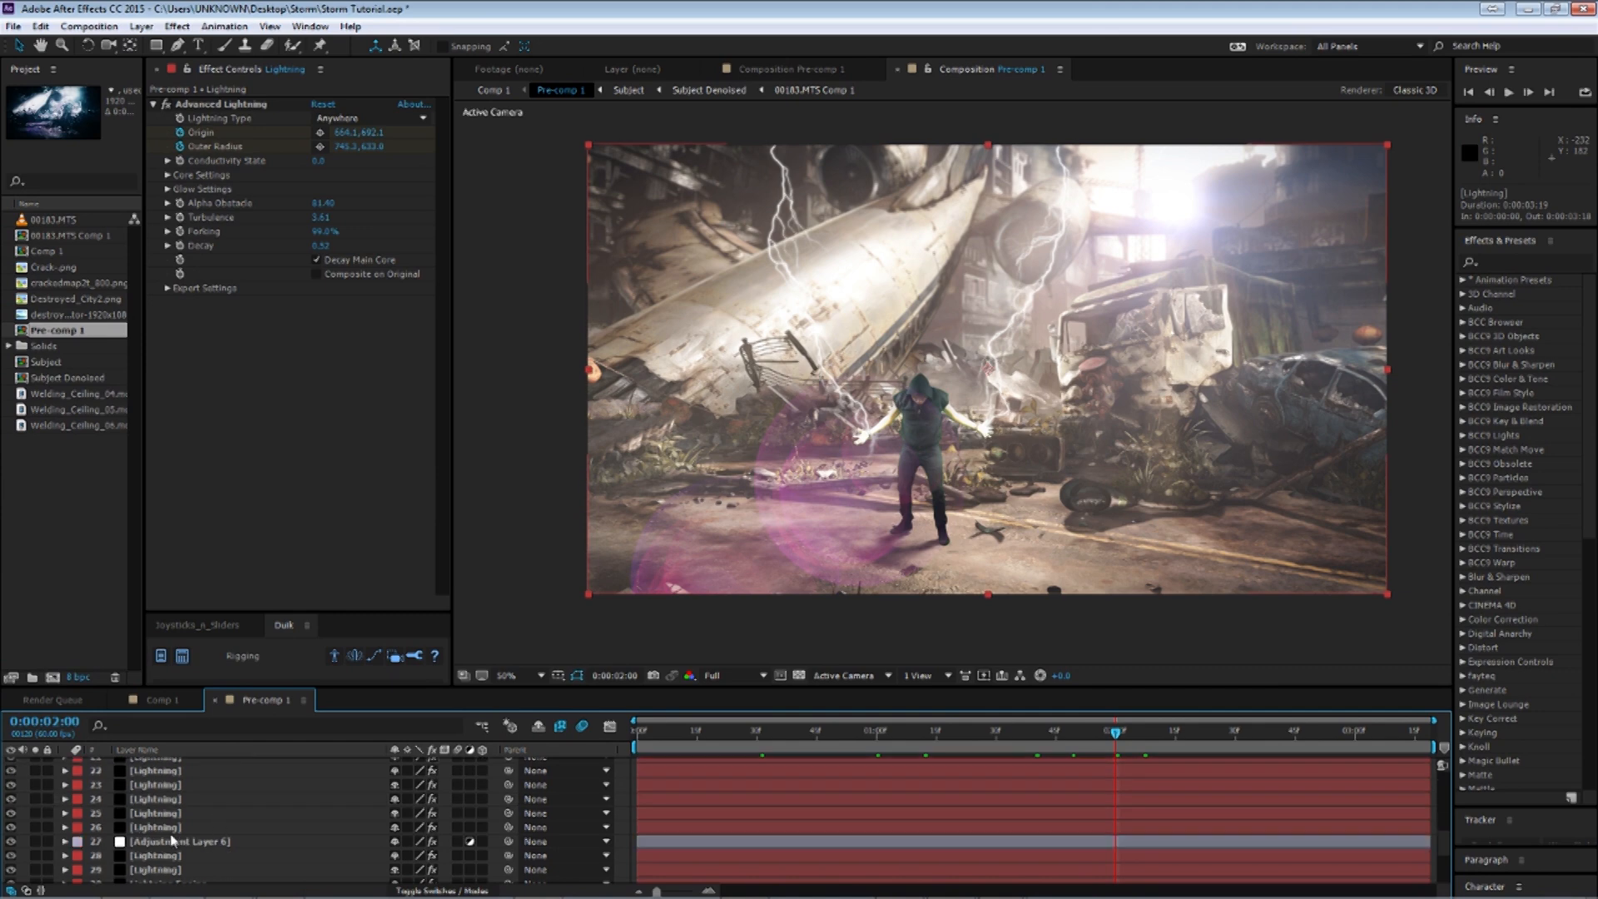
Select the stack of Lightning layers, reveal their animated properties and scrub through to review the keyframe timing.
left_click(214, 827, "shift")
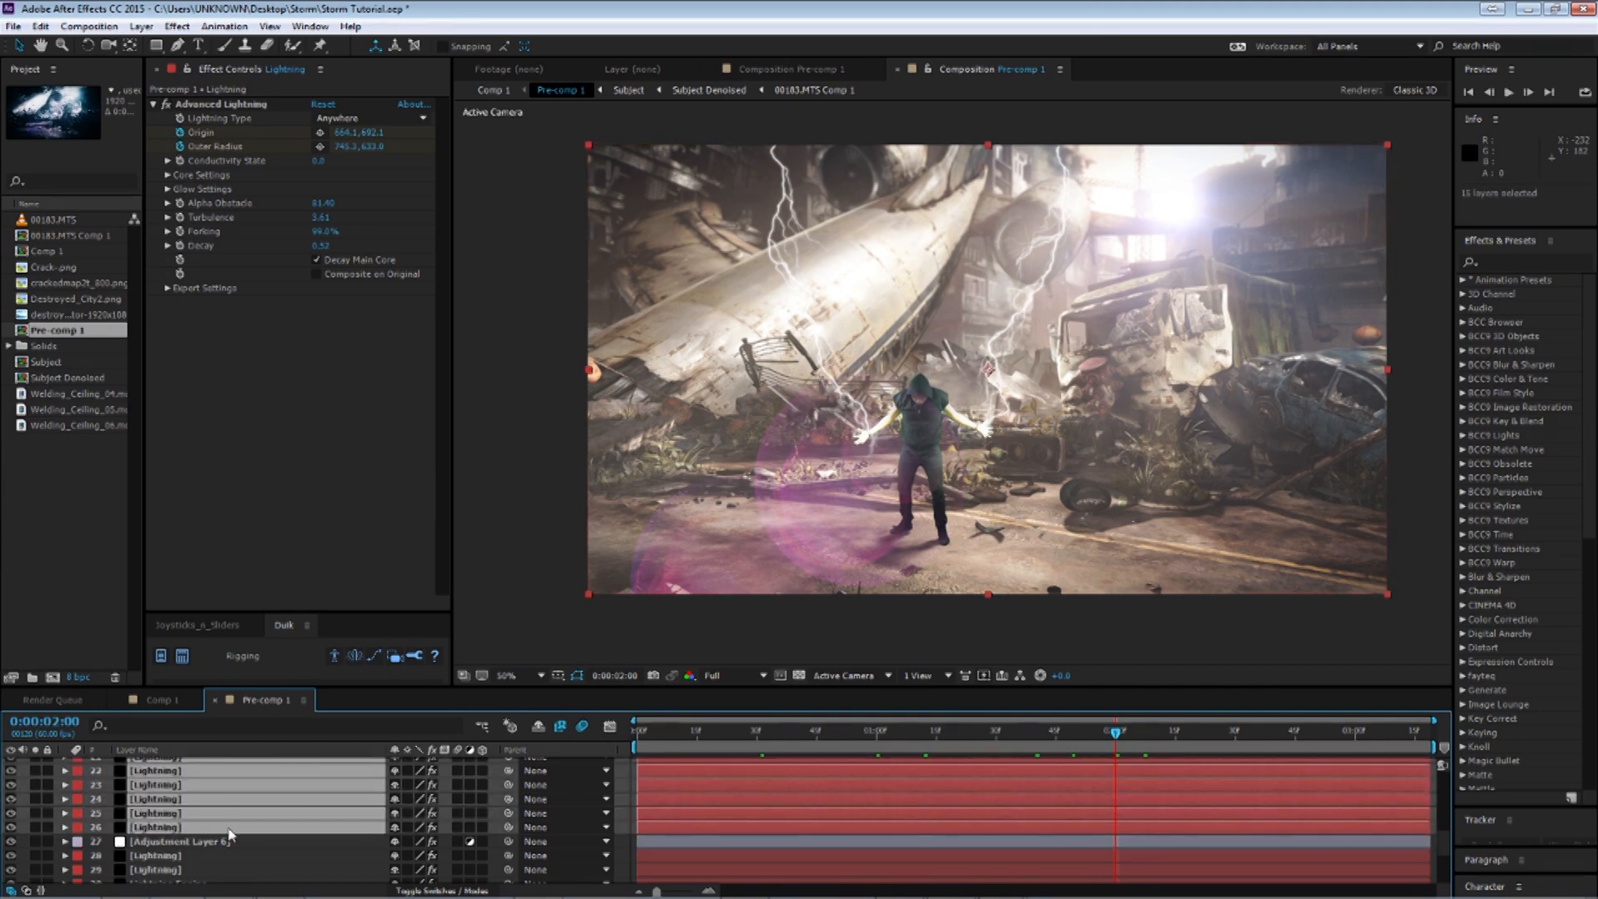
key("u")
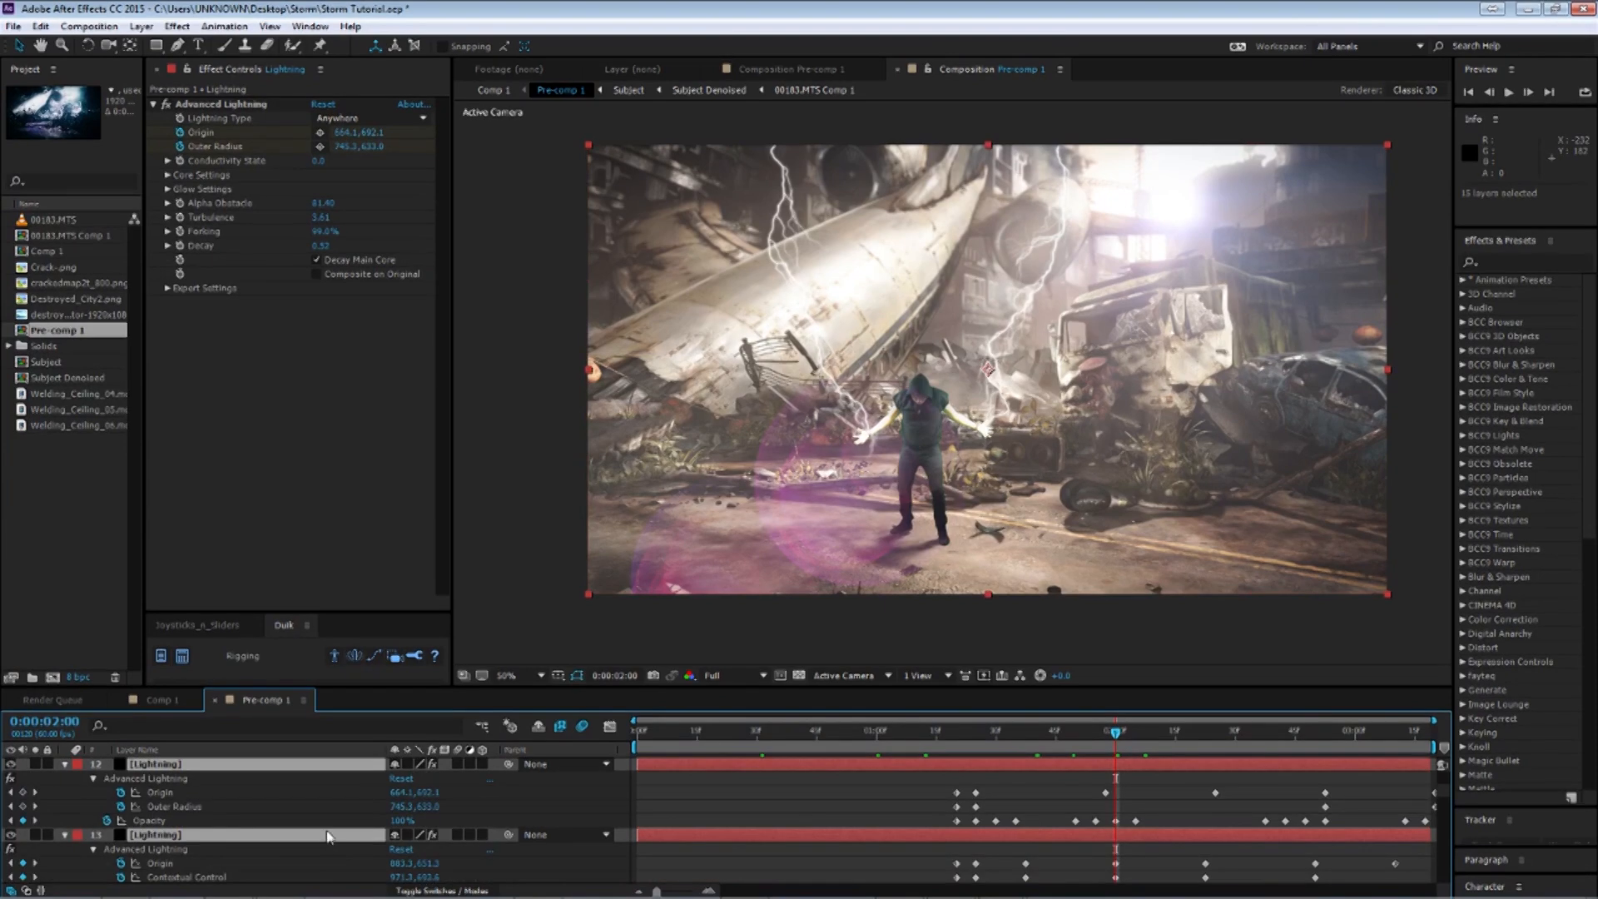
scroll(327, 844, "down", 4)
scroll(936, 821, "down", 10)
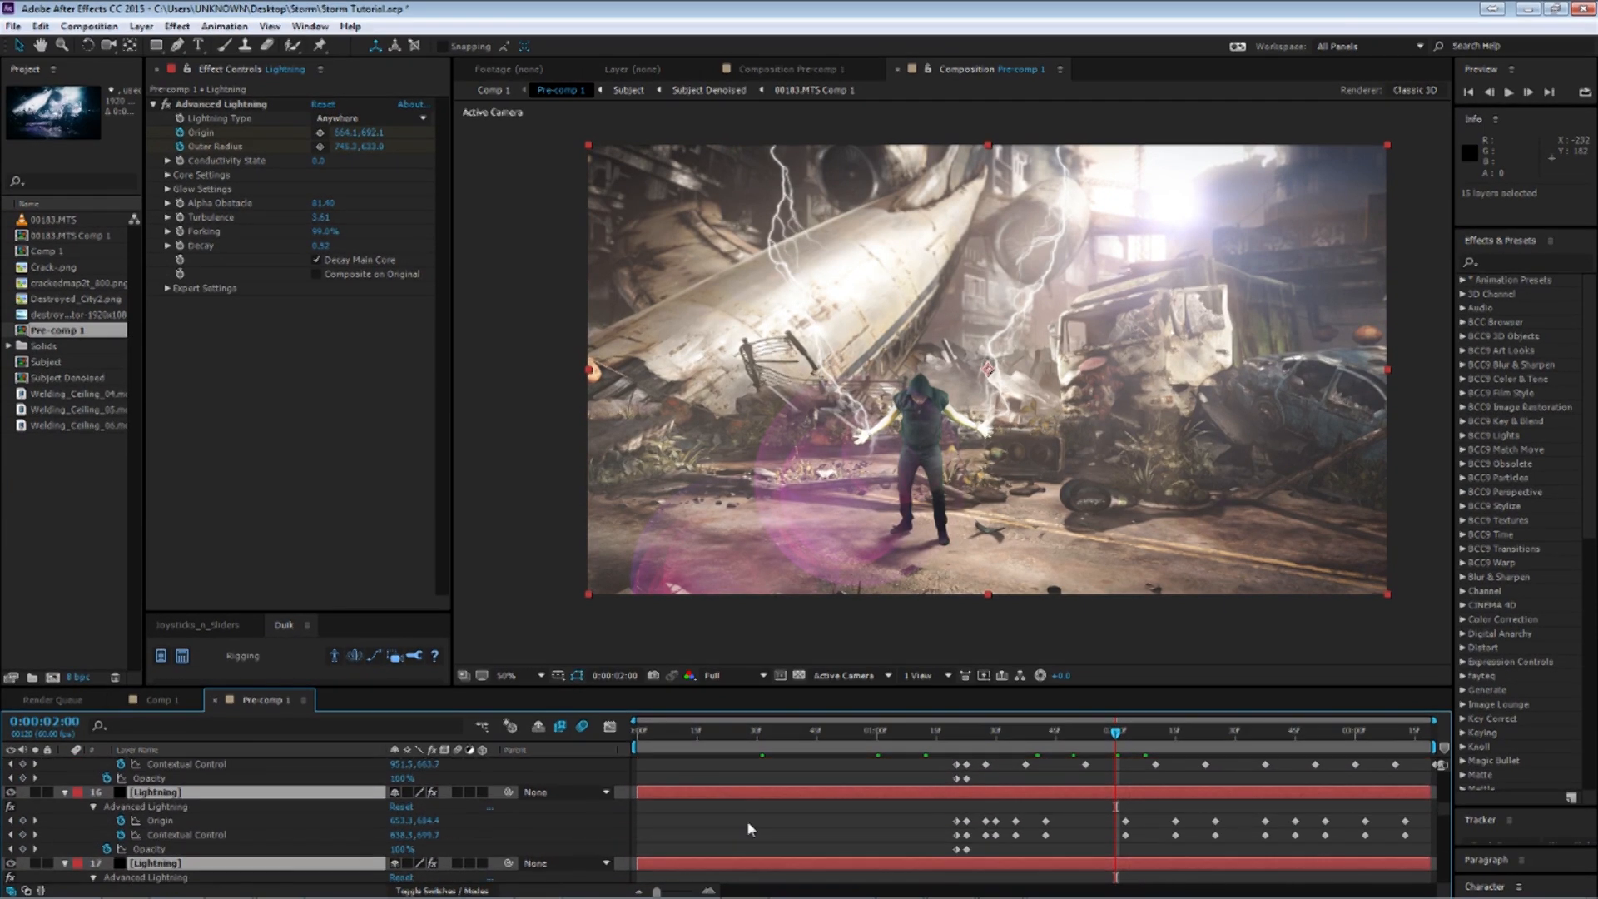
scroll(736, 833, "up", 2)
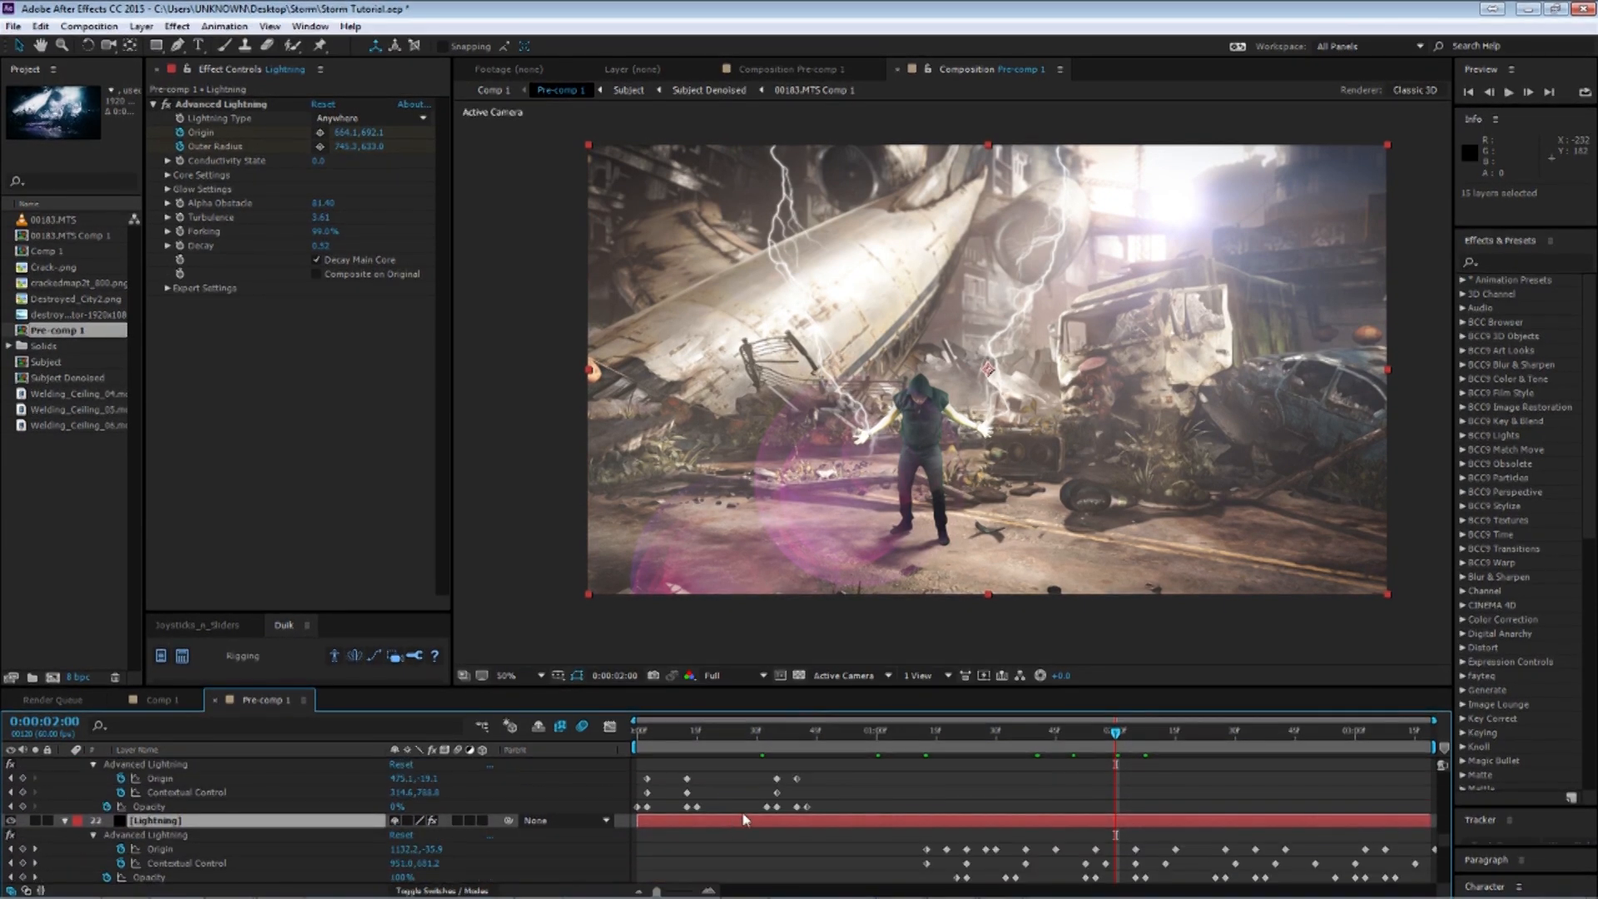
left_click(996, 733)
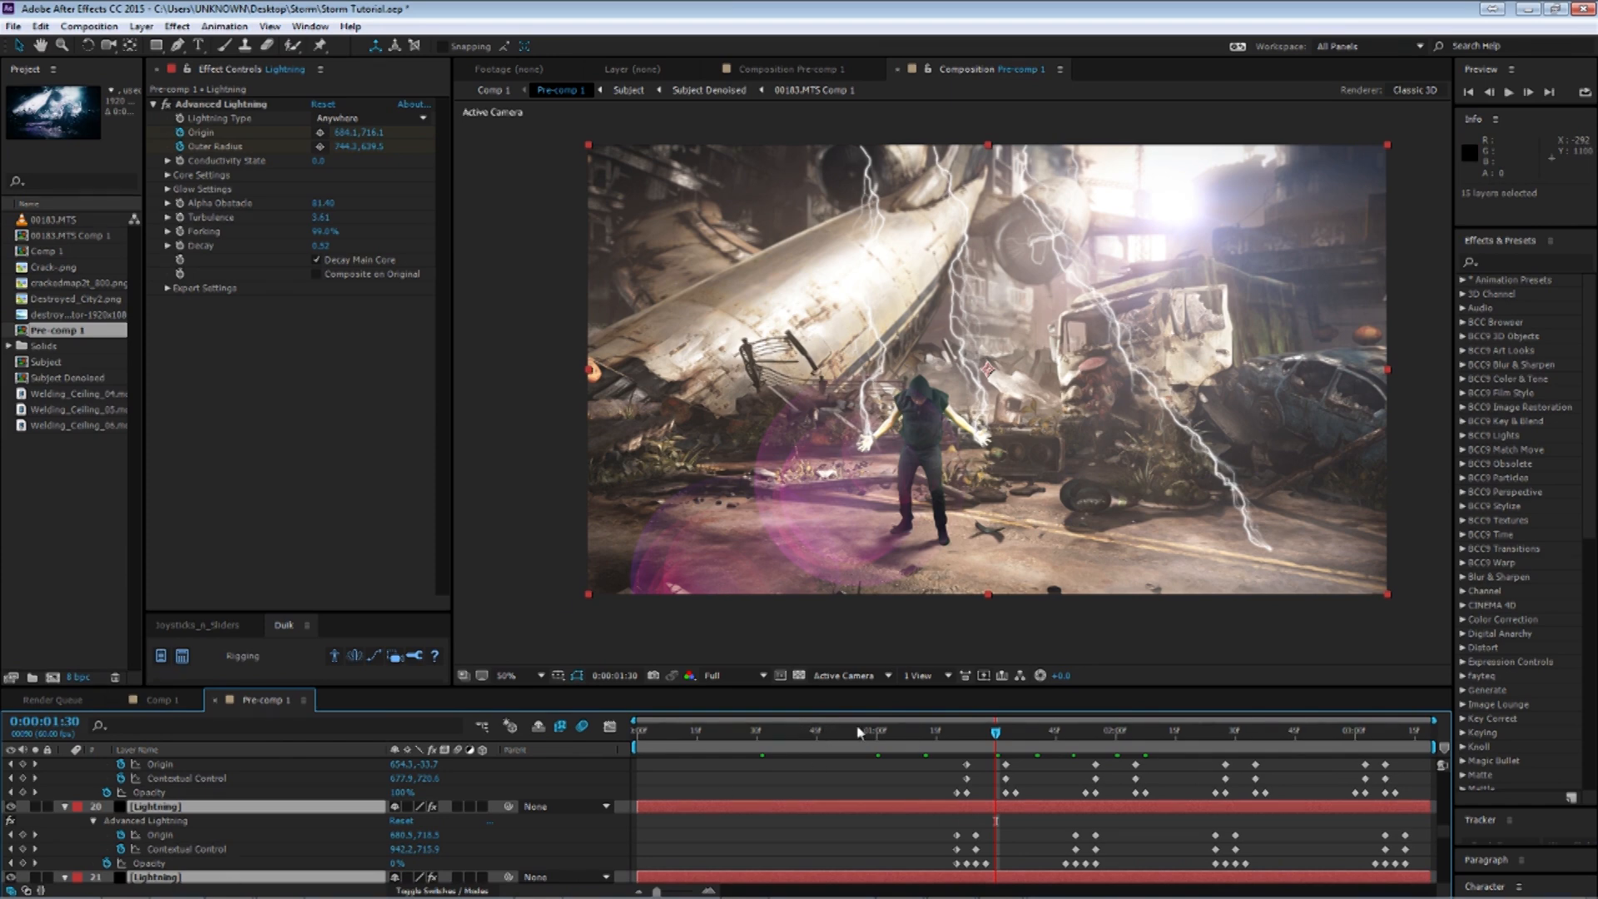
Collapse the lightning properties, then select the Crack.png layer and reveal its animated Scale keyframes.
key("u")
scroll(326, 806, "up", 4)
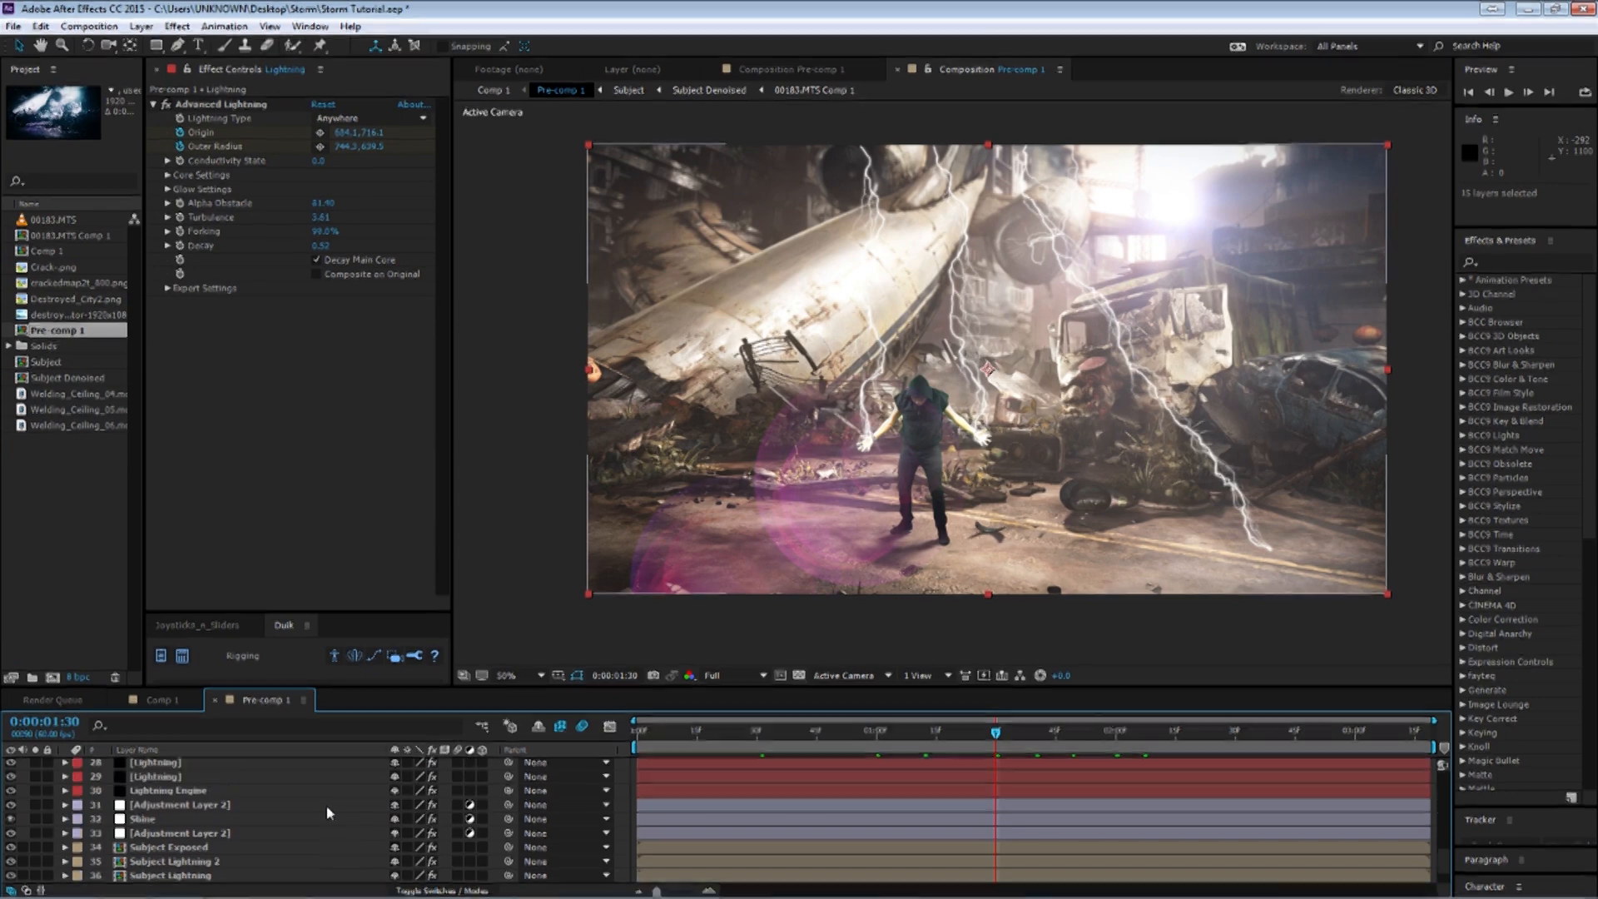
scroll(326, 805, "up", 3)
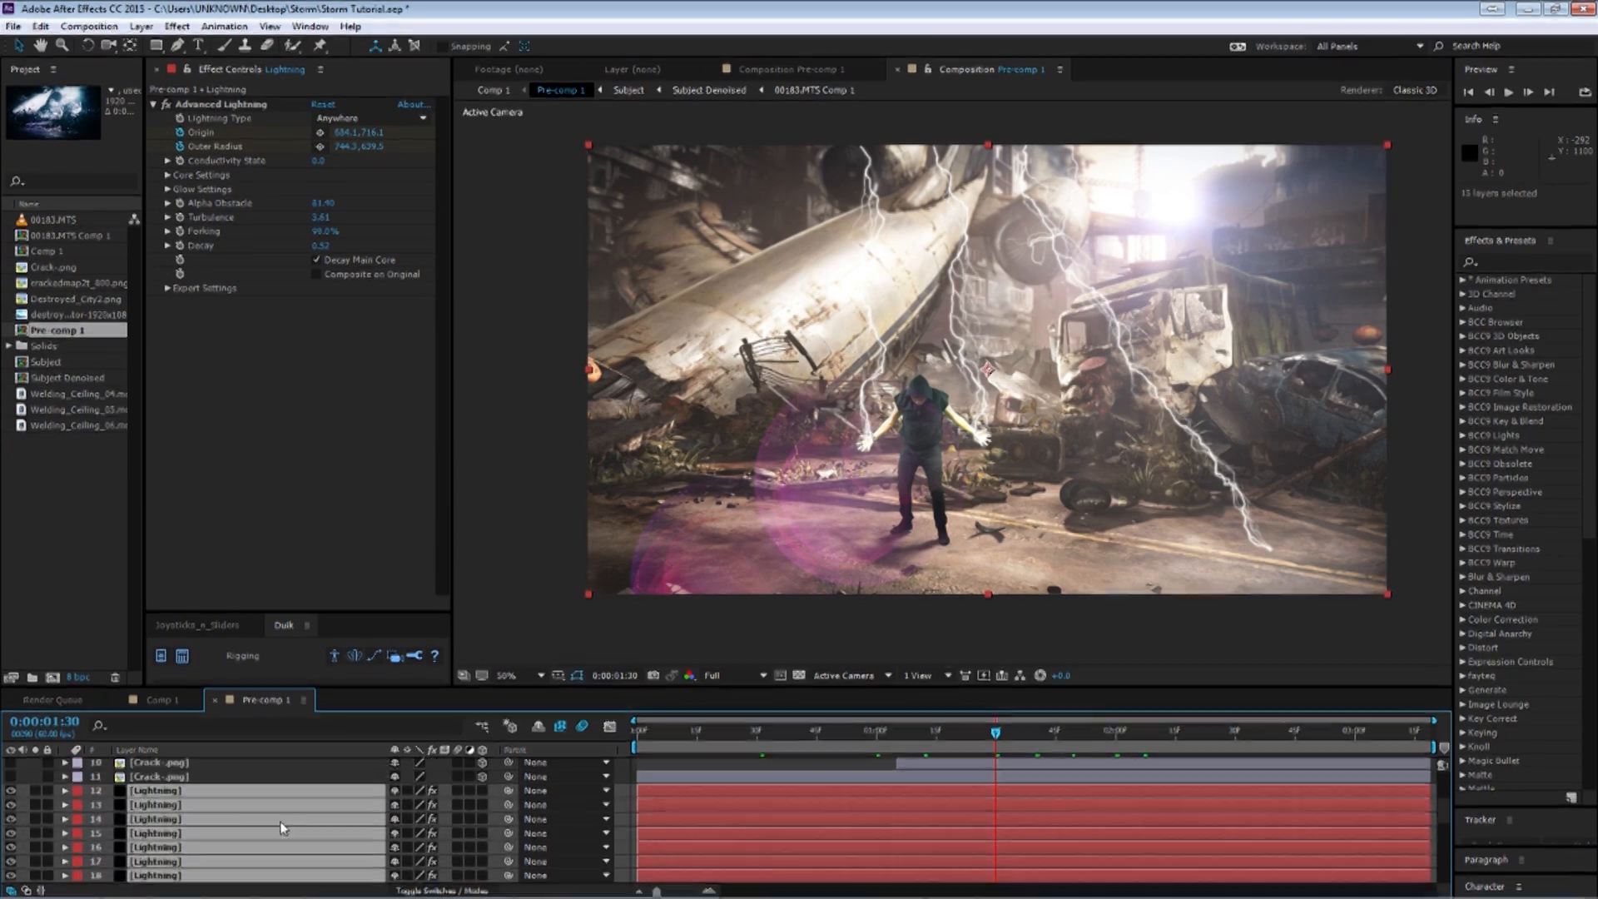
left_click(190, 778)
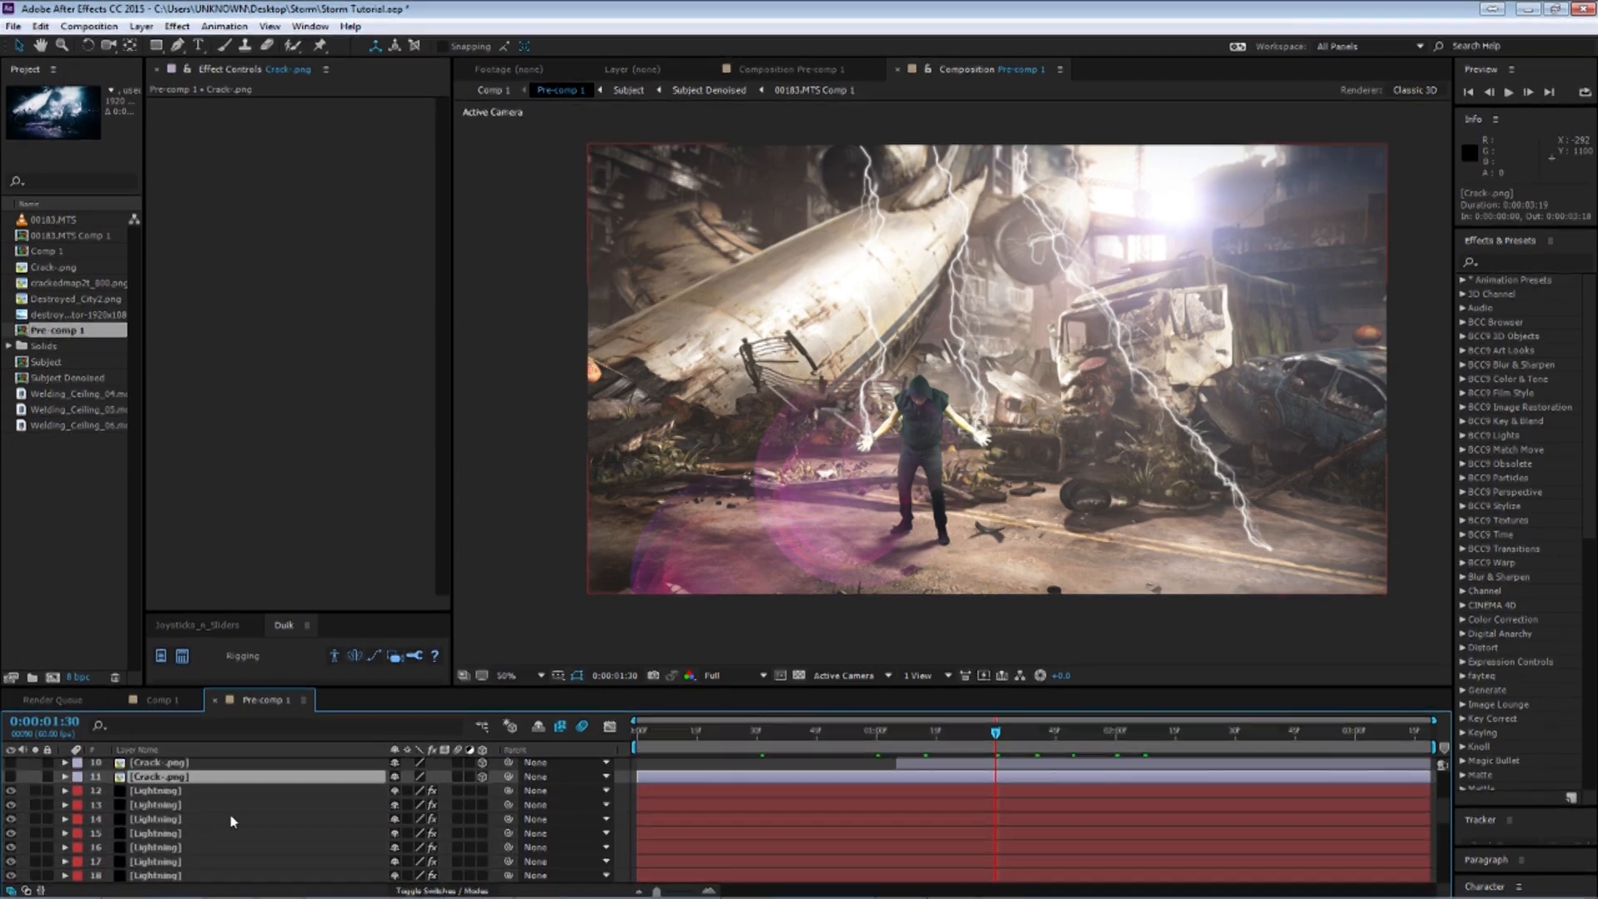
scroll(233, 814, "up", 1)
key("u")
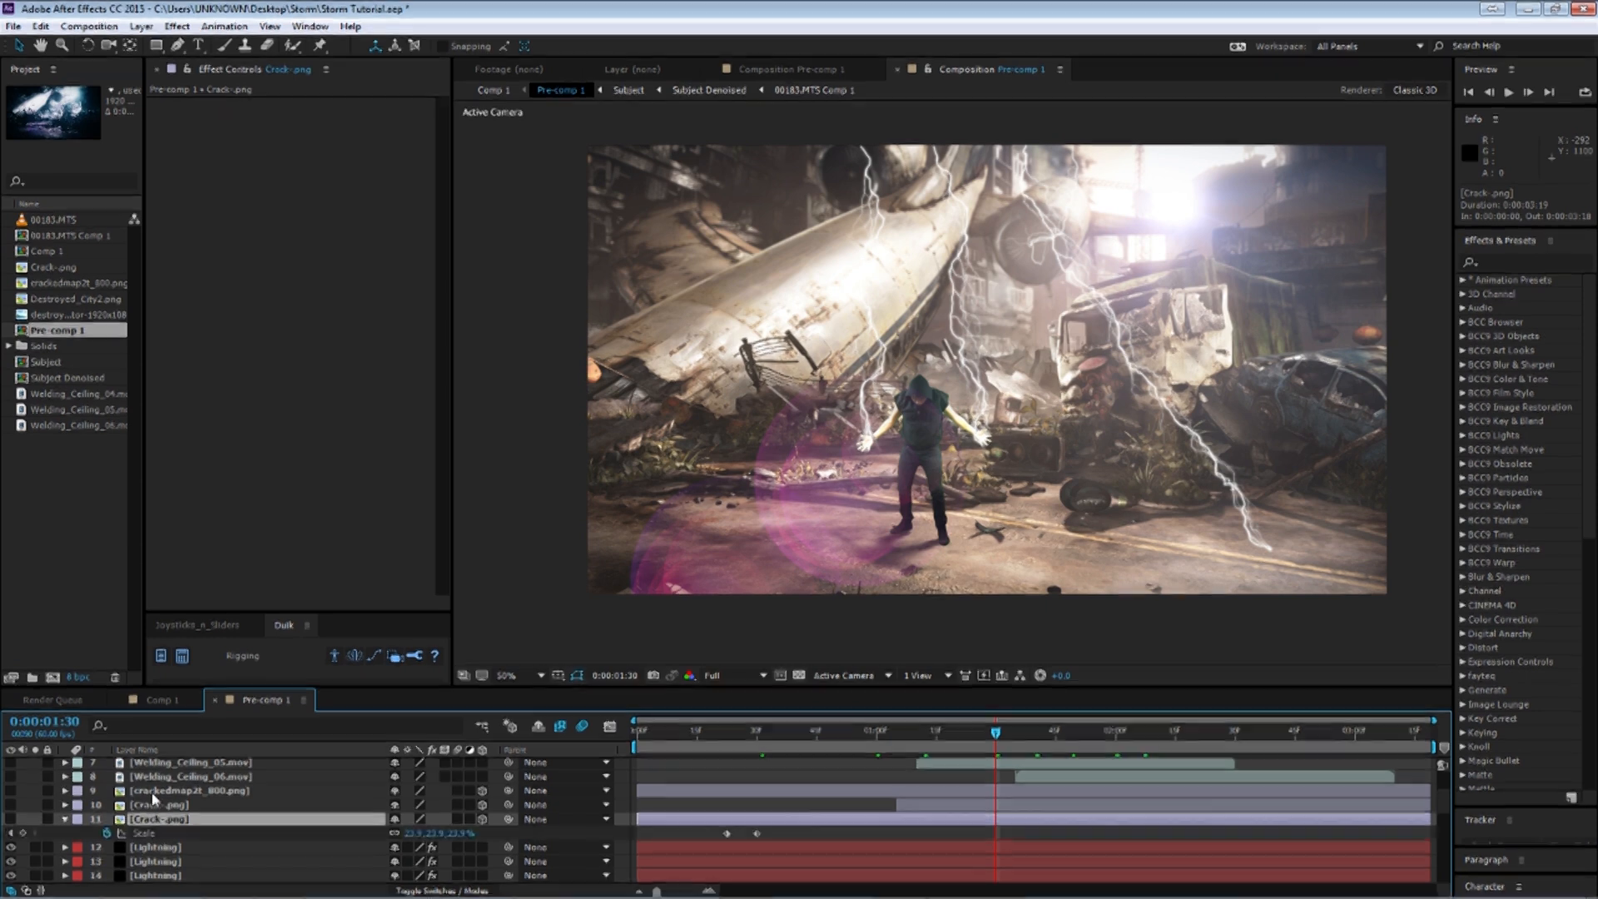
Move the time indicator to about 0:00:00:25 and solo the Crack.png layer to isolate its strike.
left_click(191, 791)
left_click(740, 732)
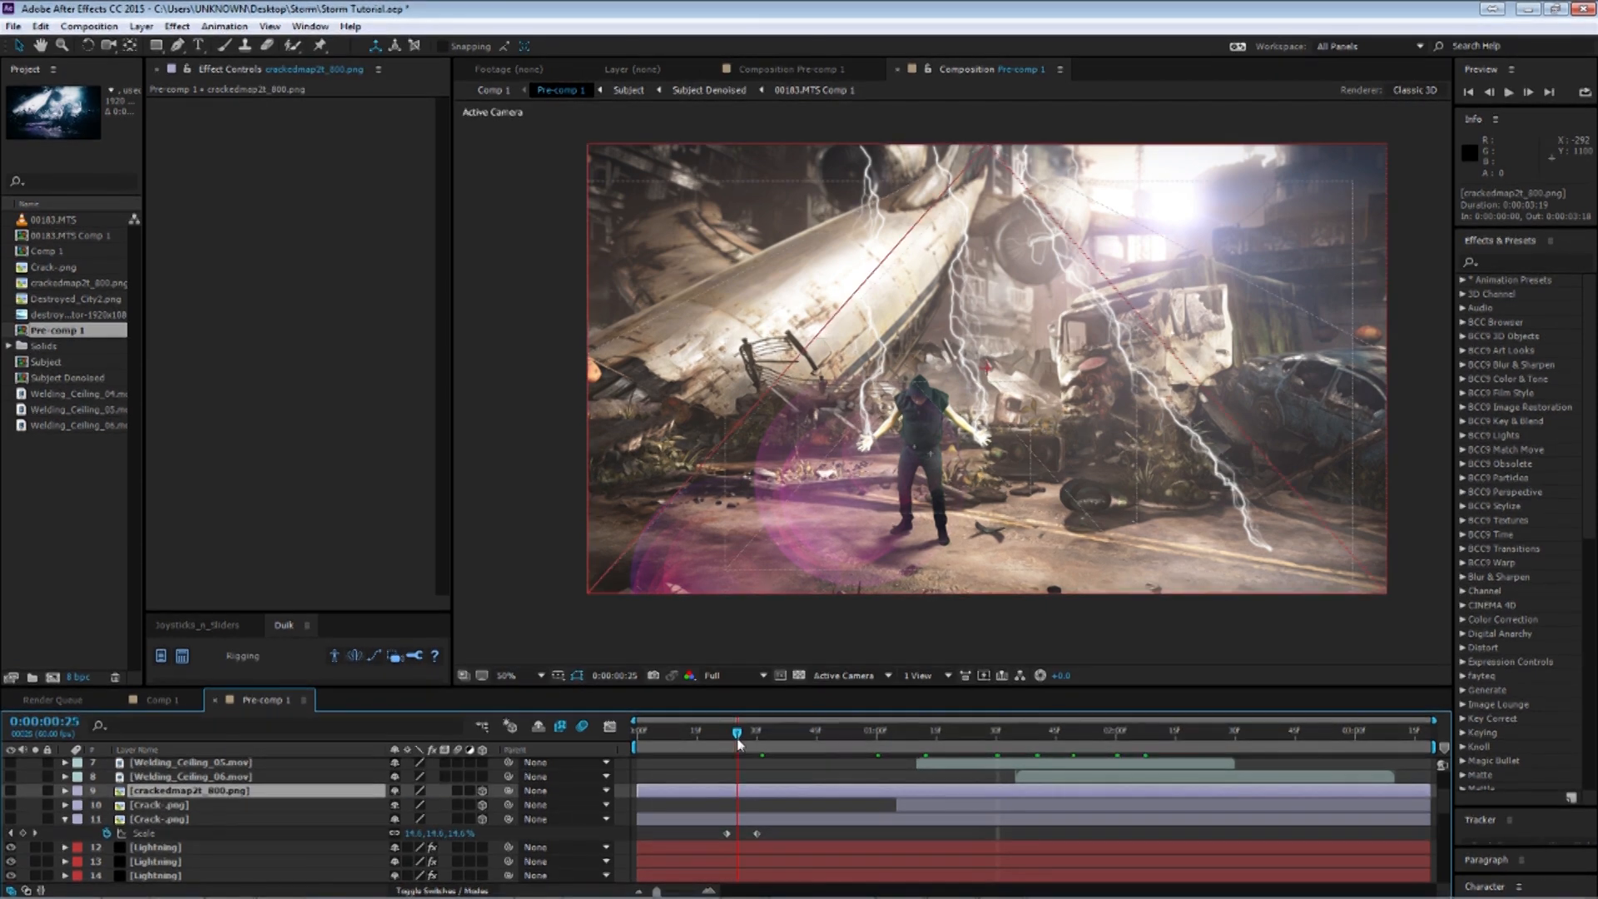
left_click(64, 820)
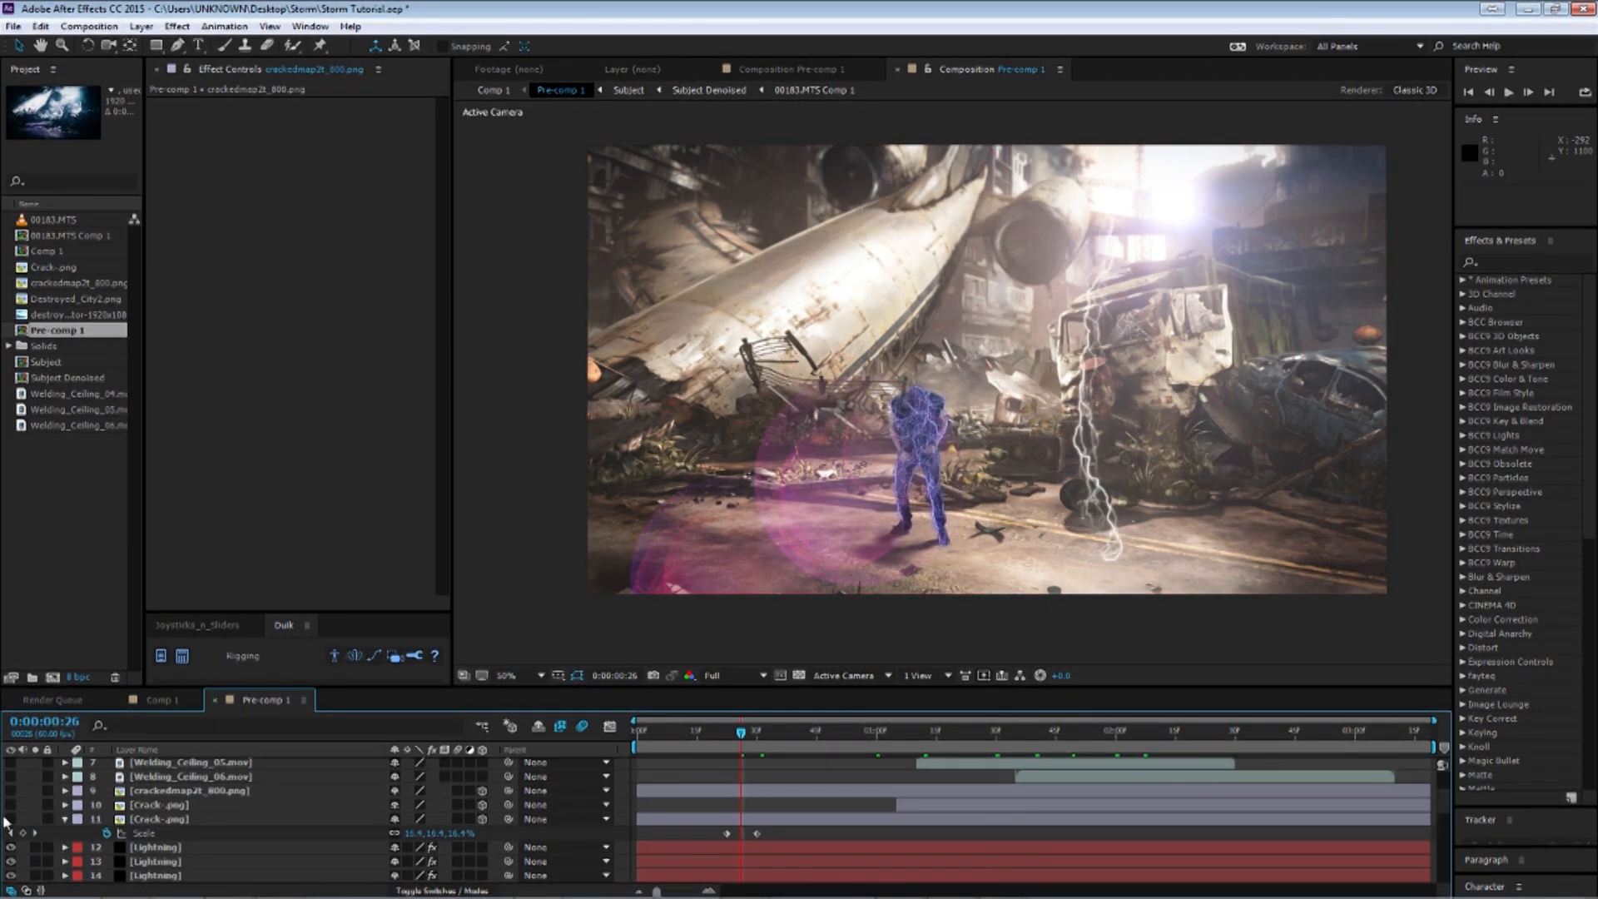
left_click(65, 820)
left_click(173, 820)
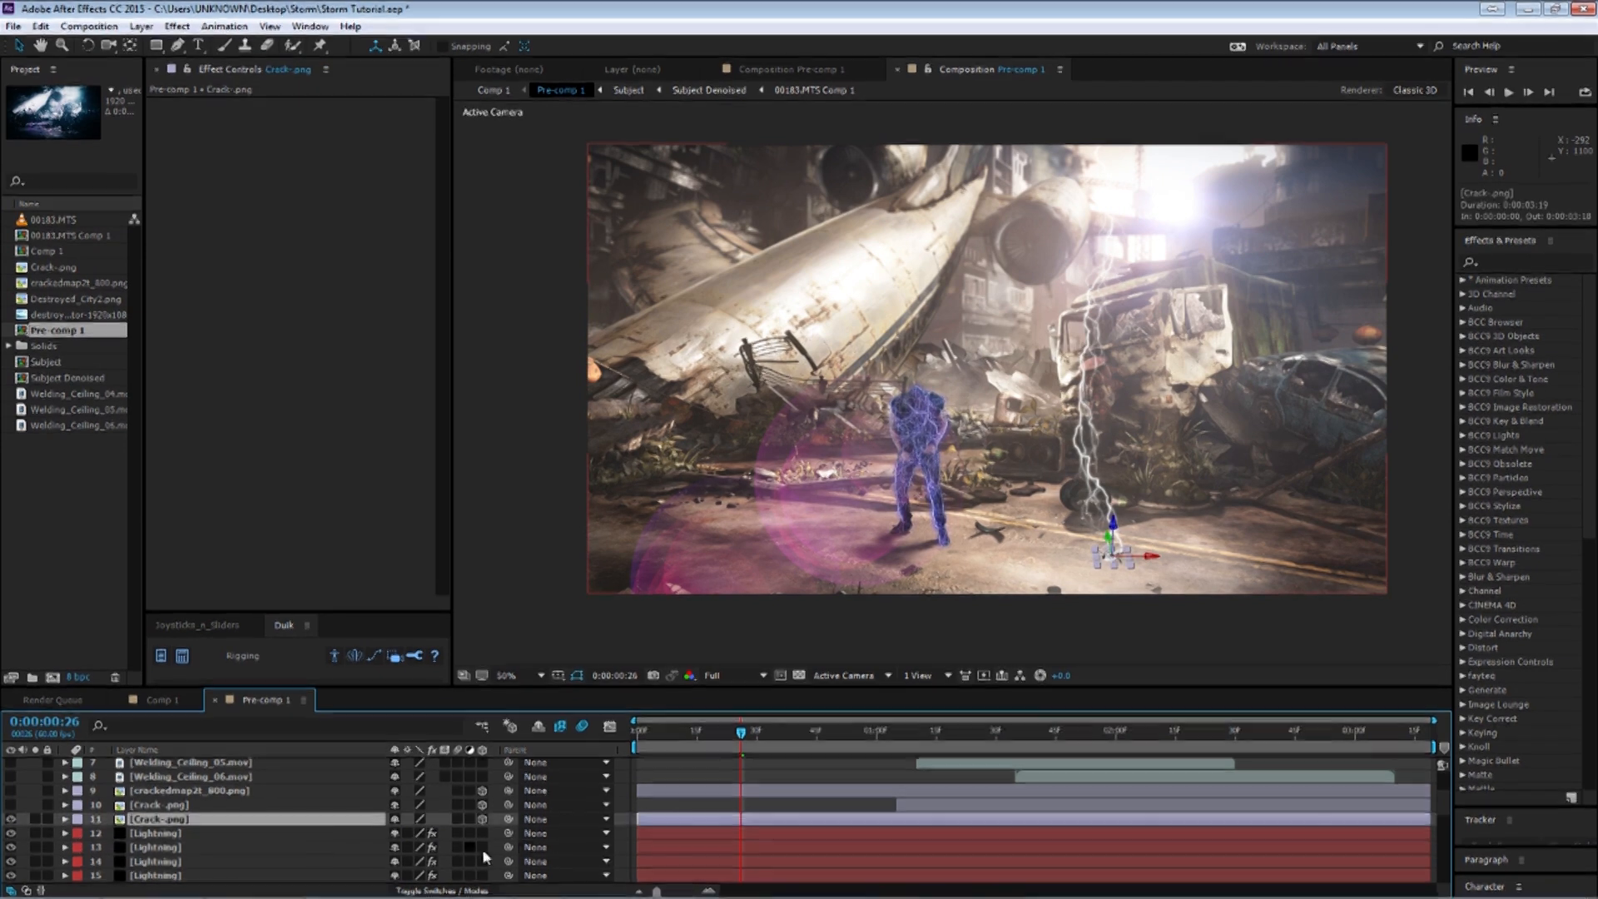
Zoom into the crack on the road and scrub around its Scale keyframes to watch the crack grow.
key("period")
left_click_drag(1132, 547, 759, 250)
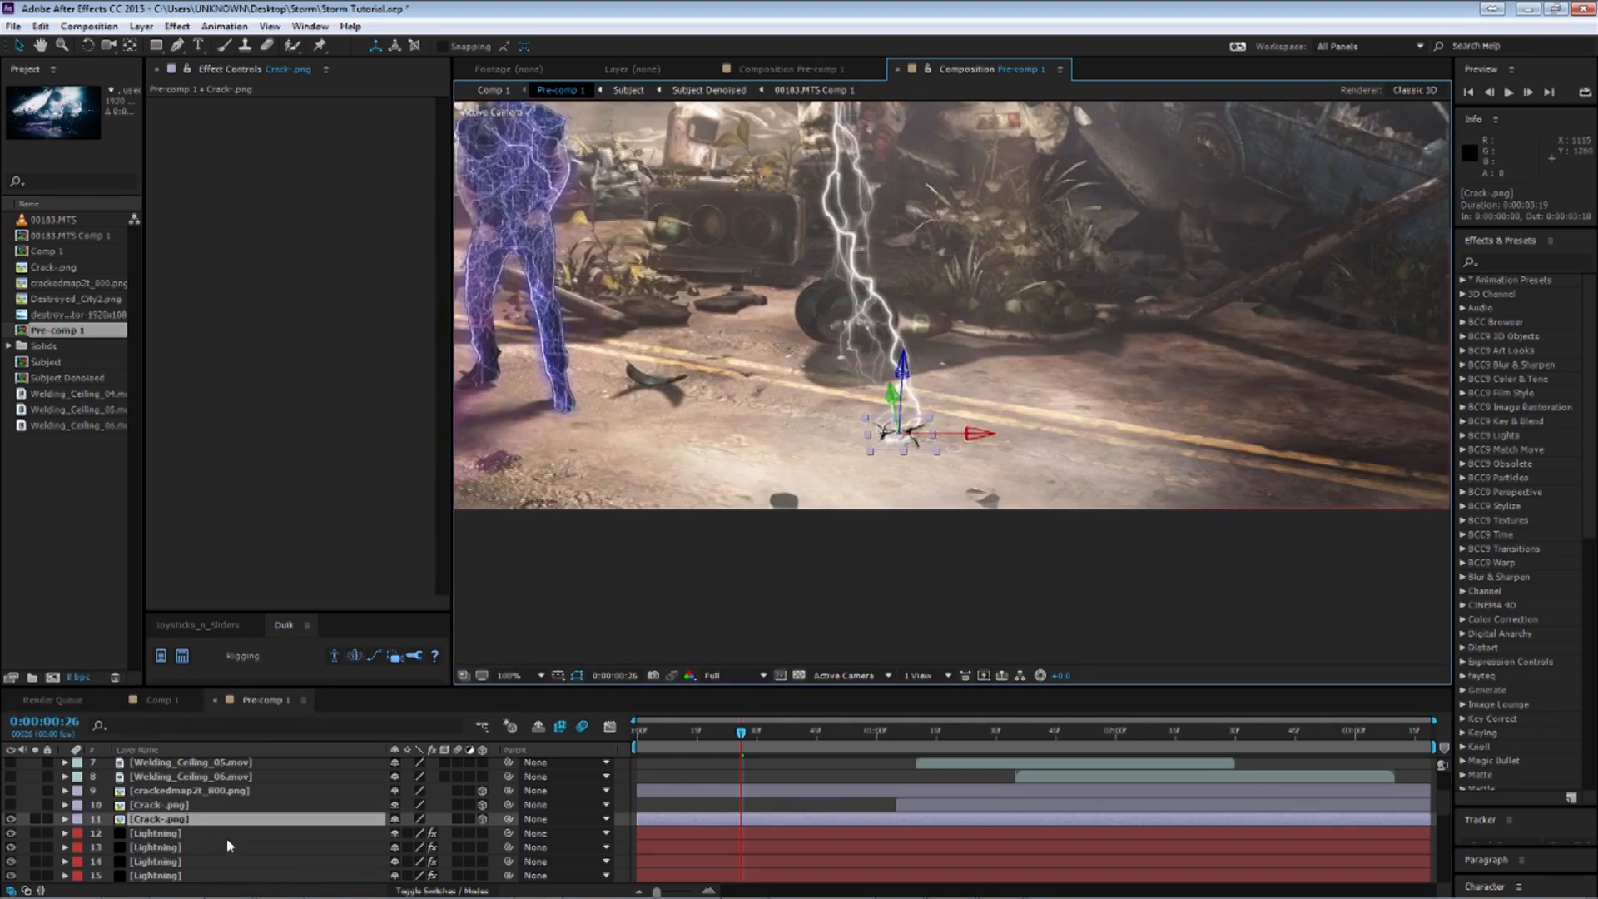
key("s")
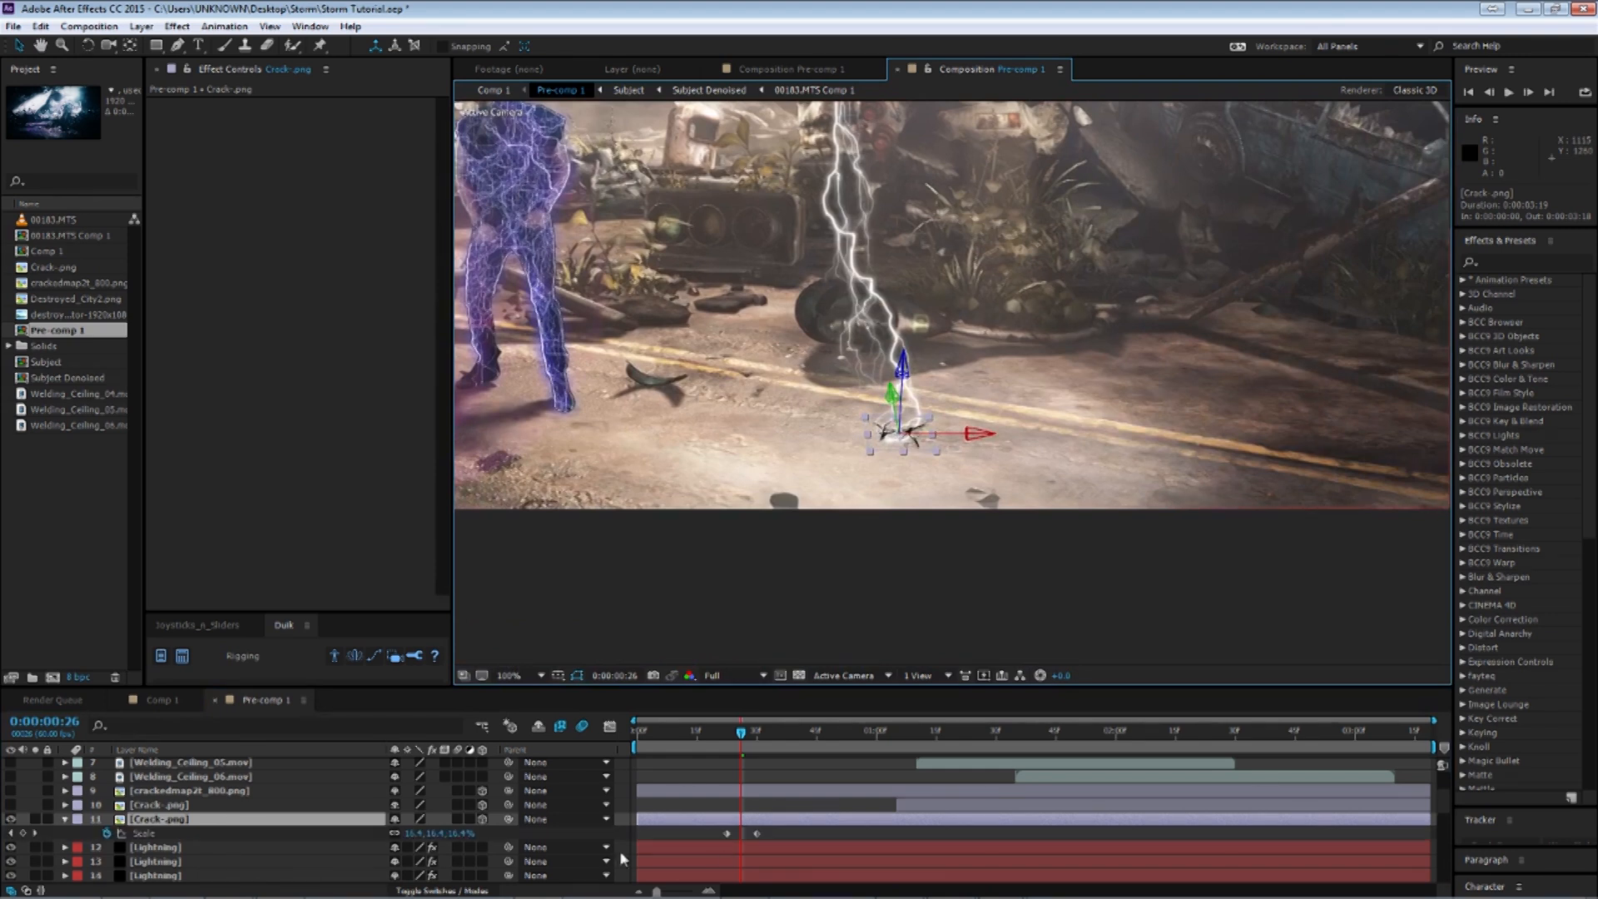
left_click_drag(740, 736, 729, 733)
left_click(699, 734)
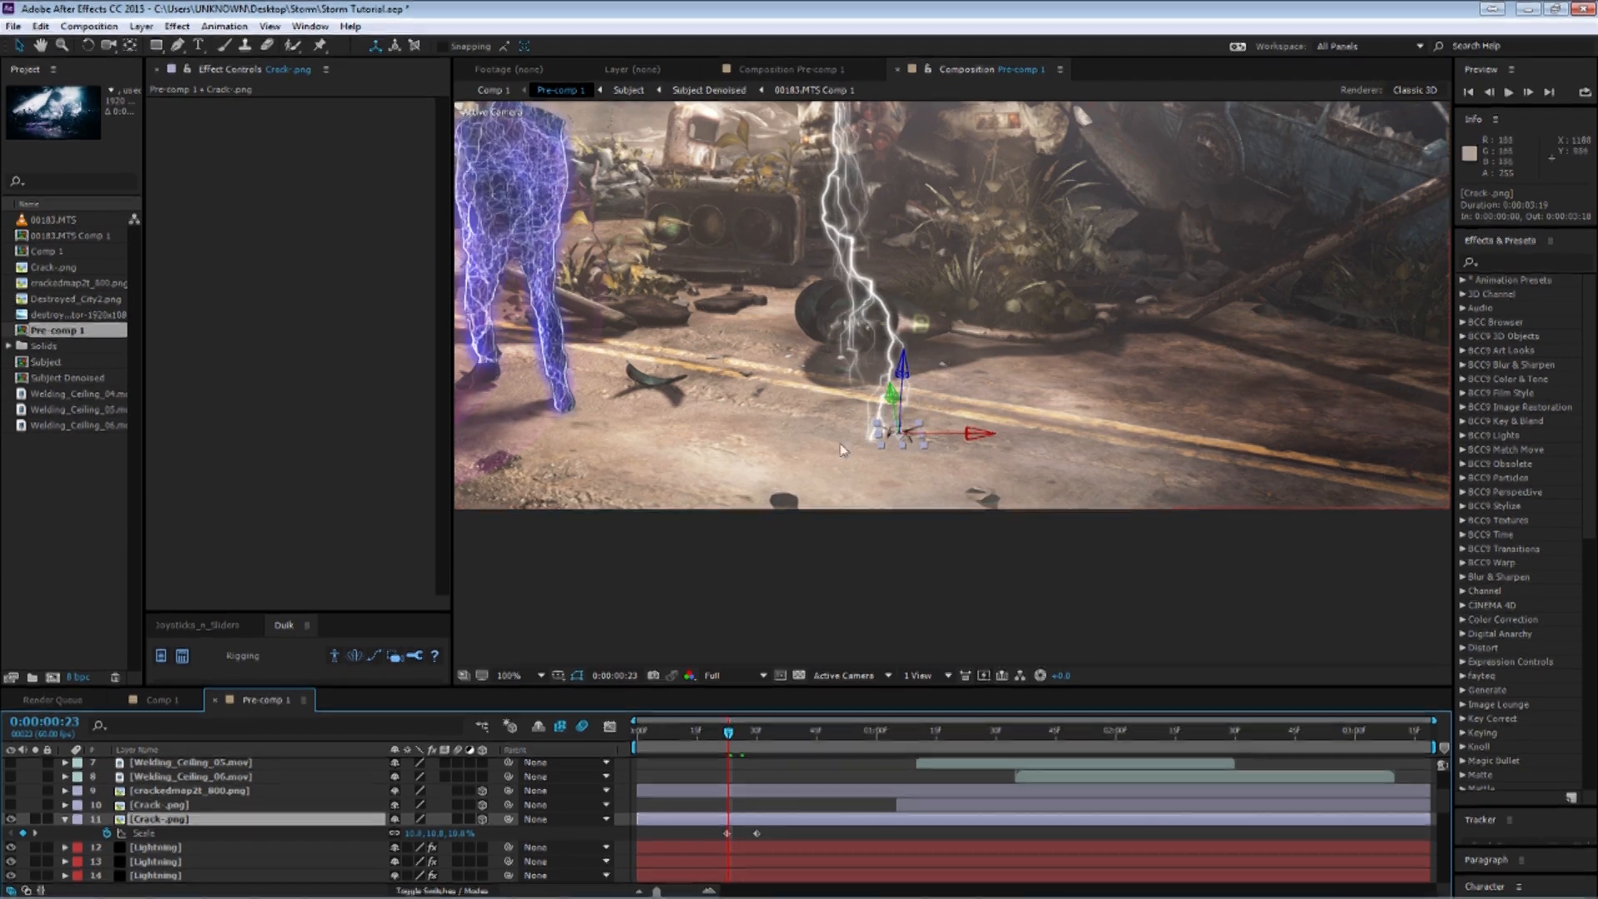
left_click_drag(698, 736, 696, 737)
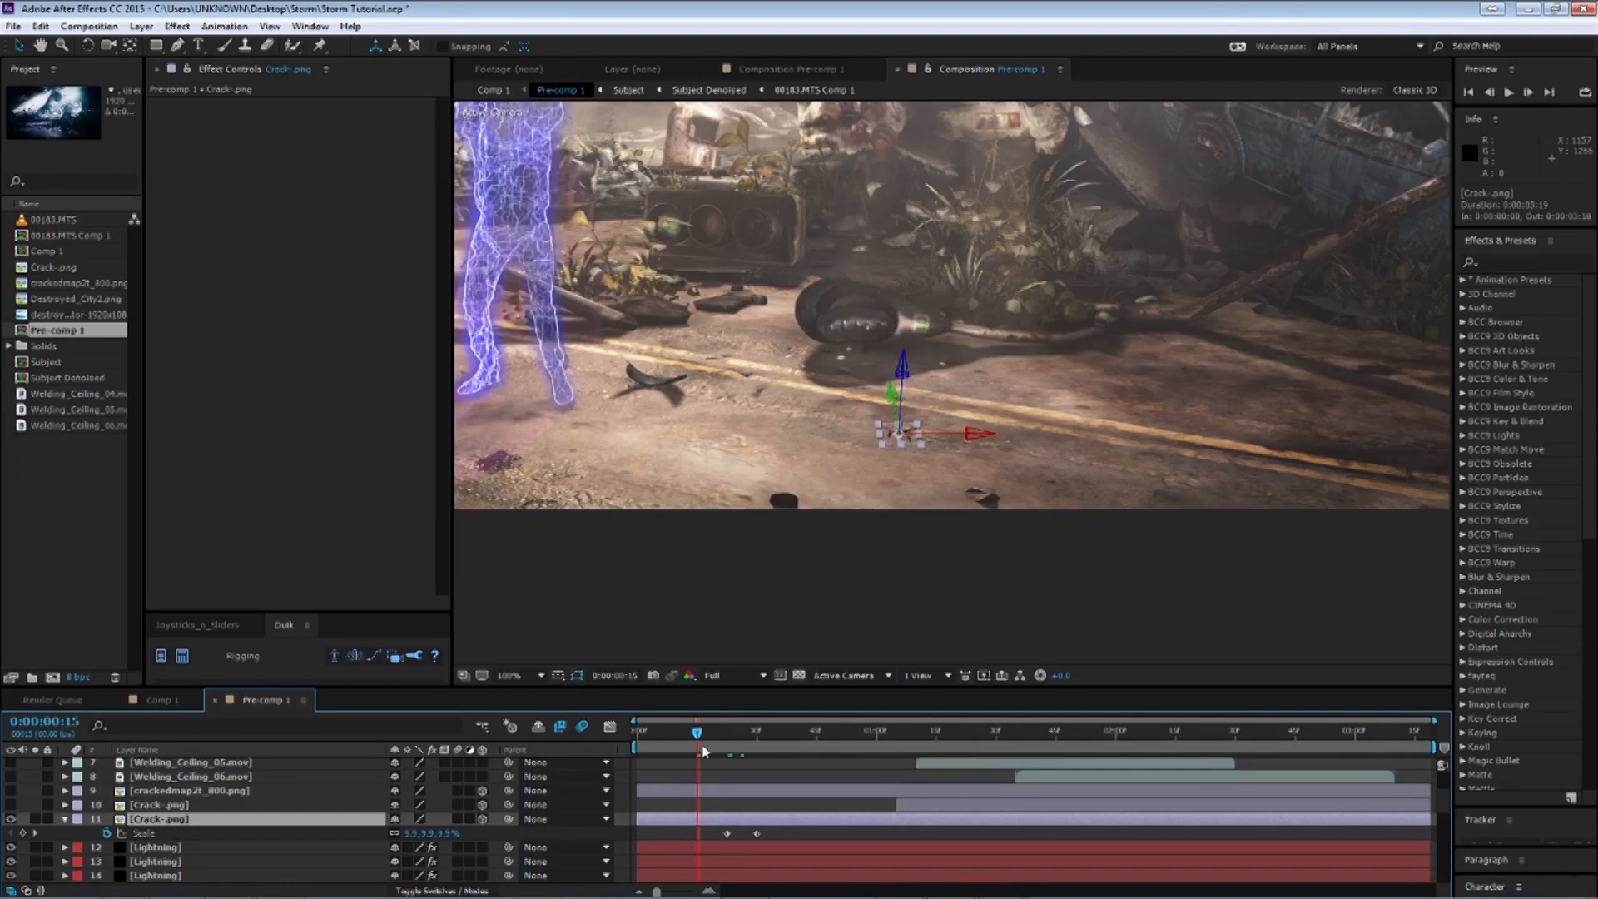
left_click_drag(698, 734, 801, 738)
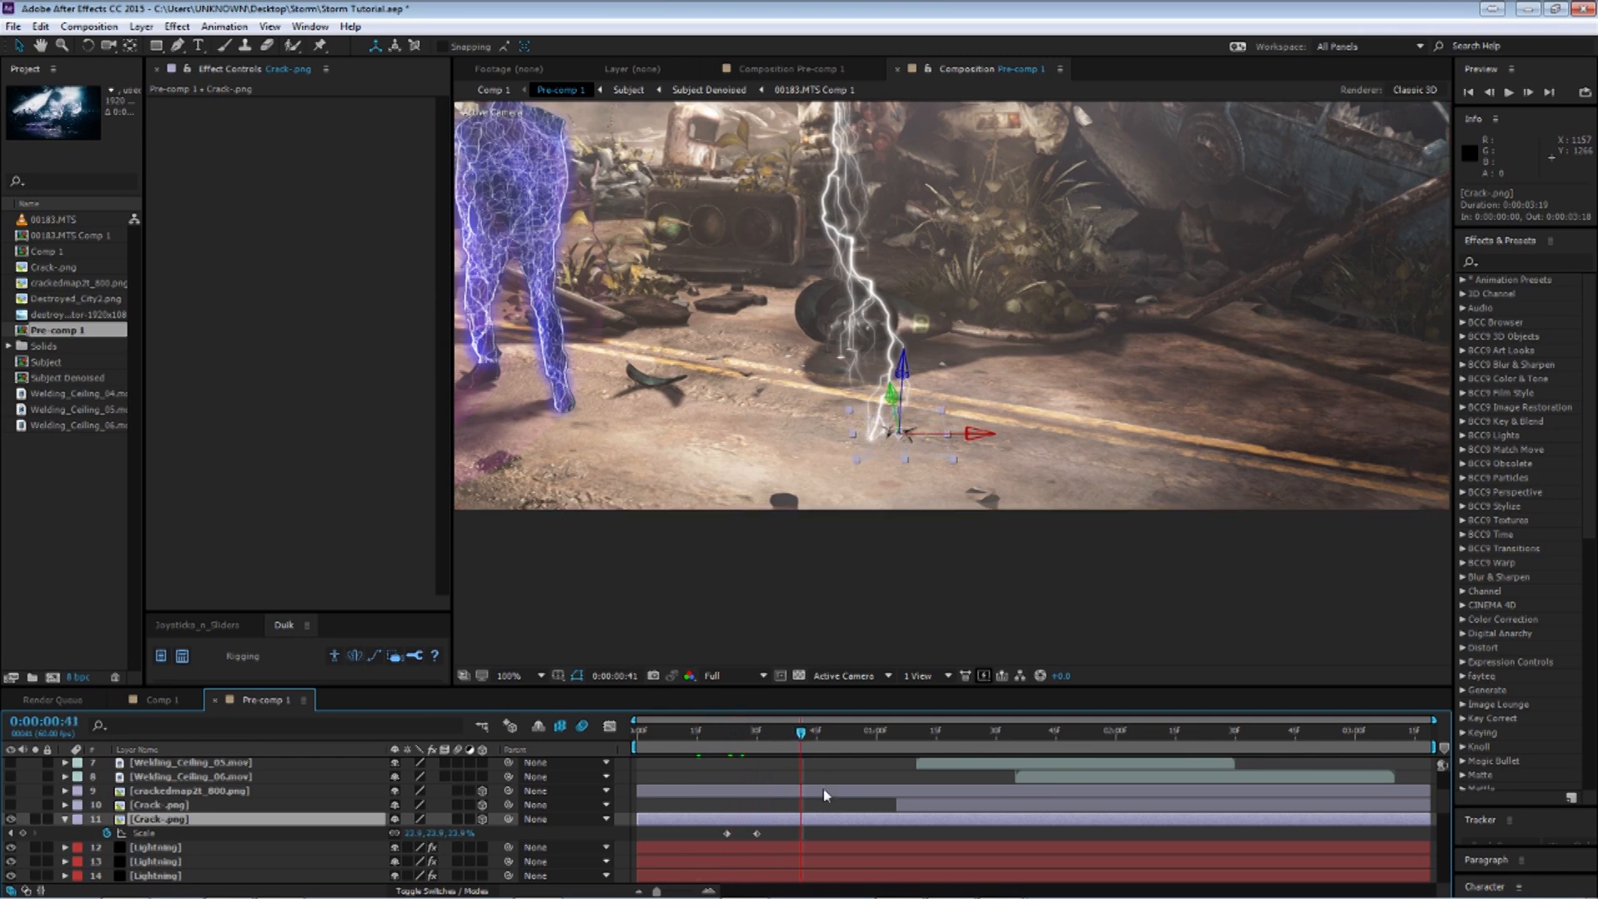
Collapse the Crack.png properties and select the second Crack.png layer above it.
key("u")
key("u")
scroll(606, 794, "down", 1)
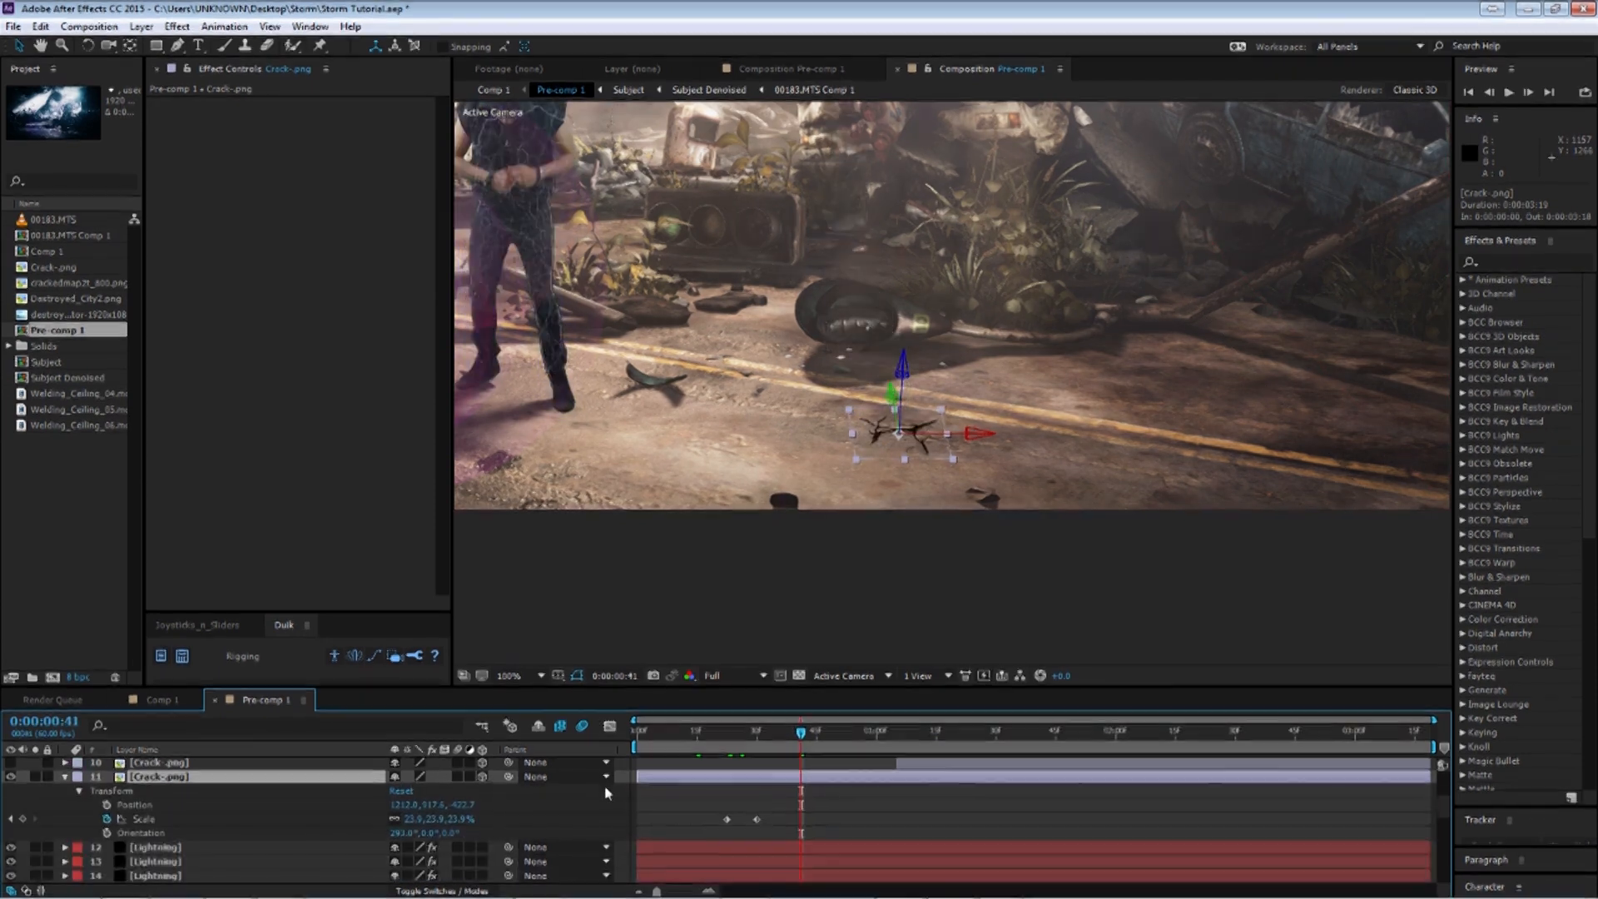
key("u")
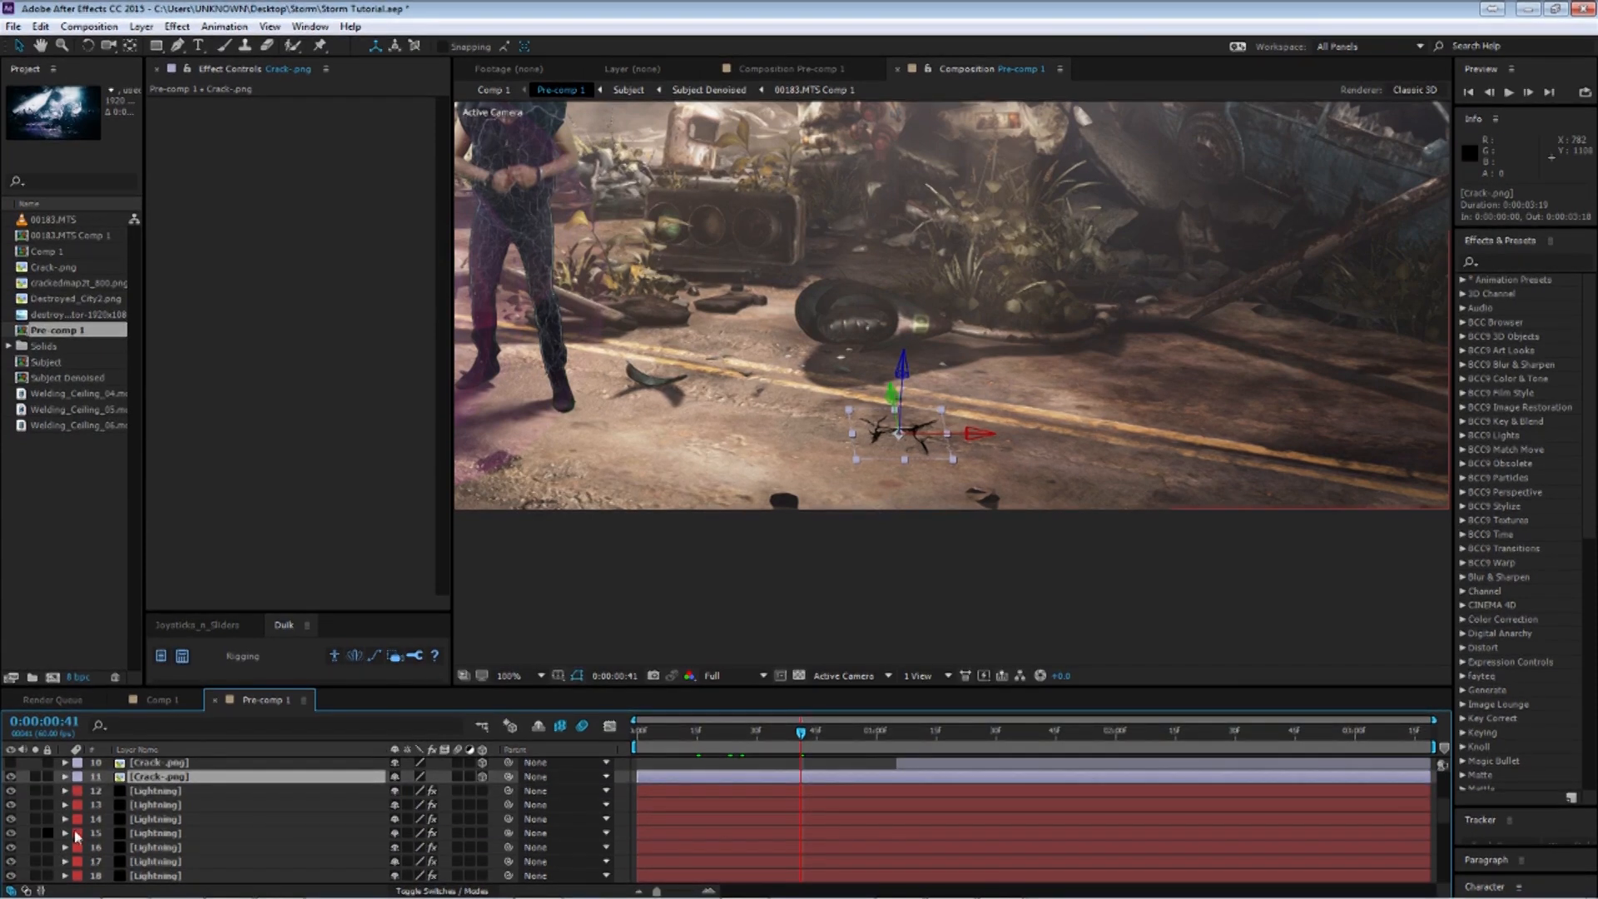
scroll(158, 809, "up", 1)
left_click(146, 807)
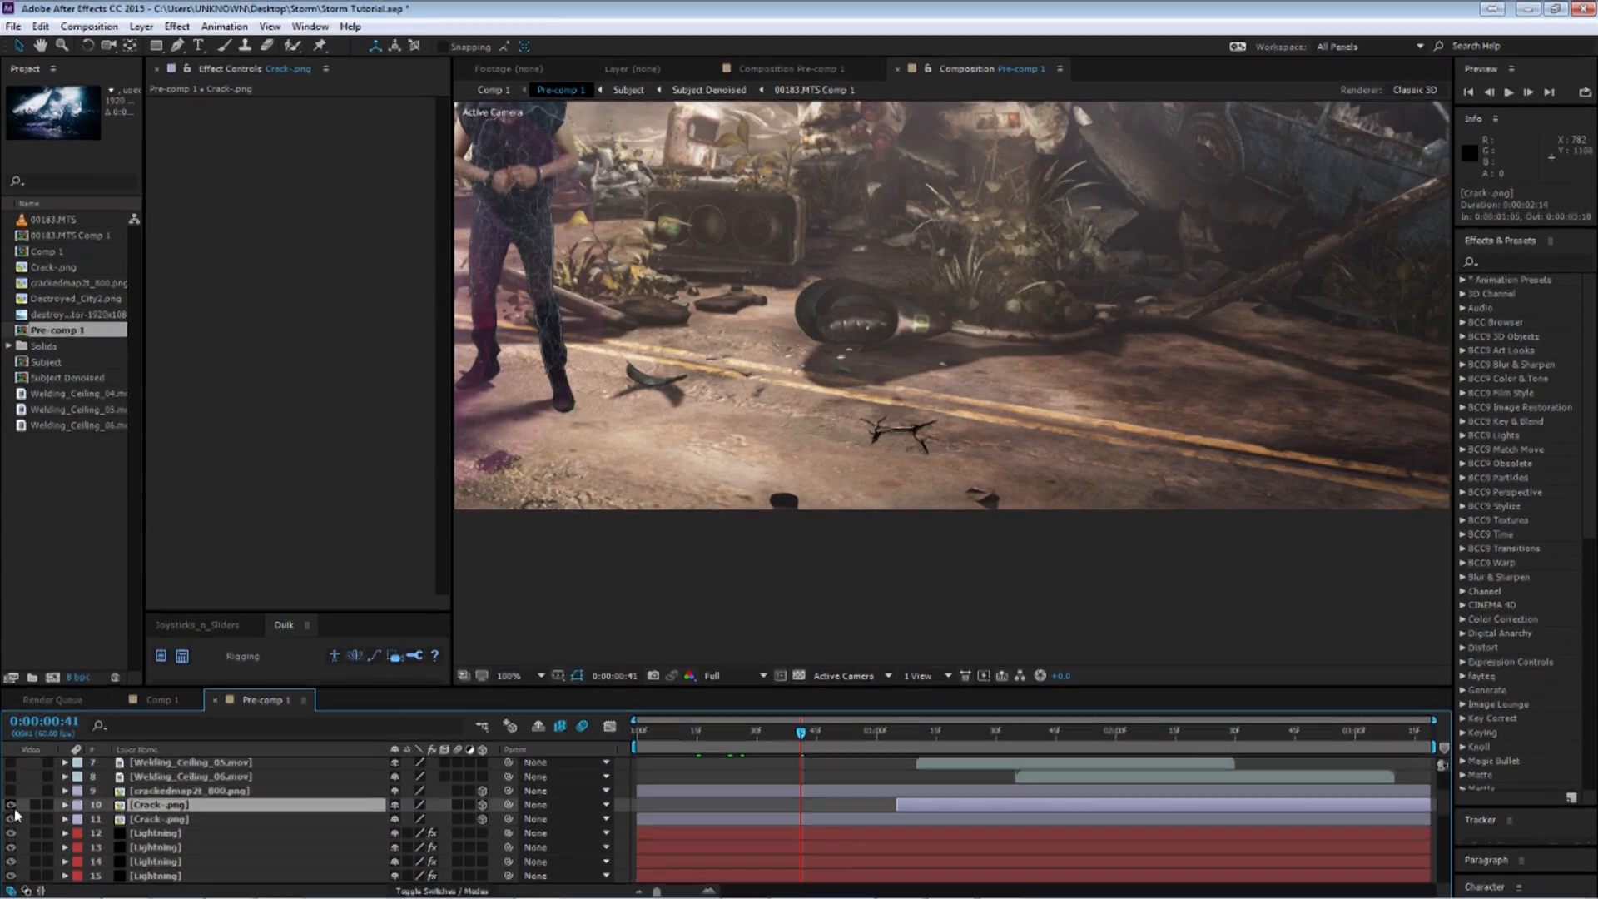
Zoom back out and scrub the start of the timeline to preview the crack against the lightning strike.
scroll(852, 450, "down", 1)
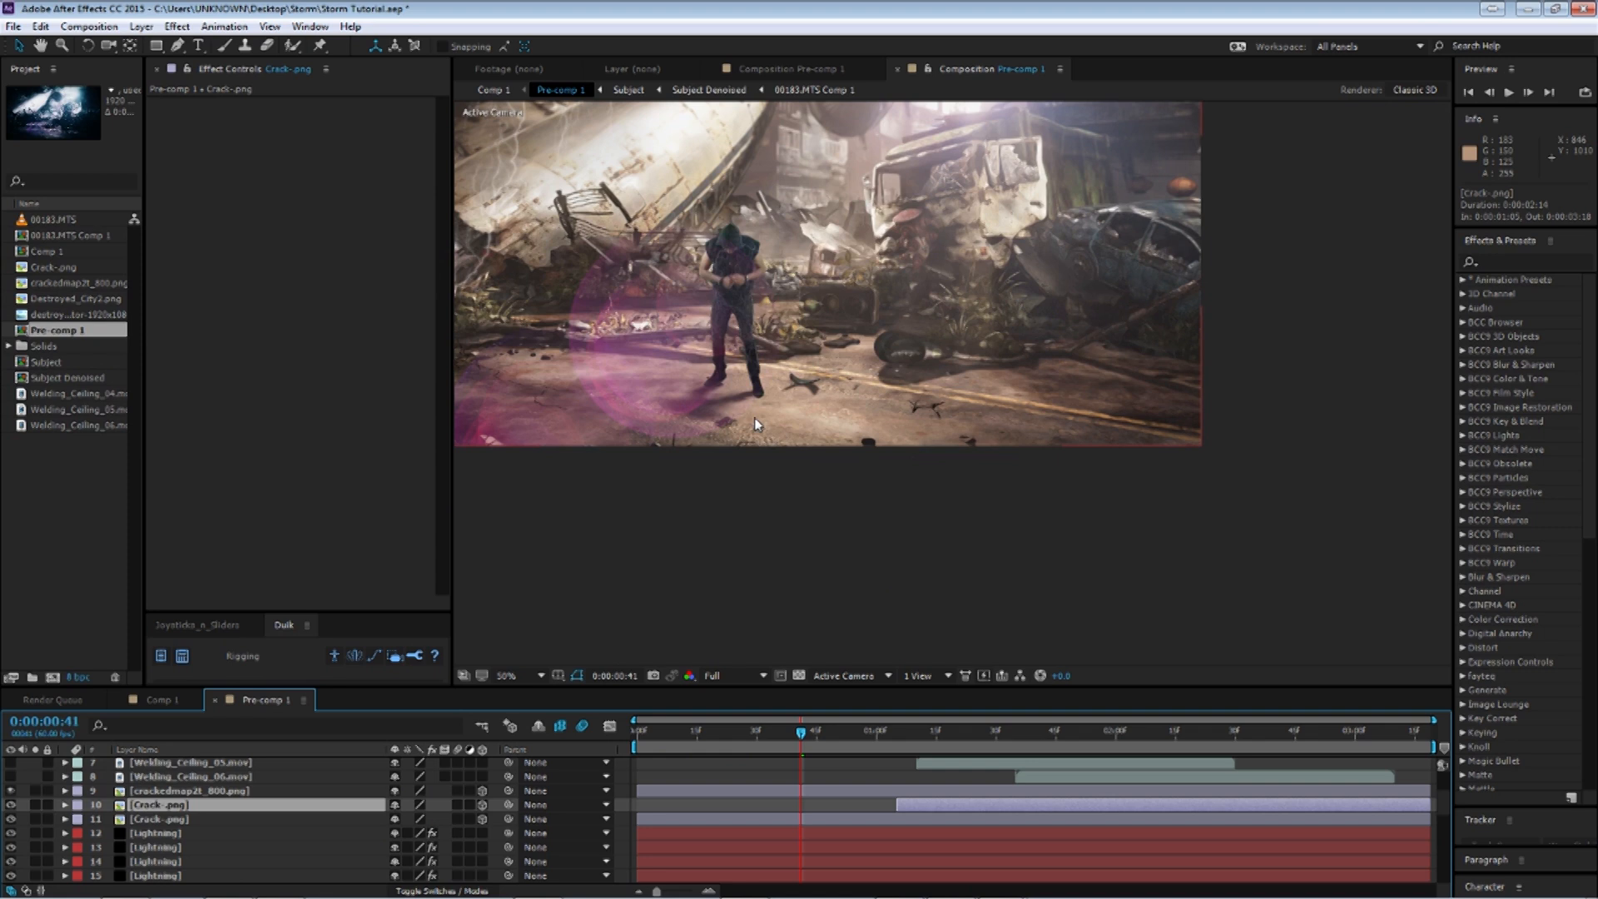
key("space")
left_click_drag(756, 419, 944, 458)
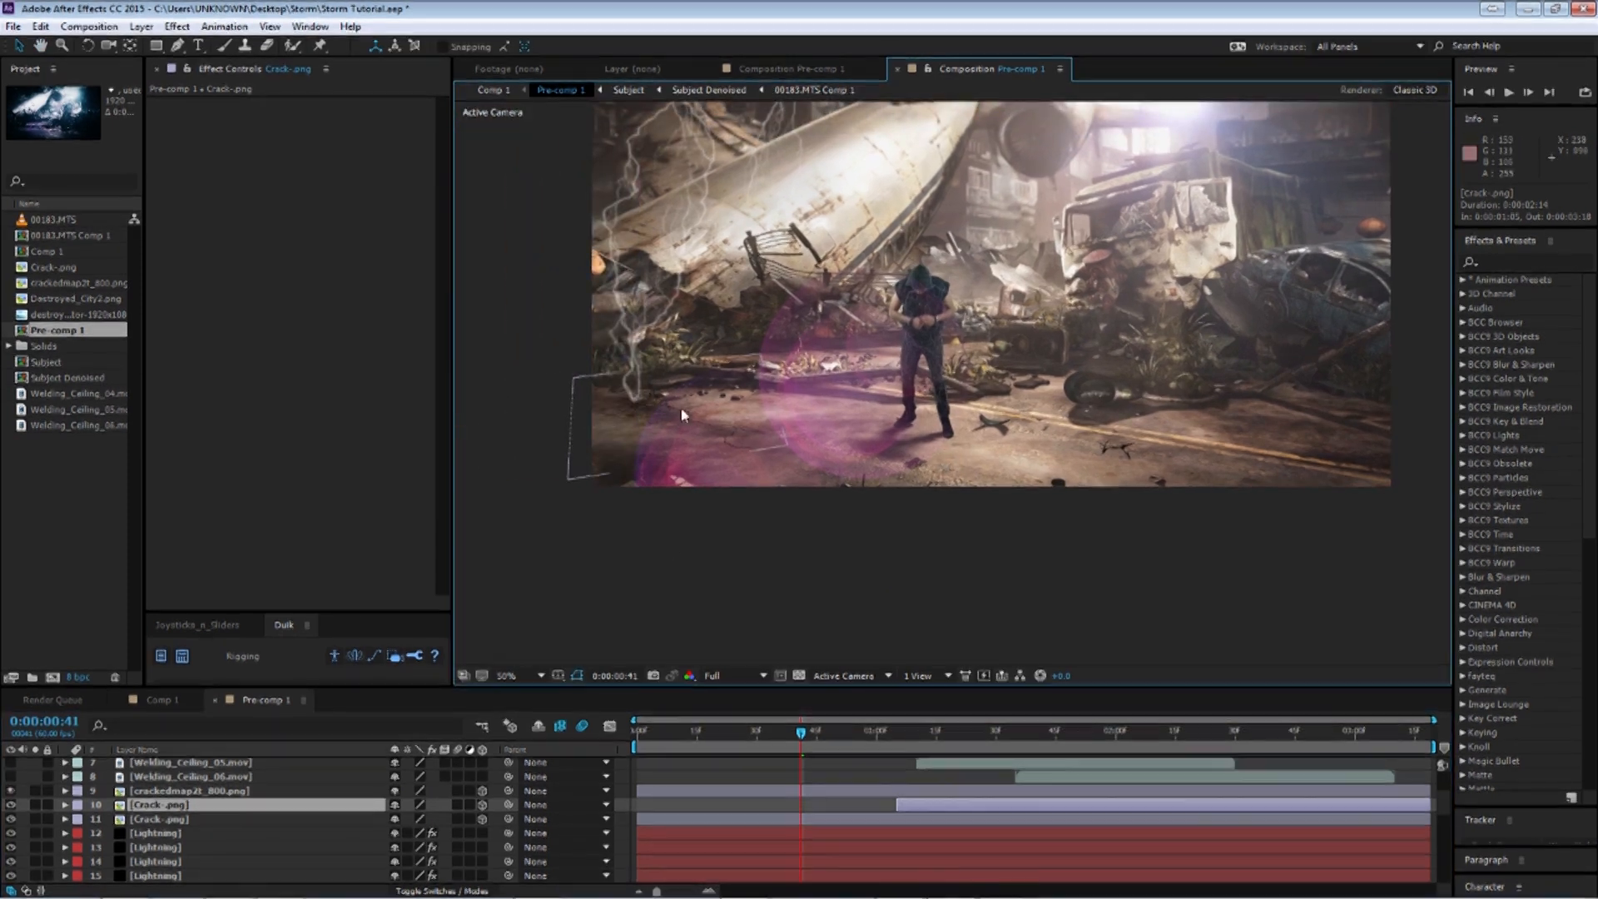
left_click_drag(801, 731, 744, 730)
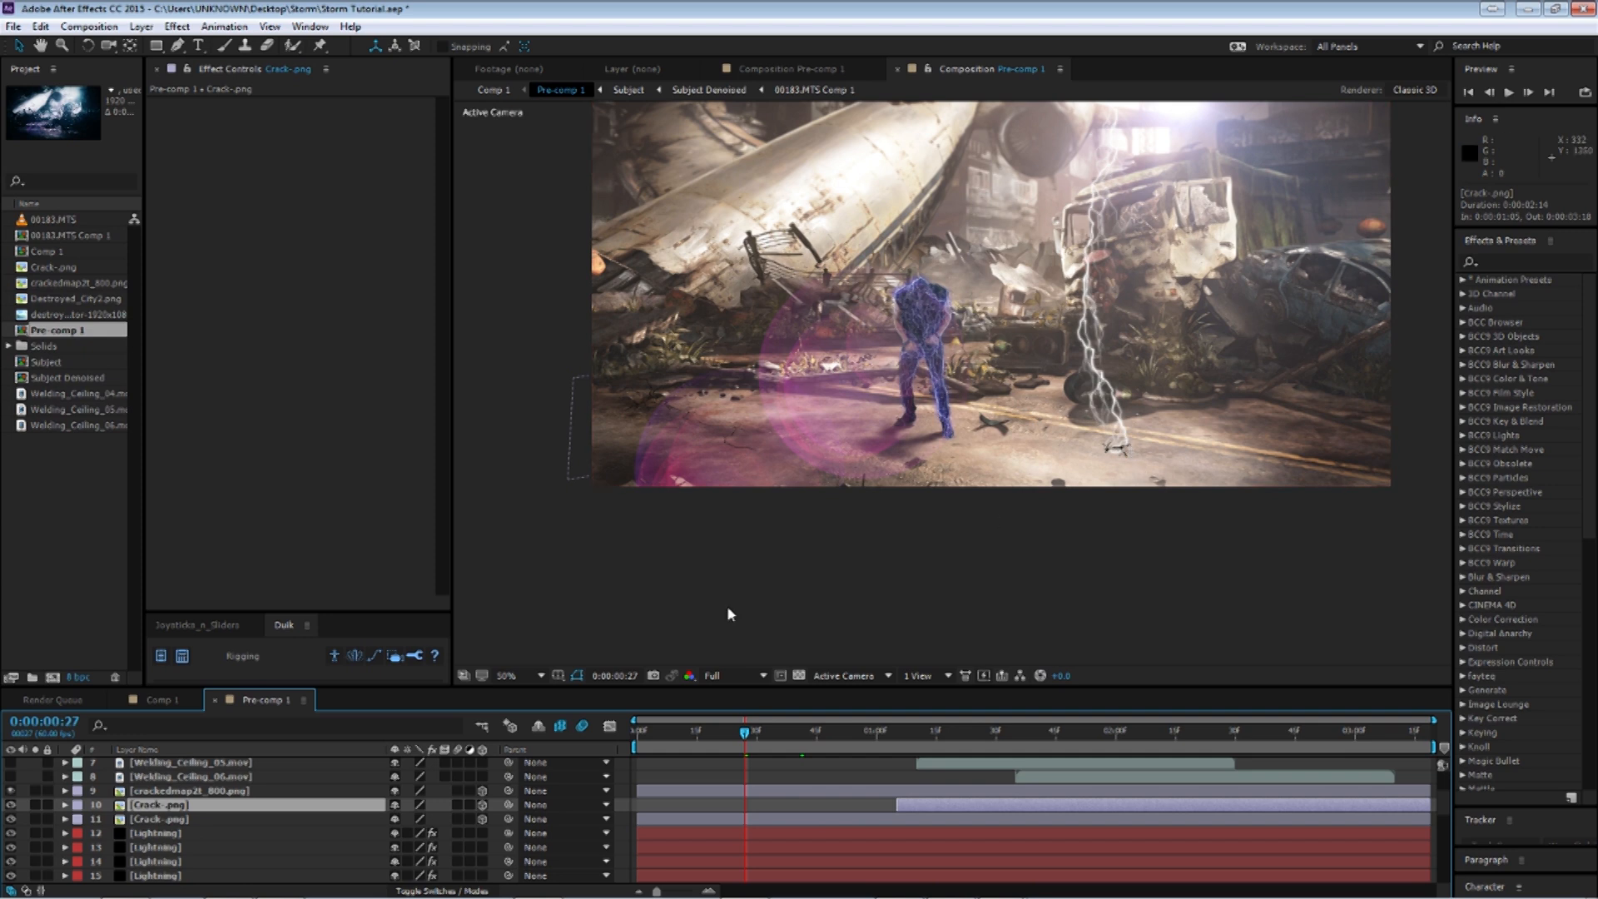
left_click_drag(699, 738, 668, 734)
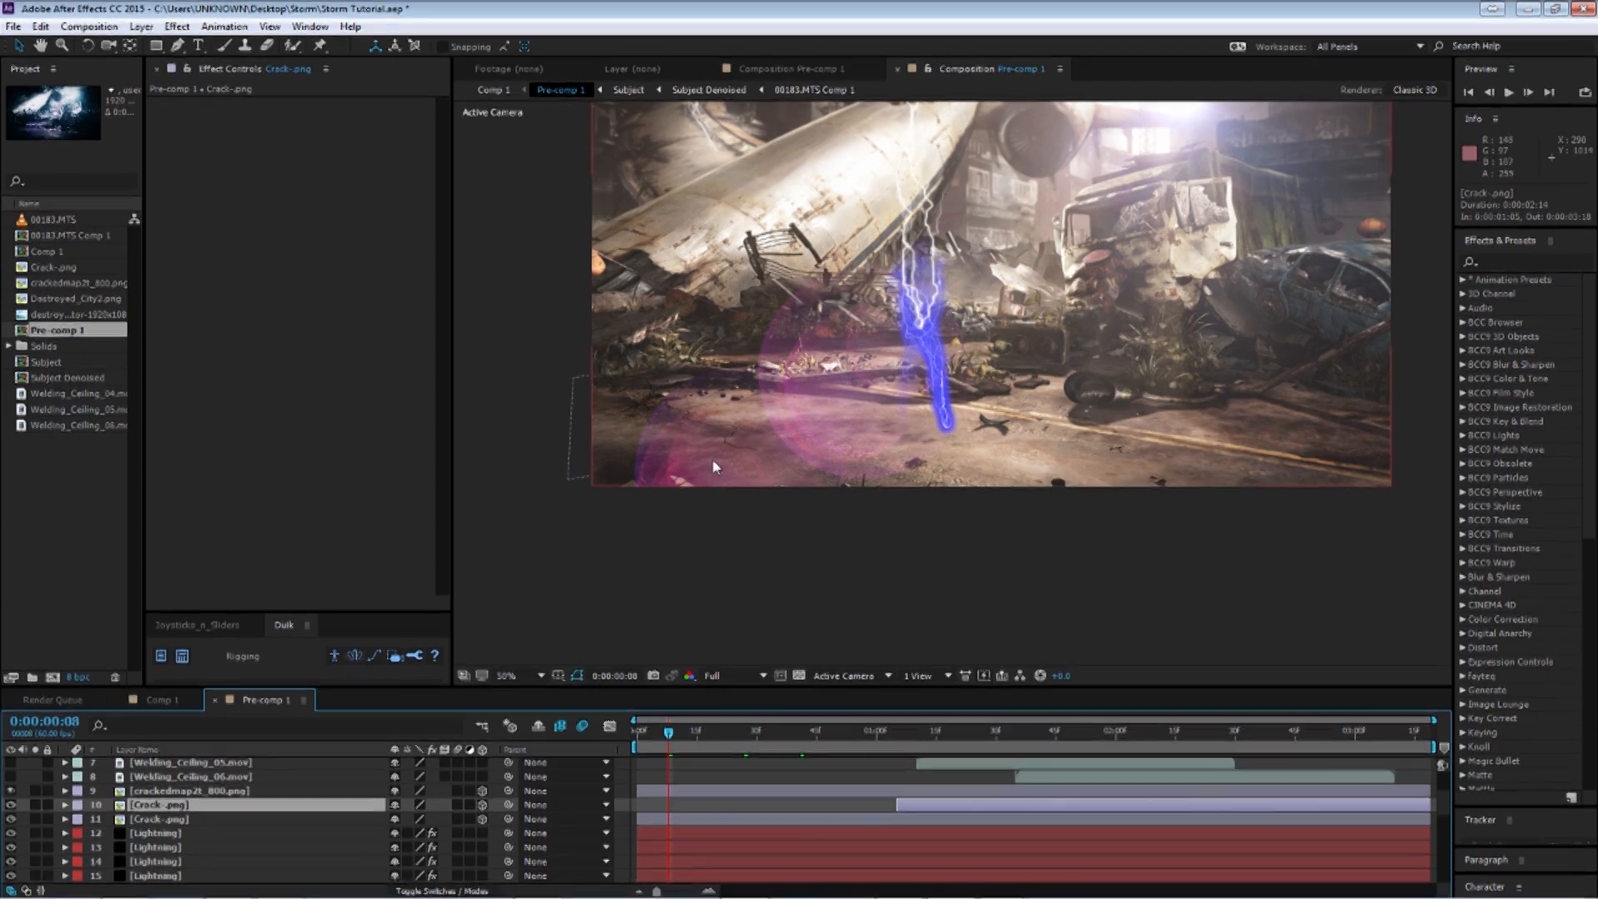
Select the five Welding_Ceiling layers and turn on their visibility.
scroll(166, 818, "up", 1)
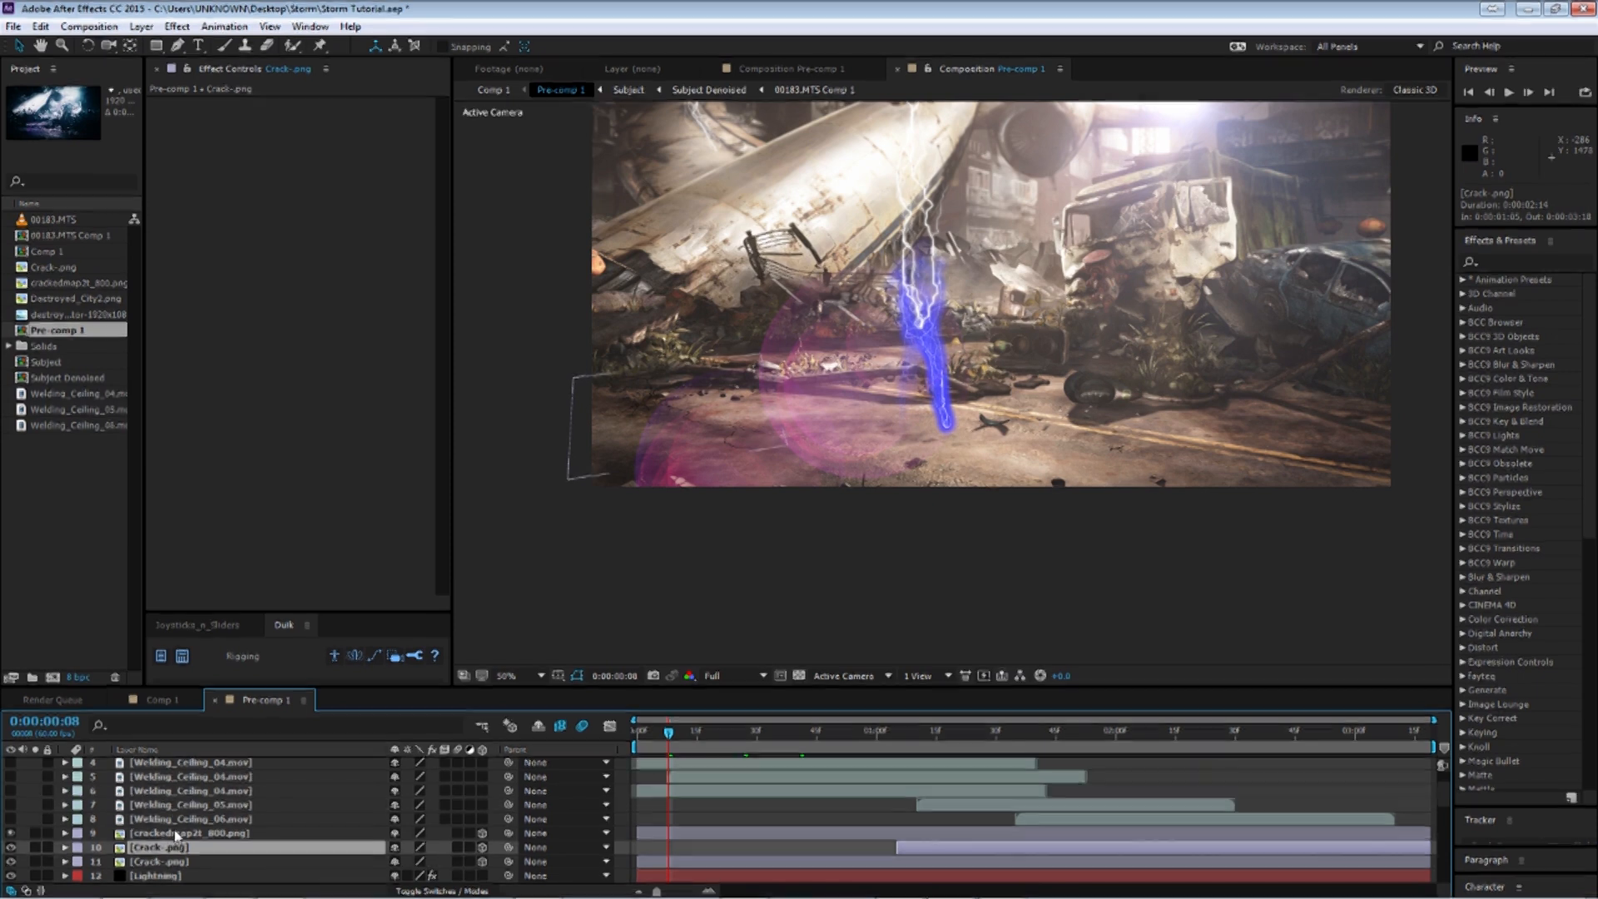
left_click(181, 820)
scroll(198, 833, "up", 1)
left_click(162, 806, "shift")
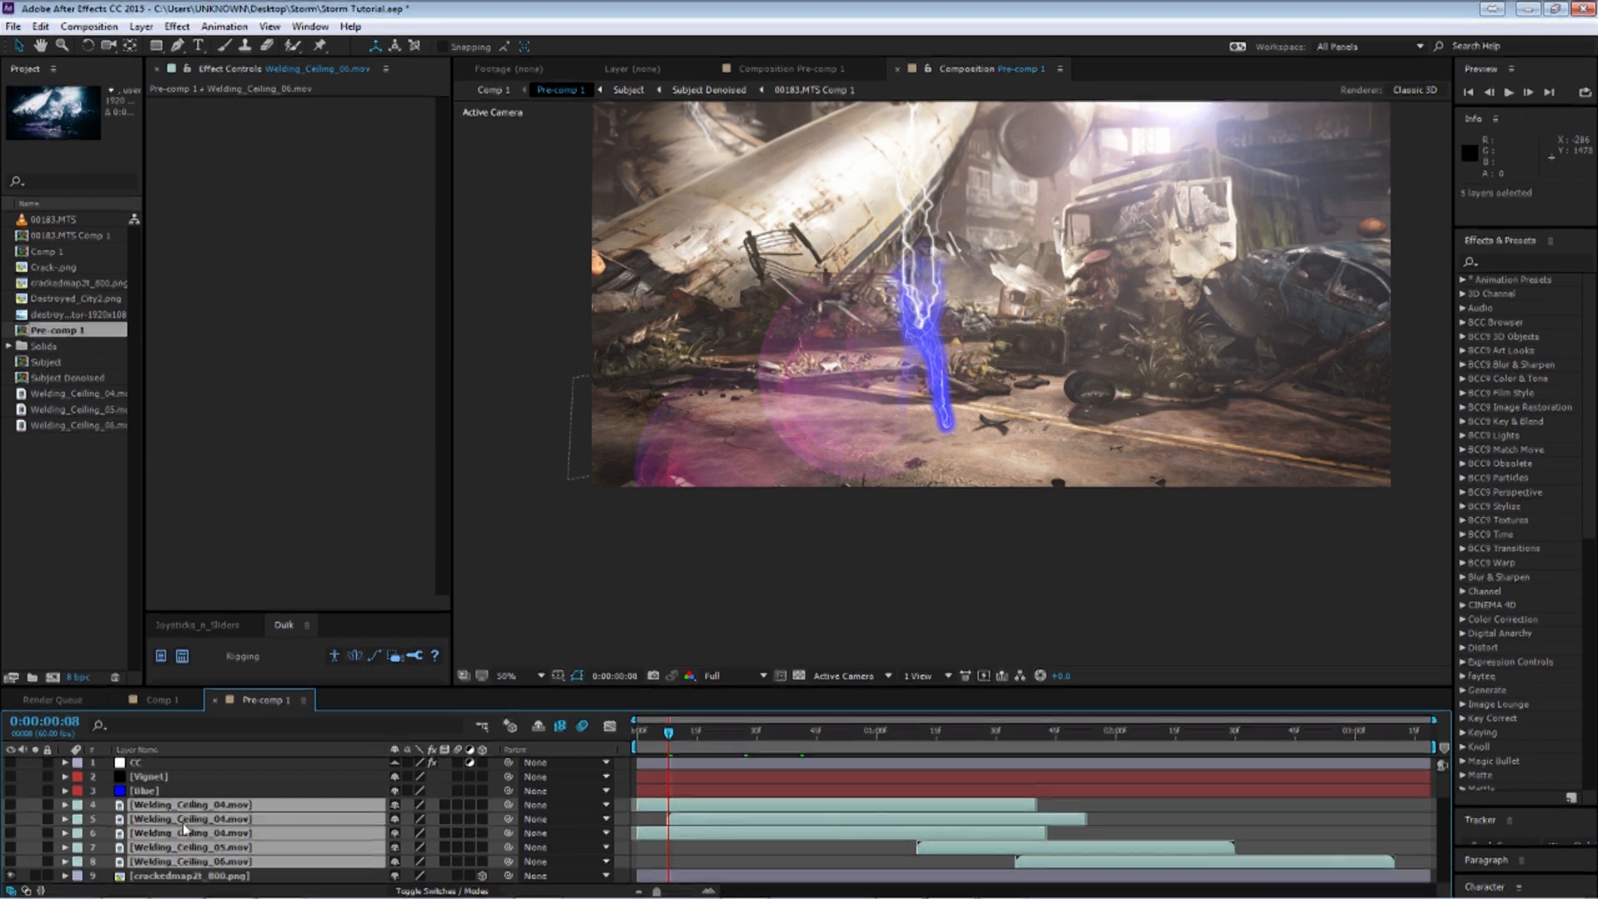
left_click(11, 806)
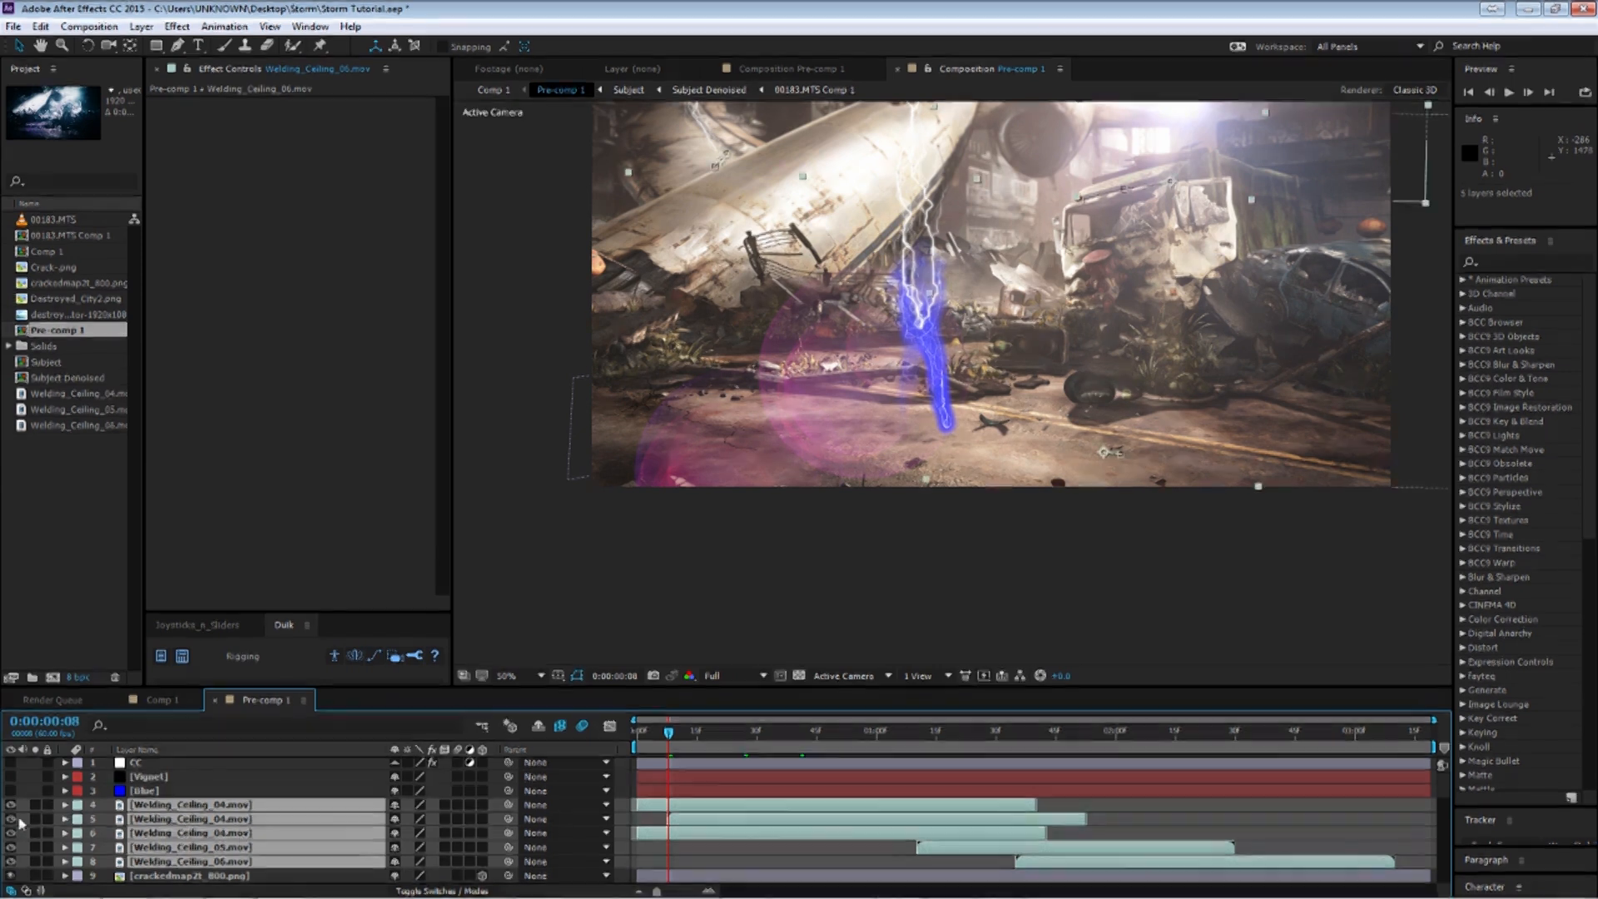
Select the first Welding_Ceiling_04.mov layer, zoom in on the truck and scrub the timeline to watch the sparks.
left_click(219, 802)
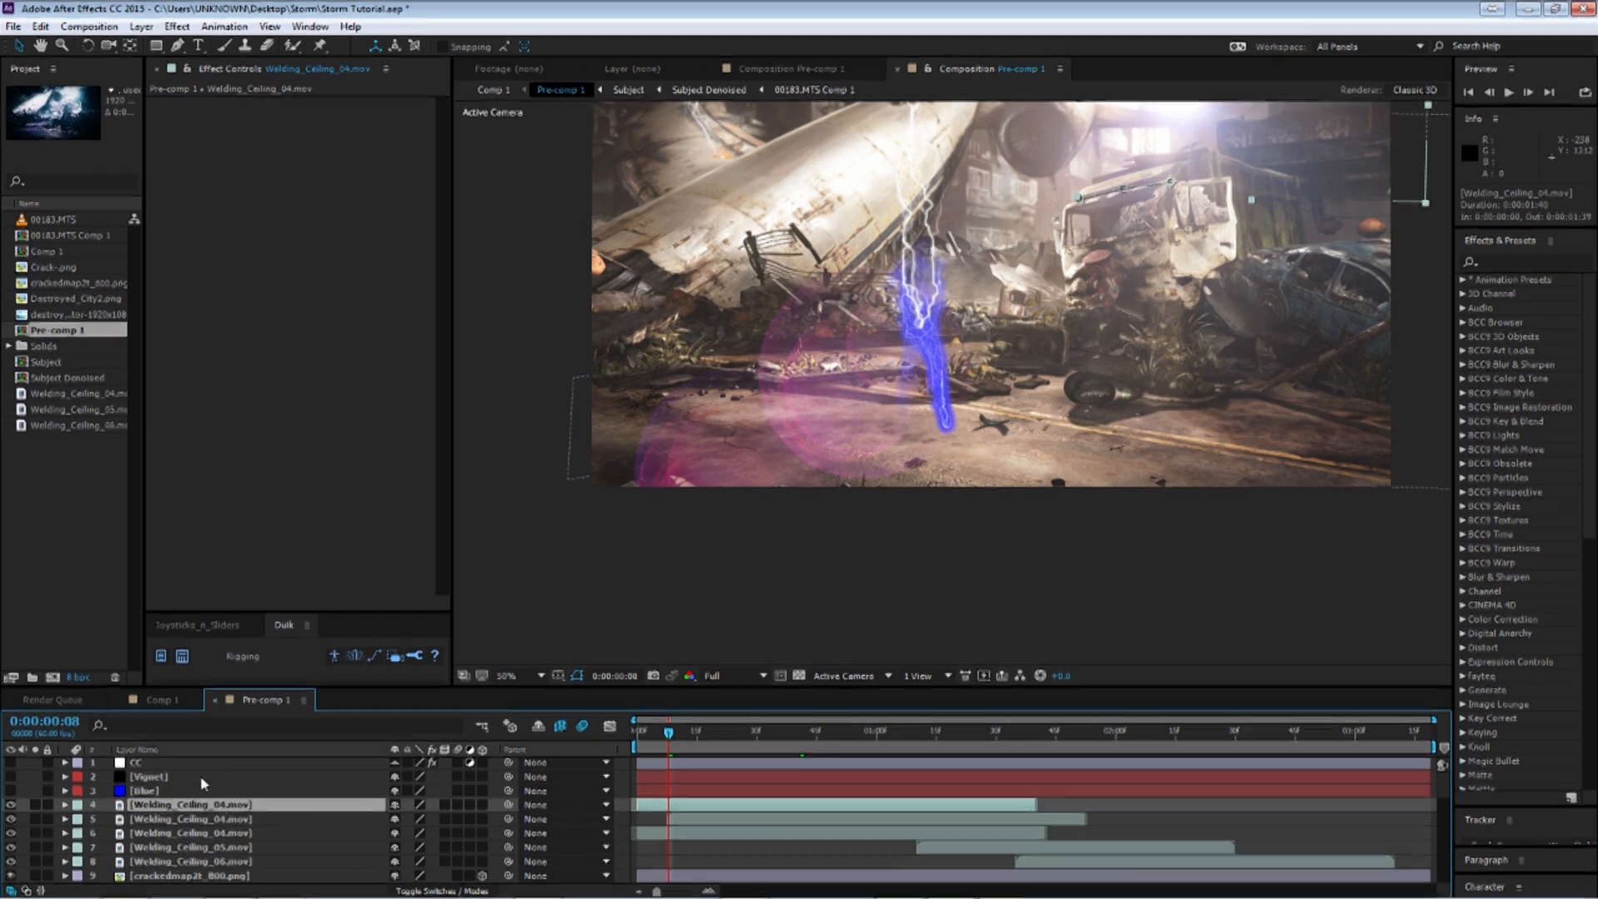
left_click_drag(1270, 184, 1158, 337)
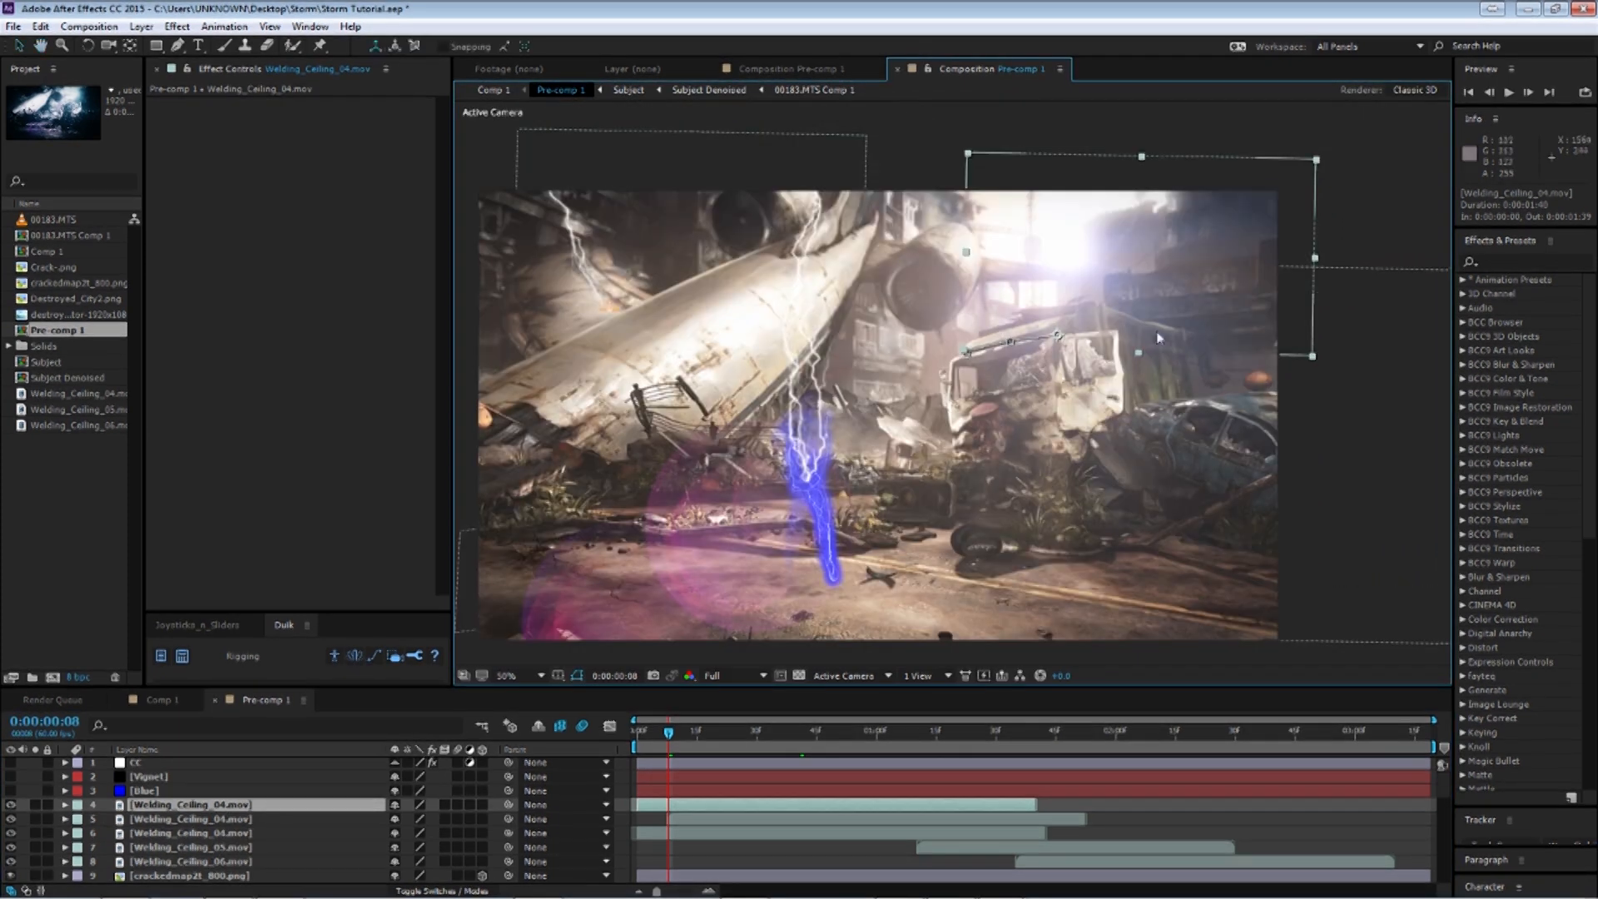
key("period")
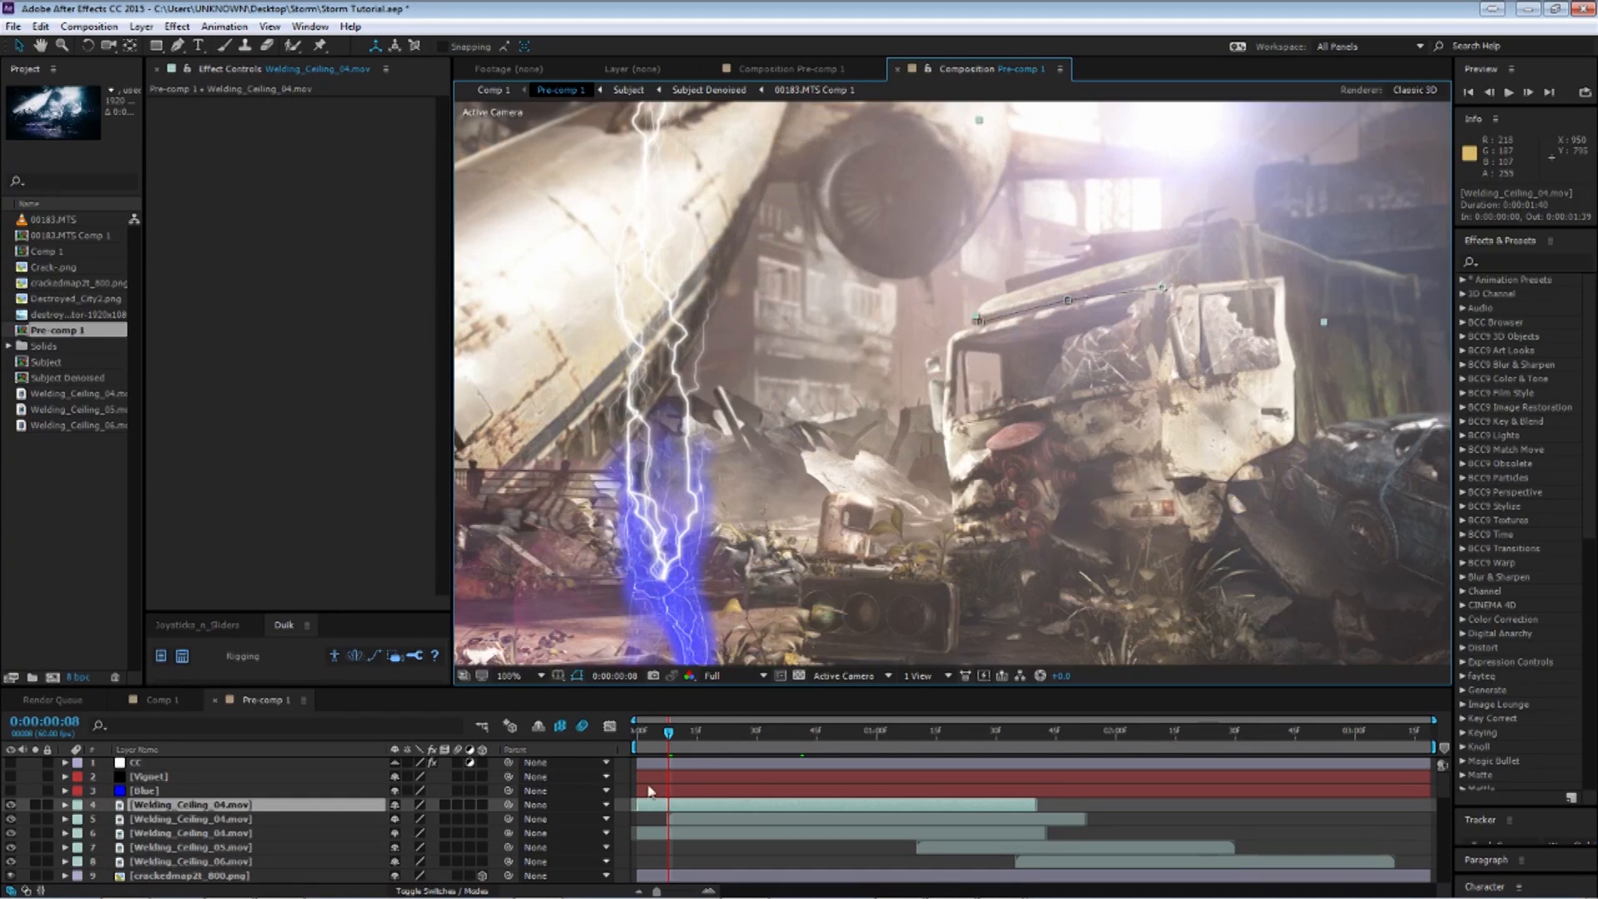
left_click_drag(668, 732, 698, 733)
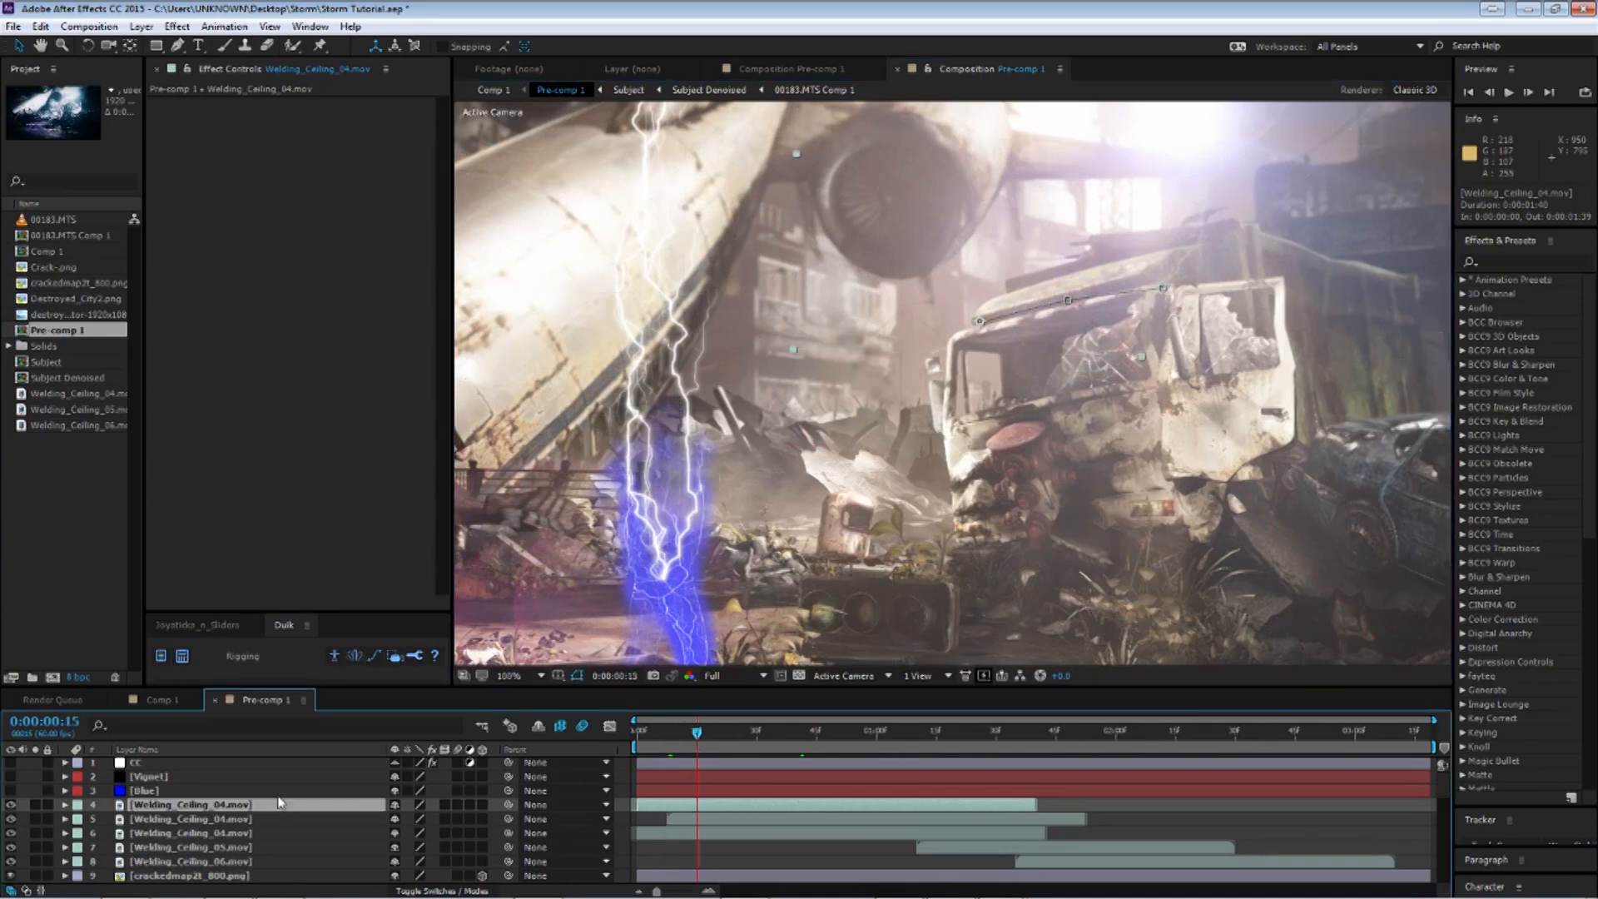
scroll(1093, 189, "up", 3)
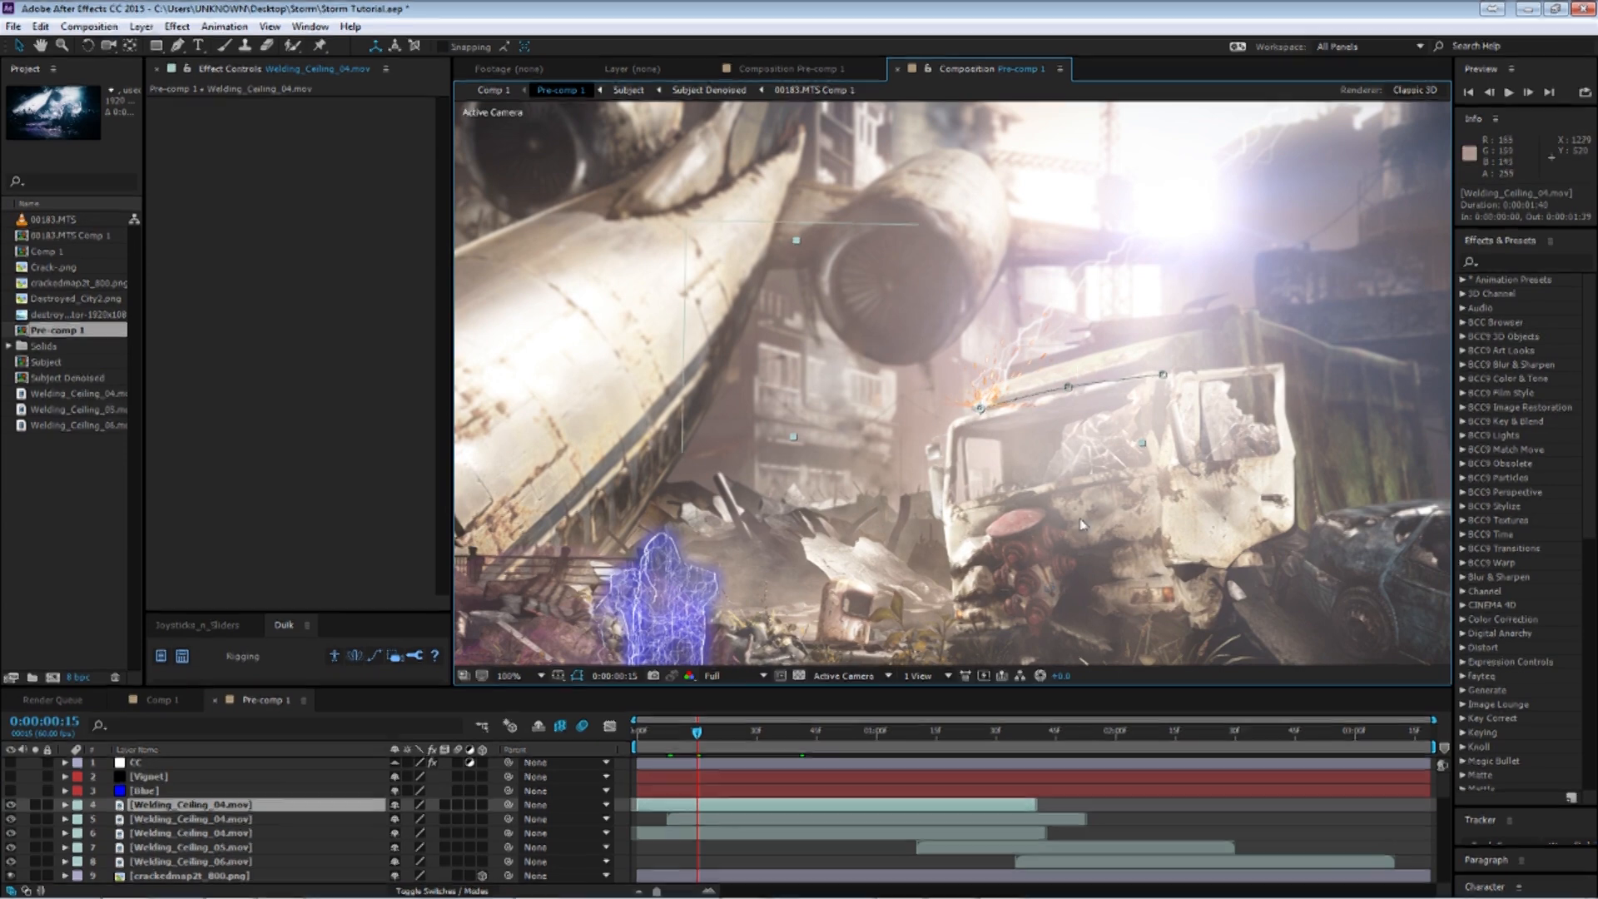
left_click_drag(1127, 489, 1009, 493)
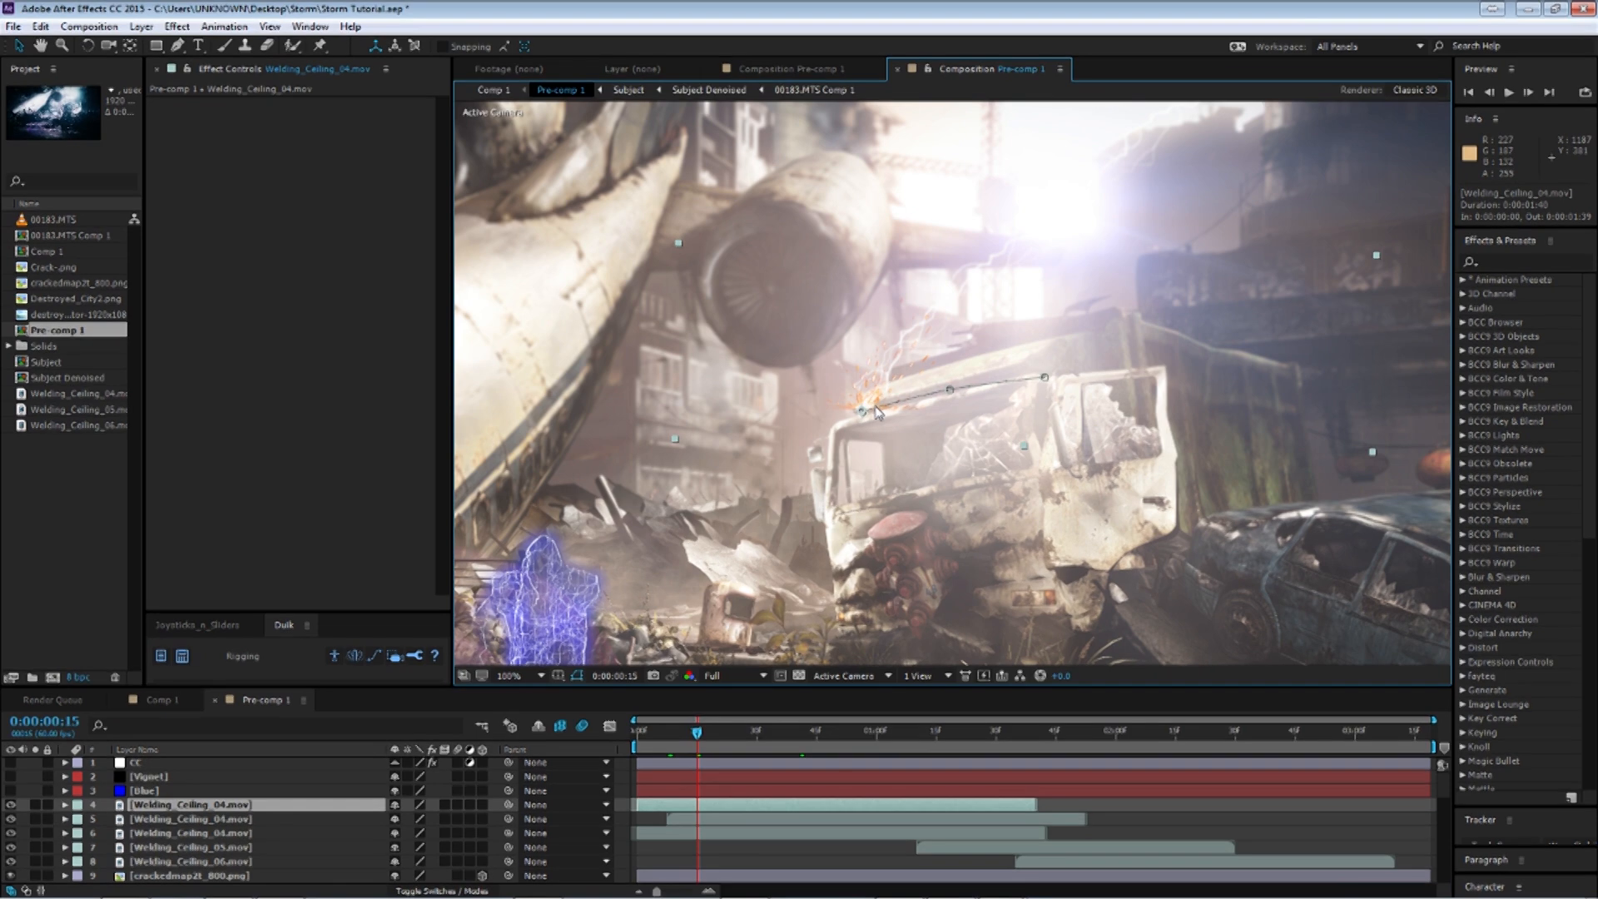
left_click_drag(973, 372, 896, 417)
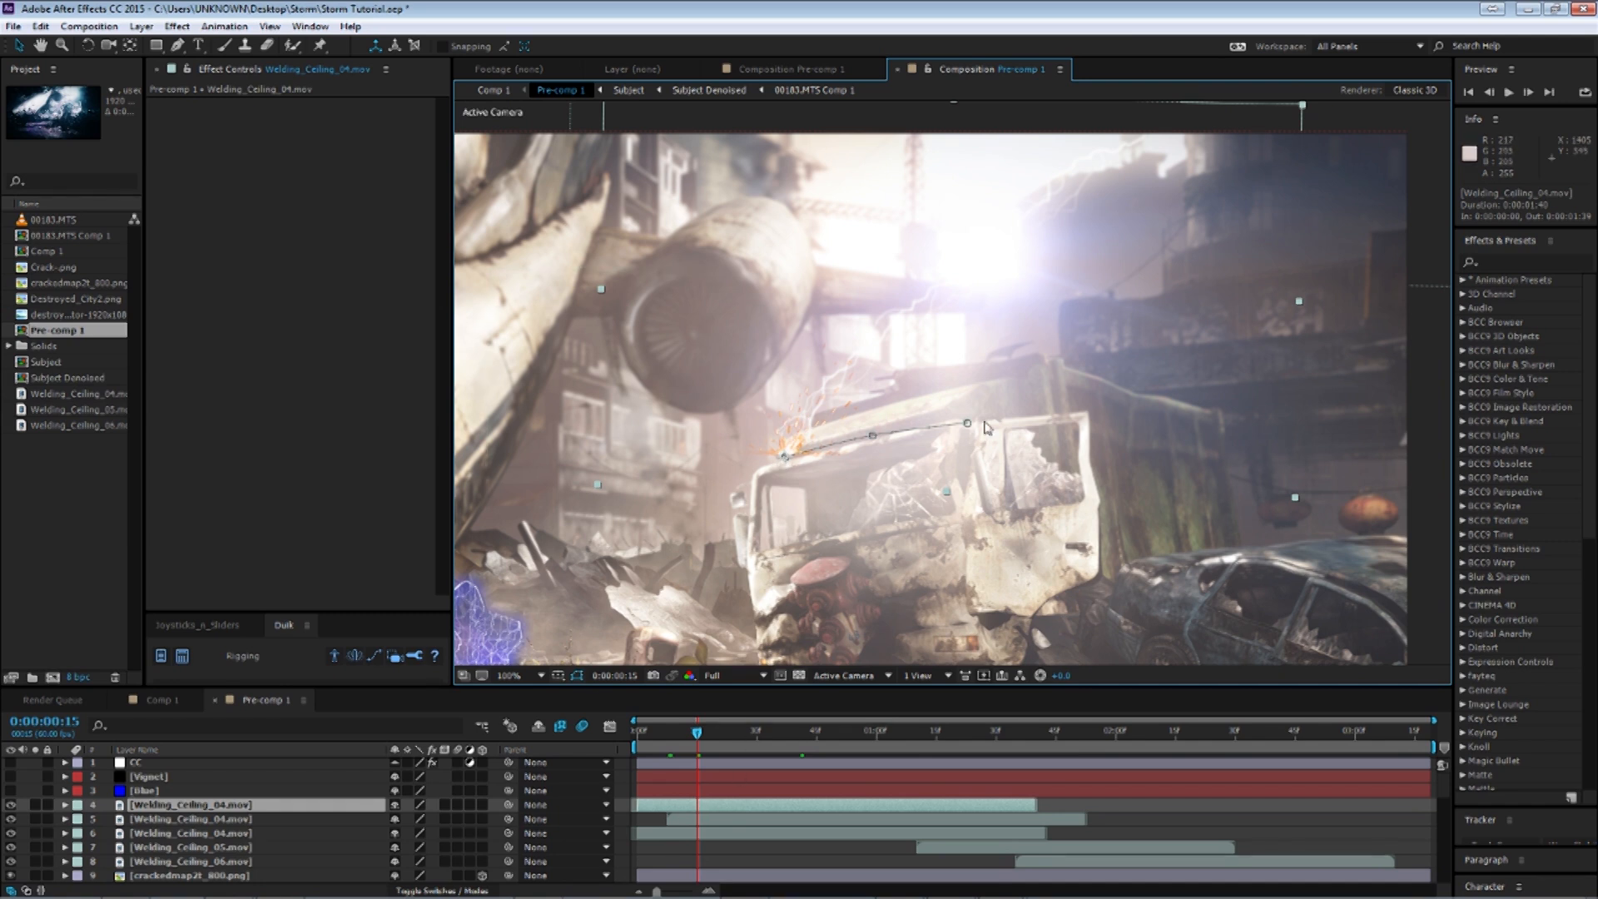
left_click_drag(697, 732, 721, 735)
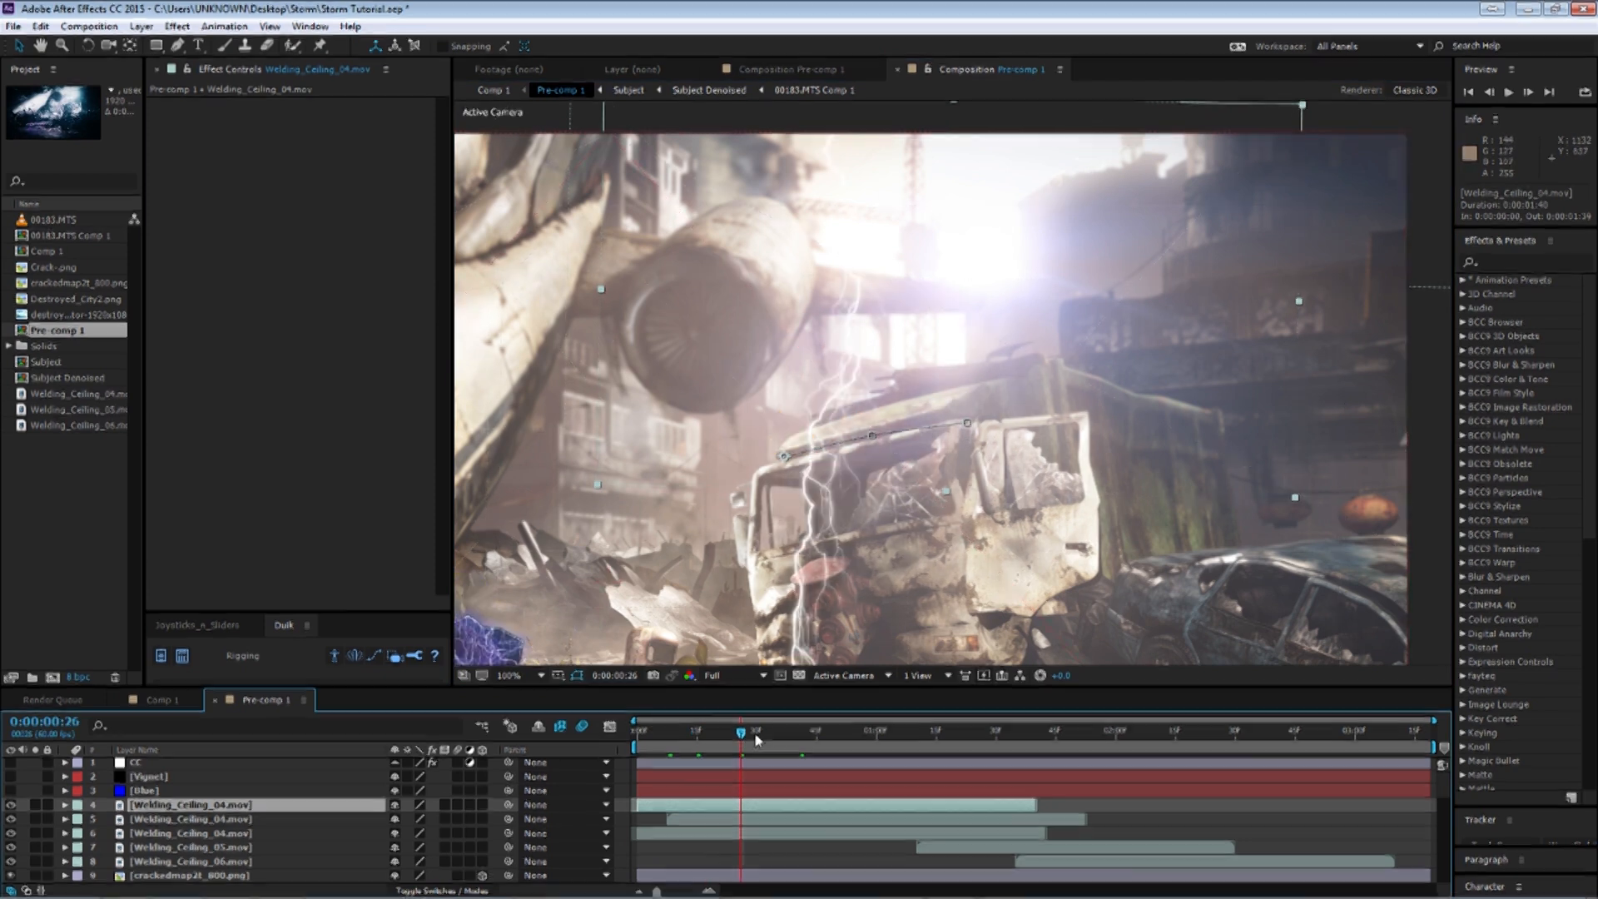
Keep scrubbing the opening frames to examine the welding sparks on the truck.
left_click_drag(731, 738, 662, 740)
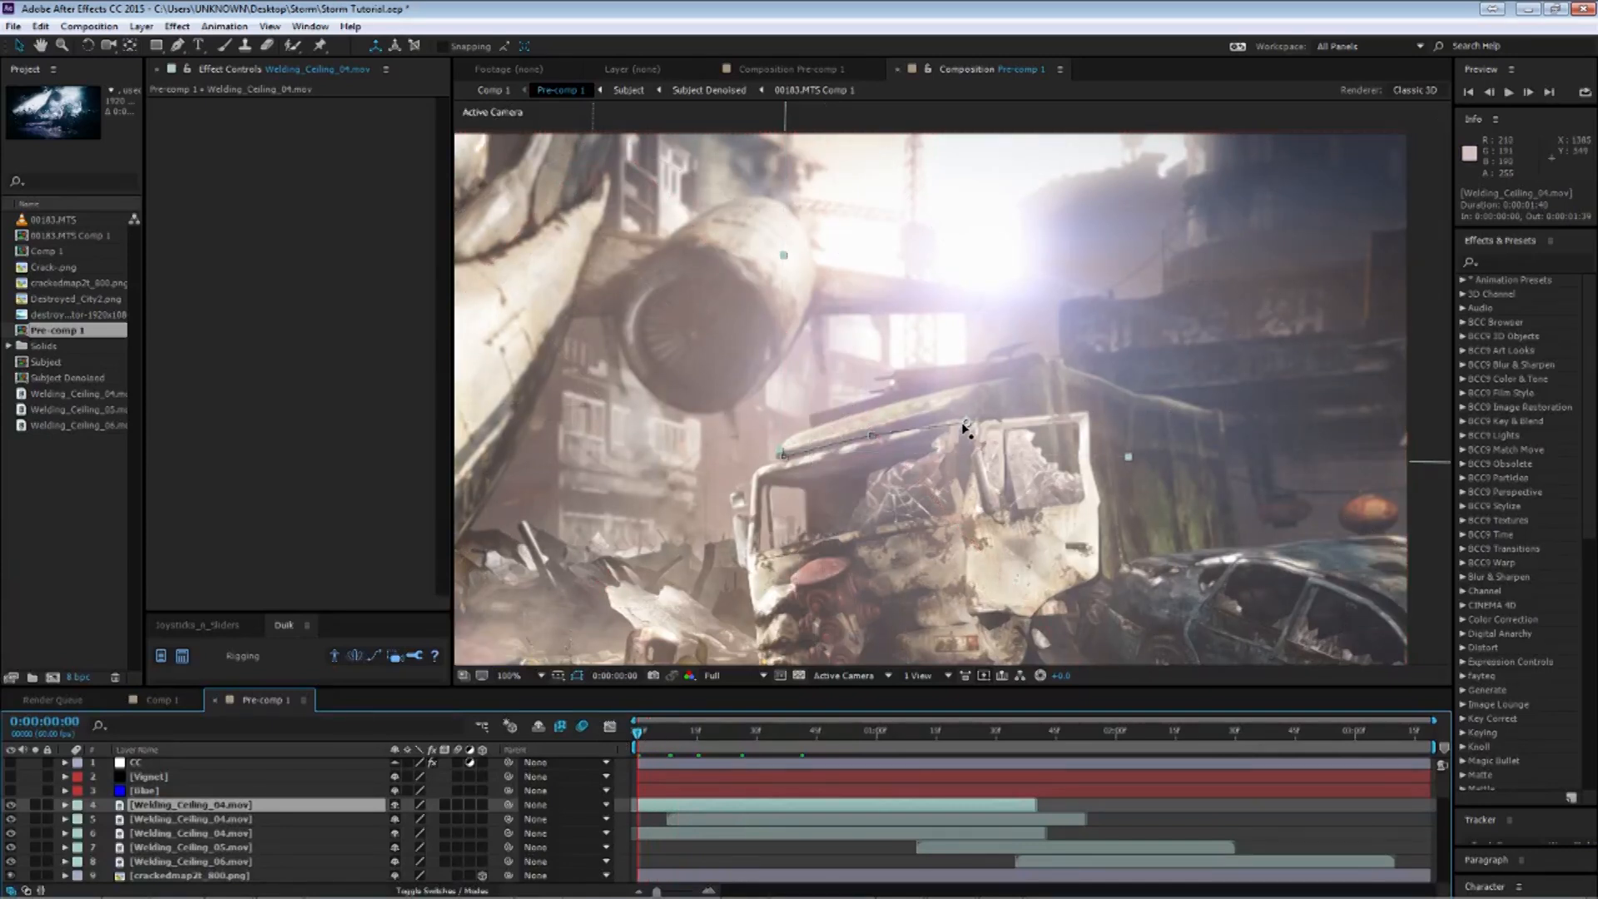
left_click_drag(649, 743, 721, 753)
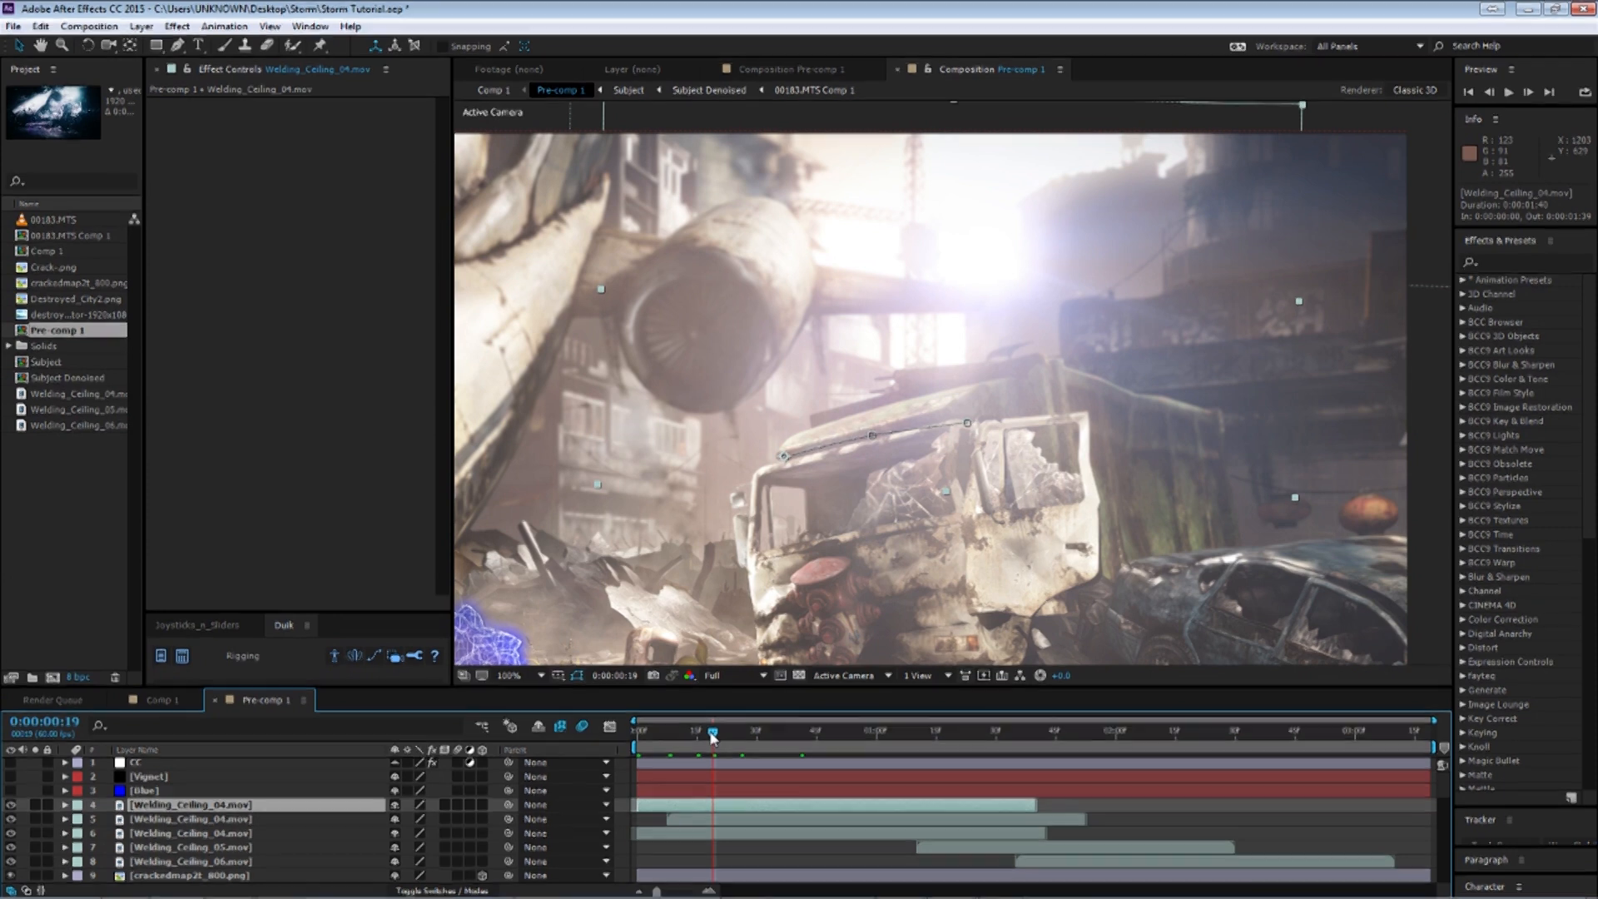
left_click_drag(686, 740, 672, 742)
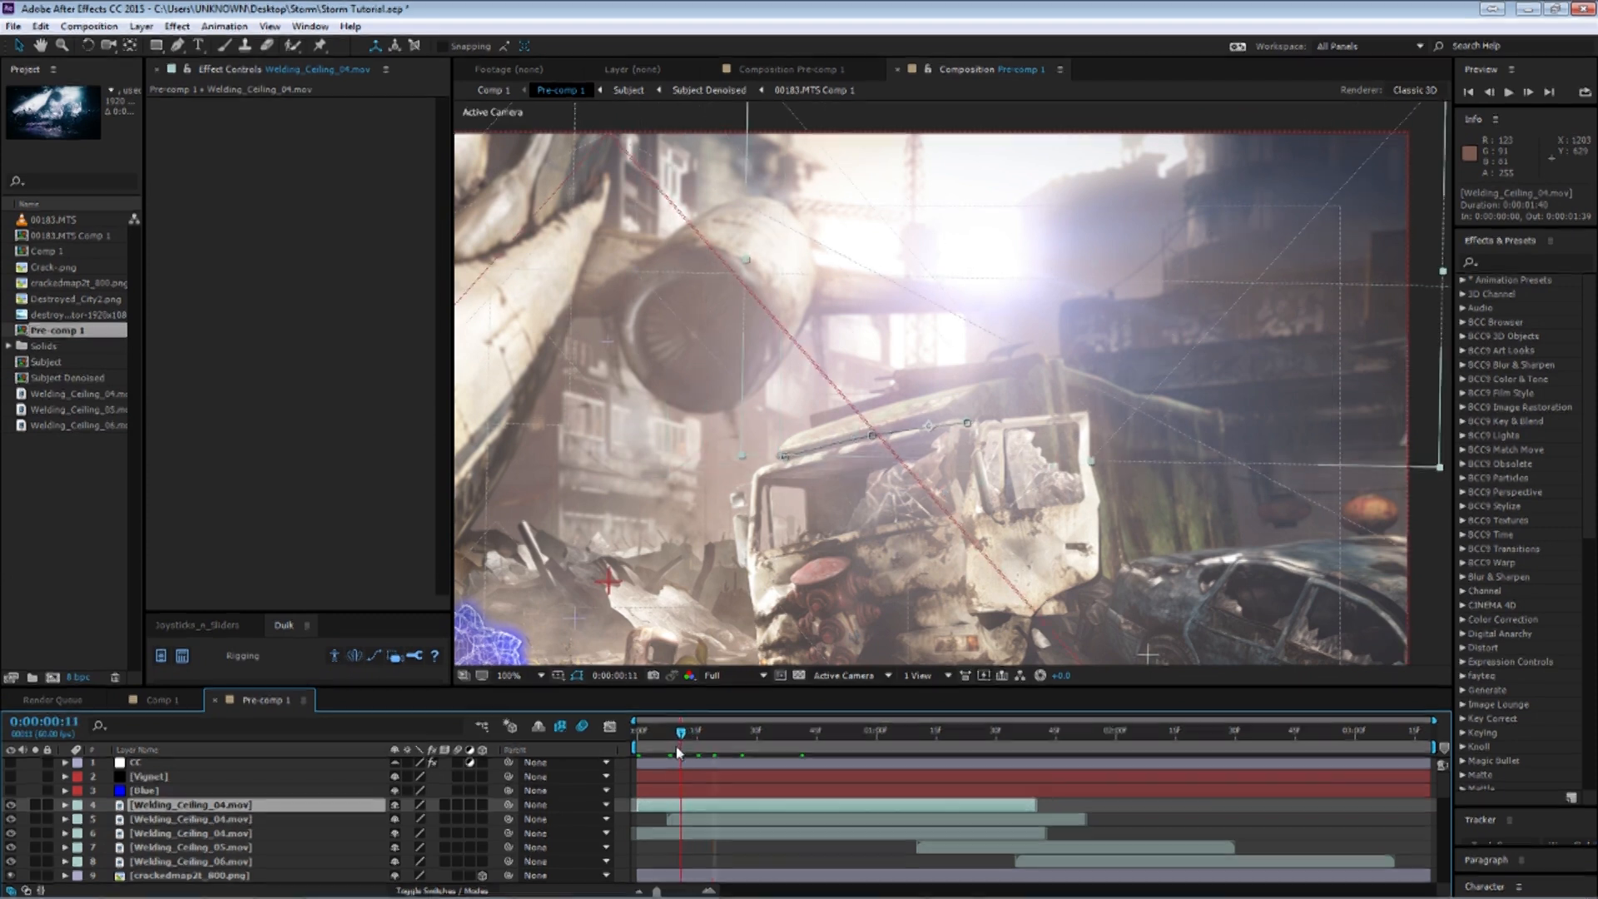
left_click_drag(681, 756, 686, 756)
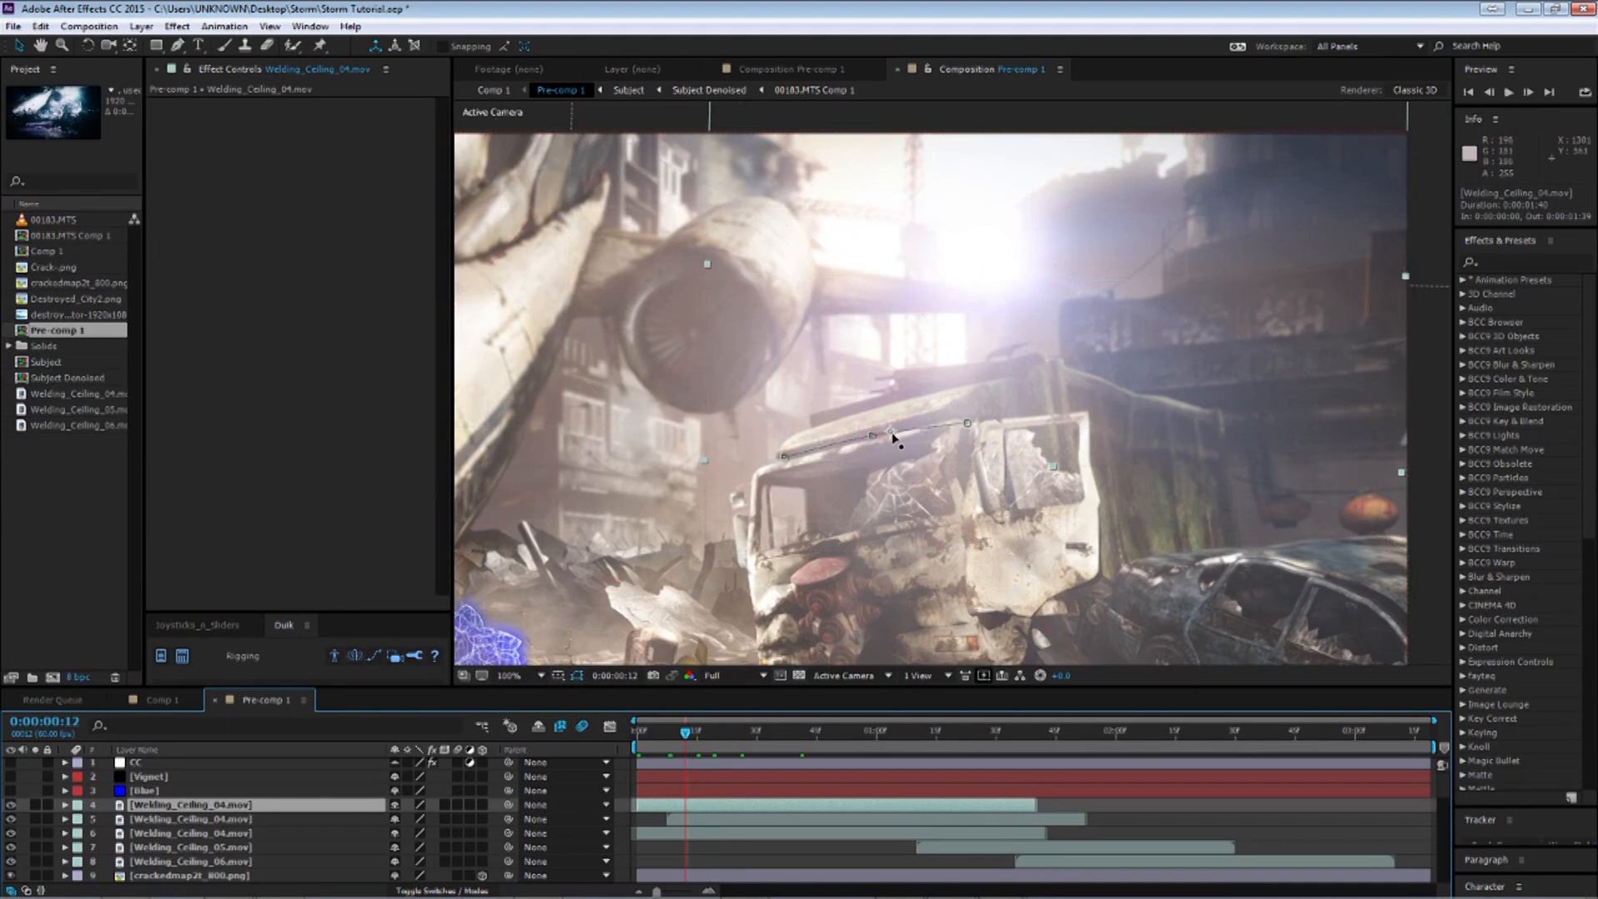
left_click_drag(682, 737, 694, 734)
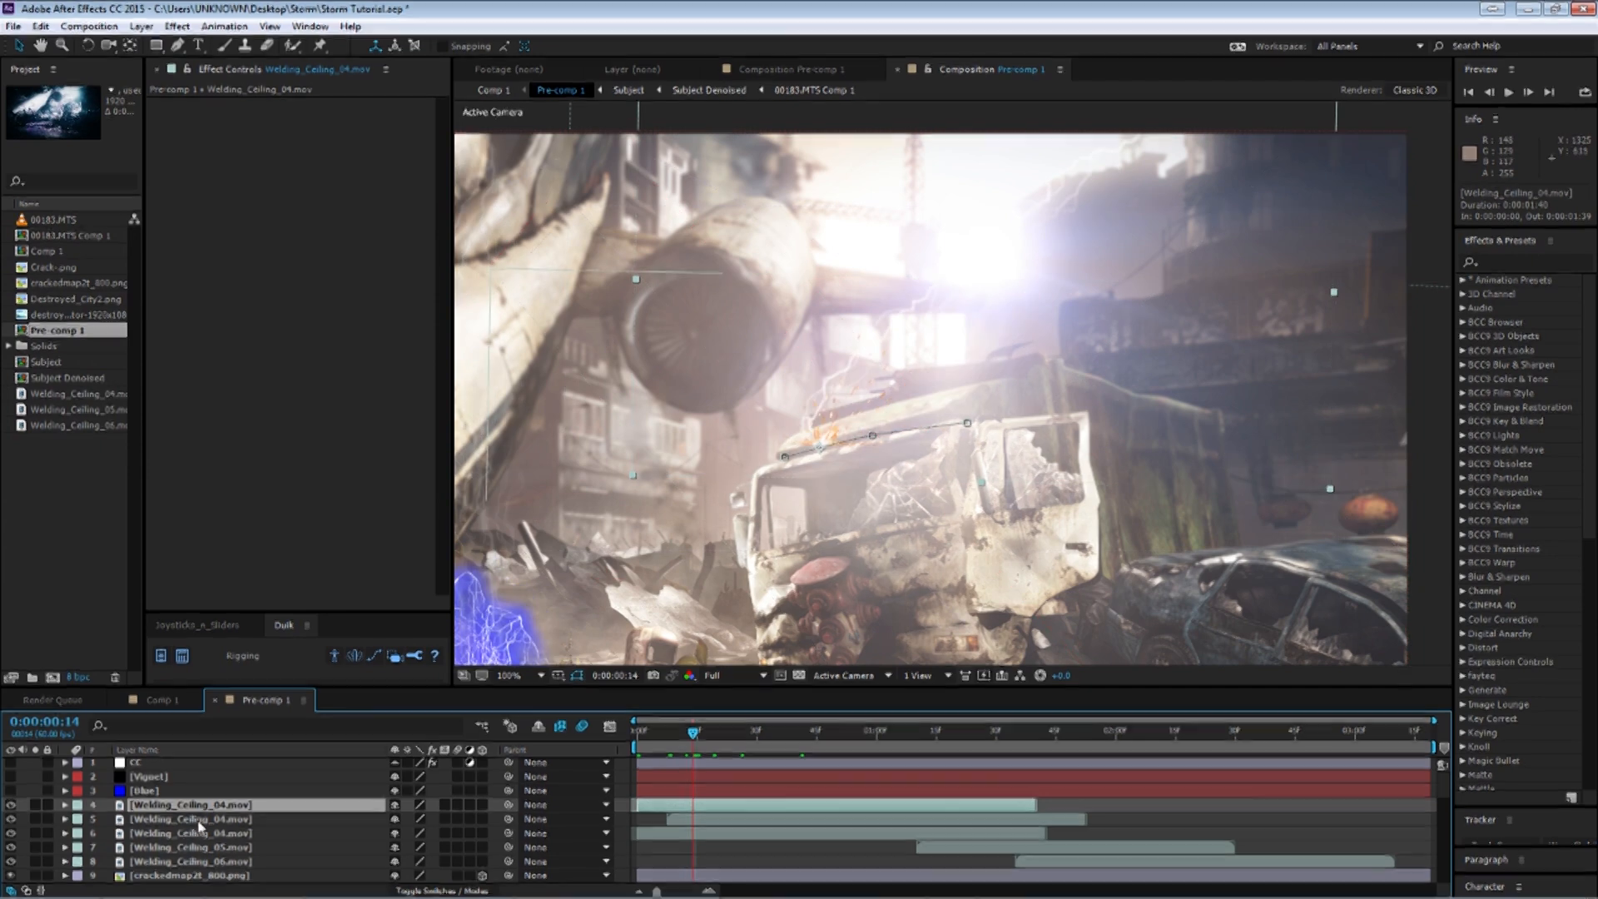
Select the Welding_Ceiling_05.mov layer, reveal its opacity keyframes and scrub the timeline to watch its sparks near the subject.
left_click(247, 847)
scroll(778, 592, "down", 2)
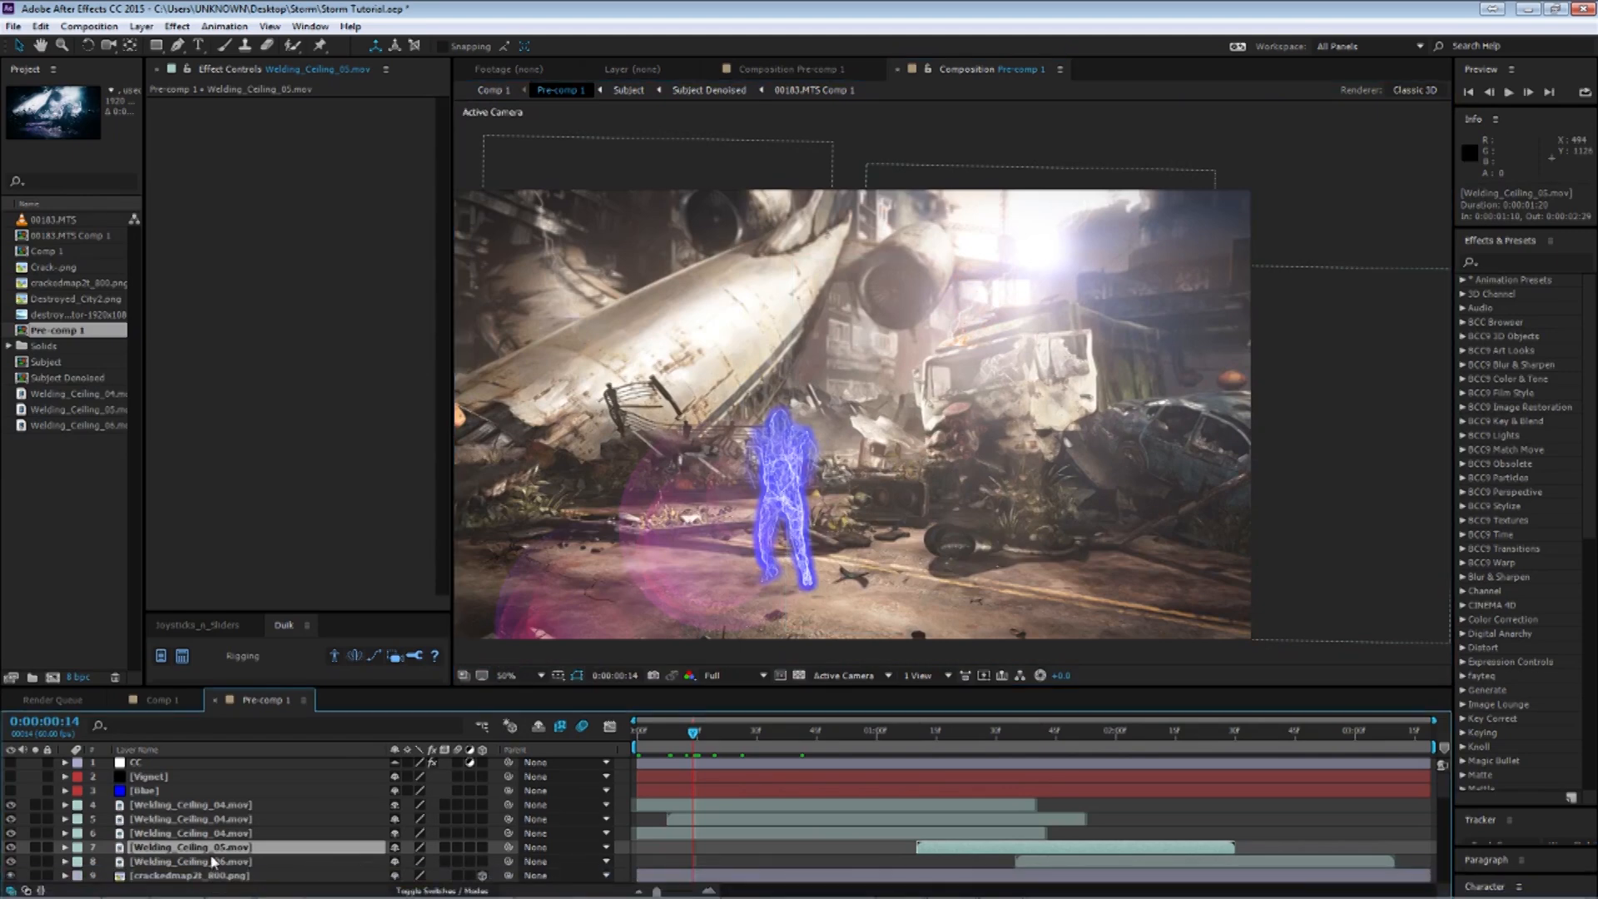
key("t")
left_click_drag(976, 733, 1001, 734)
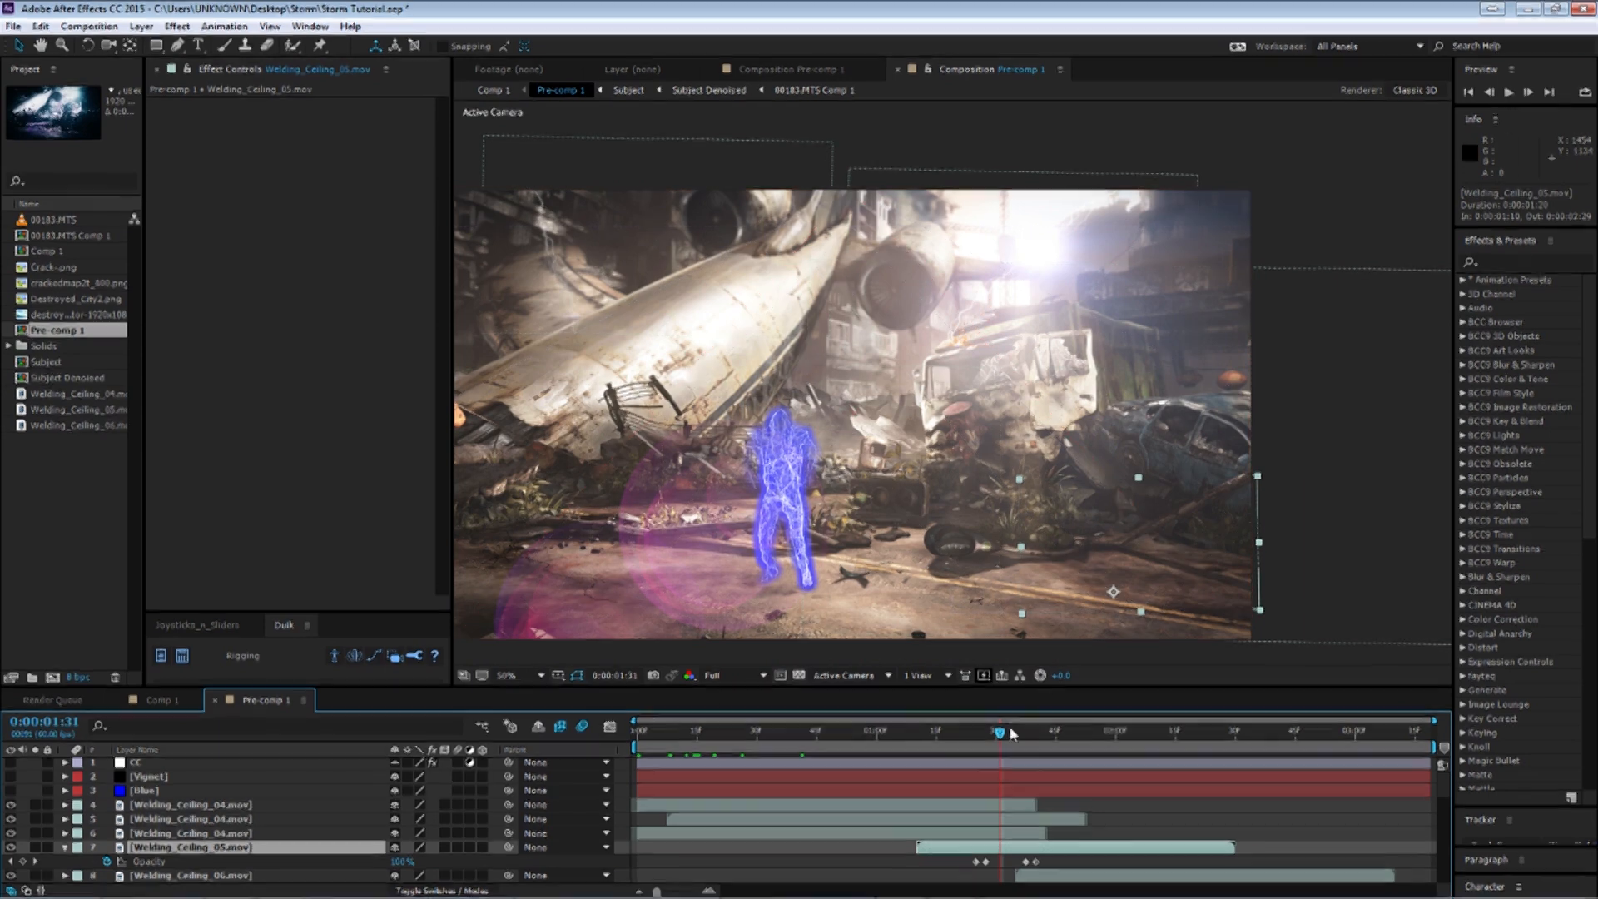
left_click_drag(995, 737, 982, 740)
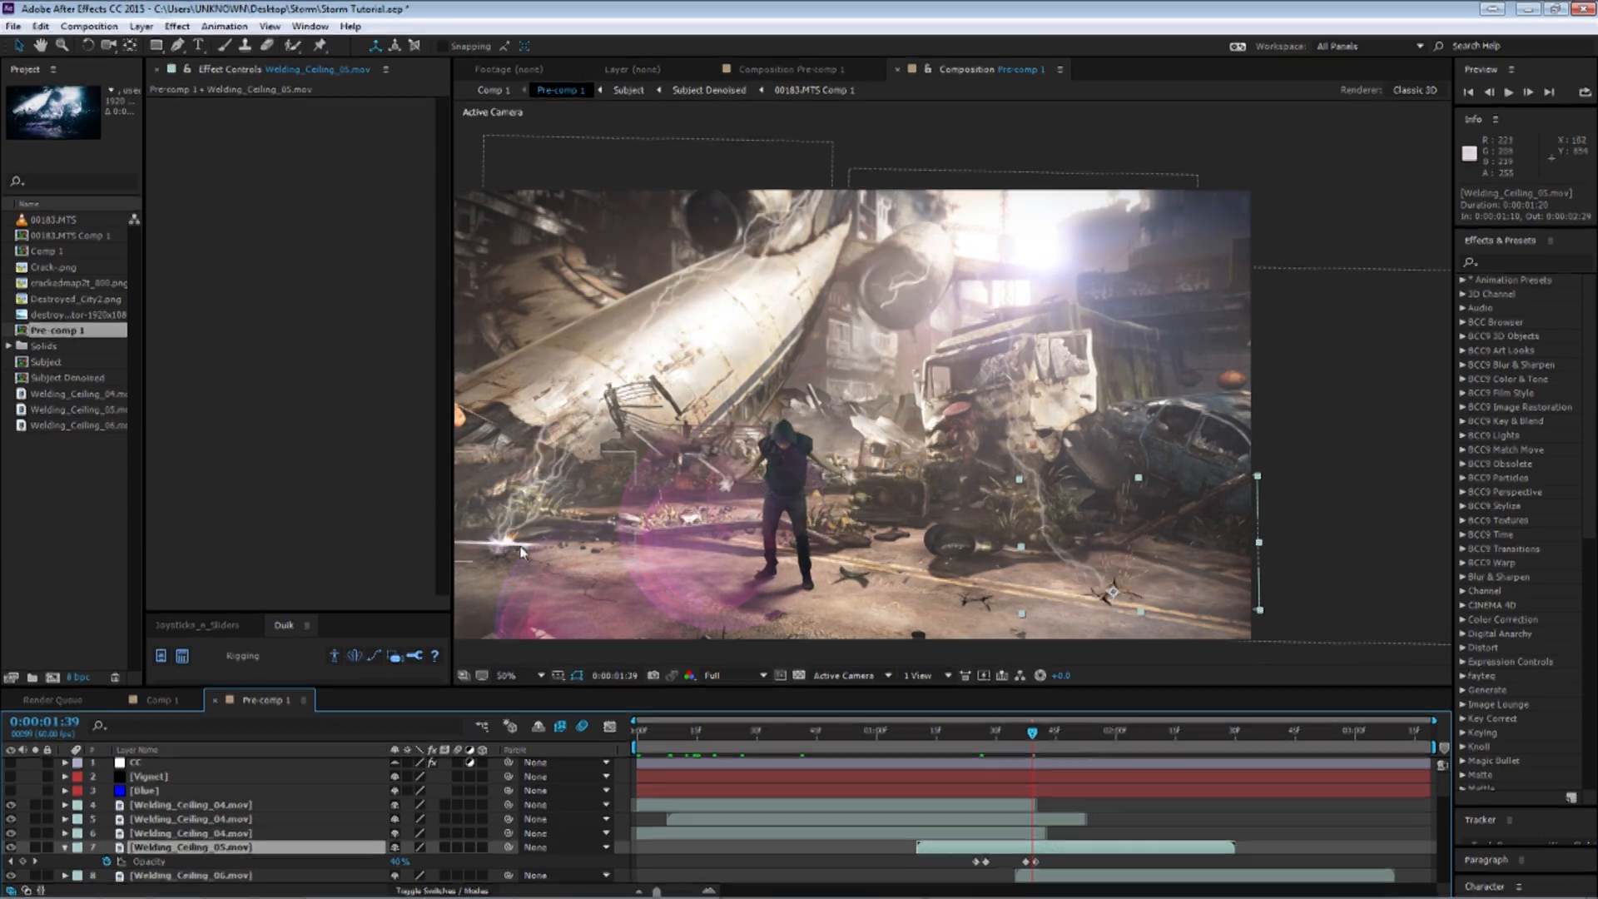
left_click(66, 848)
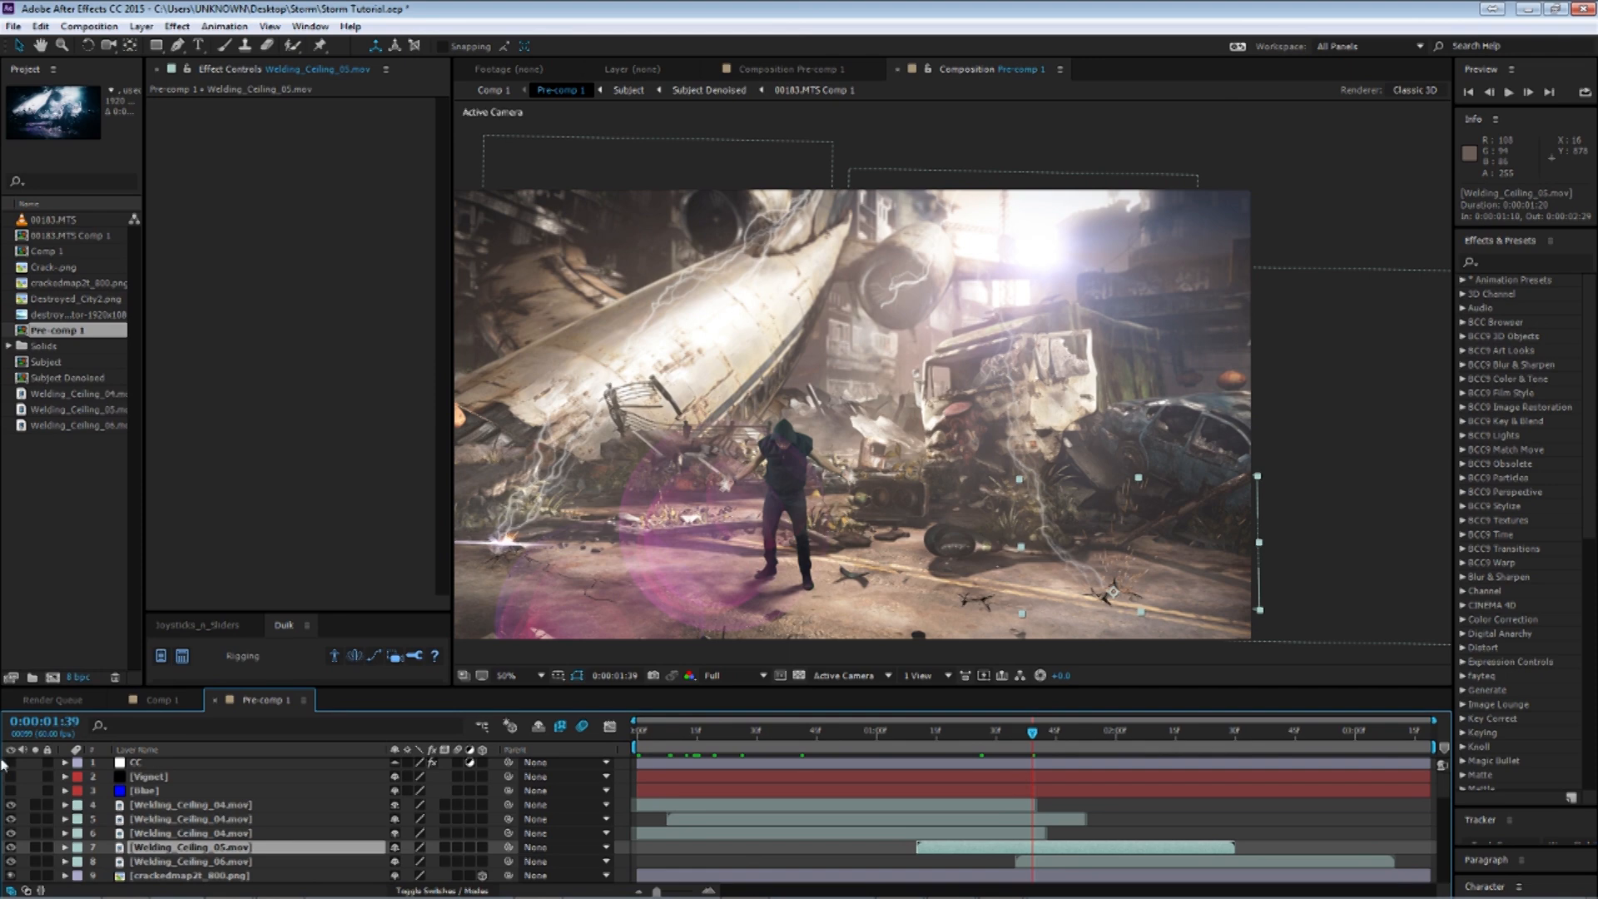
left_click(892, 732)
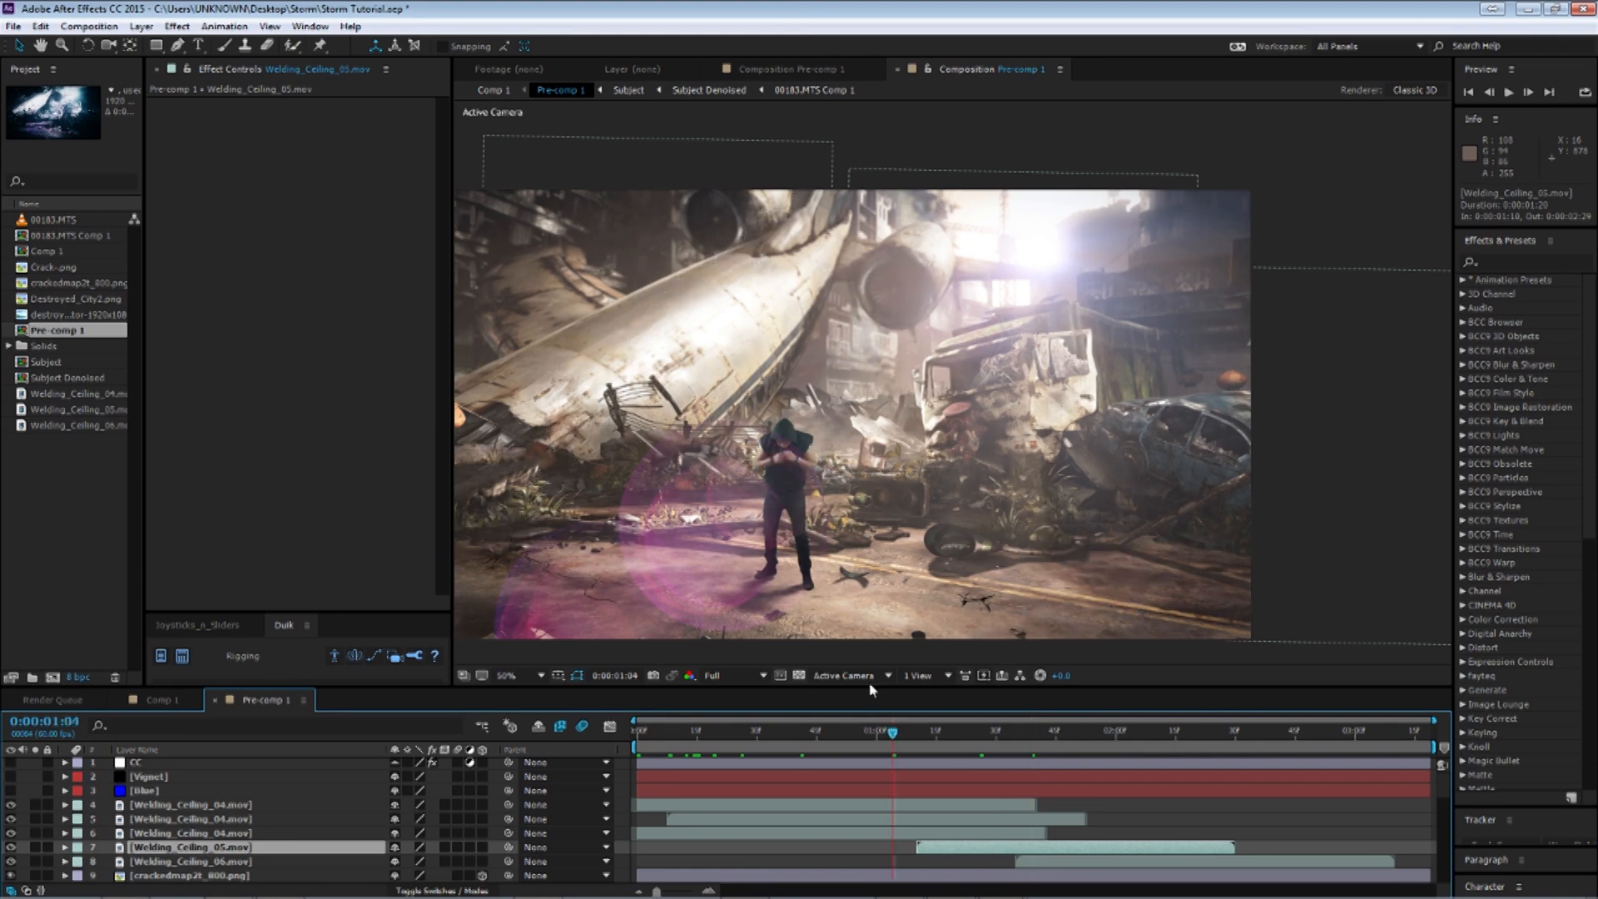
left_click(708, 732)
left_click_drag(723, 752, 673, 742)
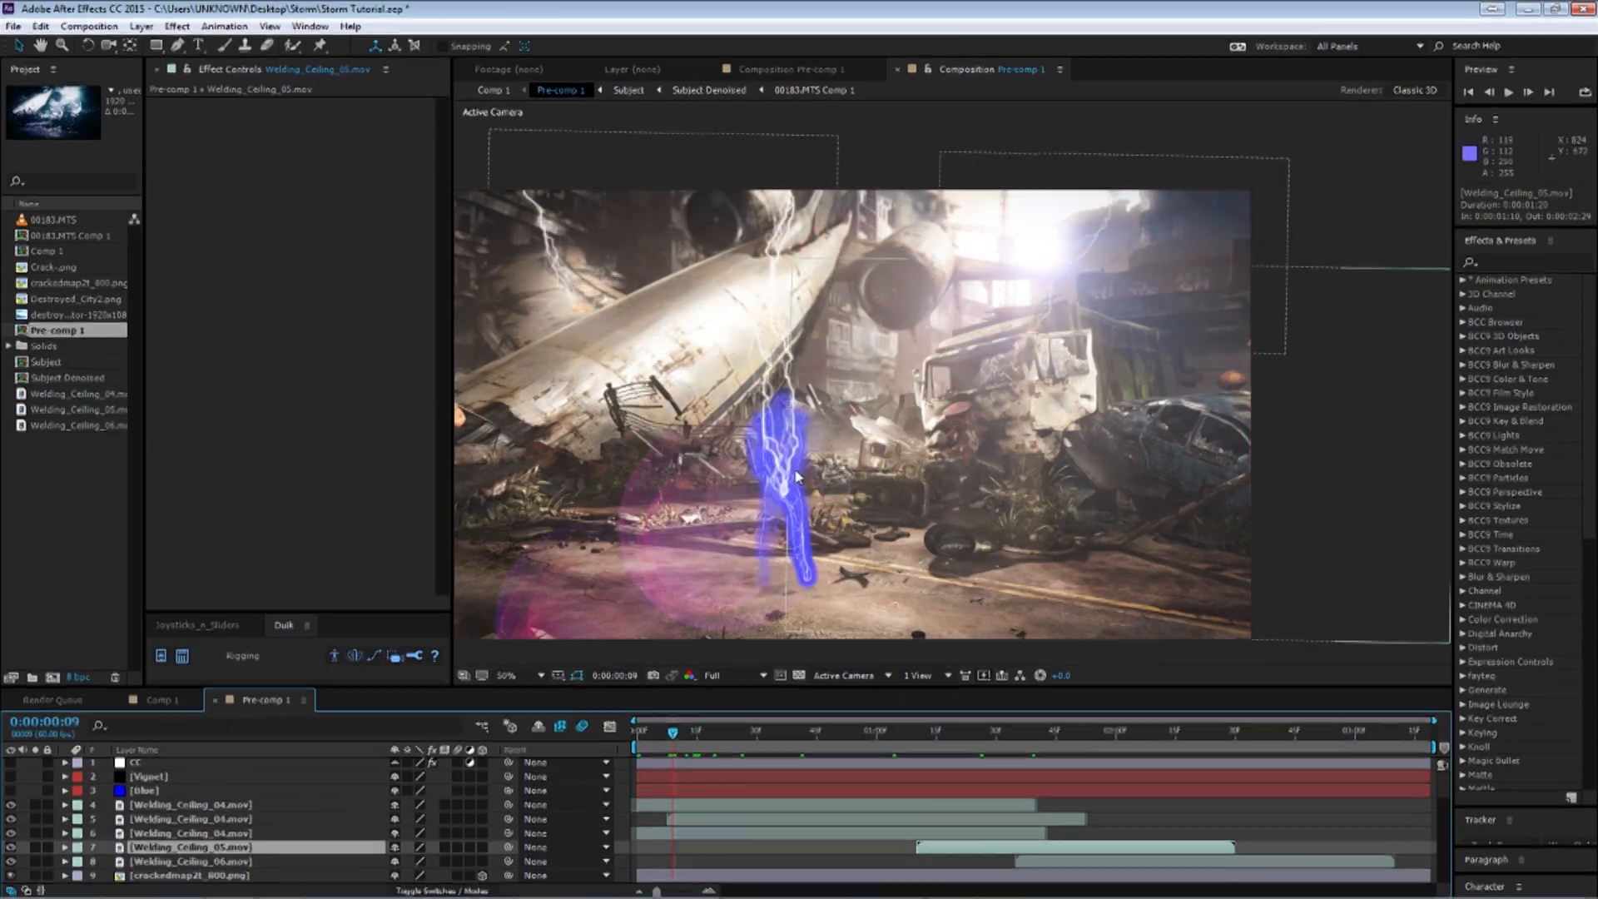
Select the Lightning layer 20 to show its Advanced Lightning settings and inspect its strike beside the truck.
scroll(179, 832, "down", 5)
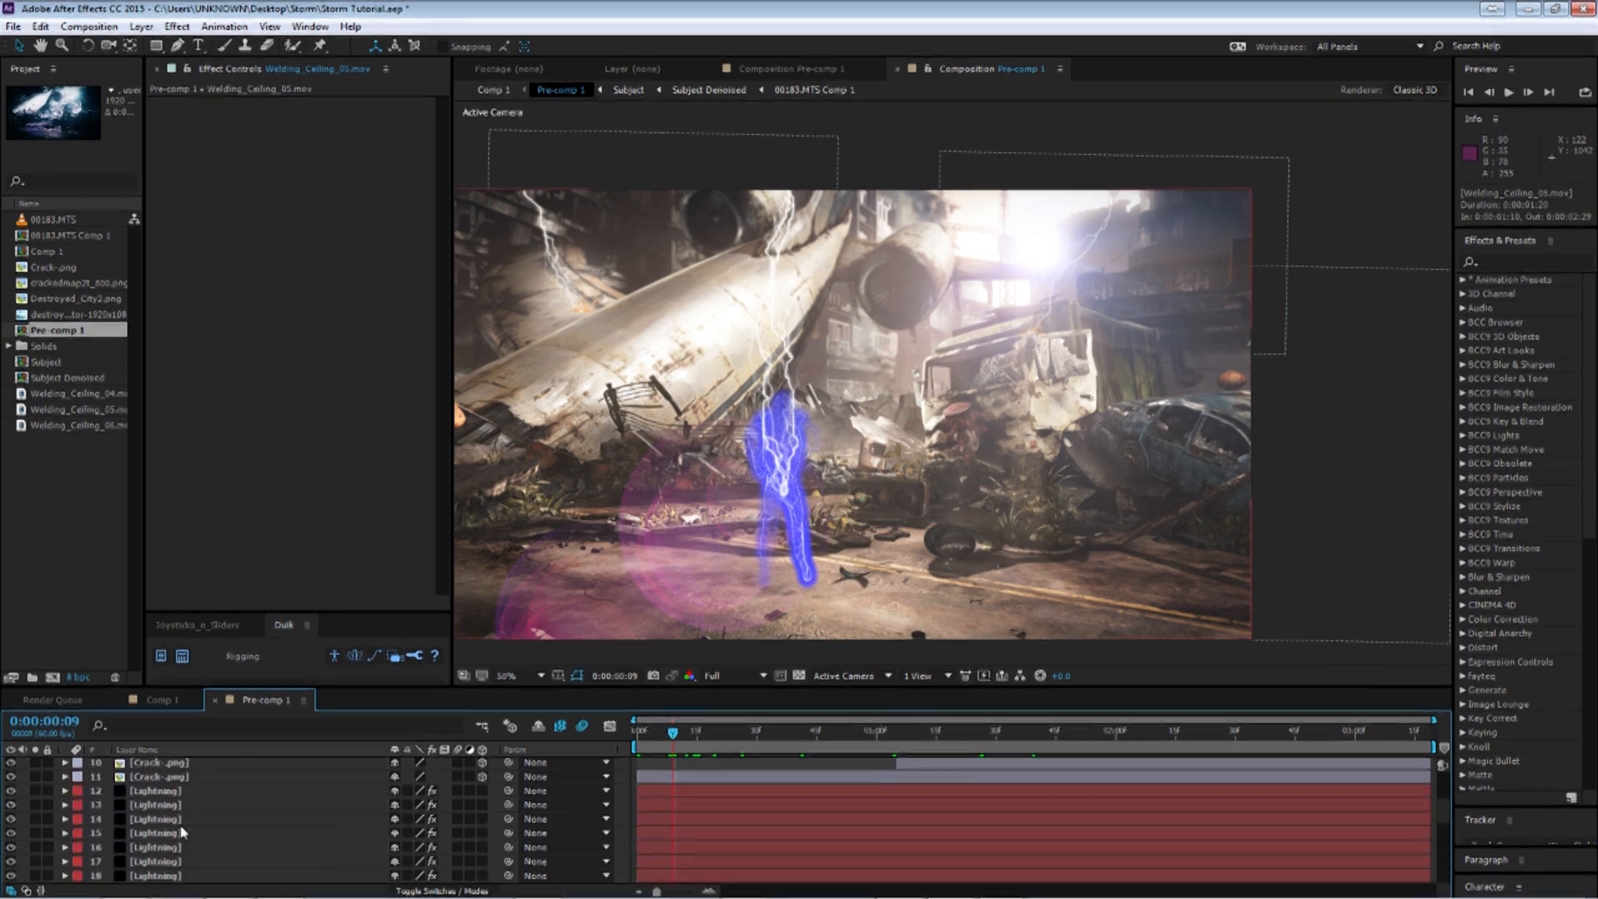
left_click(179, 825)
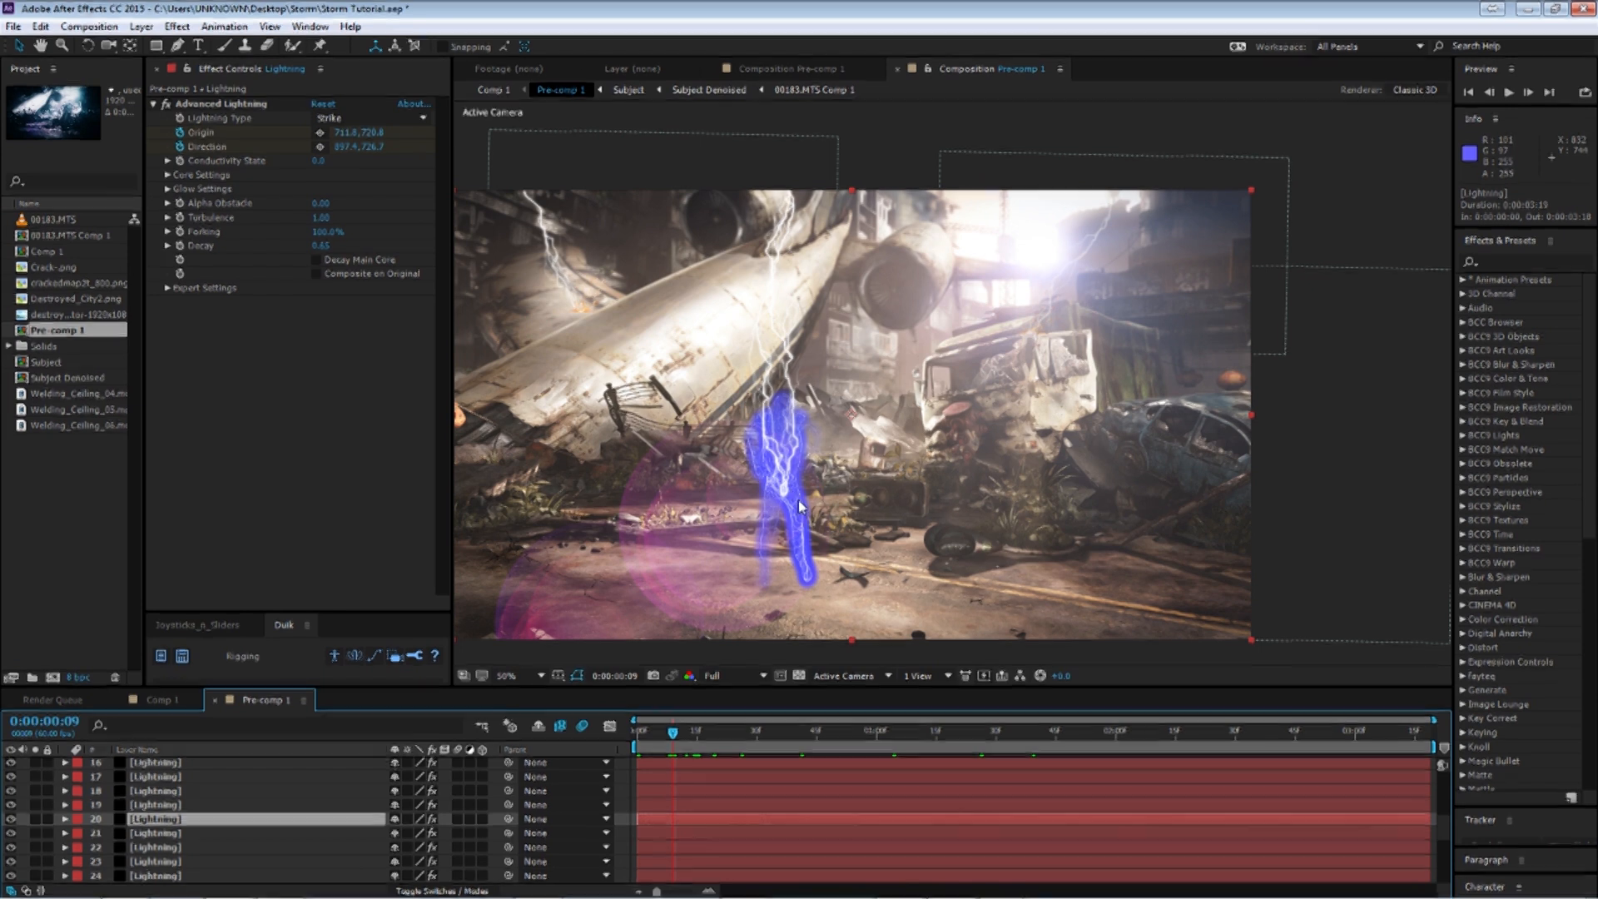
left_click(760, 745)
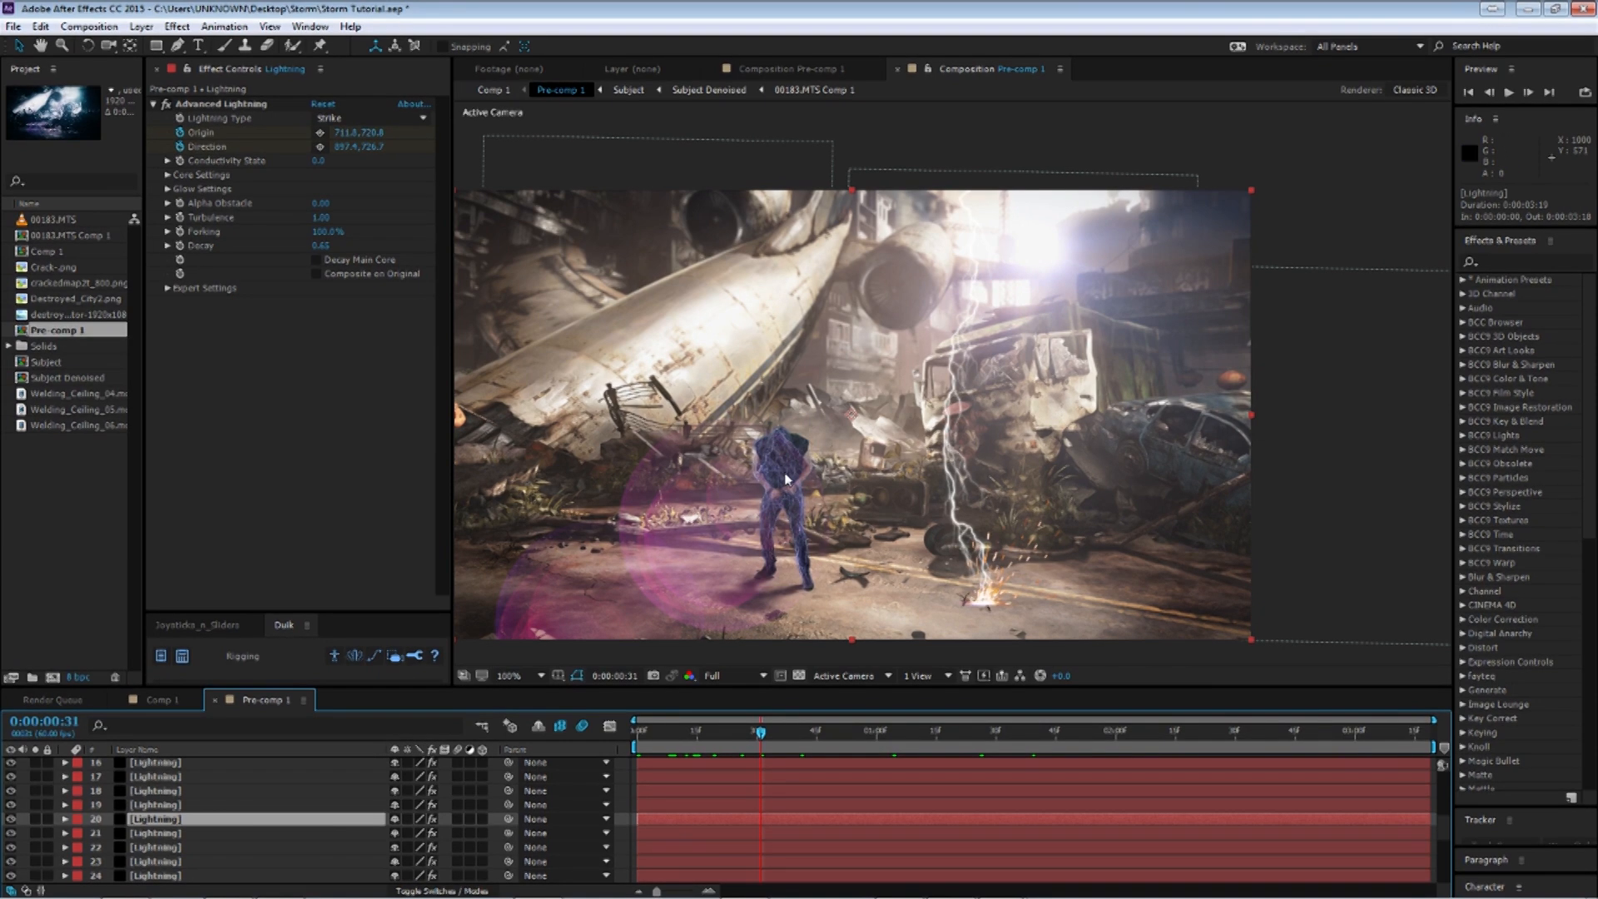
scroll(786, 478, "up", 2)
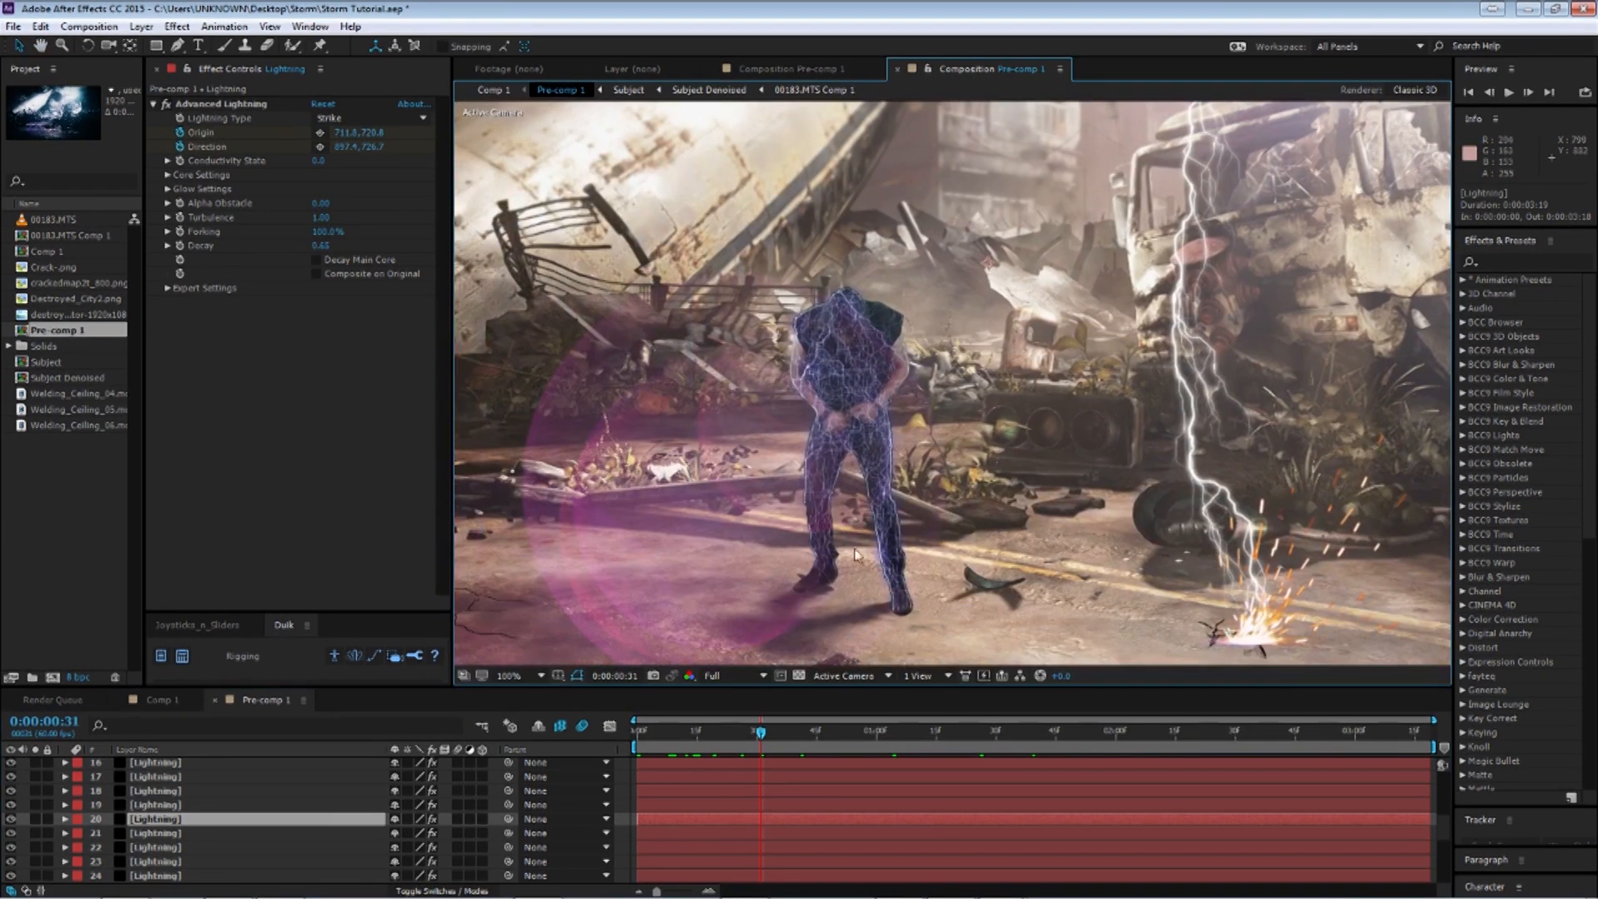
scroll(1042, 448, "down", 2)
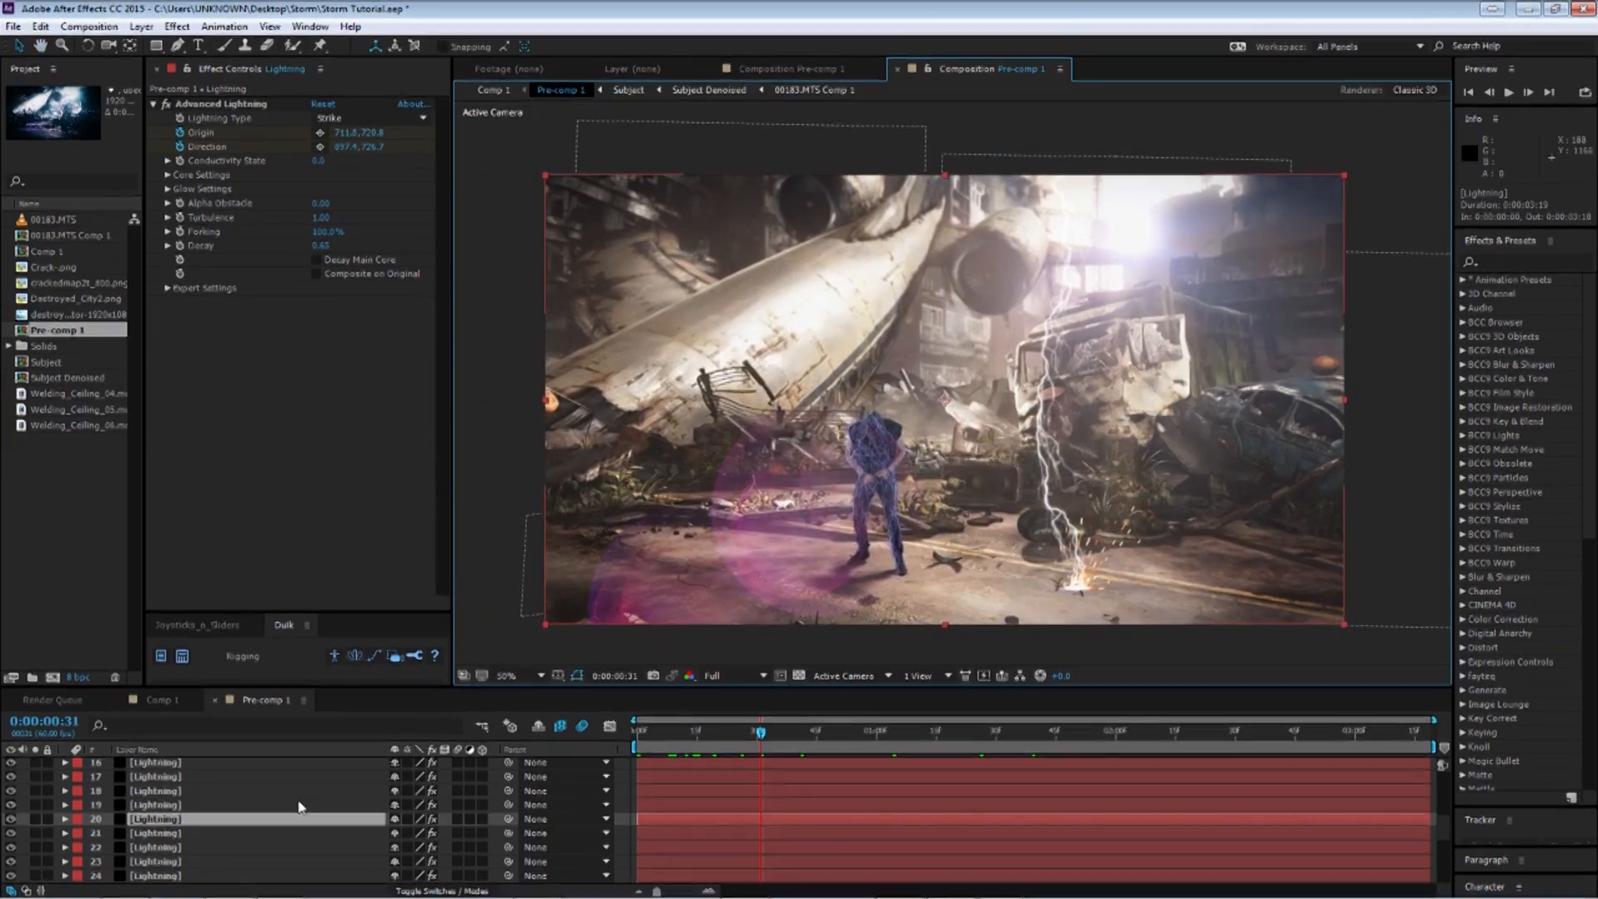
Set the preview resolution to Half and play the composition from the start.
scroll(300, 806, "up", 1)
scroll(290, 819, "up", 1)
left_click(648, 735)
key("space")
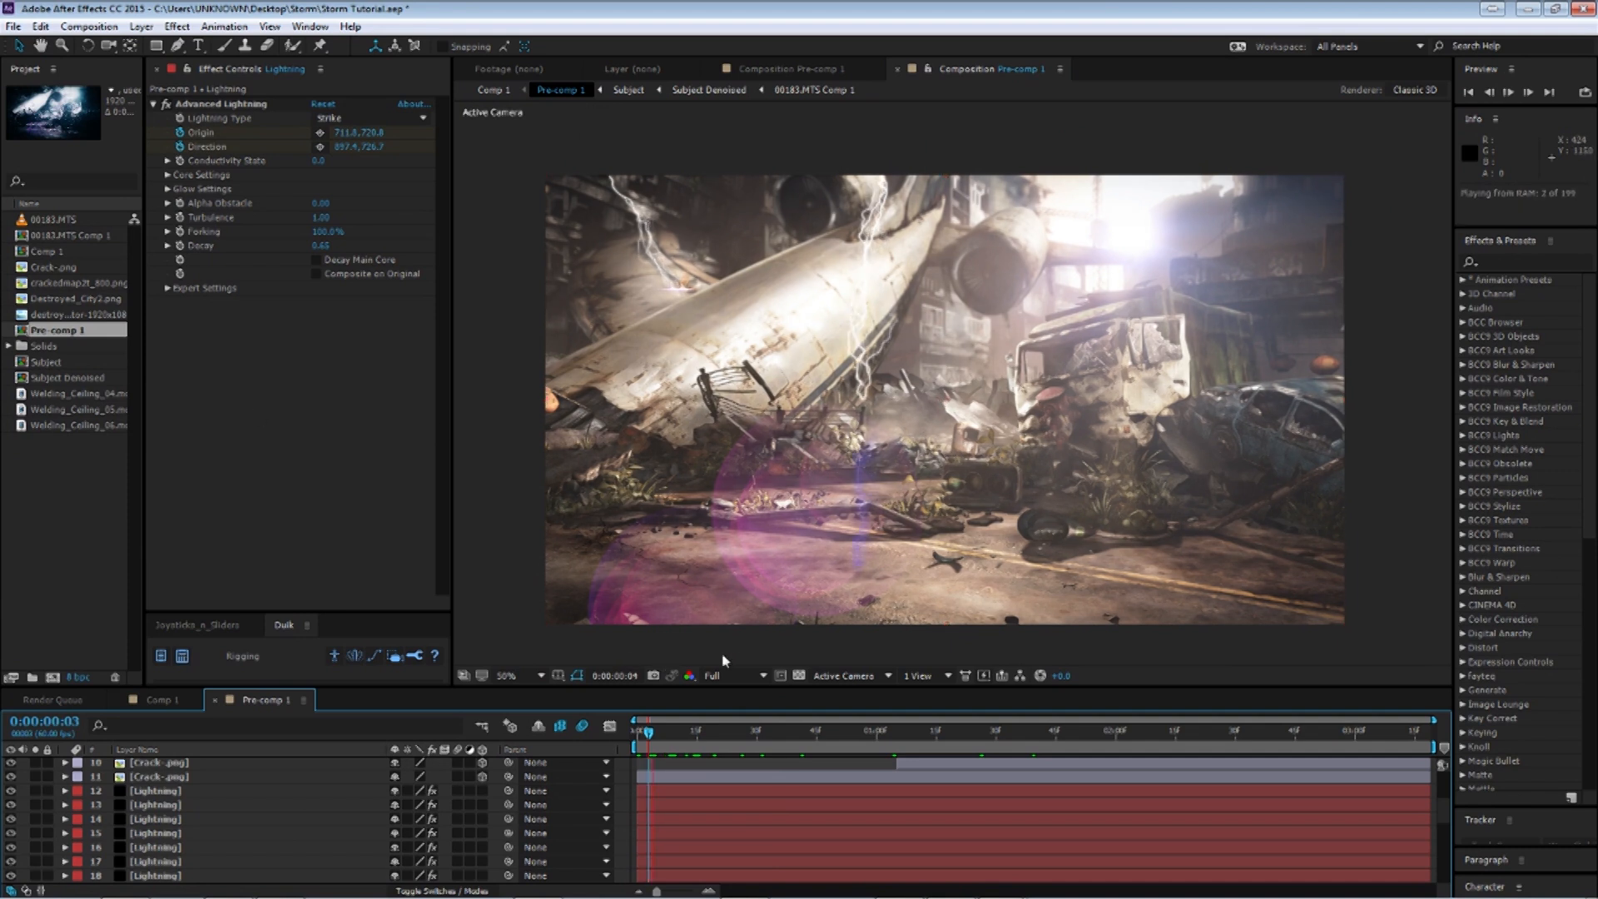
left_click(729, 676)
left_click(760, 746)
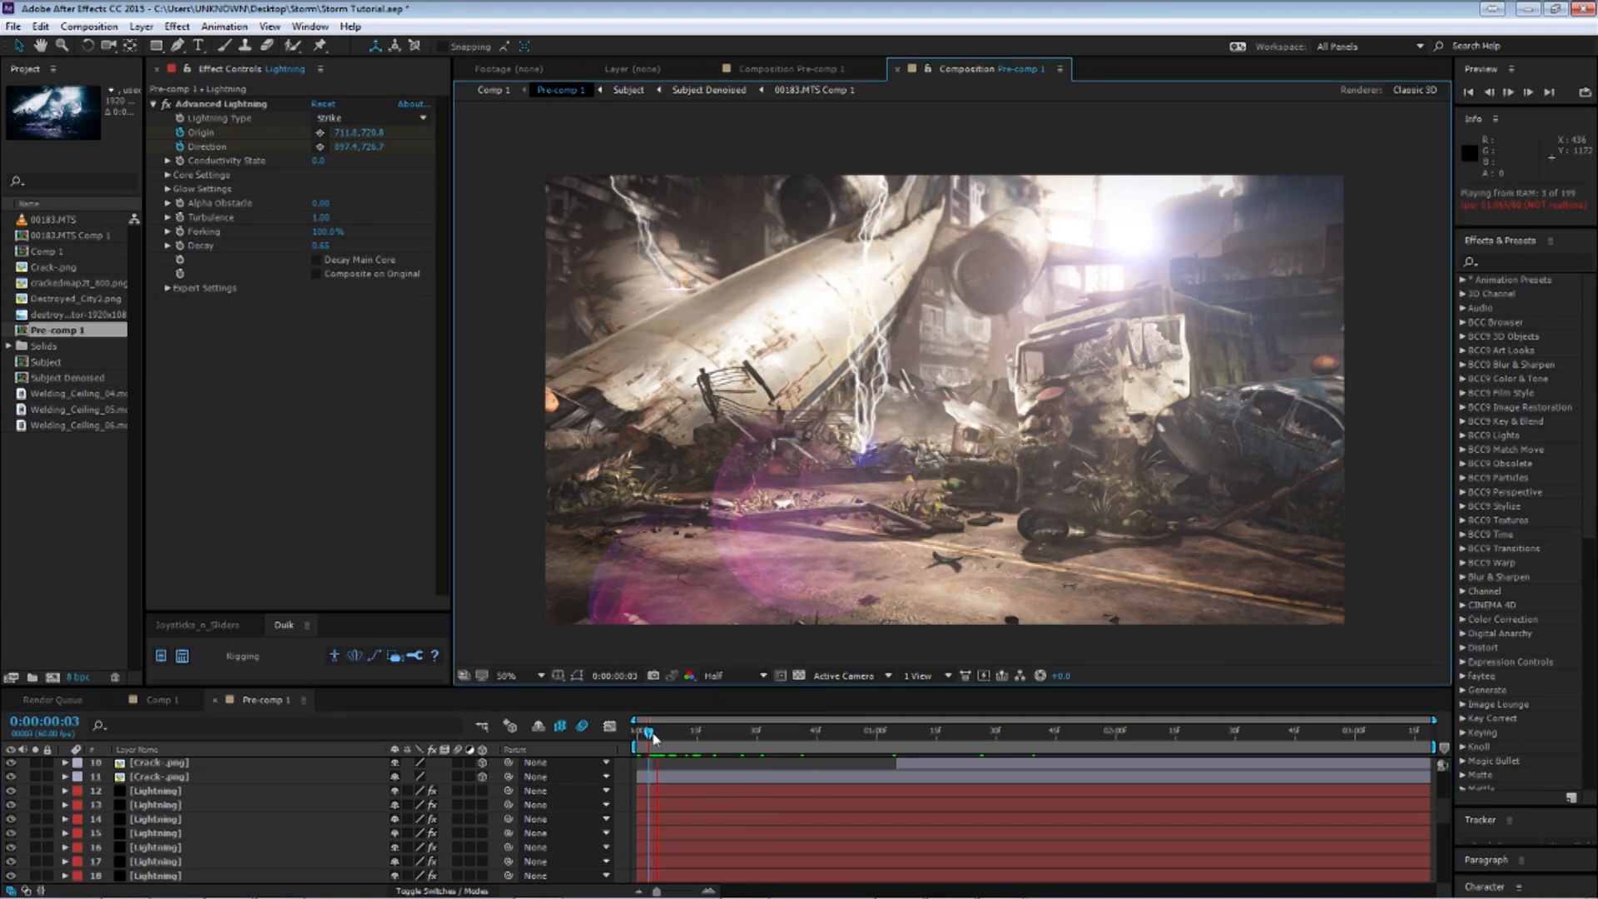
key("space")
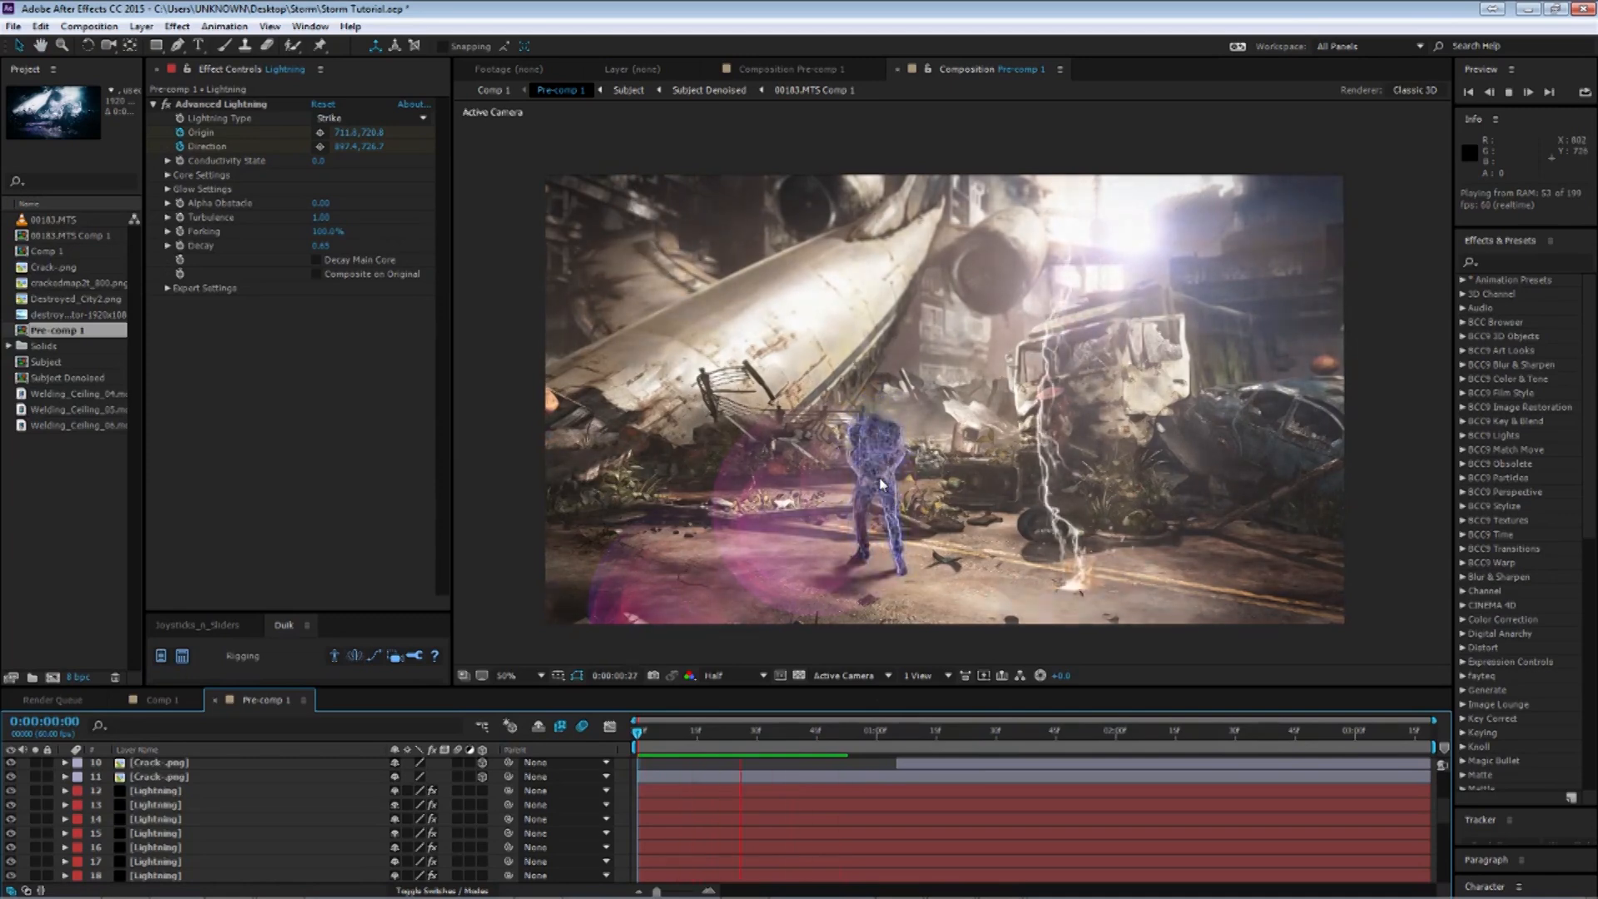
Scrub and replay the first seconds of the timeline to review the timing of the lightning strikes.
left_click(713, 734)
left_click_drag(716, 740, 674, 759)
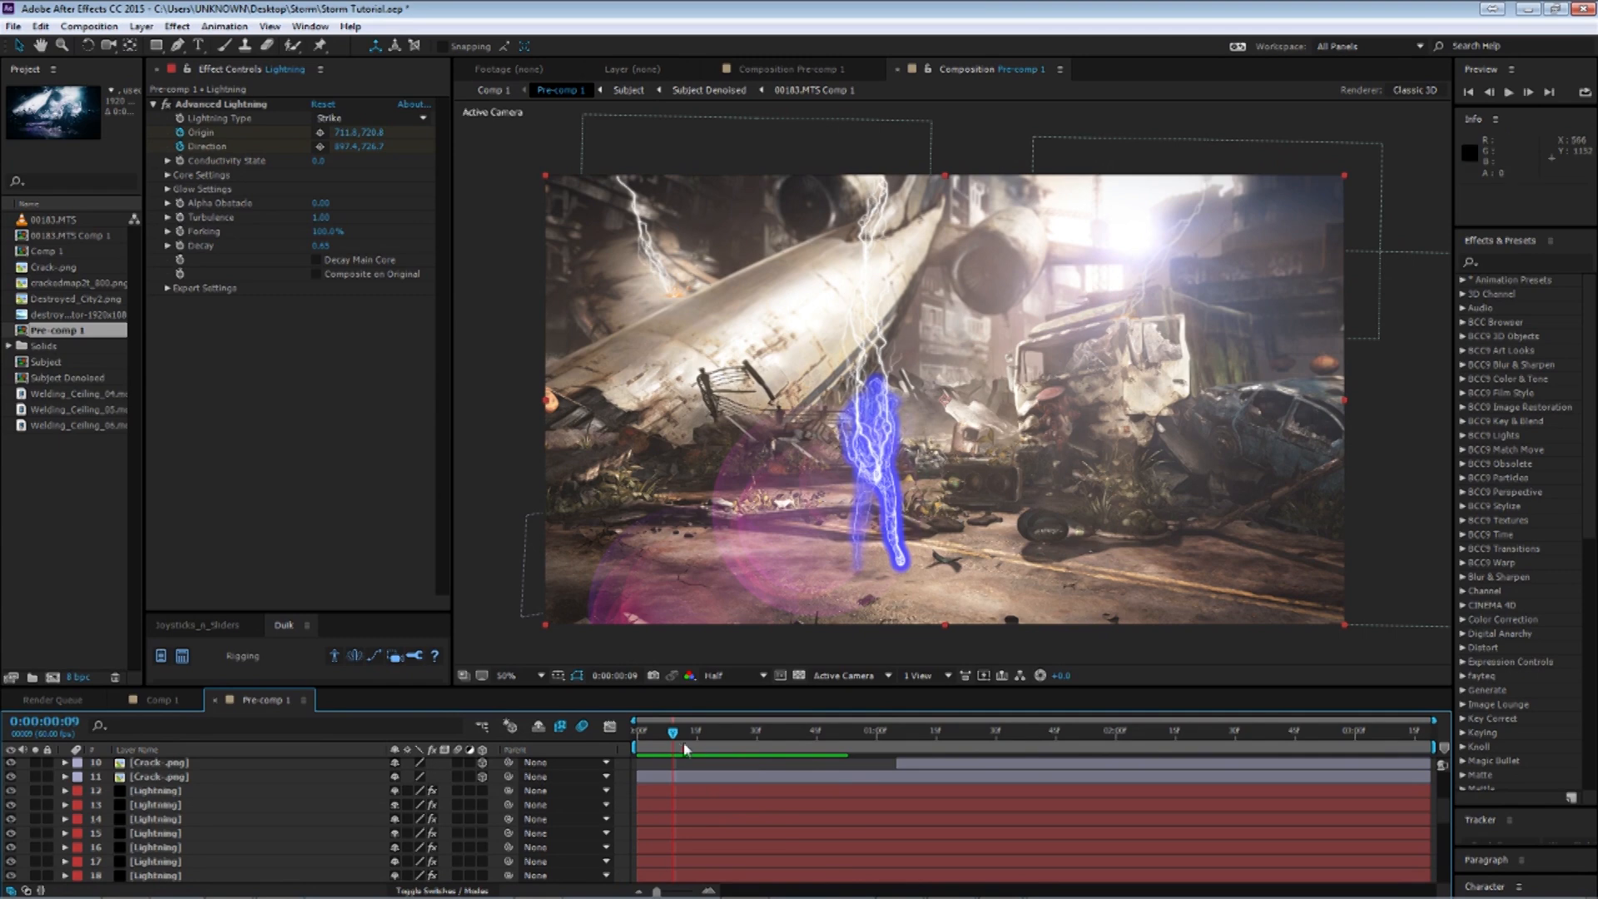
left_click_drag(672, 738, 764, 753)
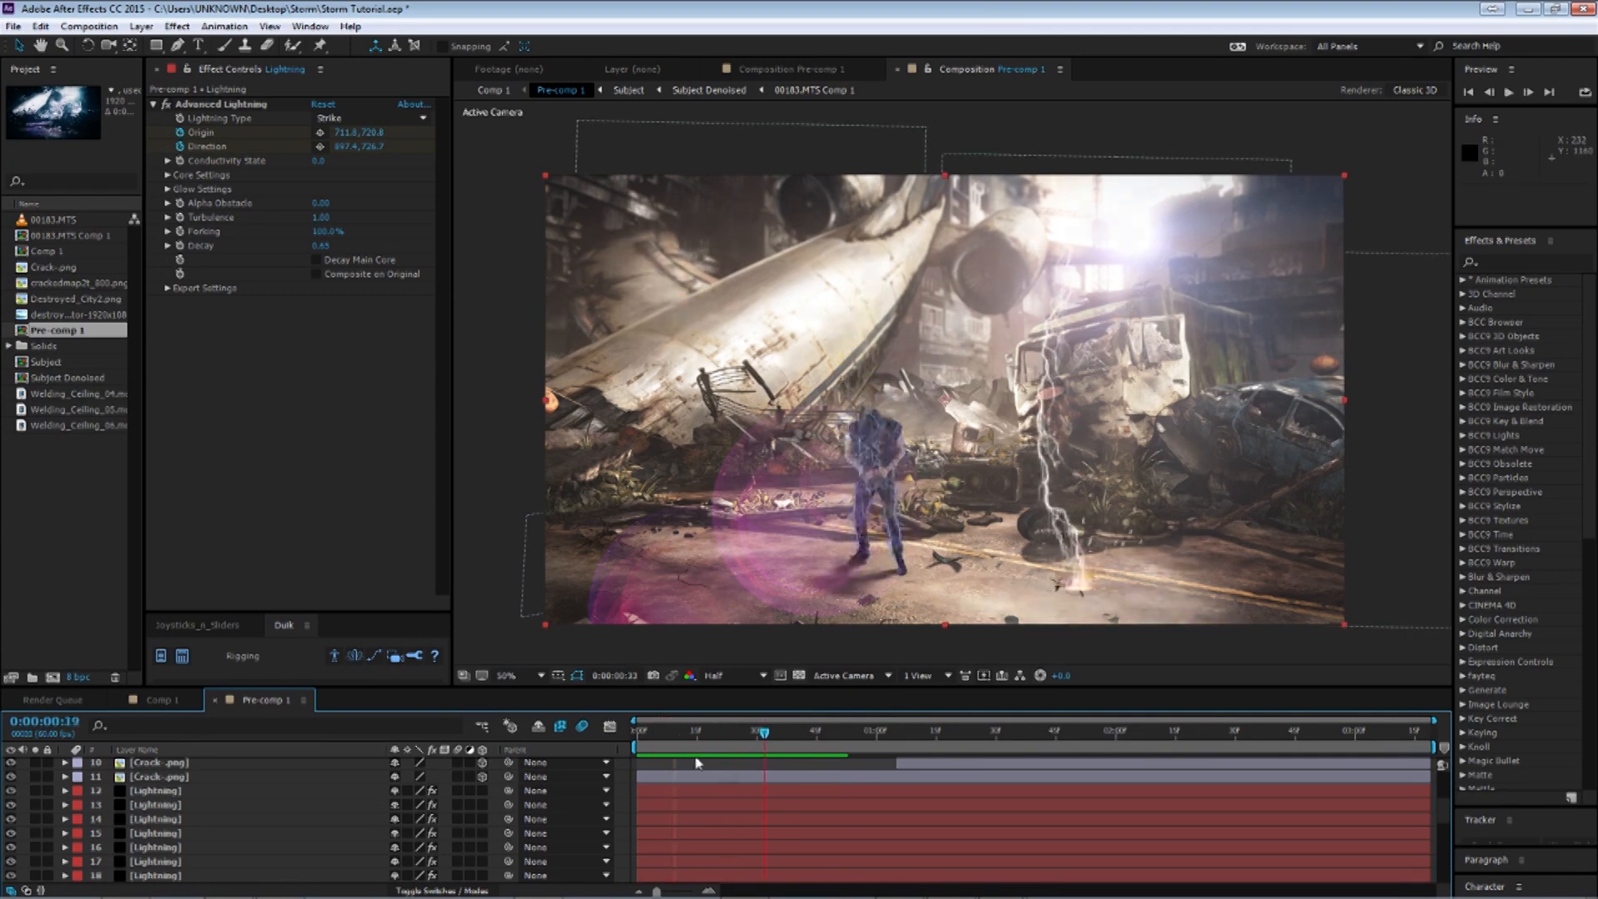
key("Home")
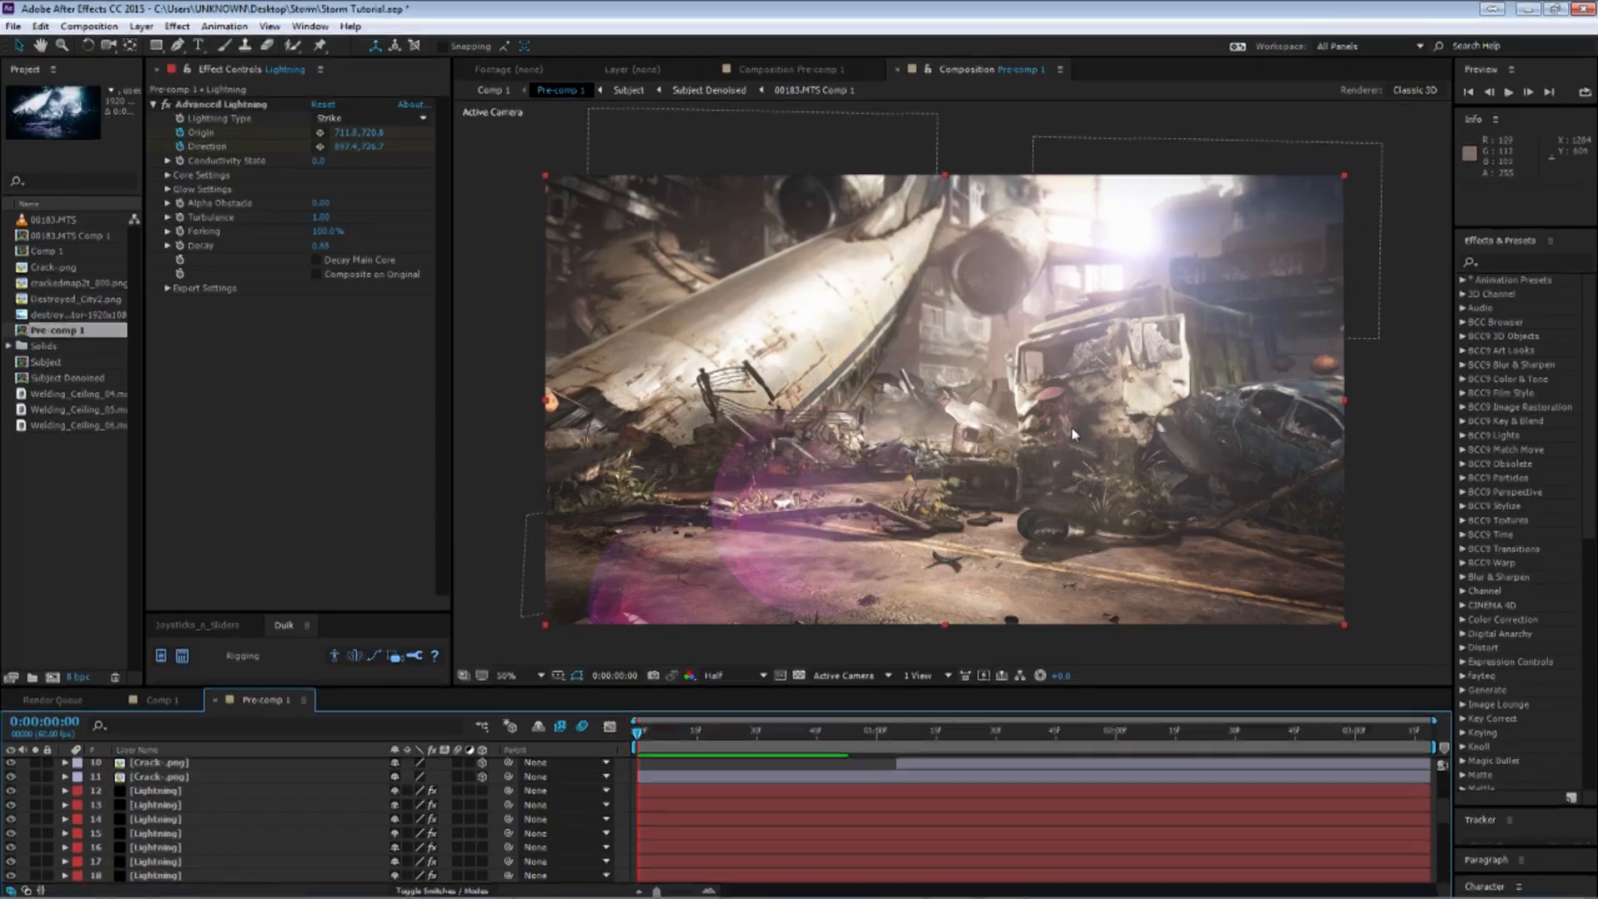
key("space")
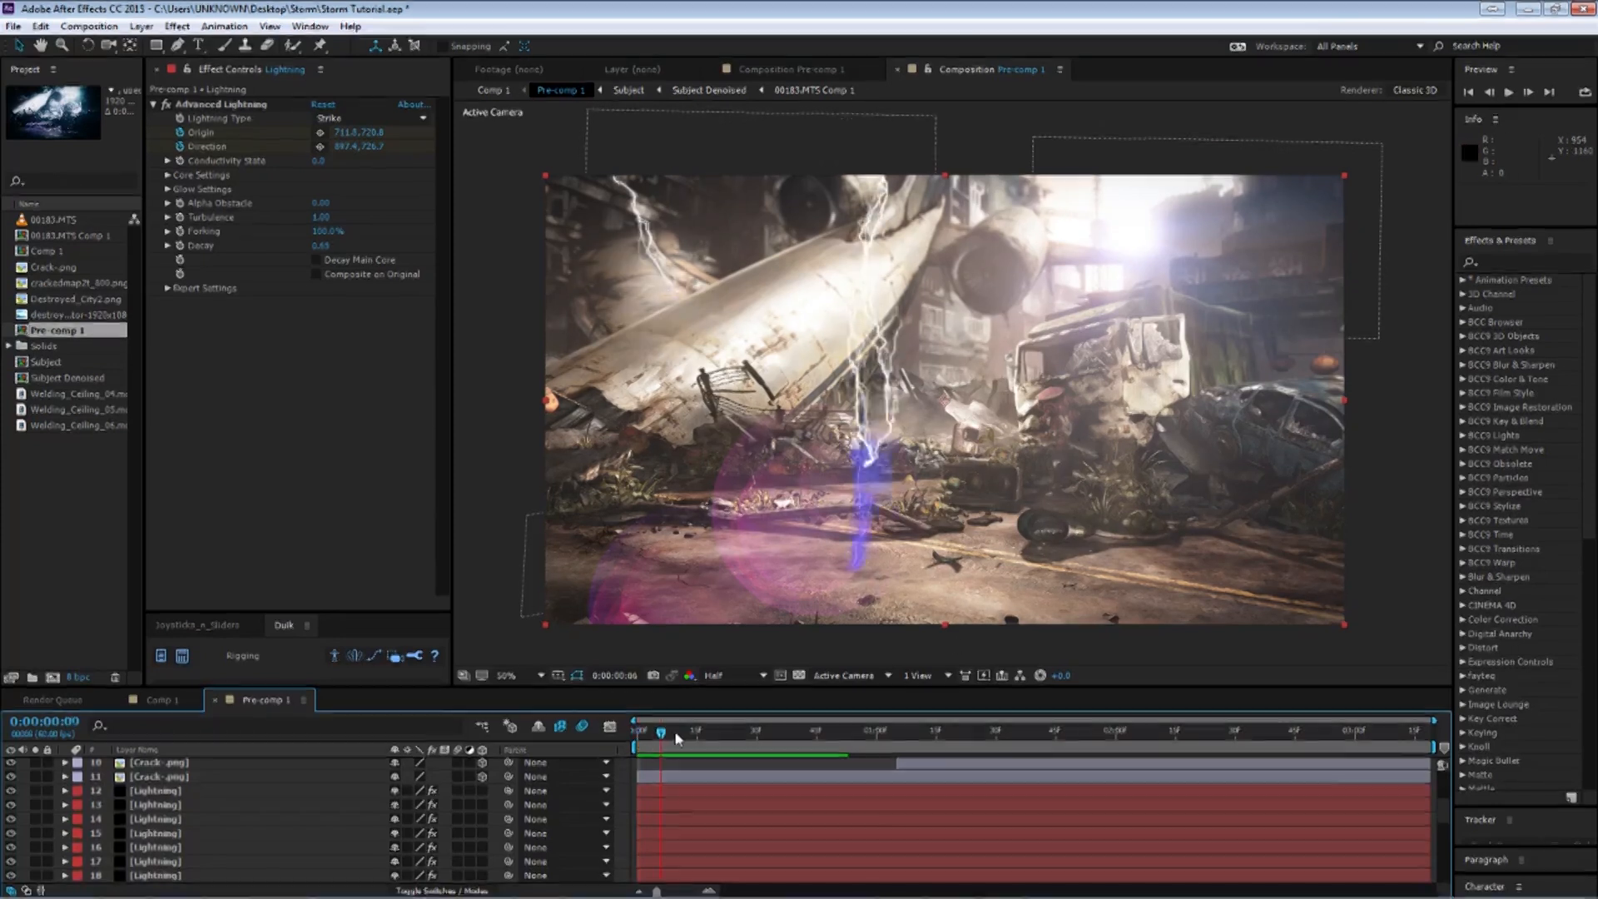
mouse_move(641, 735)
left_mouse_down()
mouse_move(660, 739)
mouse_move(639, 744)
left_mouse_up()
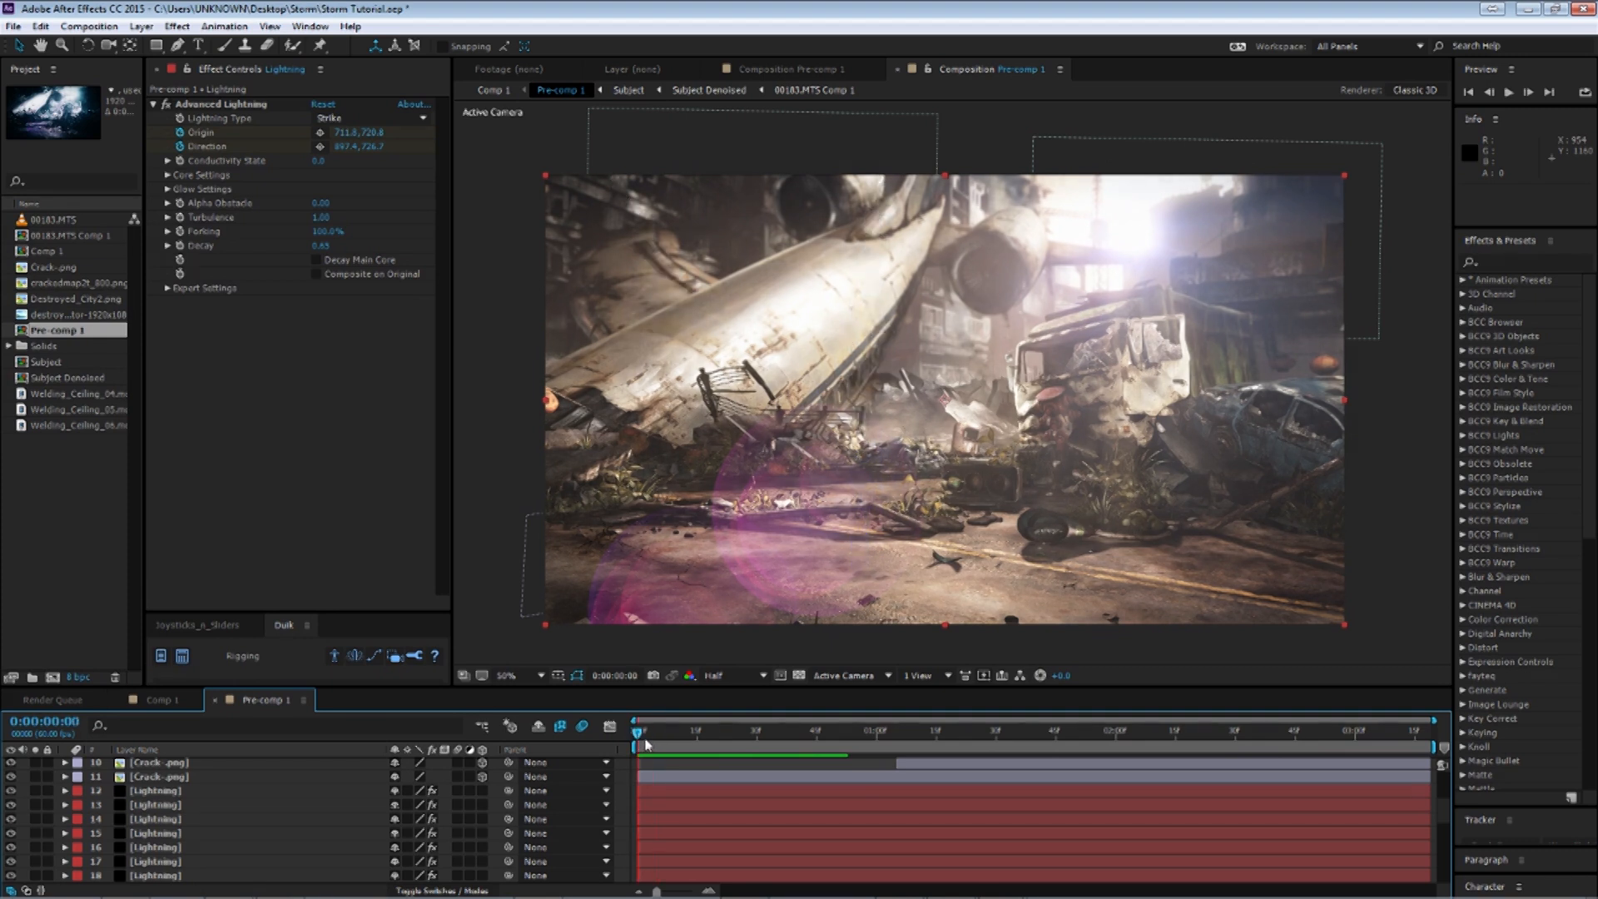
left_click_drag(639, 738, 599, 741)
mouse_move(641, 737)
left_mouse_down()
mouse_move(731, 742)
mouse_move(639, 743)
left_mouse_up()
left_click_drag(640, 736, 673, 736)
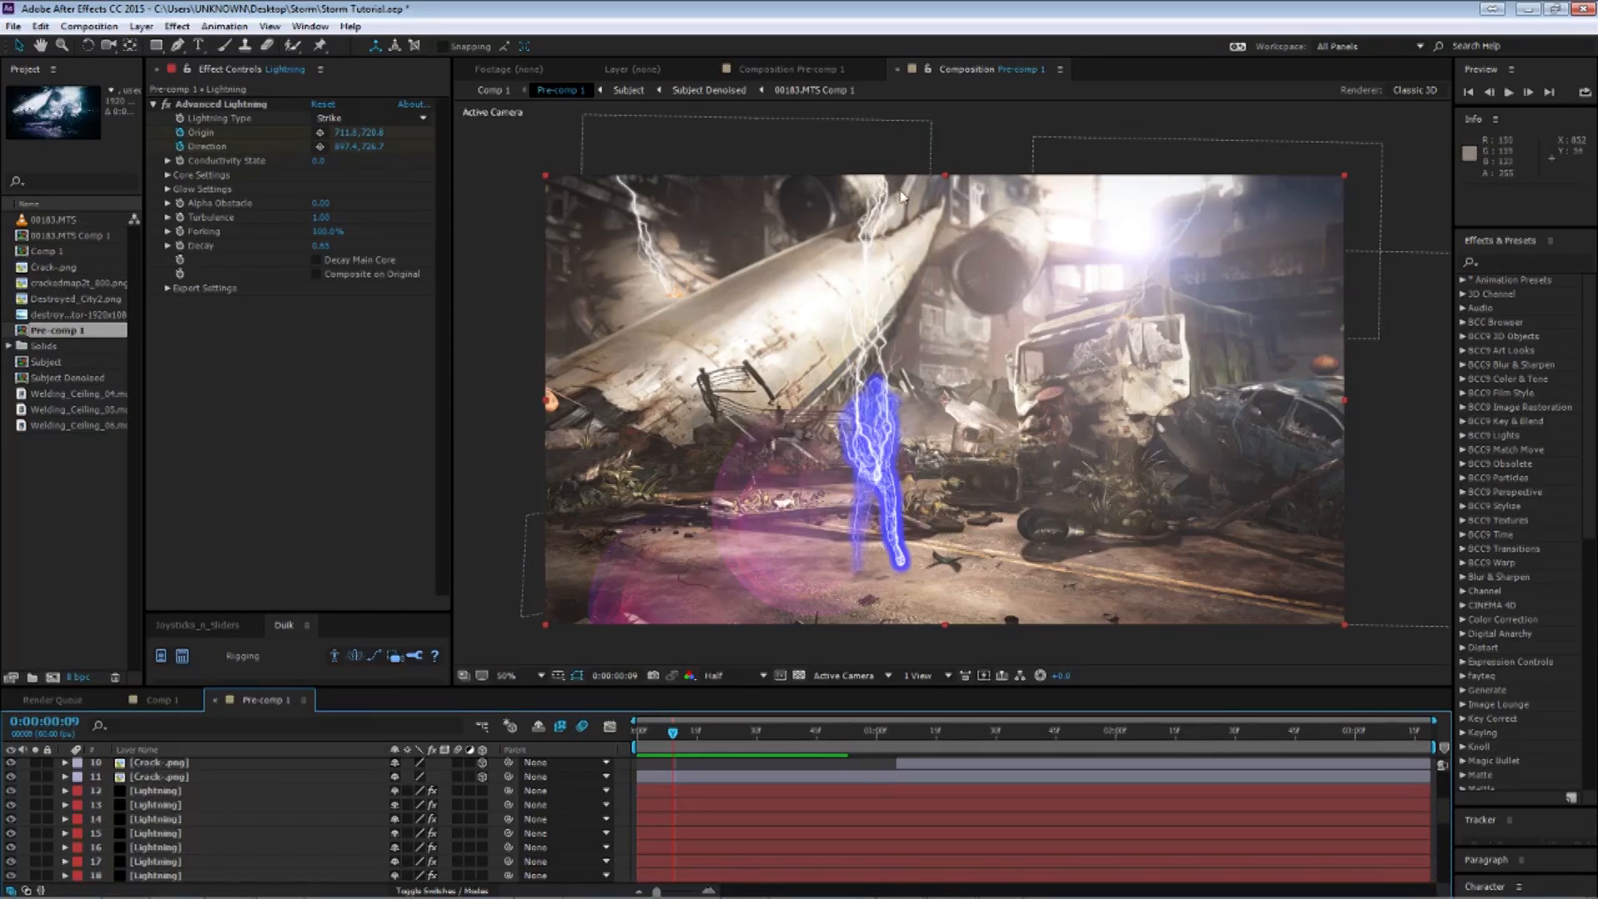
left_click_drag(676, 737, 1203, 751)
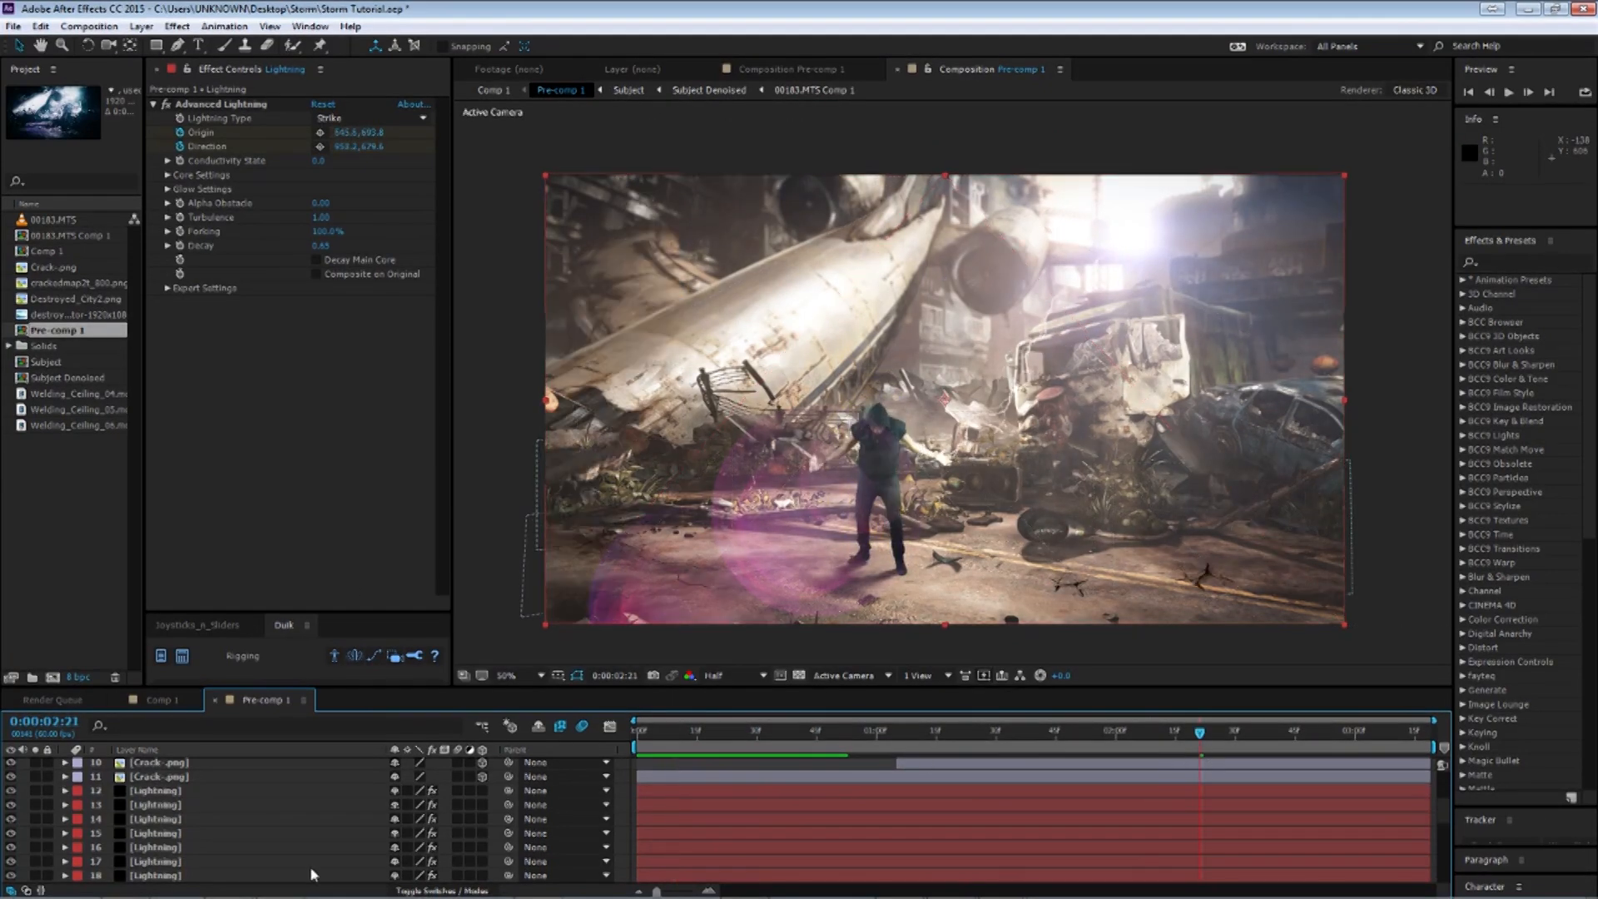
Select the Blue solid layer, toggle the grading layers' visibility to compare, and view its opacity.
scroll(297, 865, "up", 3)
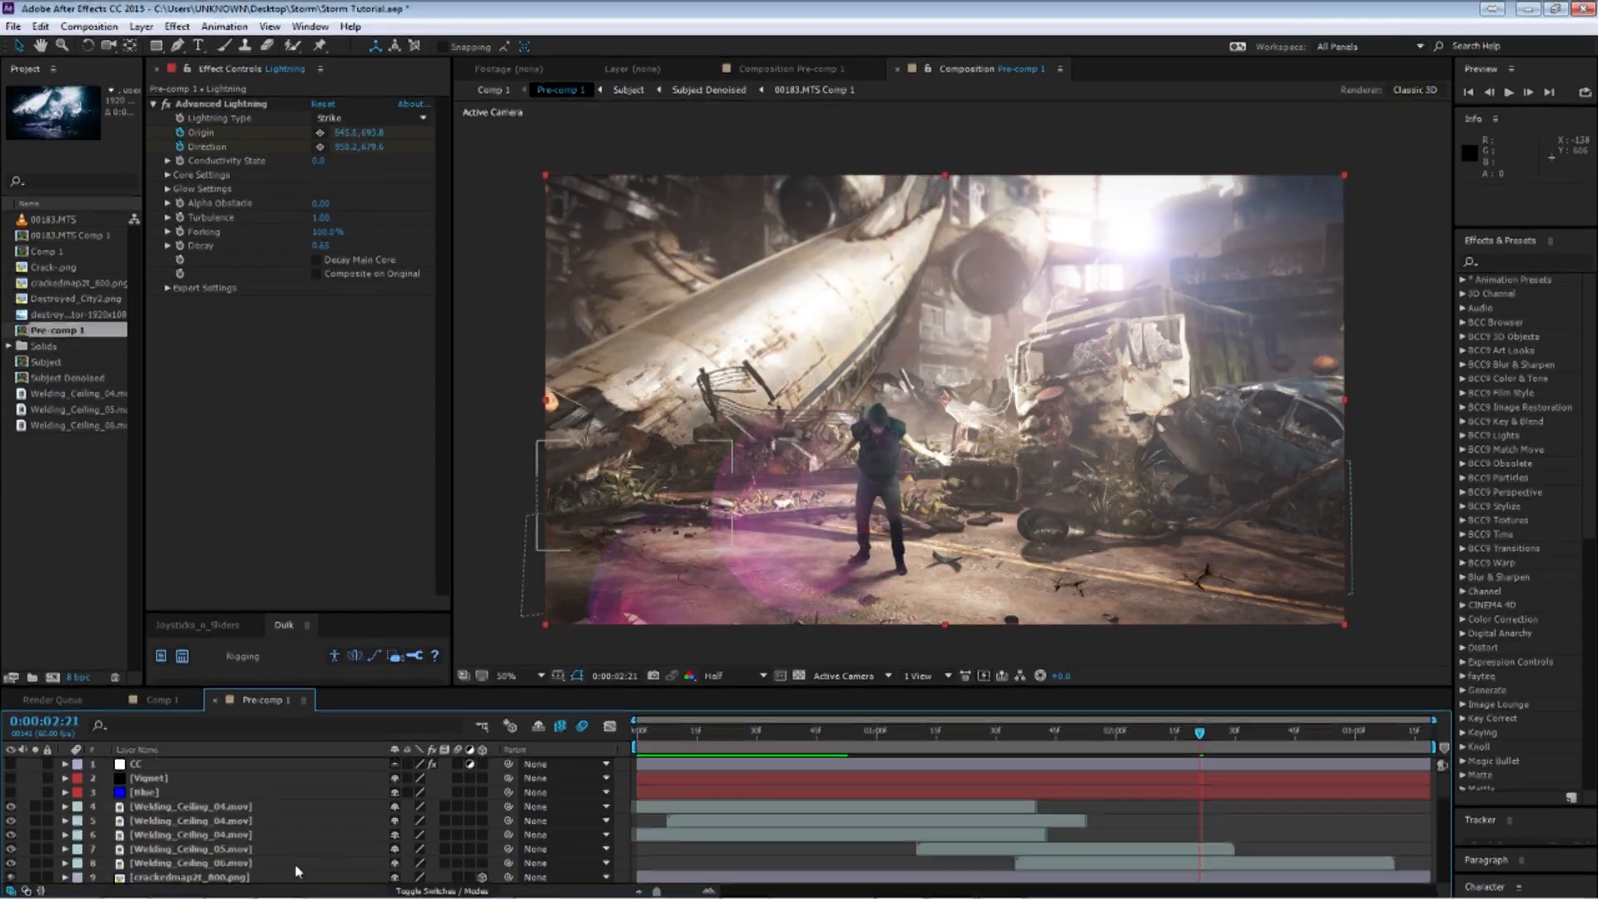
left_click(143, 791)
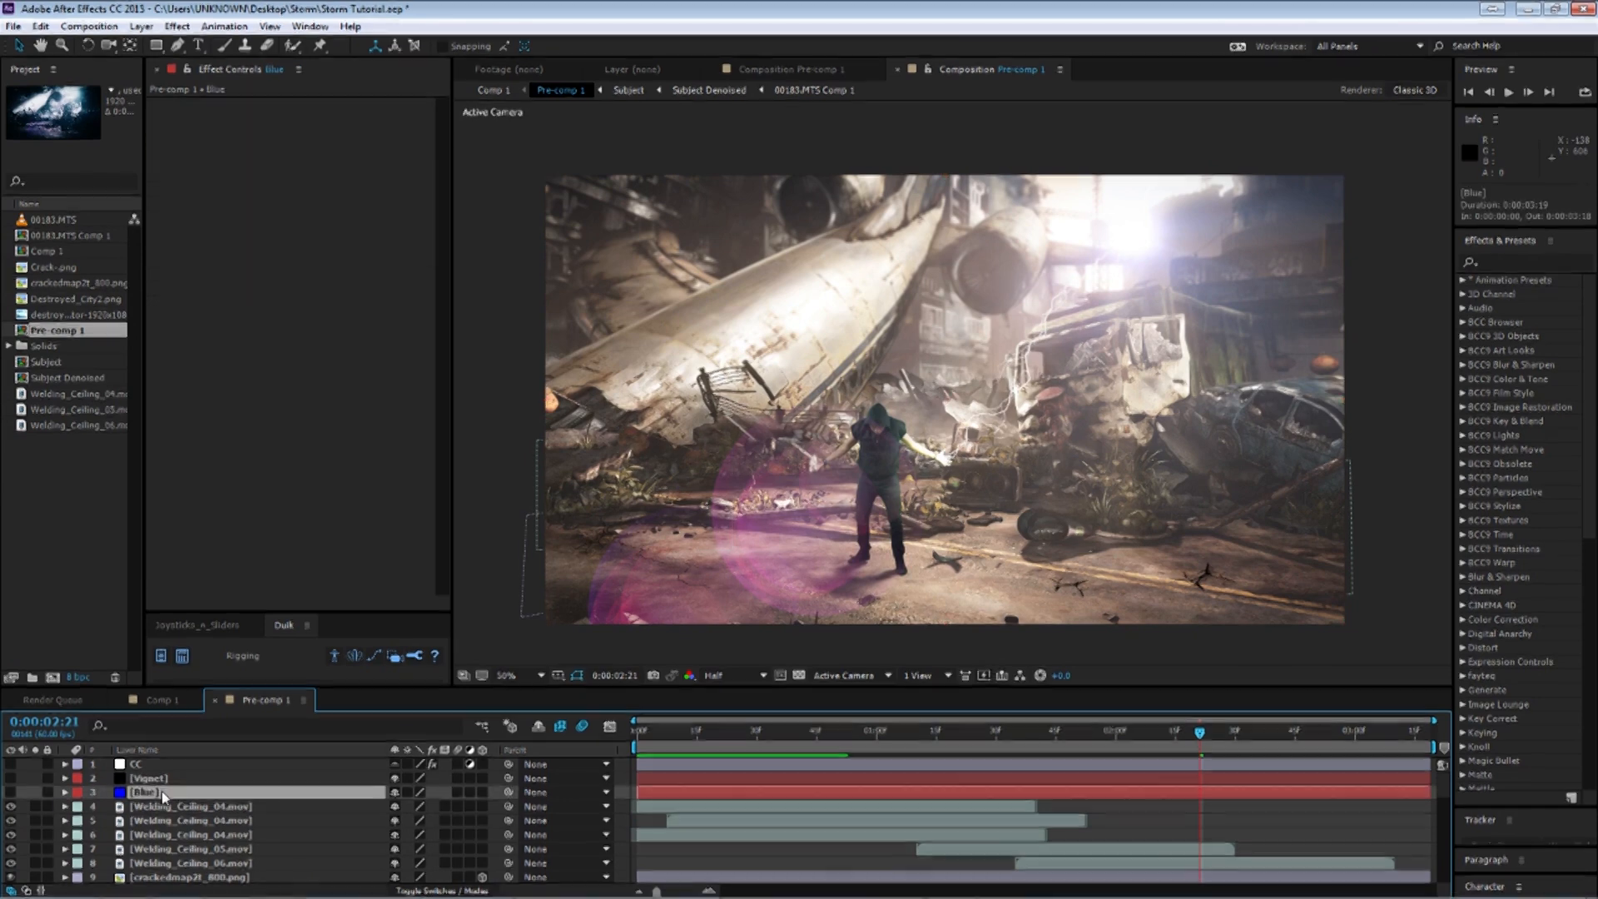
left_click_drag(11, 782, 10, 763)
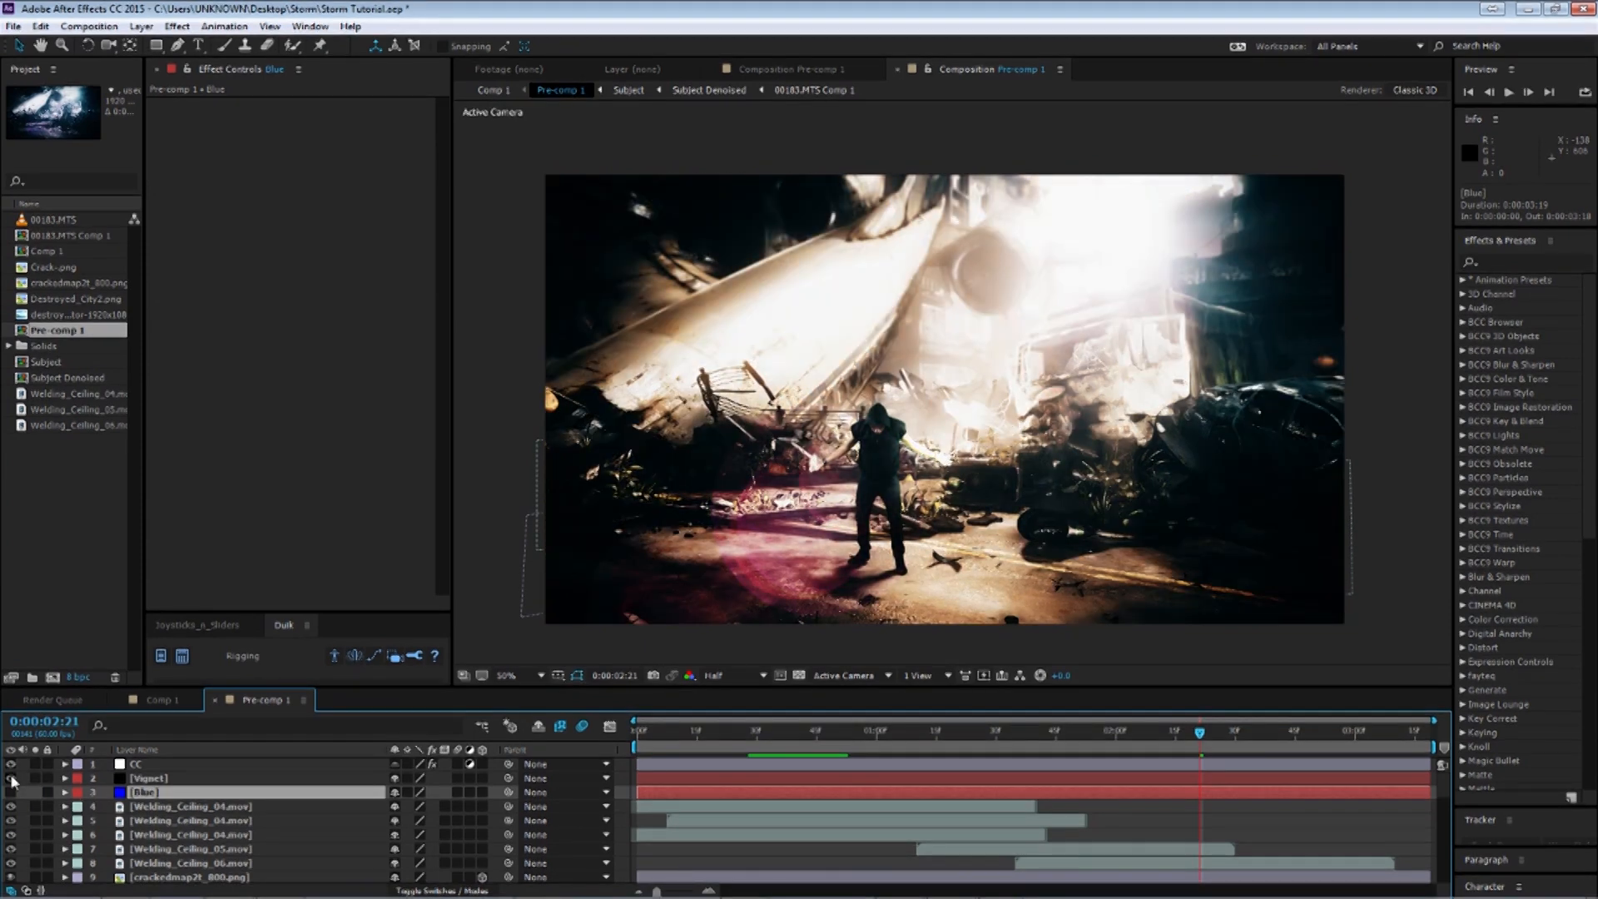
left_click(145, 792)
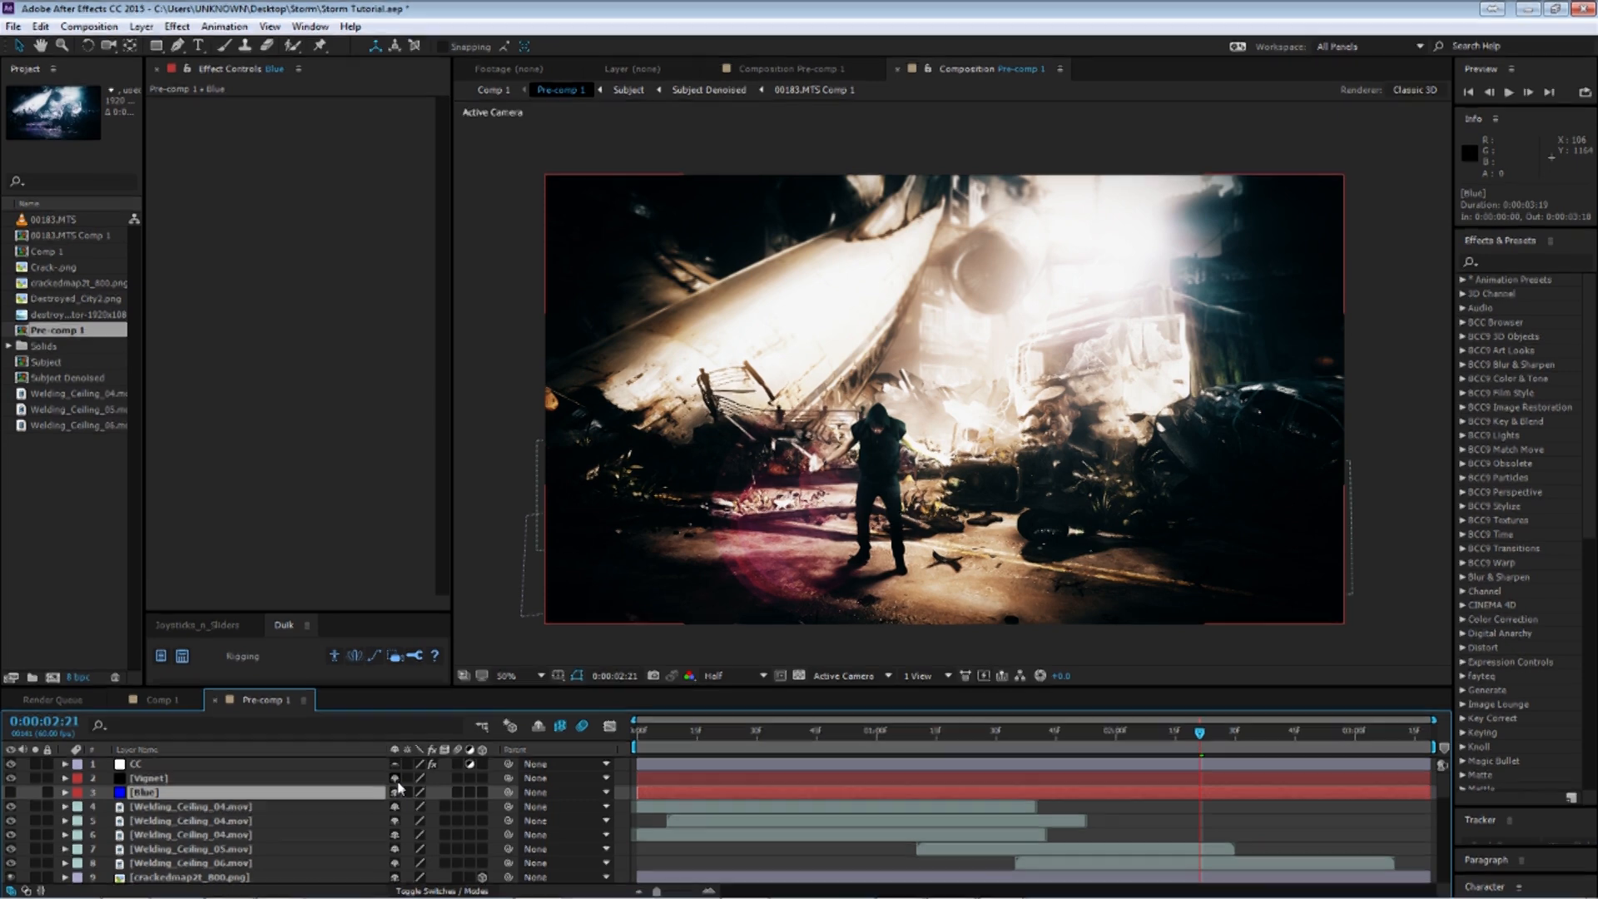
key("t")
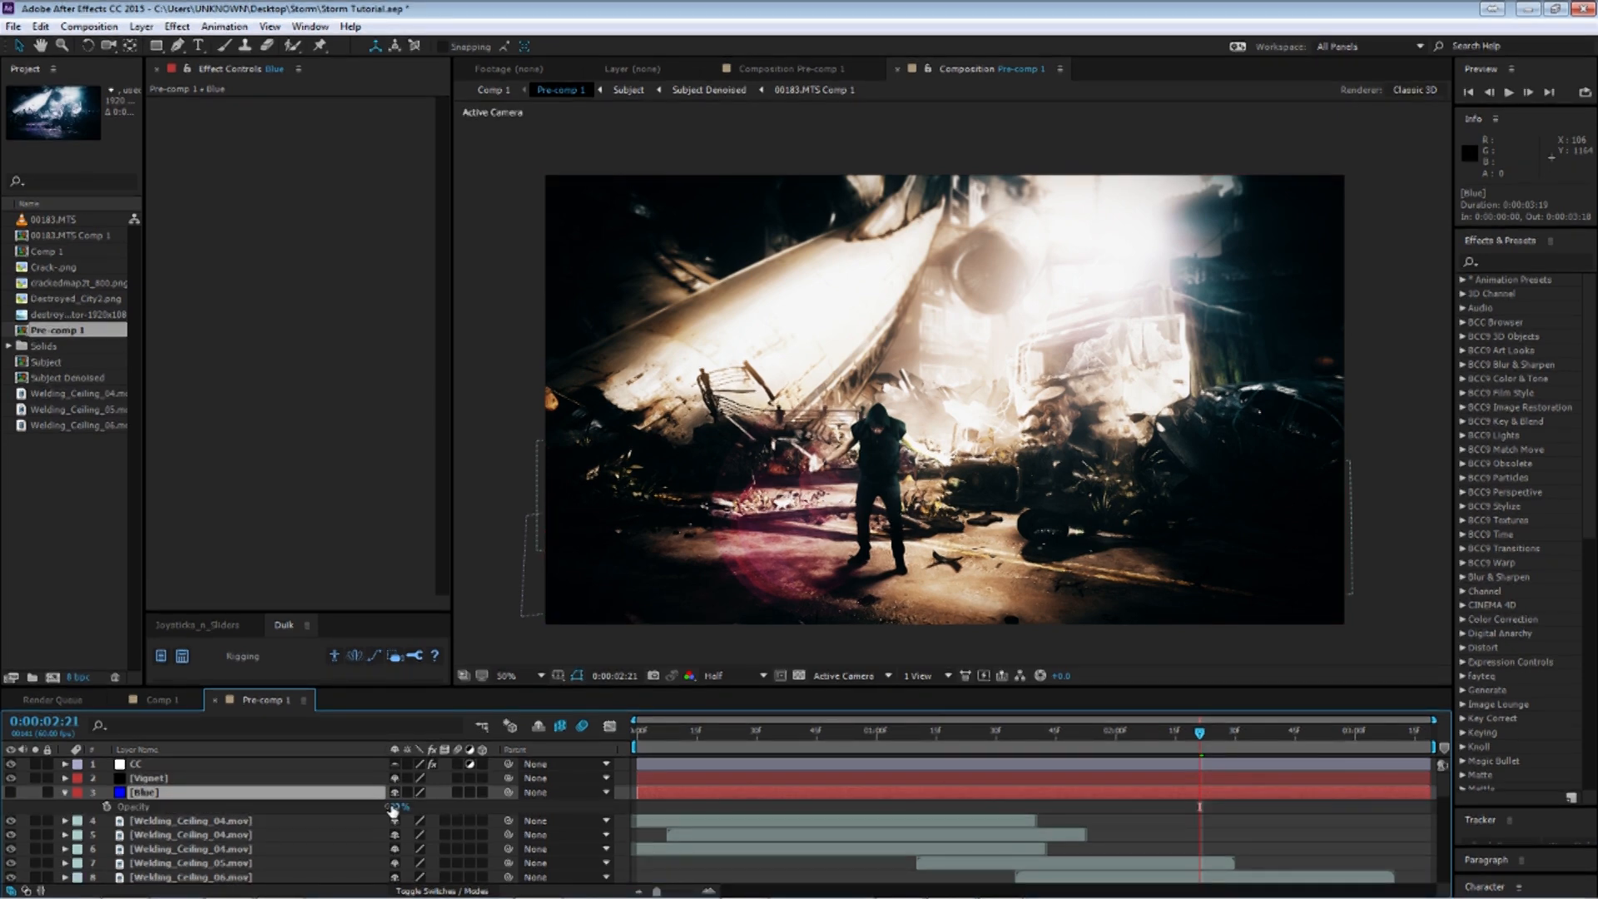
left_click(65, 794)
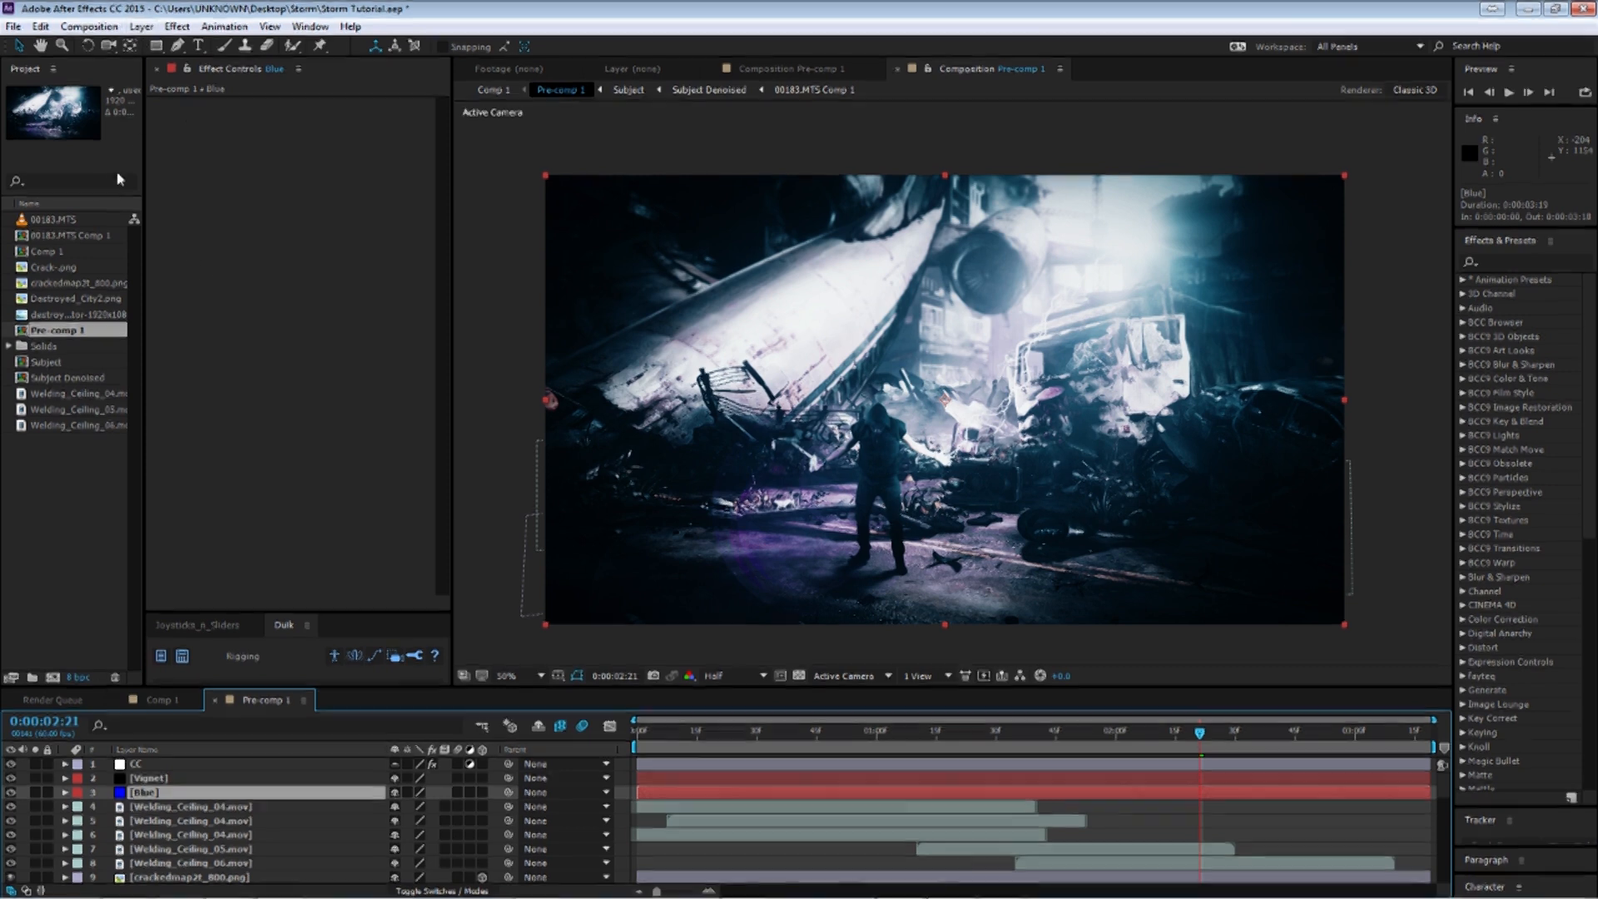
Open the Blue solid's settings and preview red shades for its color before closing the color picker.
left_click(141, 25)
left_click(218, 64)
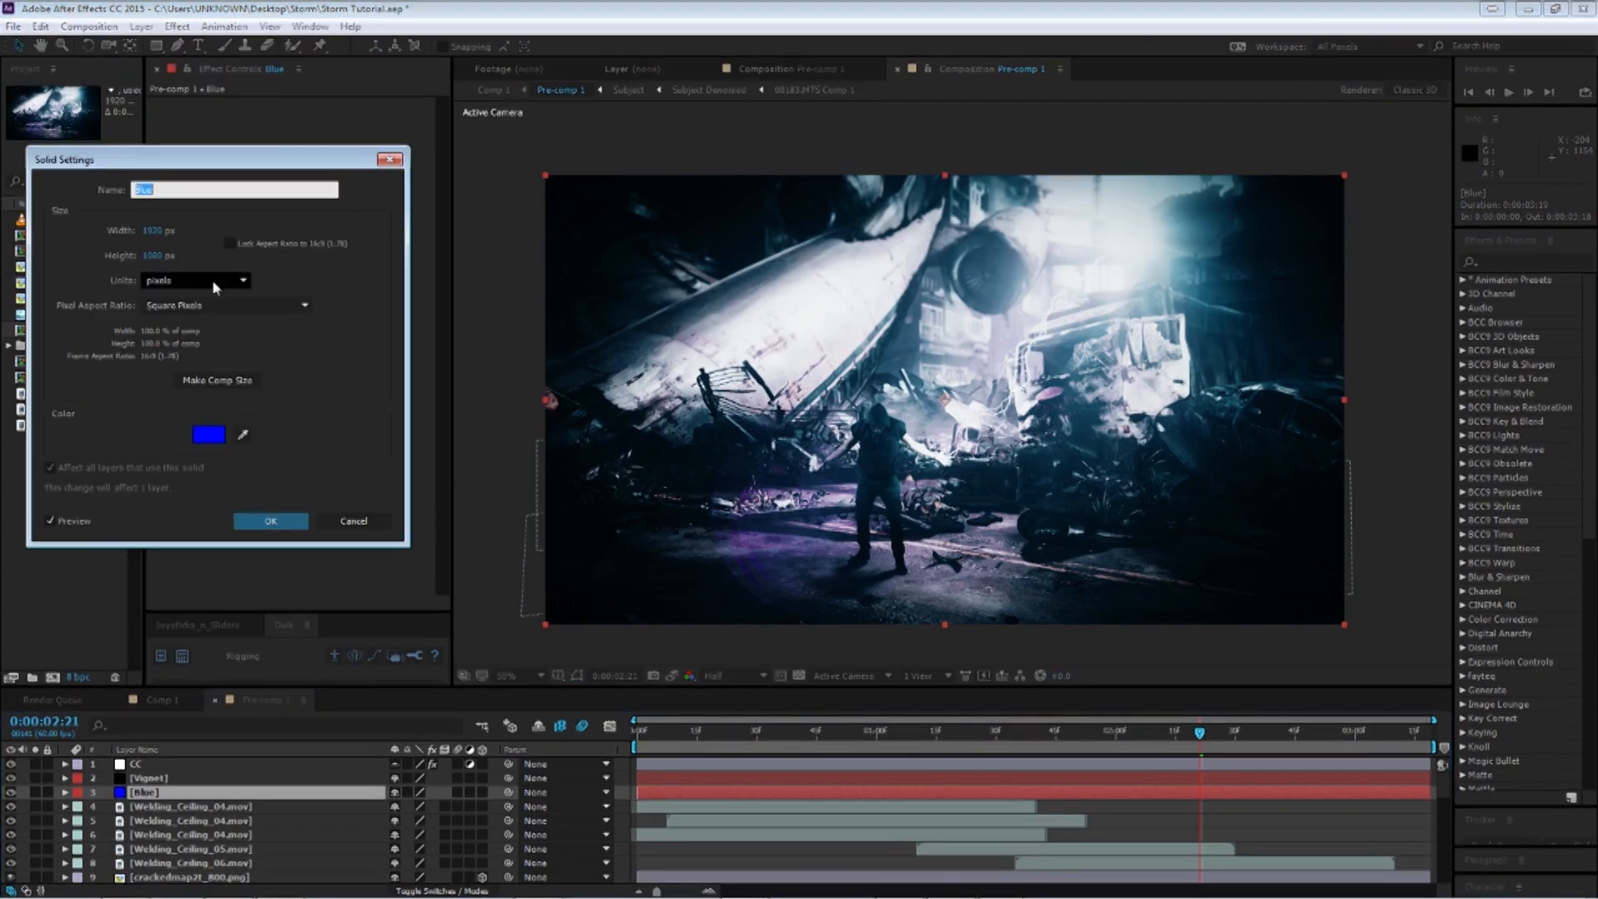
left_click(208, 435)
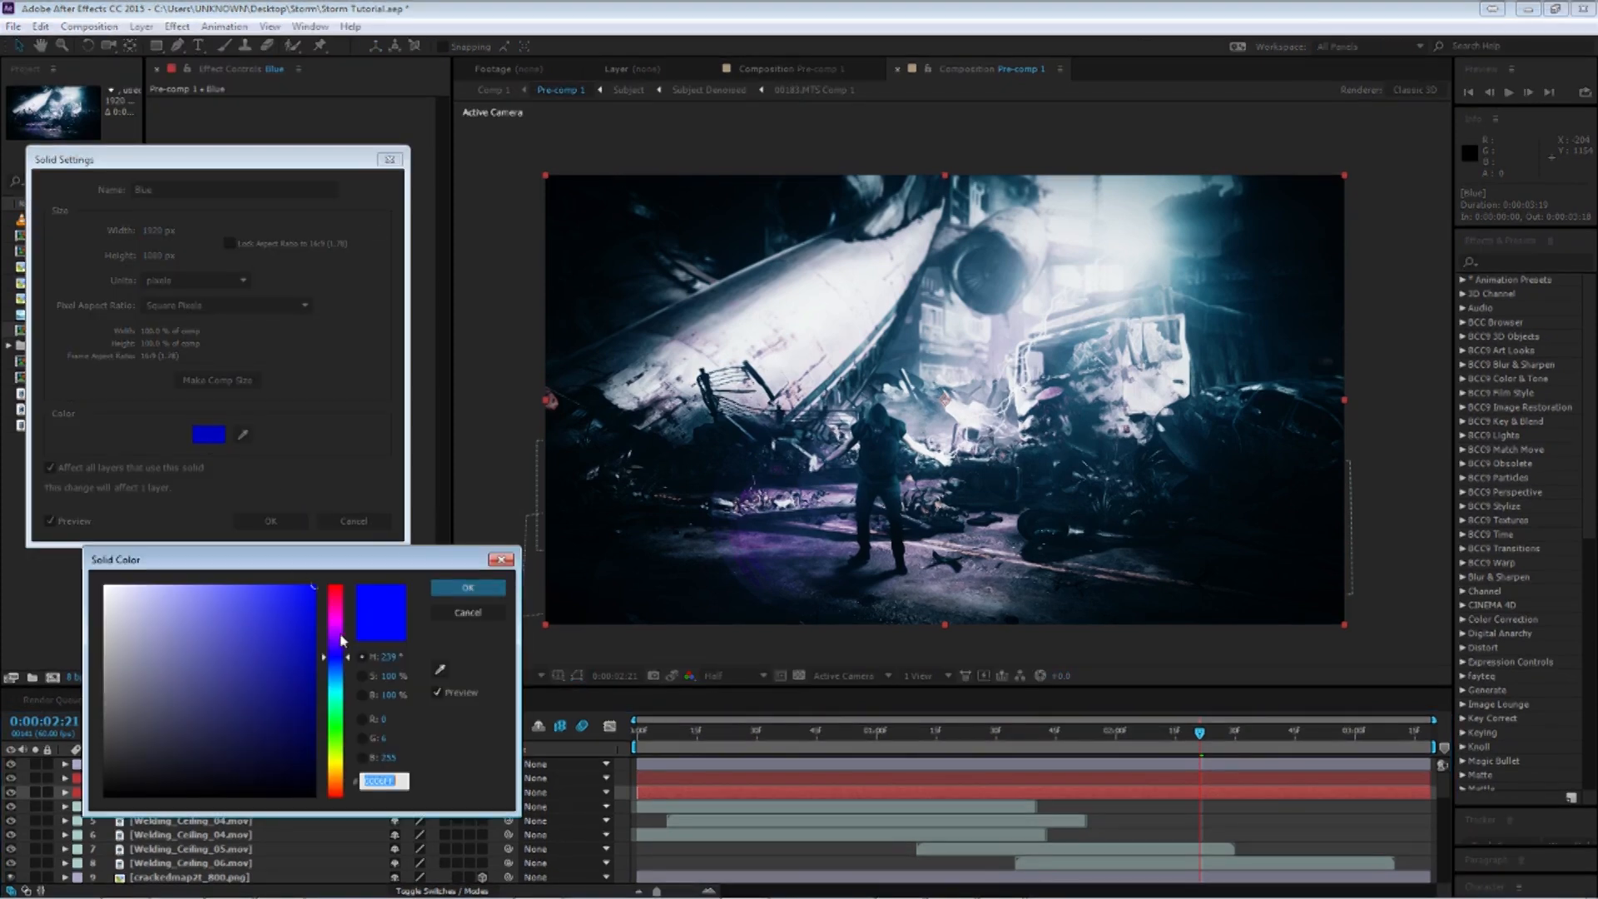
left_click_drag(342, 641, 335, 586)
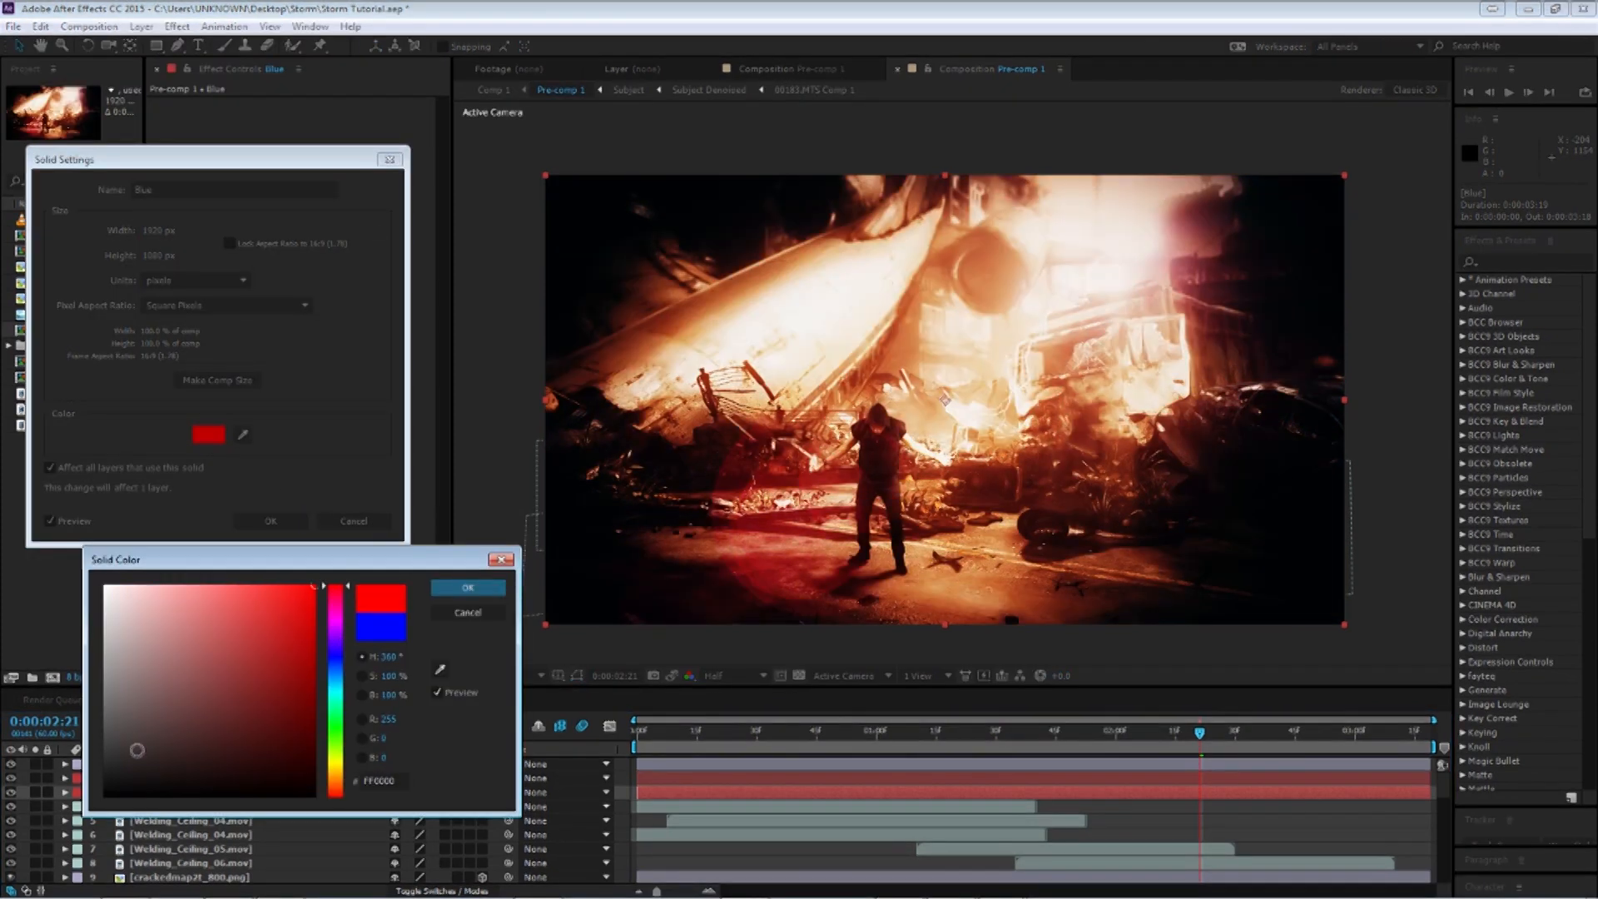
mouse_move(170, 681)
left_mouse_down()
mouse_move(205, 630)
mouse_move(309, 589)
mouse_move(268, 642)
mouse_move(294, 675)
mouse_move(337, 676)
mouse_move(354, 546)
left_mouse_up()
mouse_move(337, 540)
left_mouse_down()
mouse_move(259, 527)
mouse_move(288, 621)
mouse_move(263, 632)
left_mouse_up()
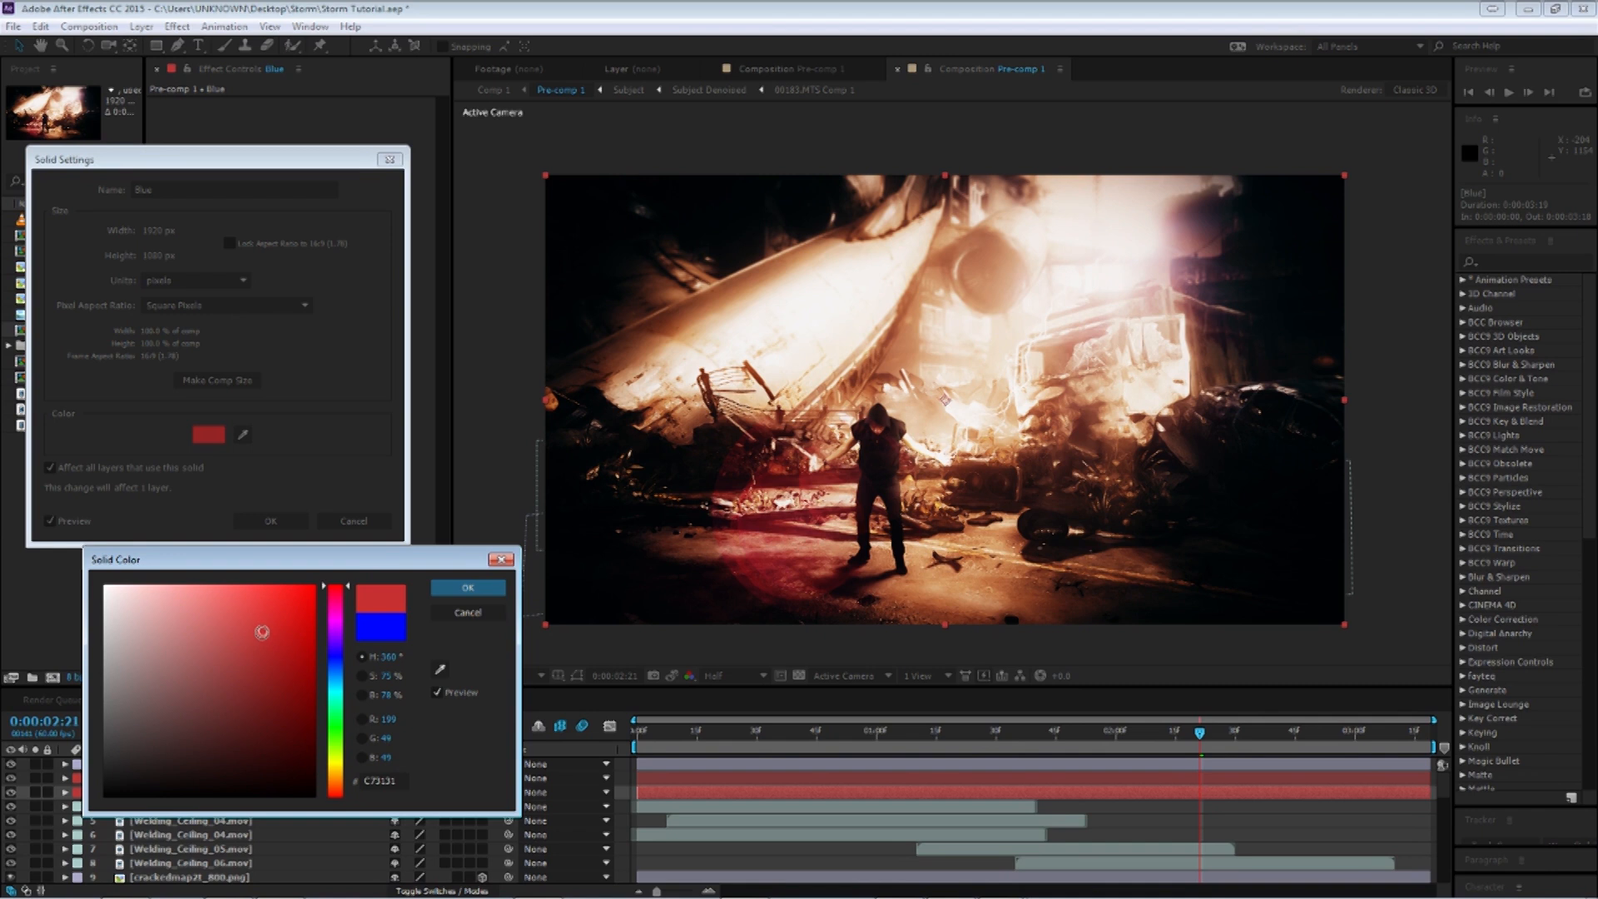
left_click_drag(263, 632, 254, 705)
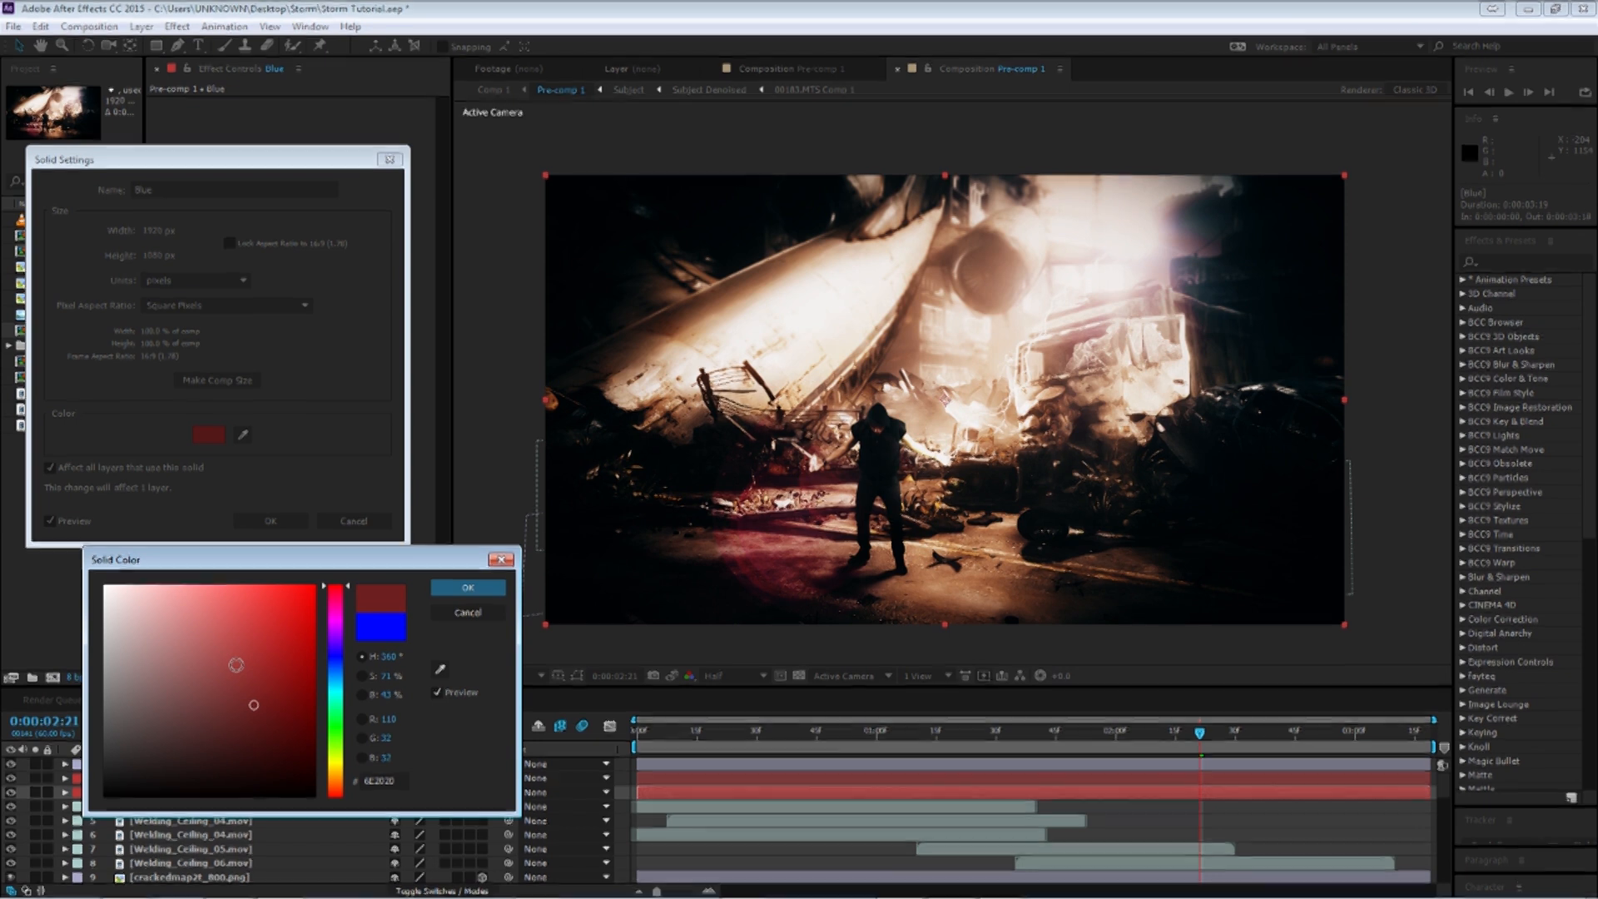
mouse_move(254, 705)
left_mouse_down()
mouse_move(257, 635)
mouse_move(1182, 275)
left_mouse_up()
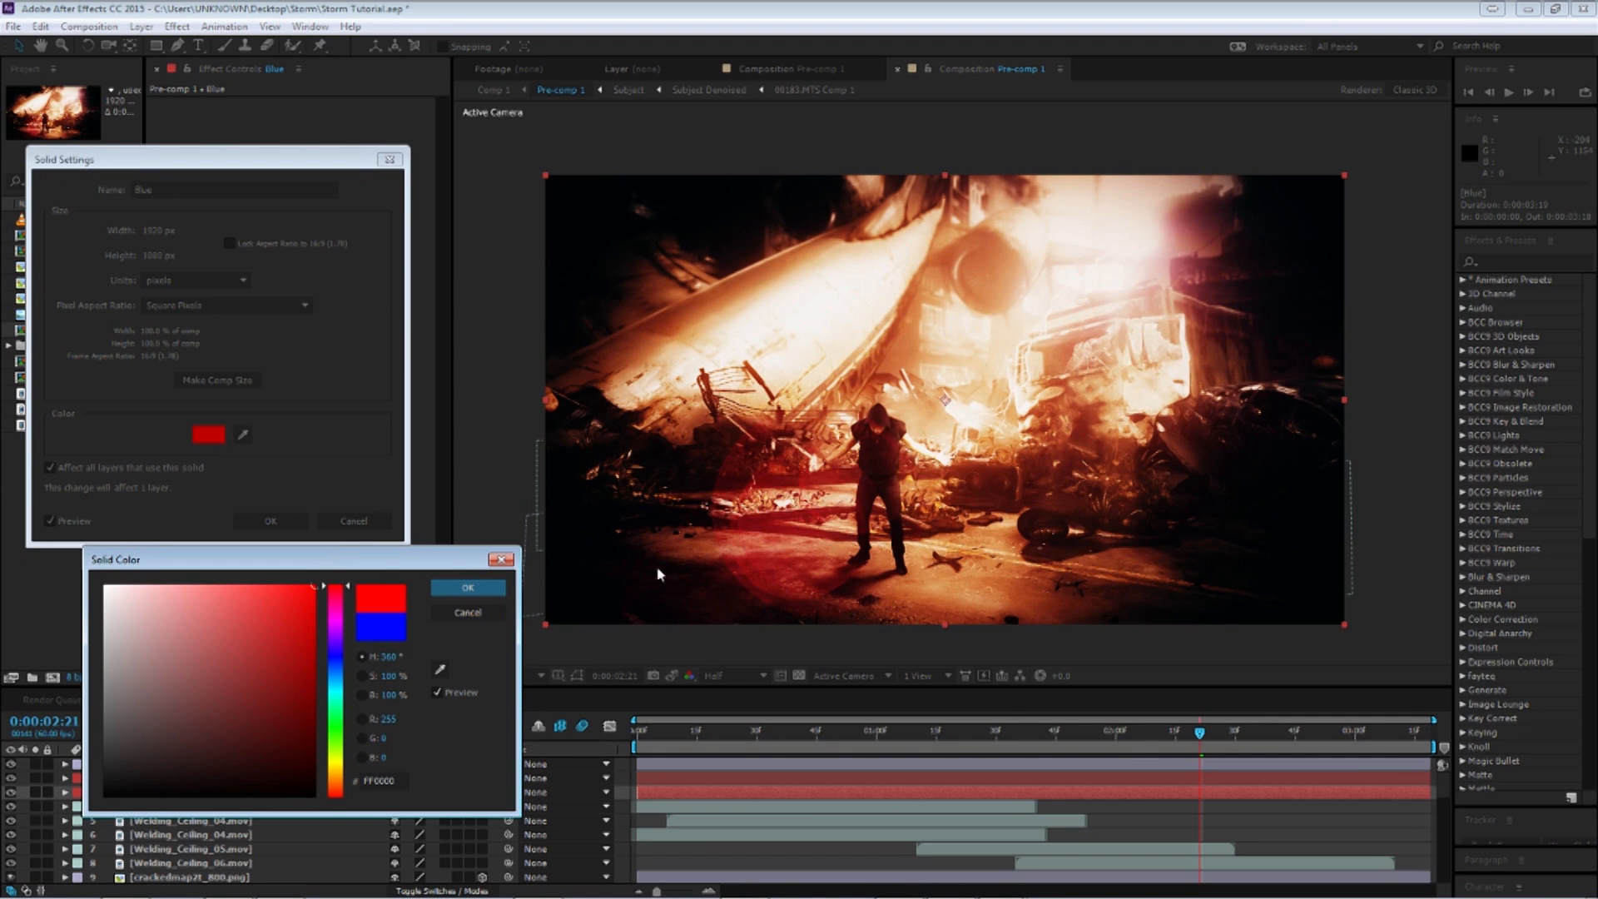
left_click(501, 562)
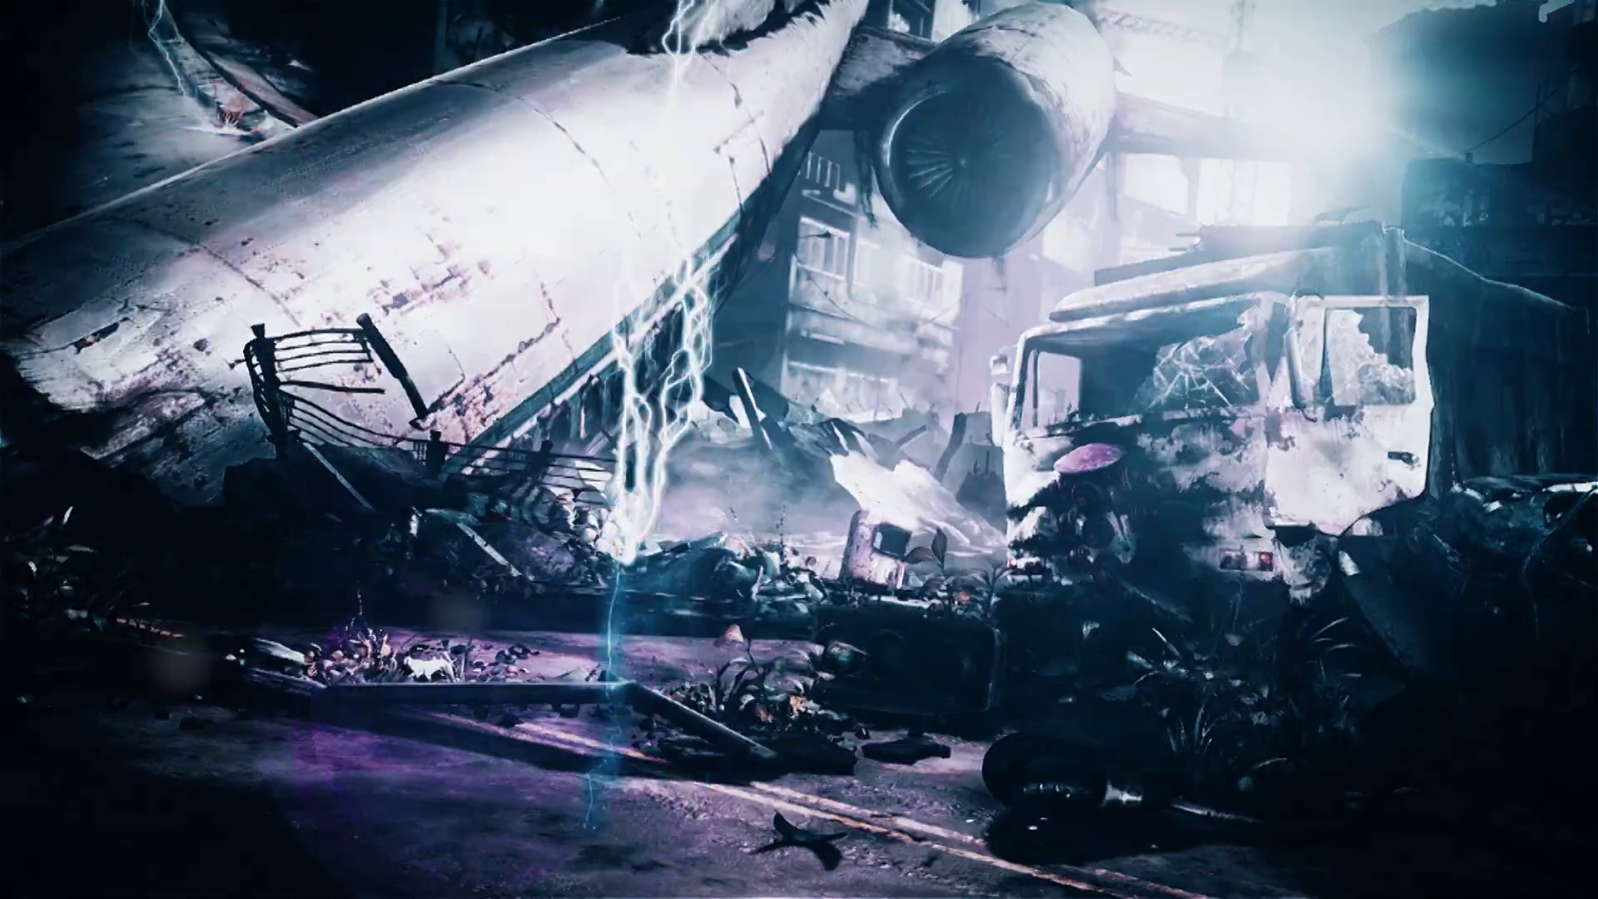